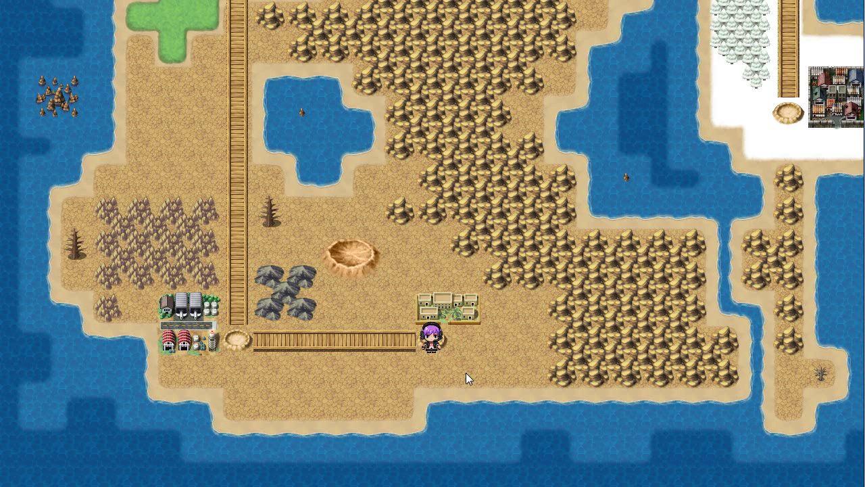
# Playtest the southern bridge by walking the character west to the farm stop and back east to the desert town.
pyautogui.press('Left')
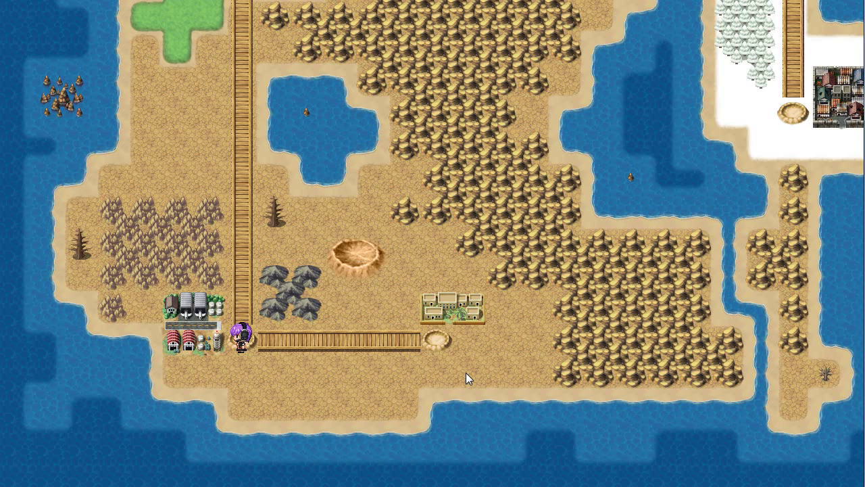
pyautogui.press('Right')
pyautogui.press('Right')
pyautogui.press('Right')
pyautogui.press('Right')
pyautogui.press('Right')
pyautogui.press('Right')
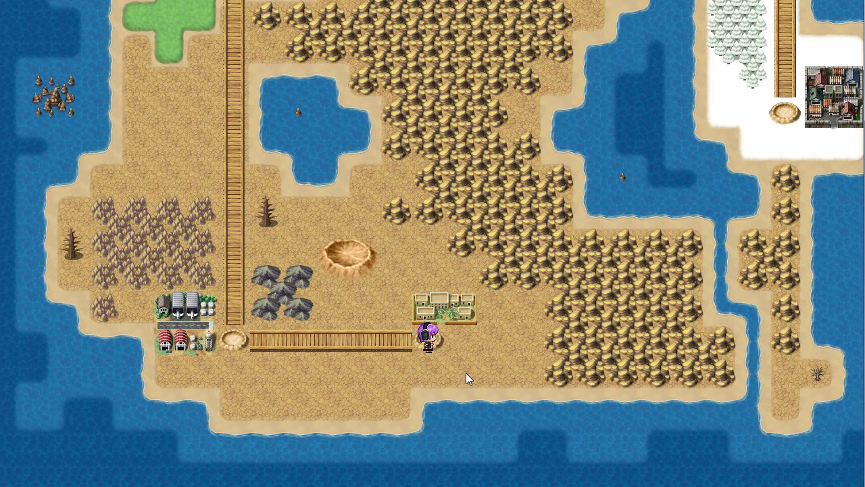
pyautogui.press('Up')
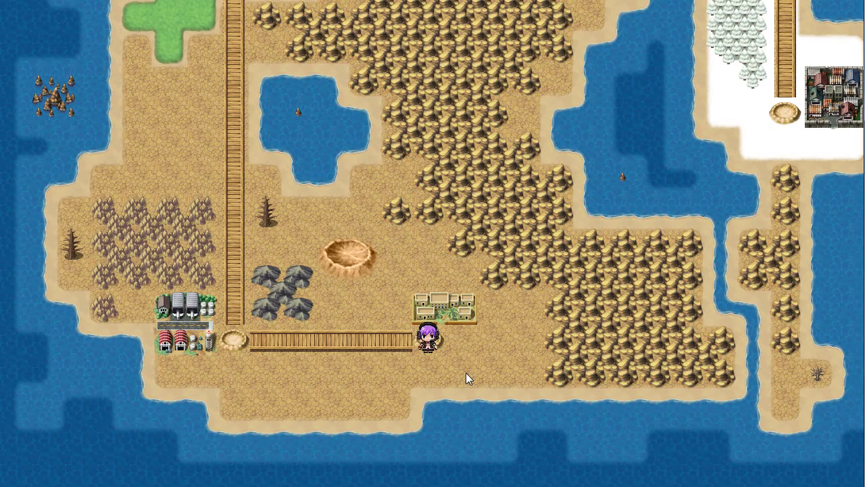
# Playtest the route past the farm stop, north to the red-roofed mansion, on to the northernmost building, and back.
pyautogui.press('Left')
pyautogui.press('Up')
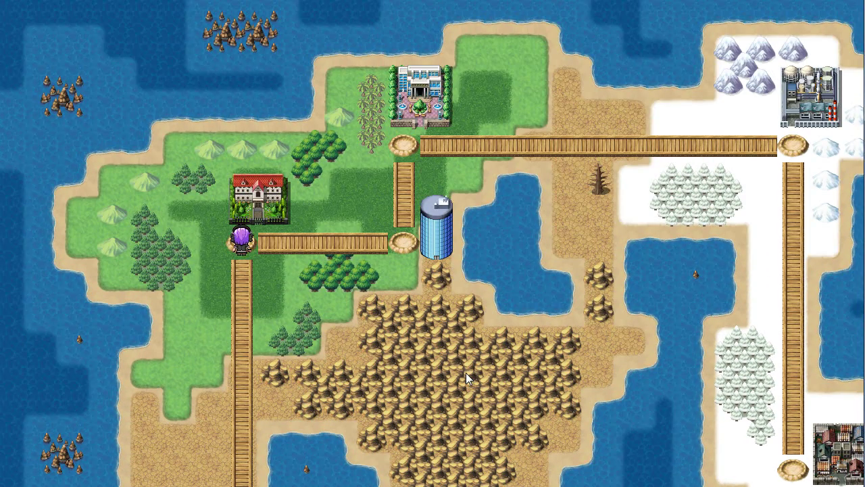
pyautogui.press('Right')
pyautogui.press('Up')
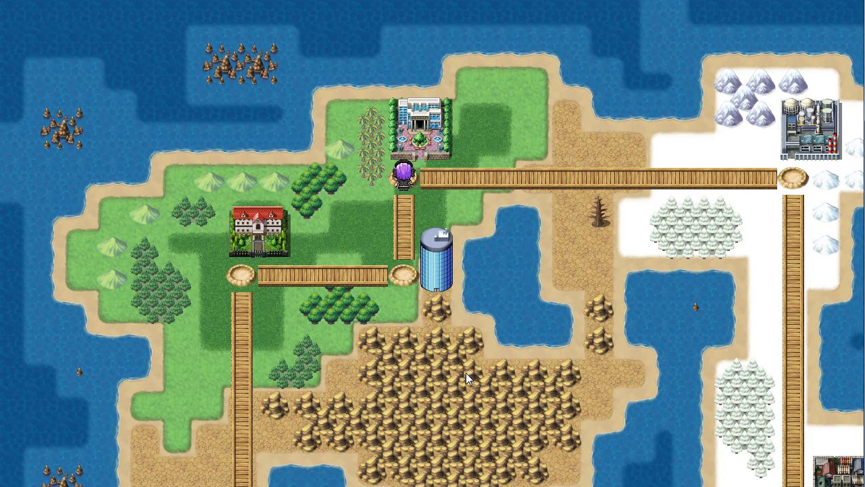
pyautogui.press('Down')
pyautogui.press('Left')
pyautogui.press('Down')
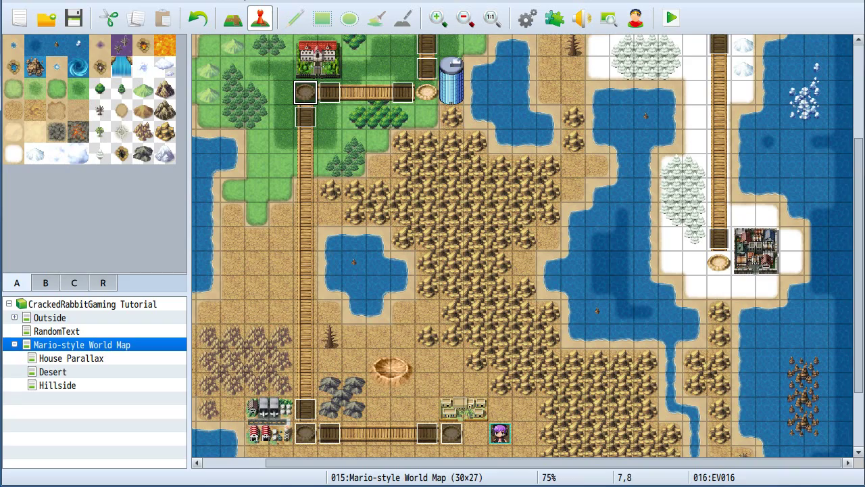
# Display the region IDs over the whole Mario-style World Map at 50% zoom.
pyautogui.click(465, 18)
pyautogui.click(464, 18)
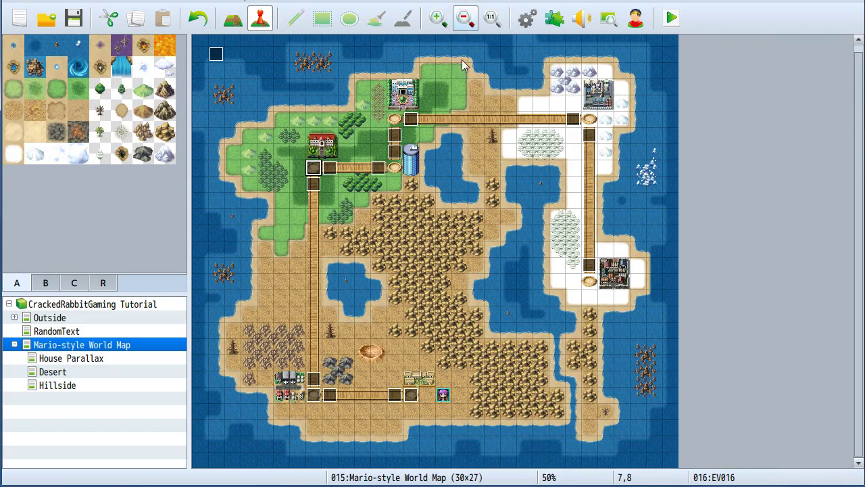
pyautogui.click(441, 395)
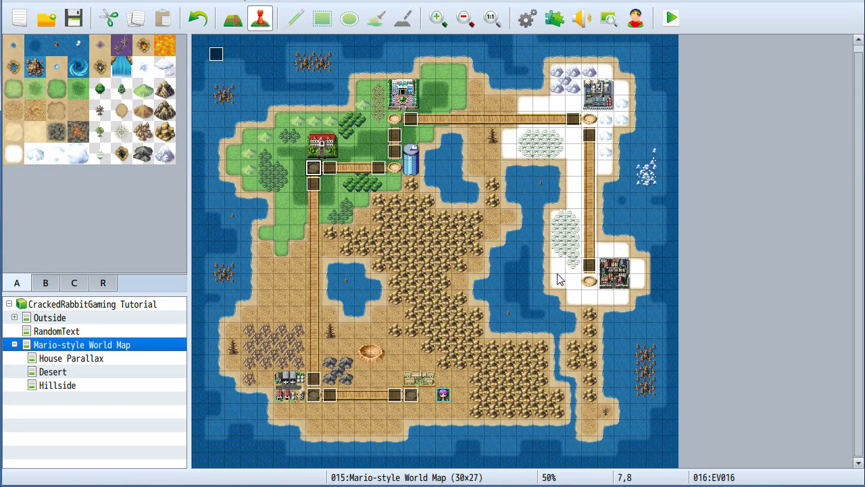
pyautogui.click(103, 284)
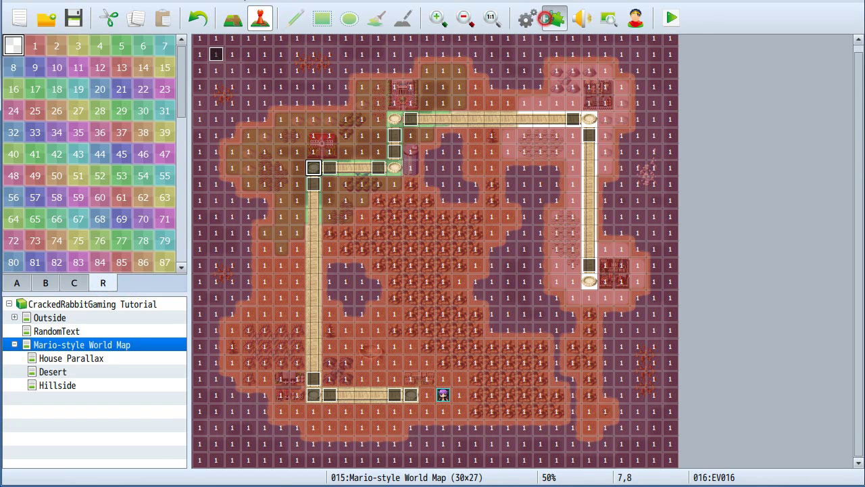
# Review the parameters of the YEP_RegionRestrictions plugin and close the Plugin Manager without changes.
pyautogui.click(554, 18)
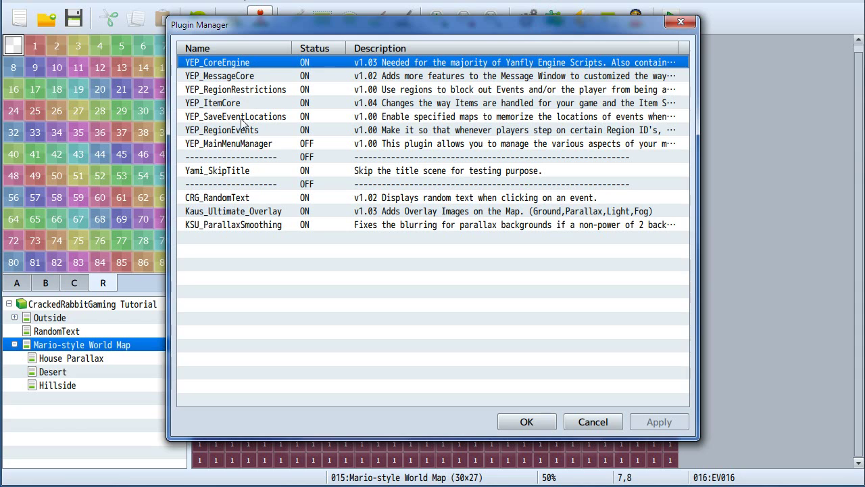
pyautogui.click(244, 90)
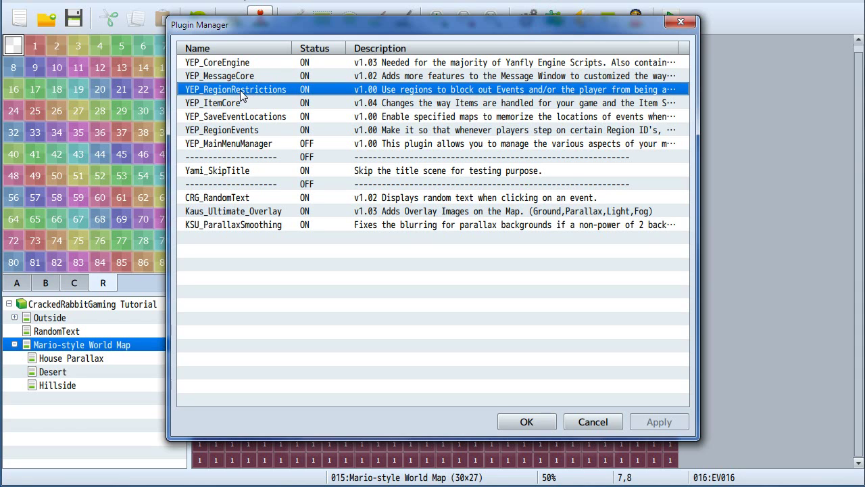
pyautogui.doubleClick(247, 91)
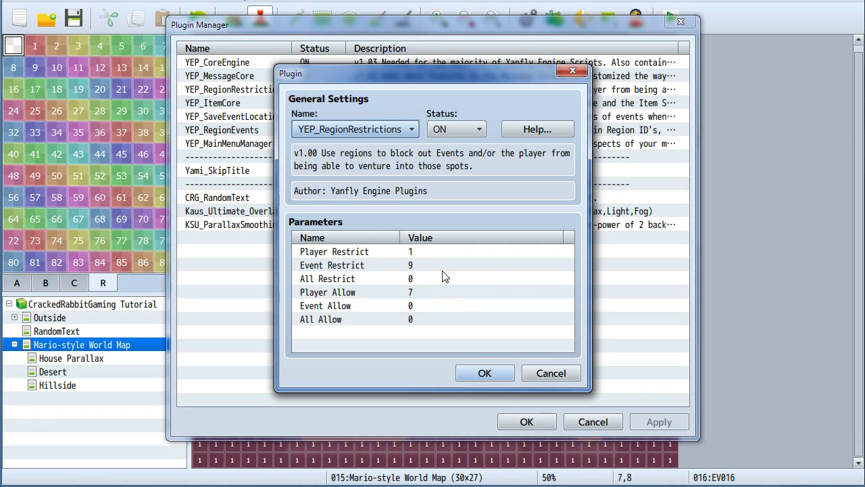
pyautogui.click(552, 373)
pyautogui.click(591, 421)
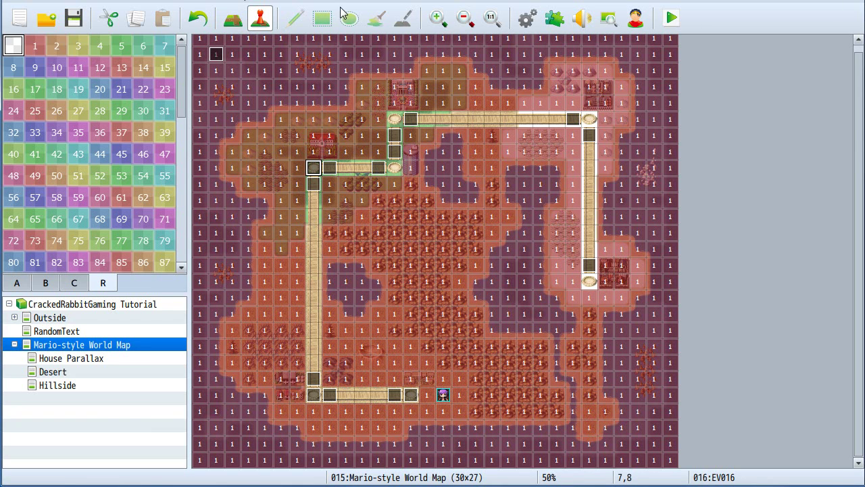
# Switch to map editing, choose the blank region as the brush, and return to tileset A.
pyautogui.click(235, 21)
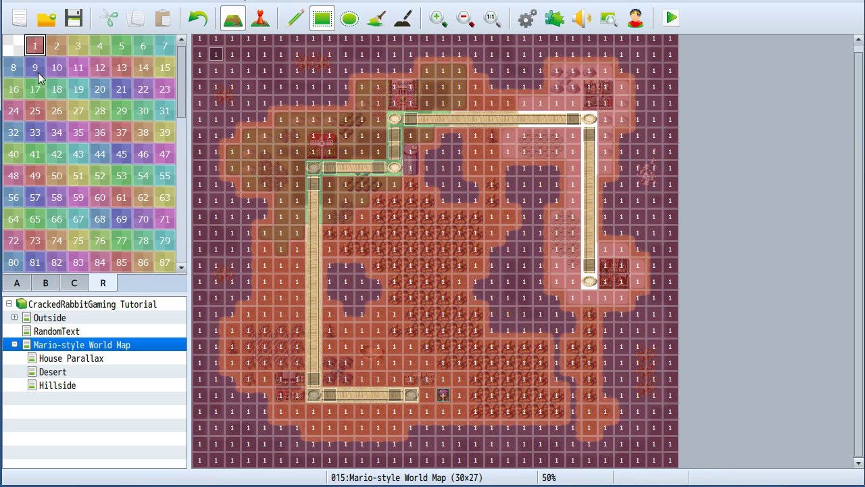
pyautogui.click(14, 48)
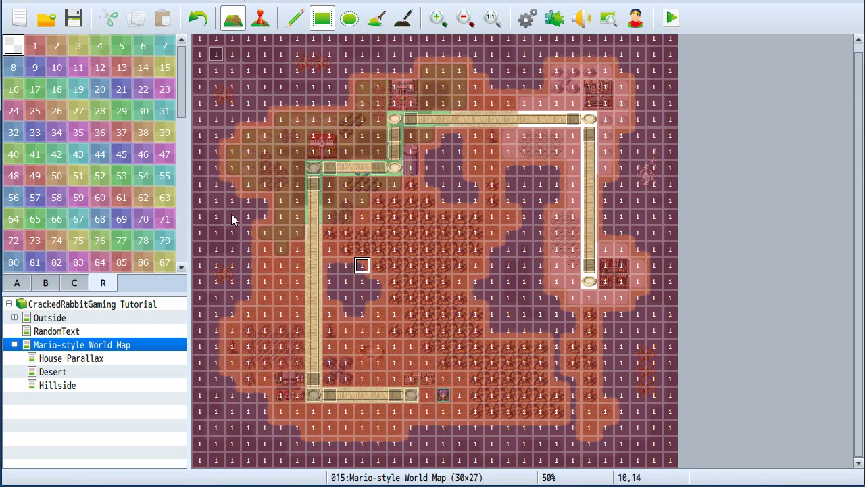
pyautogui.click(19, 285)
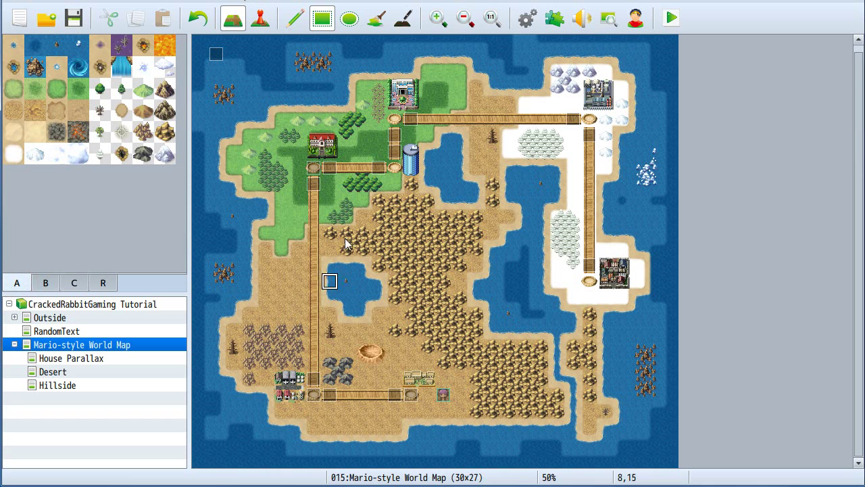
# Switch to event editing at 100% zoom and select the desert town's stop event and the bridge event west of it.
pyautogui.click(492, 18)
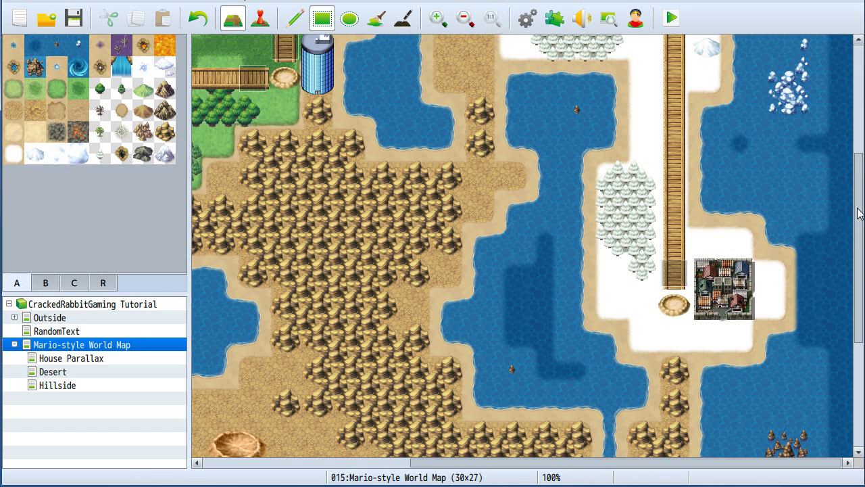
pyautogui.scroll(-5, 857, 215)
pyautogui.moveTo(639, 462); pyautogui.dragTo(477, 462)
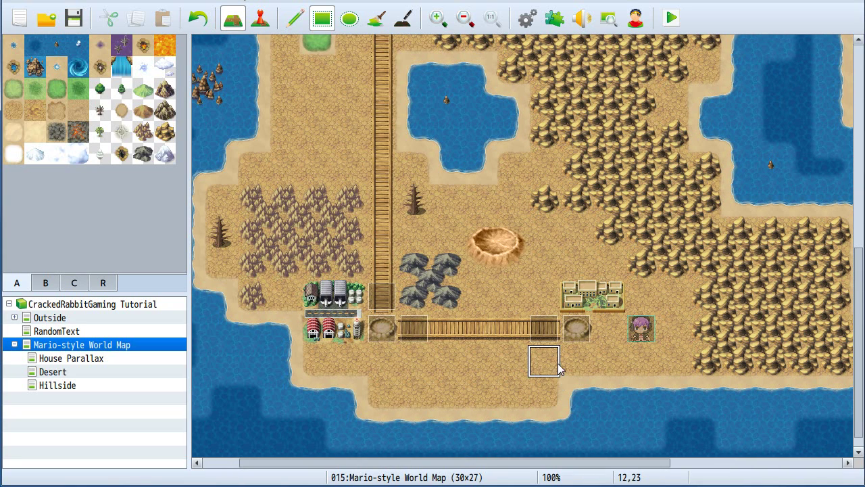
pyautogui.press('F6')
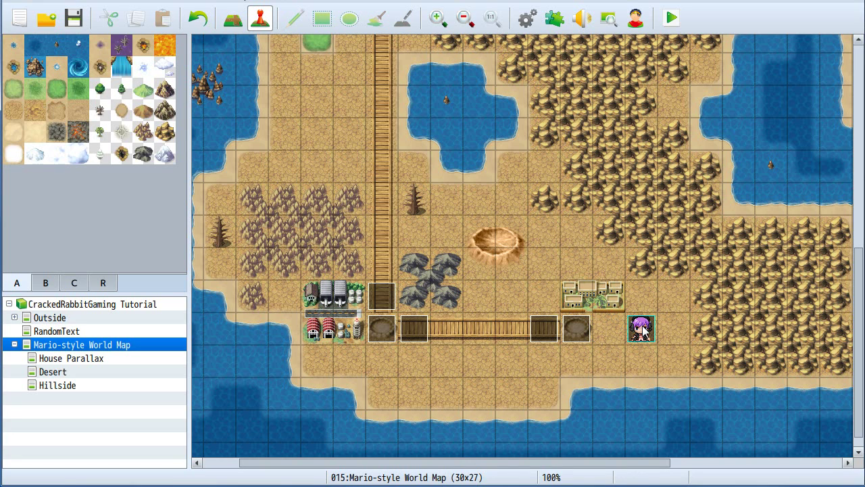
pyautogui.click(576, 331)
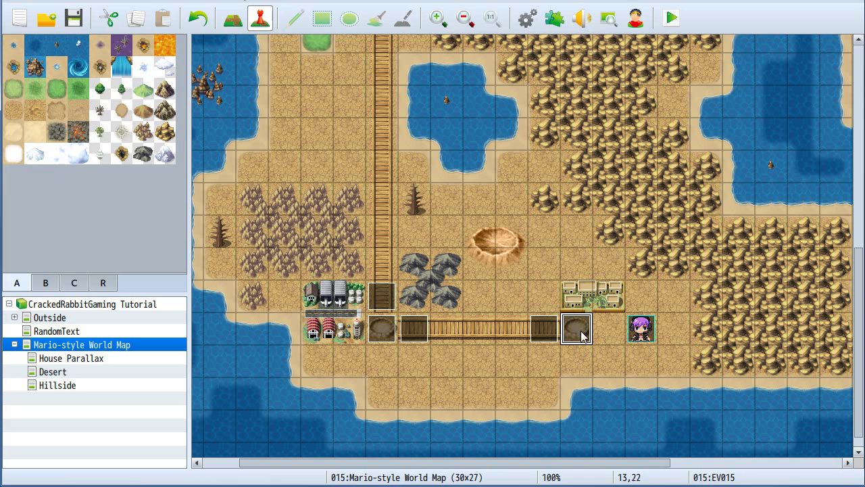
pyautogui.click(546, 331)
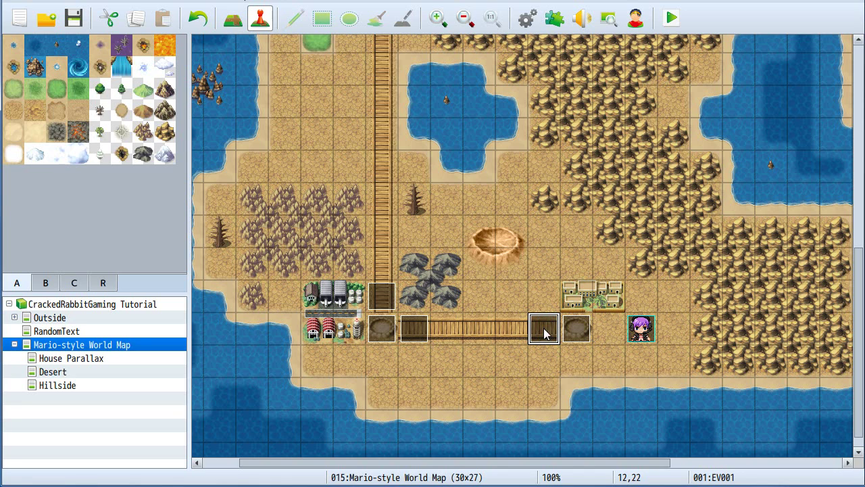
# Open the event at the southern bridge's east end and compare its position on the map with its contents.
pyautogui.doubleClick(547, 331)
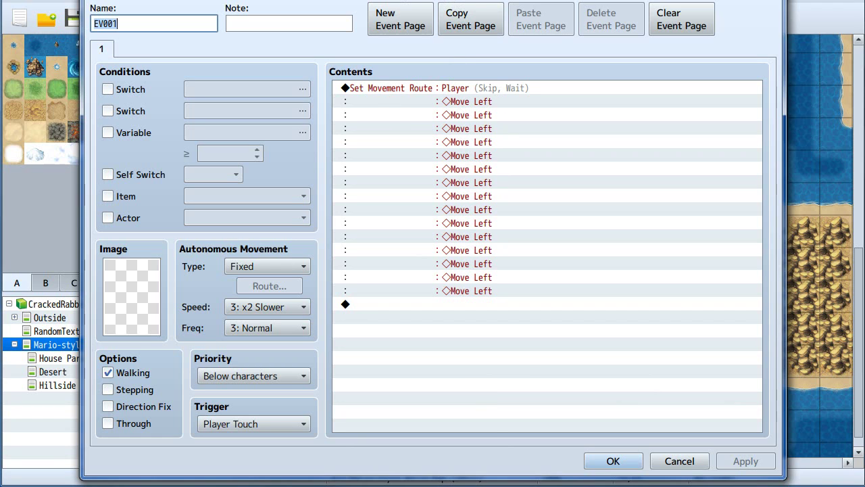
pyautogui.moveTo(403, 1); pyautogui.dragTo(730, 22)
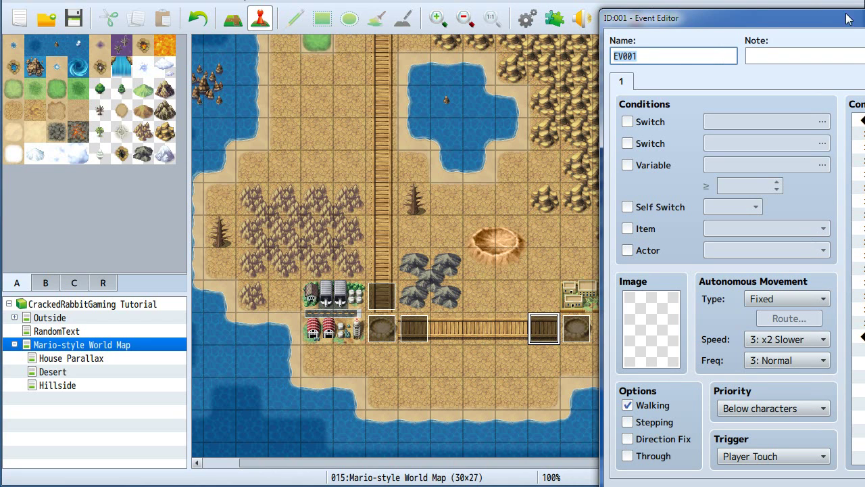
pyautogui.moveTo(864, 21); pyautogui.dragTo(362, 9)
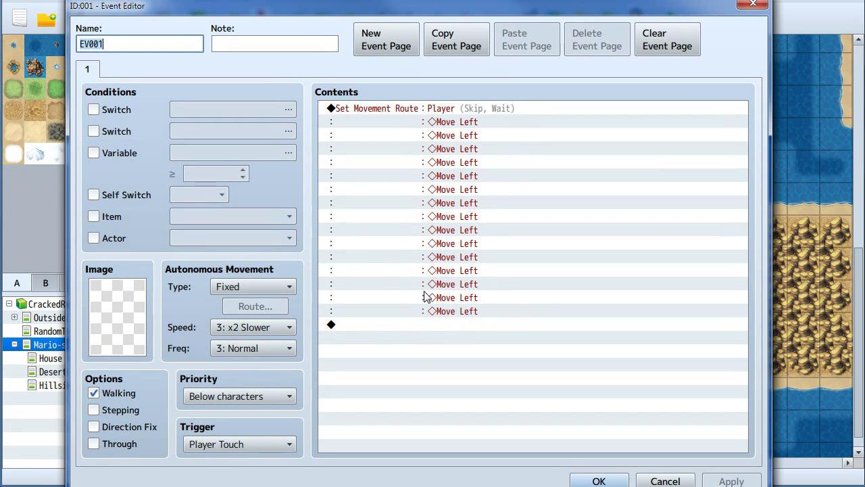
# Examine the player's movement route and its options in the bridge event, and close both dialogs without changes.
pyautogui.click(454, 110)
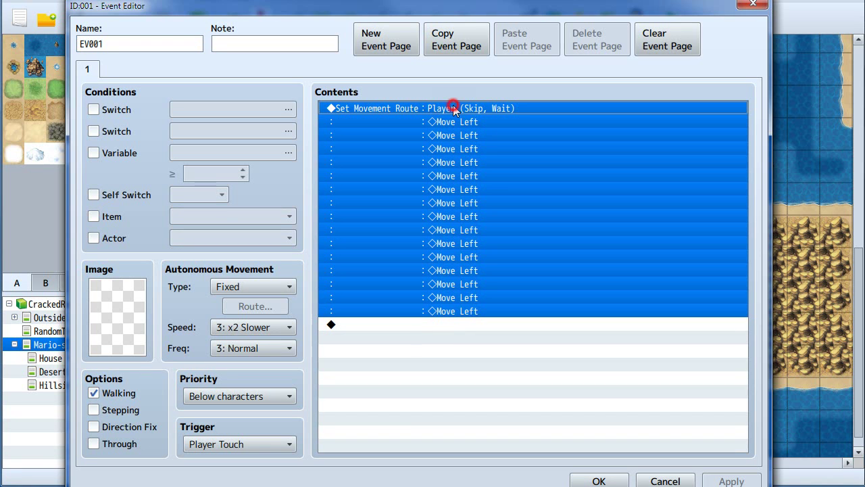
pyautogui.doubleClick(446, 217)
pyautogui.moveTo(320, 112)
pyautogui.mouseDown()
pyautogui.moveTo(330, 165)
pyautogui.moveTo(377, 98)
pyautogui.moveTo(322, 113)
pyautogui.mouseUp()
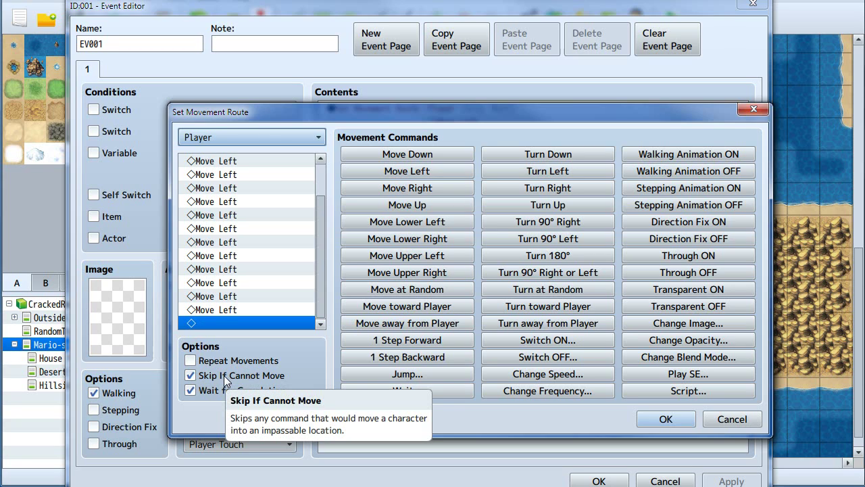
pyautogui.scroll(2, 314, 265)
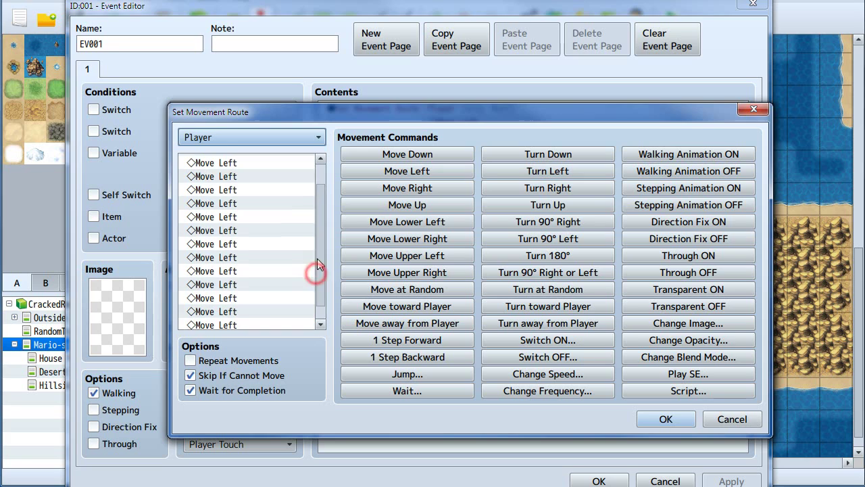
pyautogui.click(216, 160)
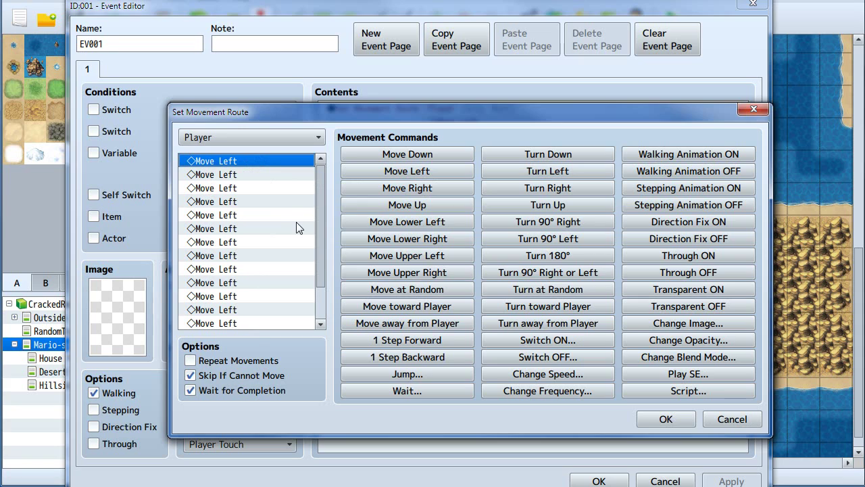
pyautogui.click(725, 418)
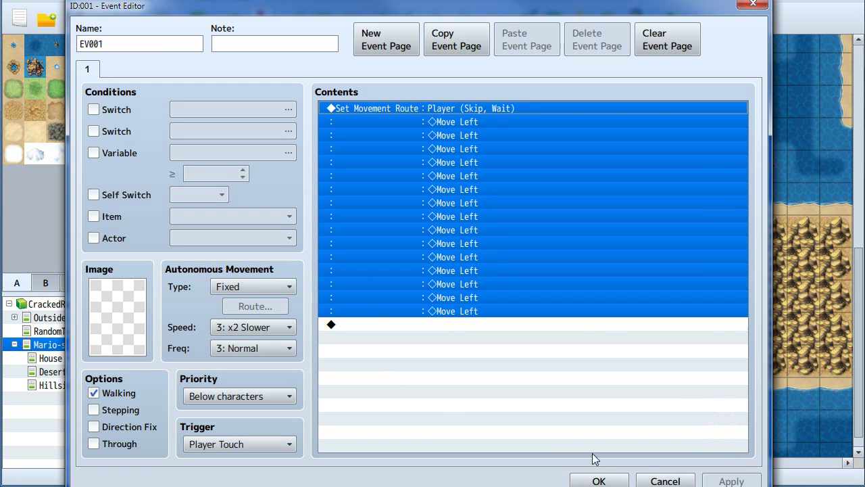
pyautogui.click(665, 480)
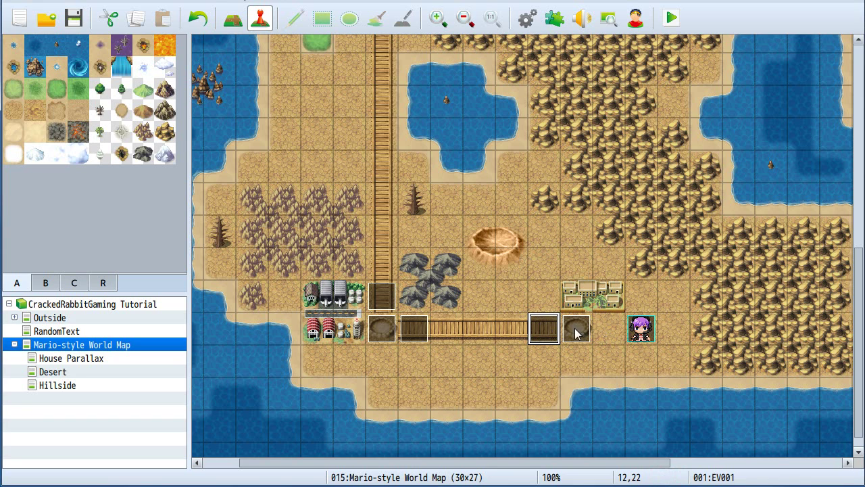
# Review the event at the southern bridge's west end and locate the events at both ends of the long vertical bridge.
pyautogui.doubleClick(408, 332)
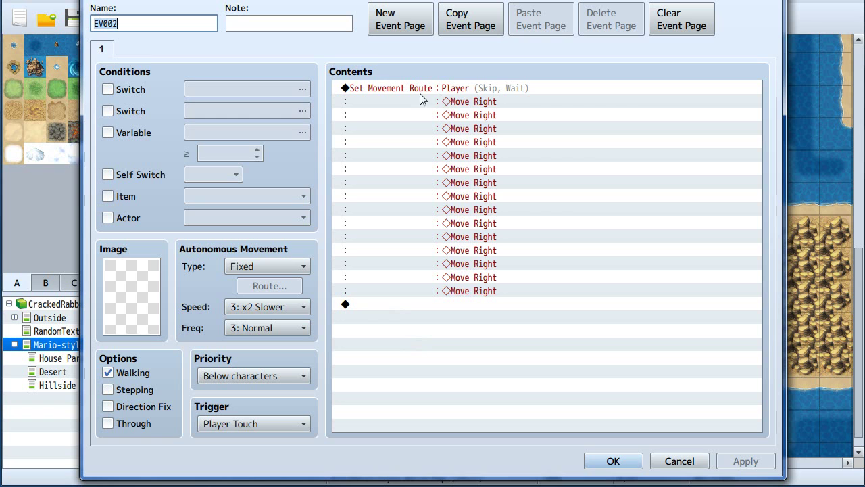
pyautogui.click(671, 462)
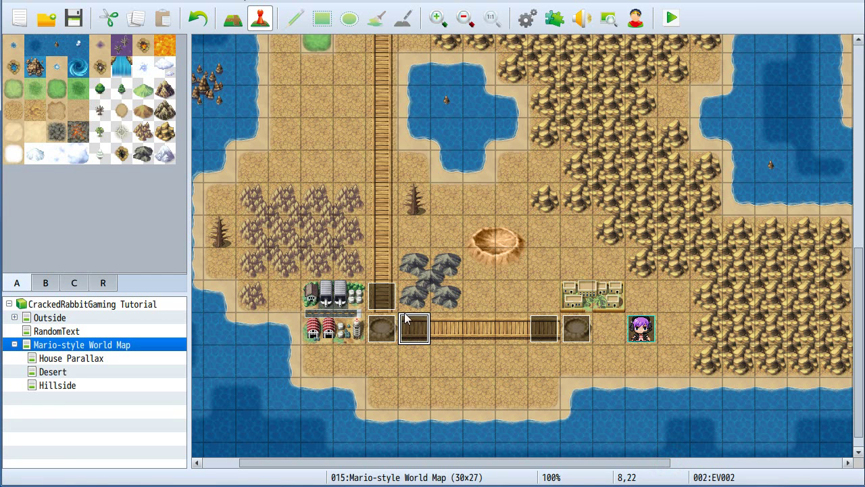
pyautogui.click(373, 300)
pyautogui.scroll(5, 760, 298)
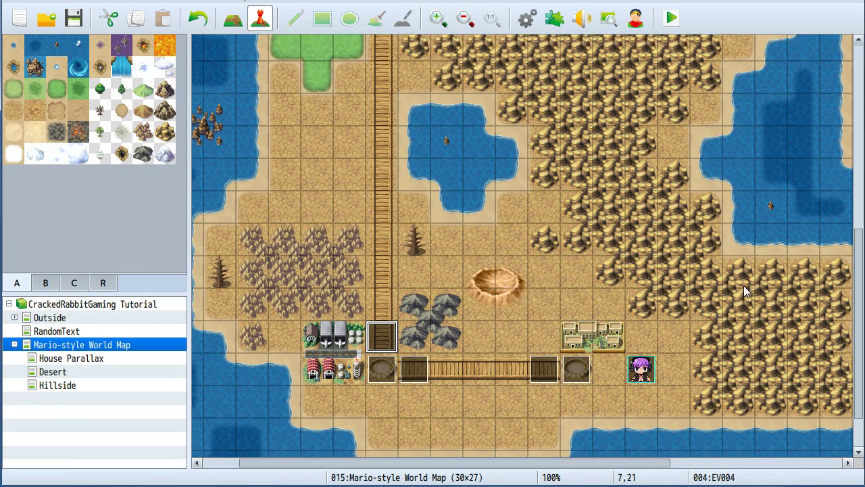
pyautogui.scroll(2, 645, 222)
pyautogui.click(371, 88)
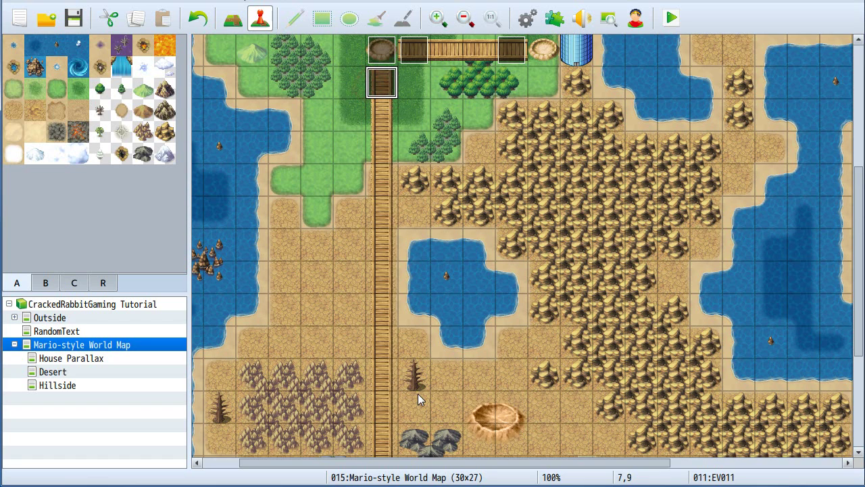
pyautogui.scroll(-2, 417, 365)
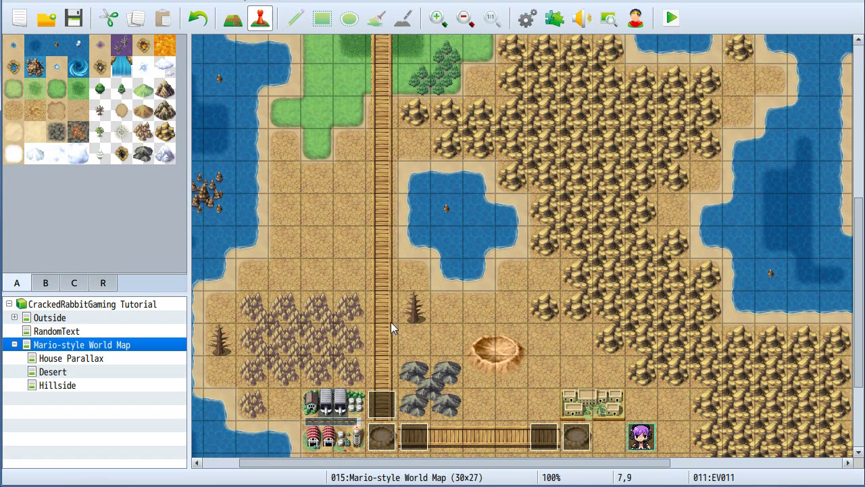
# Locate the events at both ends of the short horizontal bridge east of the red-roofed mansion.
pyautogui.scroll(1, 481, 376)
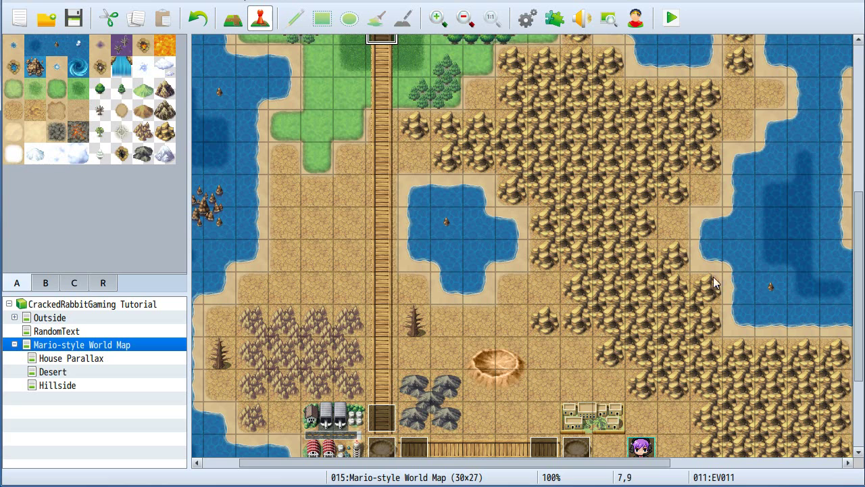
pyautogui.scroll(5, 422, 151)
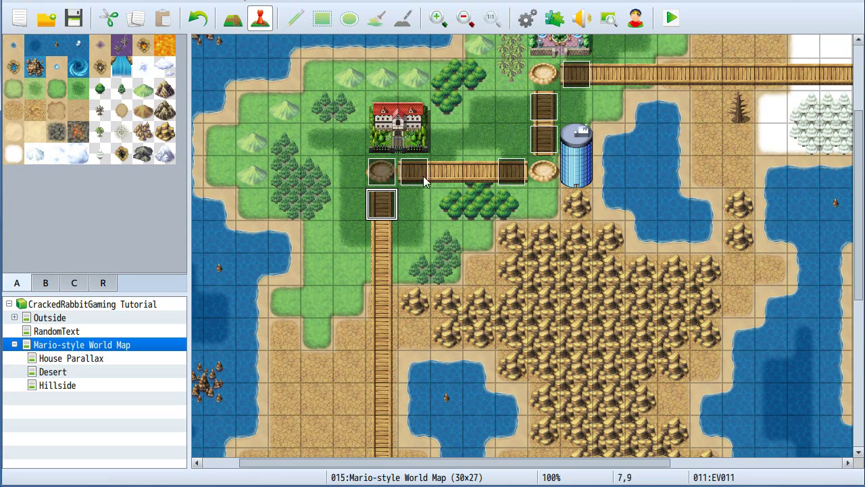
pyautogui.click(412, 181)
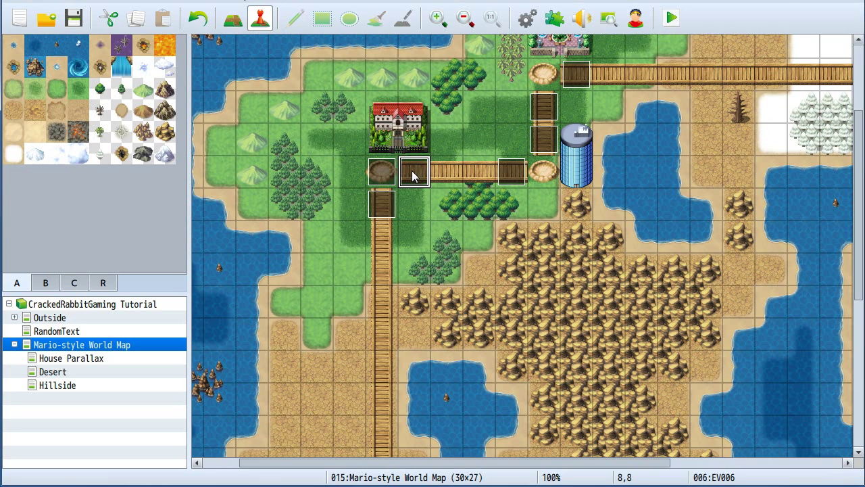
pyautogui.click(519, 177)
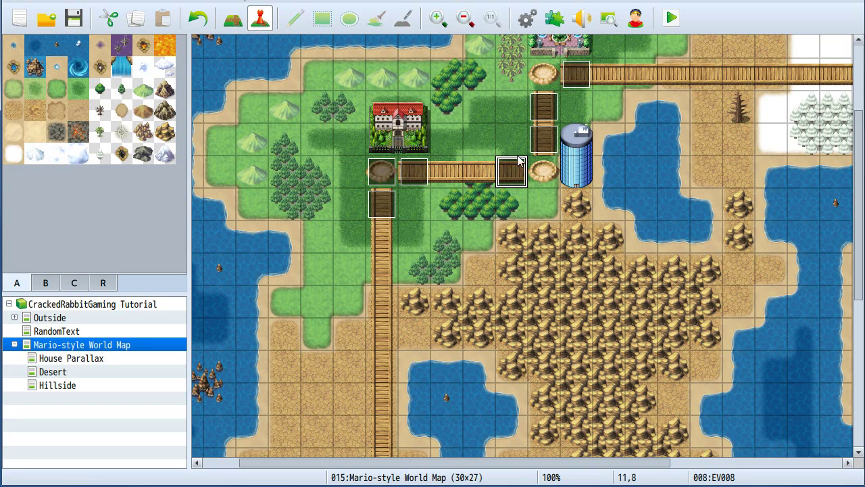
# Review the player's movement route in the event at the long vertical bridge's south end and close it without changes.
pyautogui.scroll(-2, 398, 209)
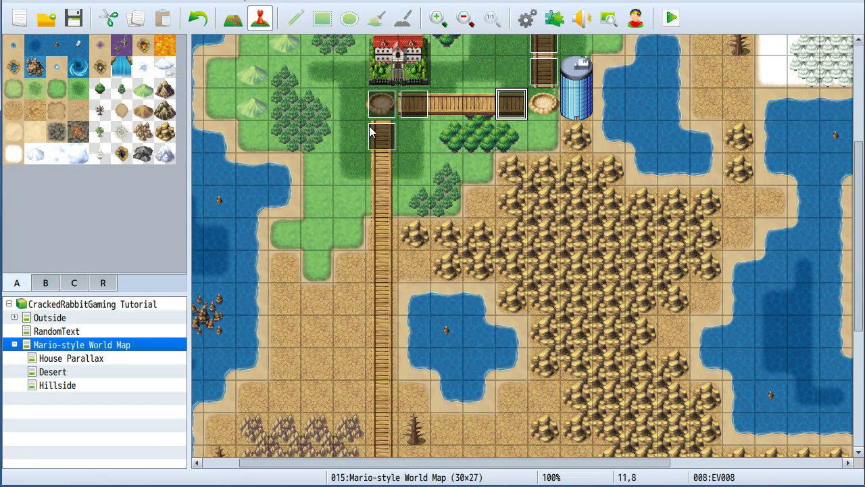
pyautogui.scroll(-4, 404, 443)
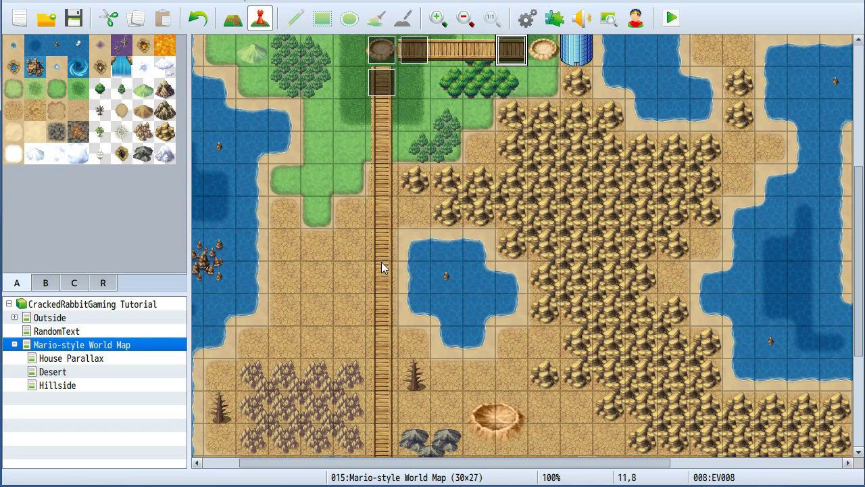
pyautogui.scroll(-1, 372, 98)
pyautogui.scroll(-3, 376, 399)
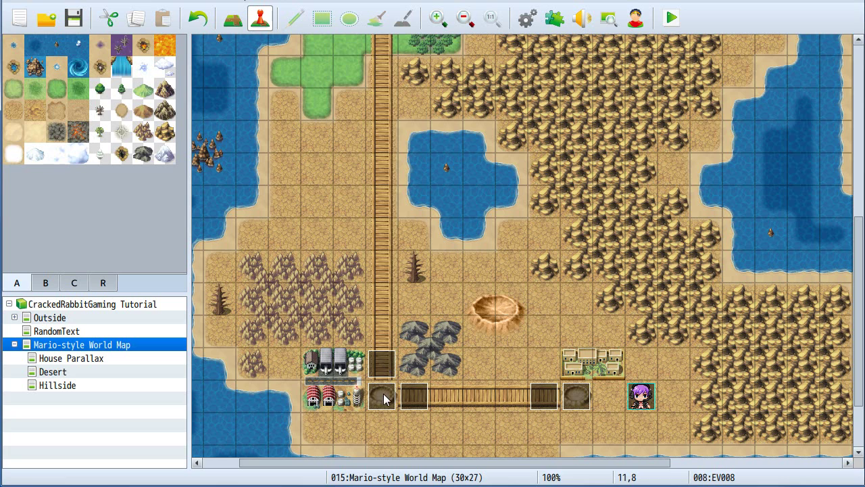
pyautogui.doubleClick(382, 369)
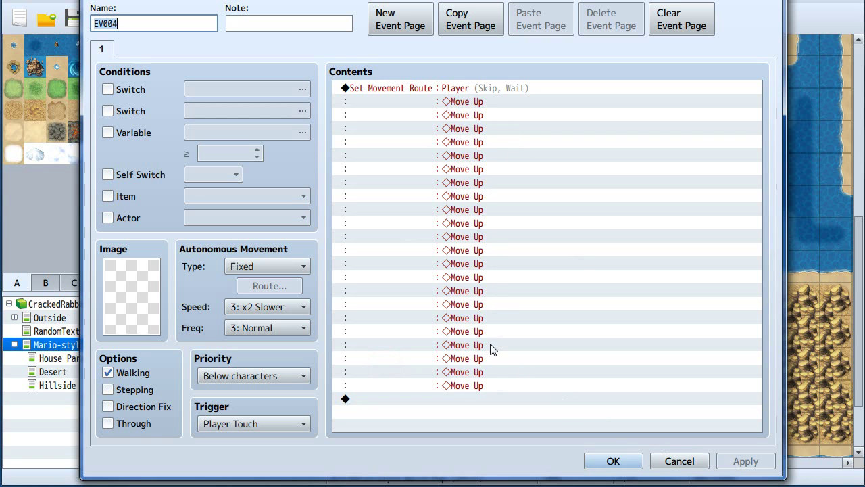
pyautogui.click(679, 461)
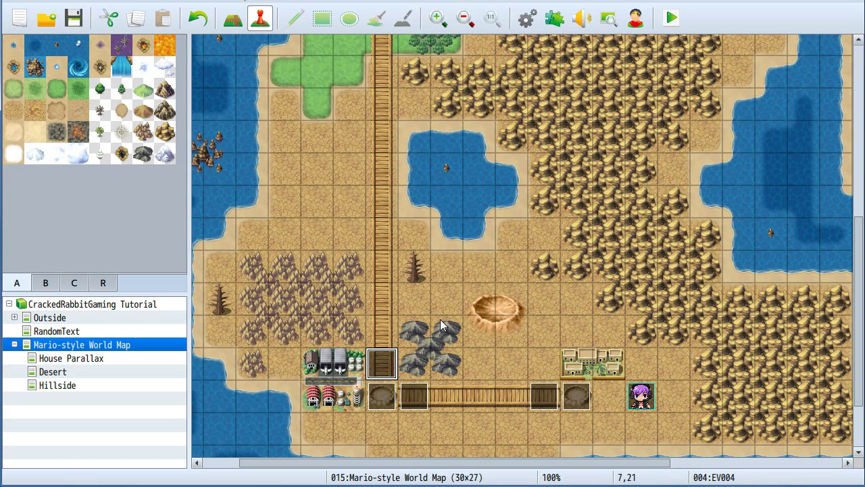
# Locate the two southern stop events, check the western one's transfer command, and close it without changes.
pyautogui.click(383, 399)
pyautogui.click(576, 399)
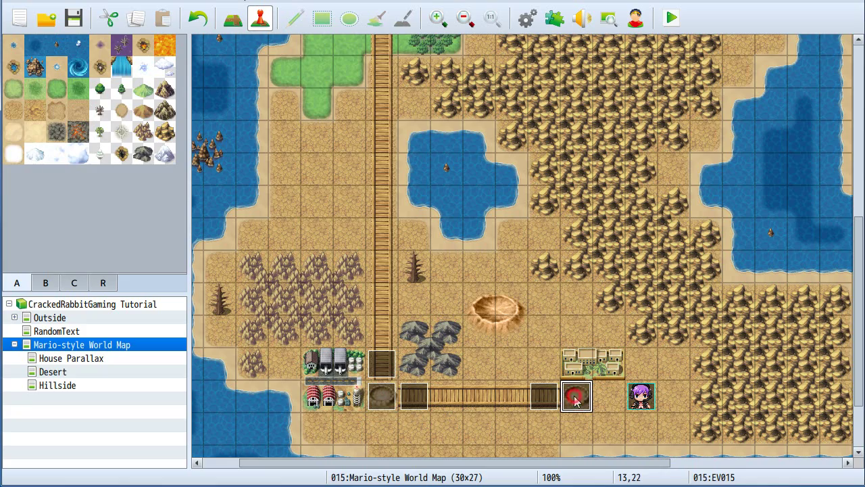
pyautogui.doubleClick(383, 399)
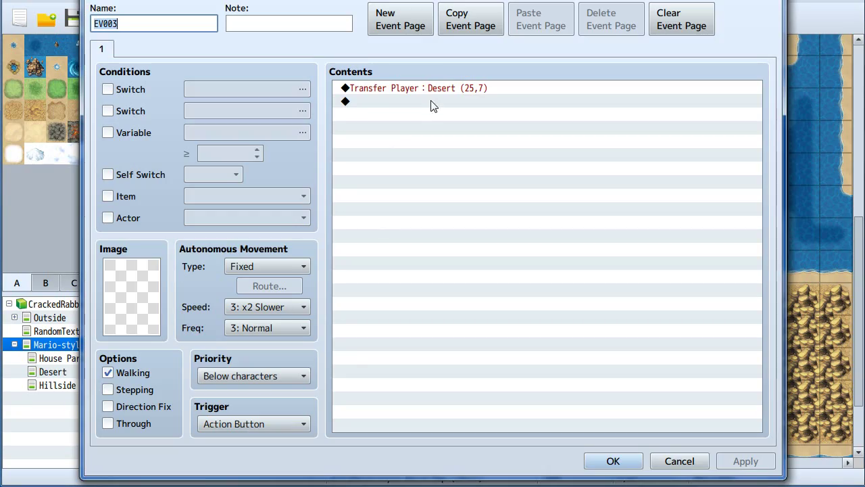
pyautogui.click(678, 461)
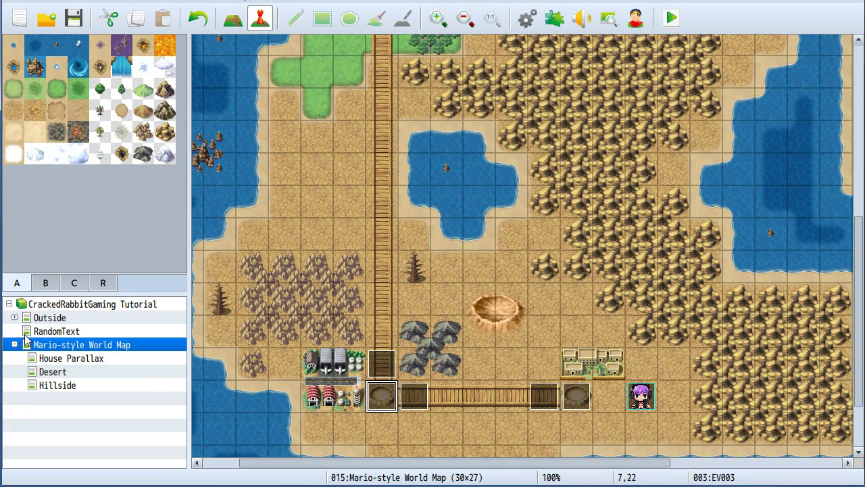
# Look through the House Parallax, Desert and Hillside maps and return to the Mario-style World Map.
pyautogui.click(60, 357)
pyautogui.click(64, 373)
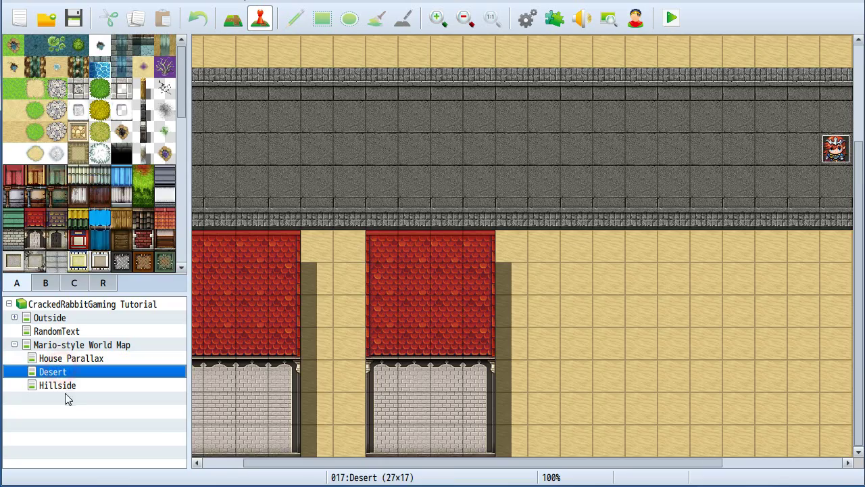
pyautogui.click(66, 386)
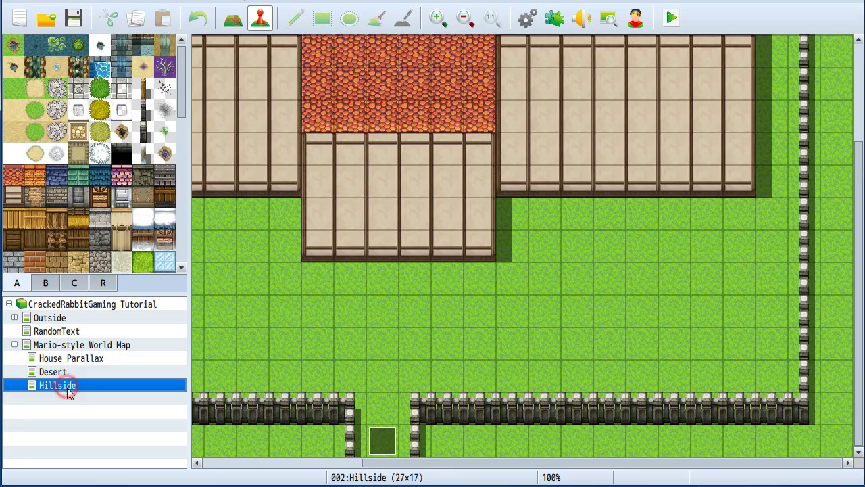
pyautogui.click(60, 346)
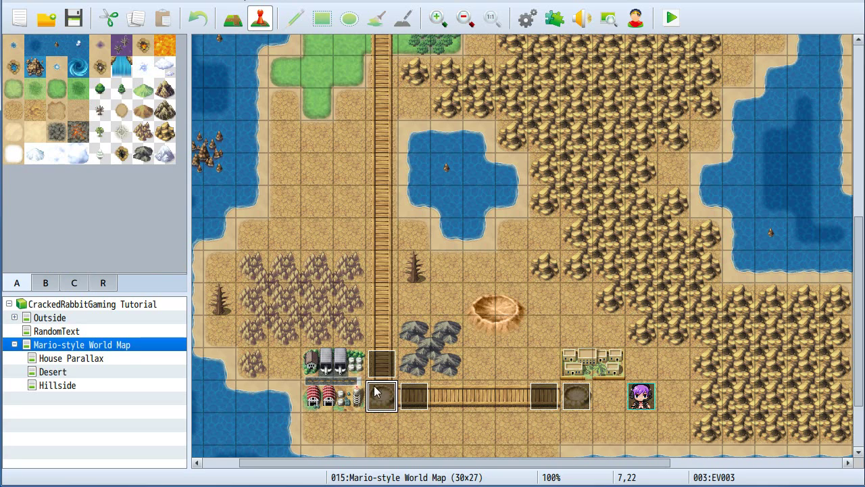
# Examine the long vertical bridge from end to end and locate the player's starting position east of the desert town.
pyautogui.scroll(3, 364, 358)
pyautogui.click(380, 65)
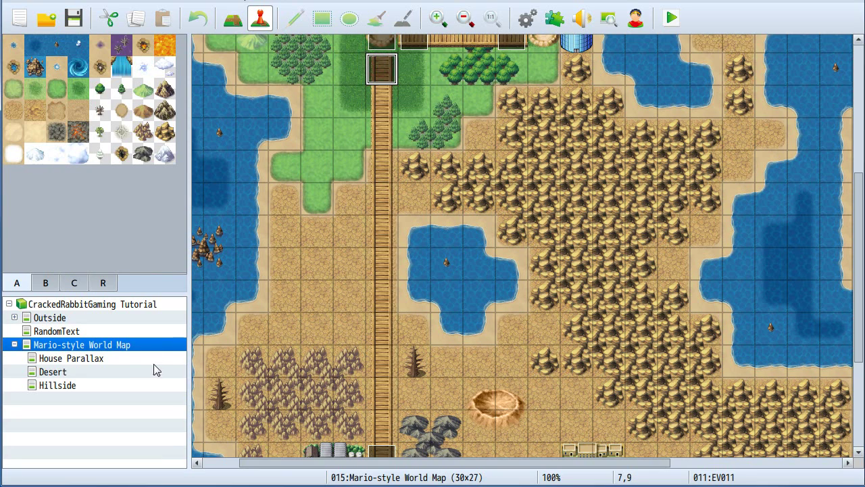
pyautogui.scroll(-3, 424, 264)
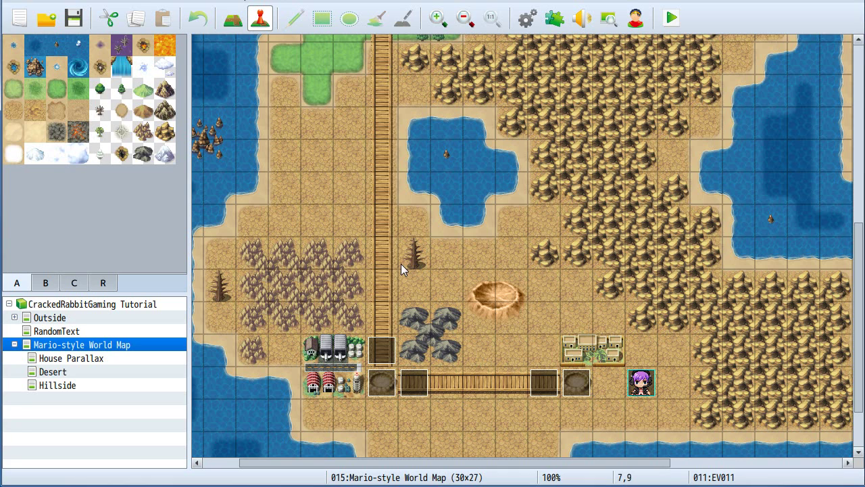
pyautogui.scroll(3, 401, 271)
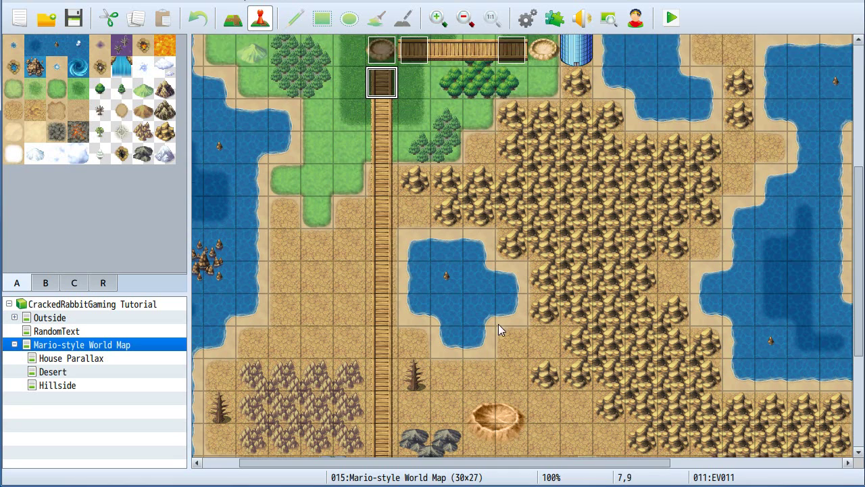
pyautogui.scroll(-2, 498, 323)
pyautogui.scroll(-1, 519, 329)
pyautogui.click(641, 399)
pyautogui.scroll(2, 585, 388)
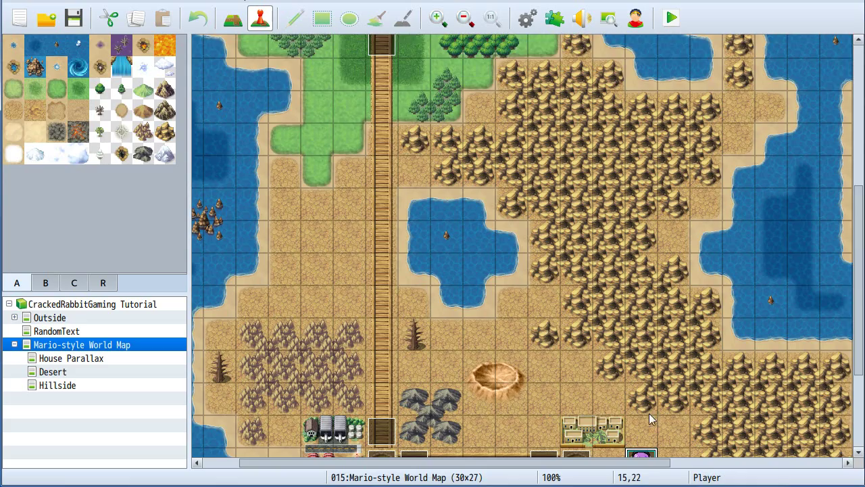
pyautogui.scroll(-1, 595, 351)
pyautogui.scroll(3, 536, 279)
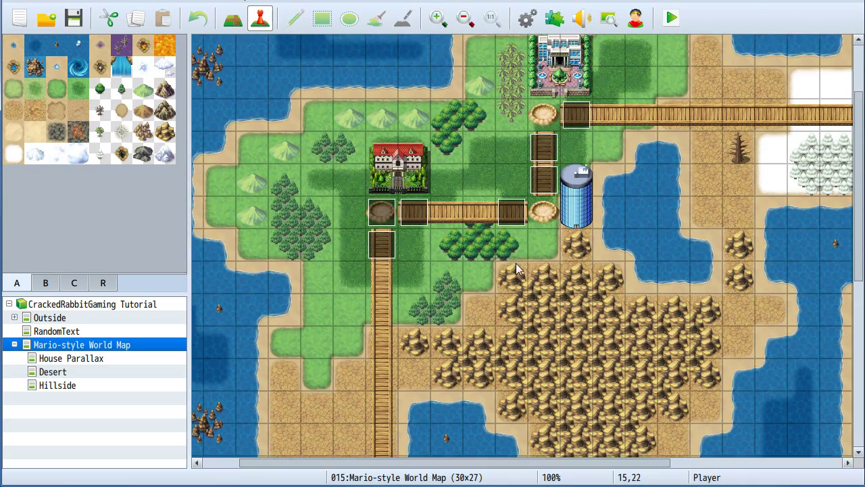
# Open the event in the ocean at the world map's northwest corner and compare its two event pages.
pyautogui.scroll(2, 516, 261)
pyautogui.click(466, 18)
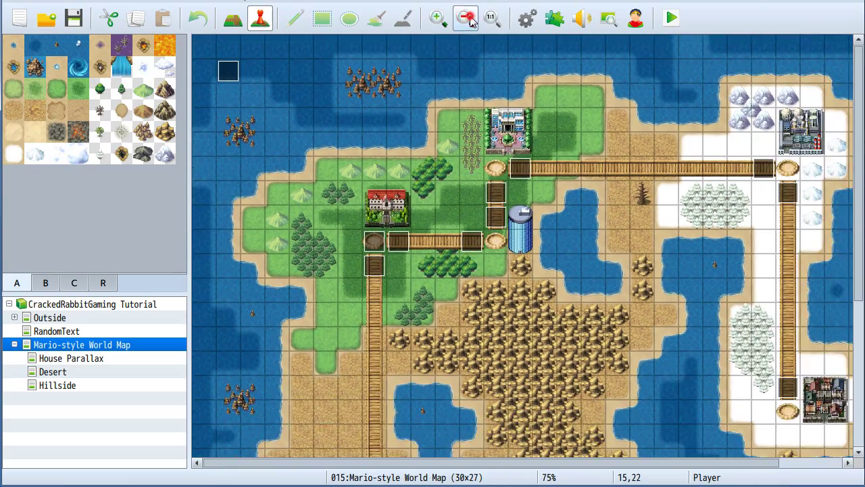
pyautogui.click(472, 21)
pyautogui.doubleClick(225, 66)
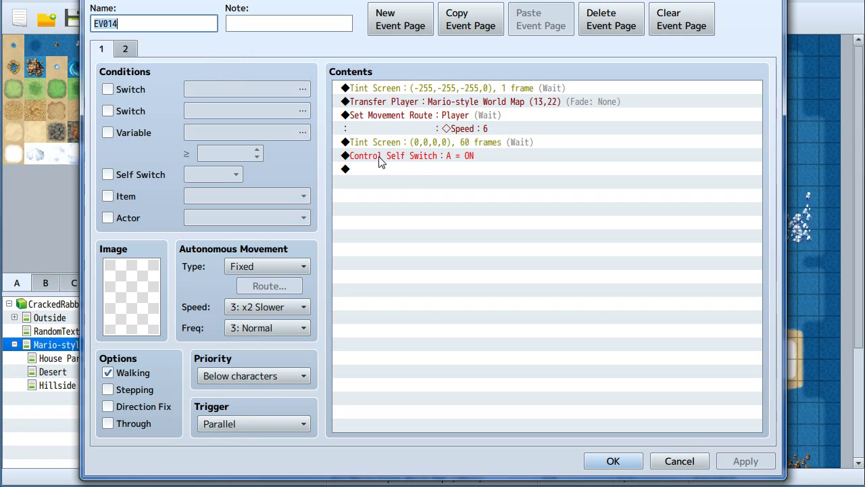
pyautogui.click(126, 50)
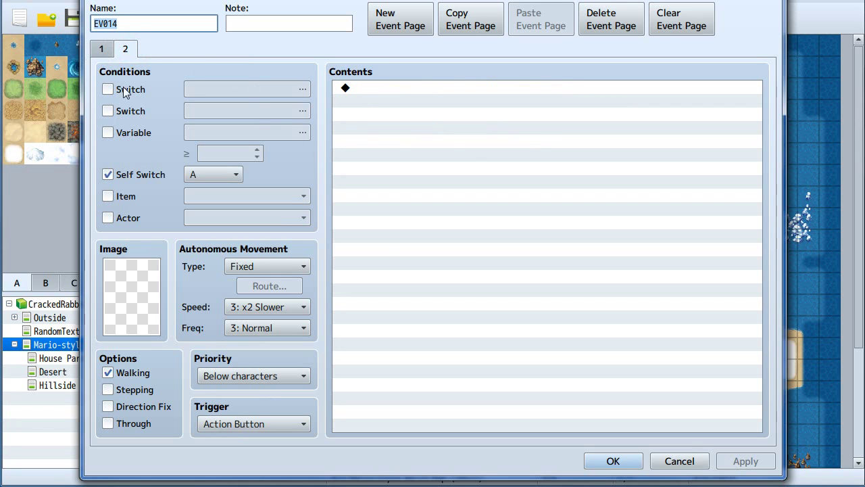
pyautogui.click(103, 48)
pyautogui.click(126, 51)
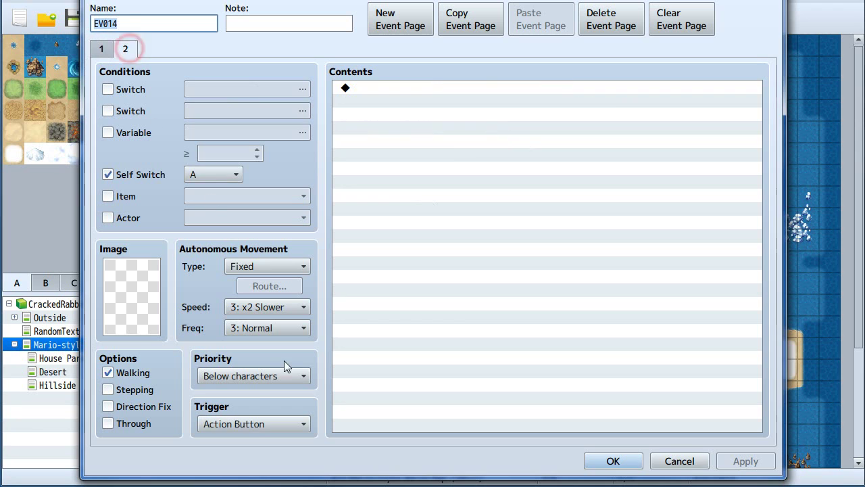
pyautogui.click(102, 48)
# Examine the tint, movement speed and self switch commands on the event's first page and close it without changes.
pyautogui.click(399, 90)
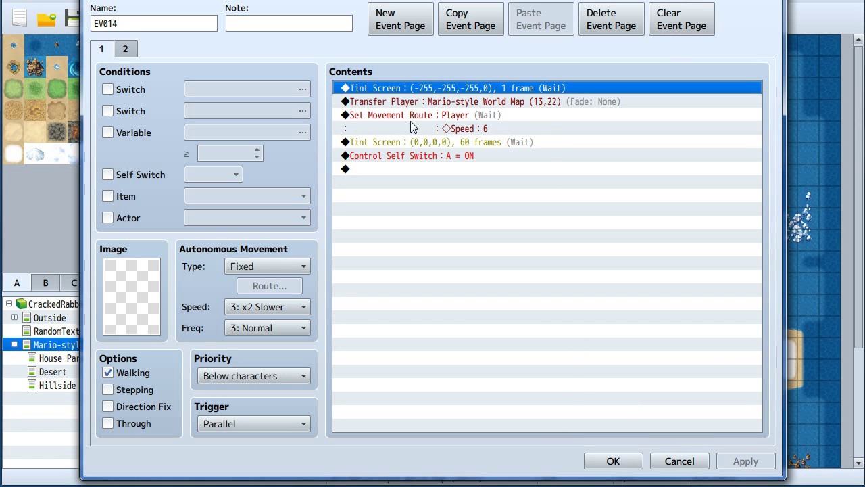
pyautogui.click(448, 123)
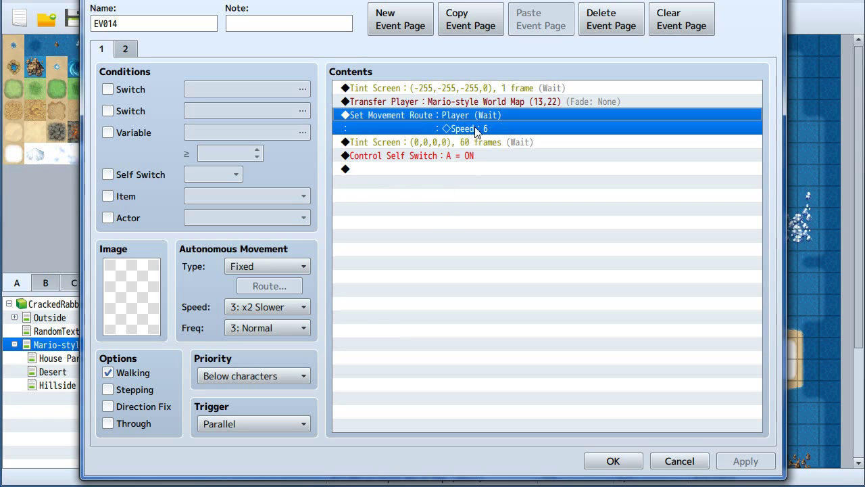
pyautogui.click(382, 143)
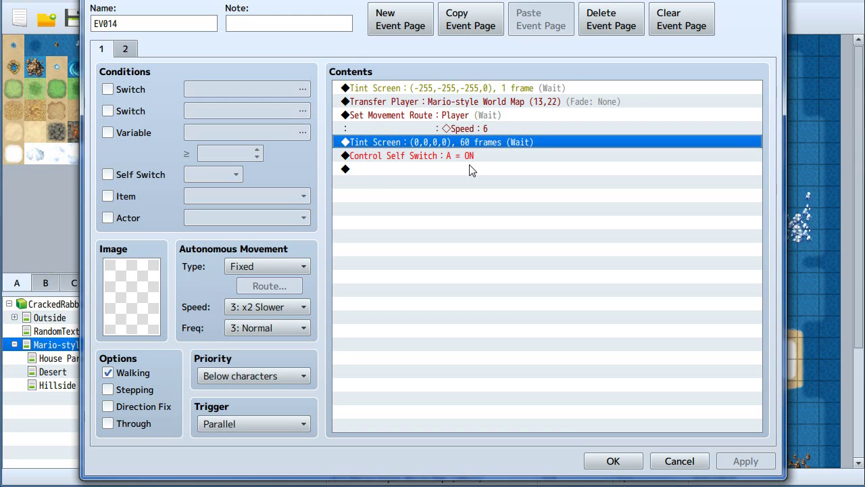
pyautogui.press('Escape')
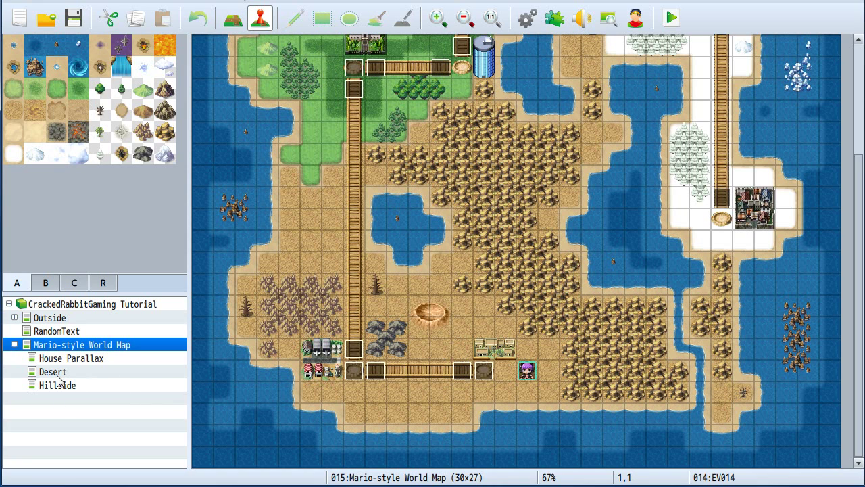
# Set the player's starting position at tile 14,10 in the main hall of the House Parallax map.
pyautogui.click(82, 356)
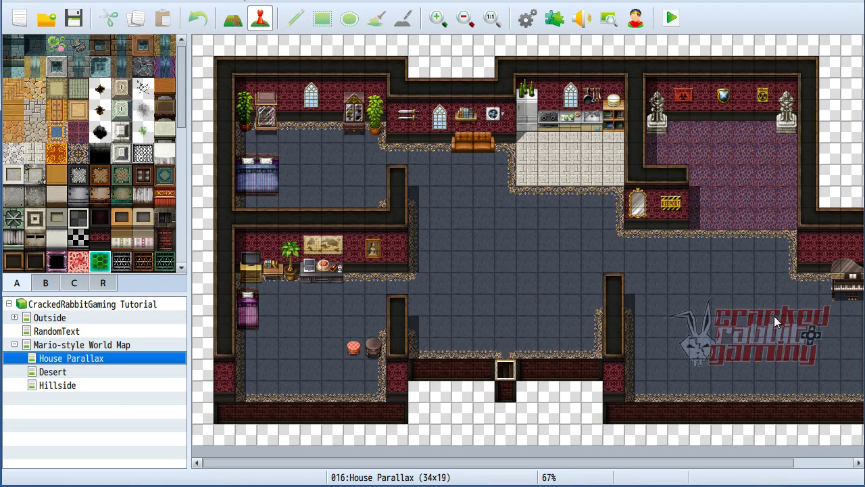
pyautogui.click(510, 265)
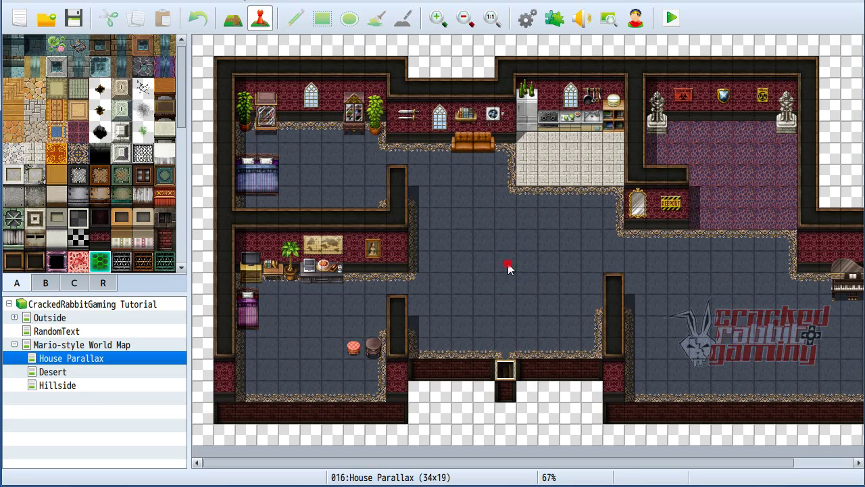
pyautogui.rightClick(507, 263)
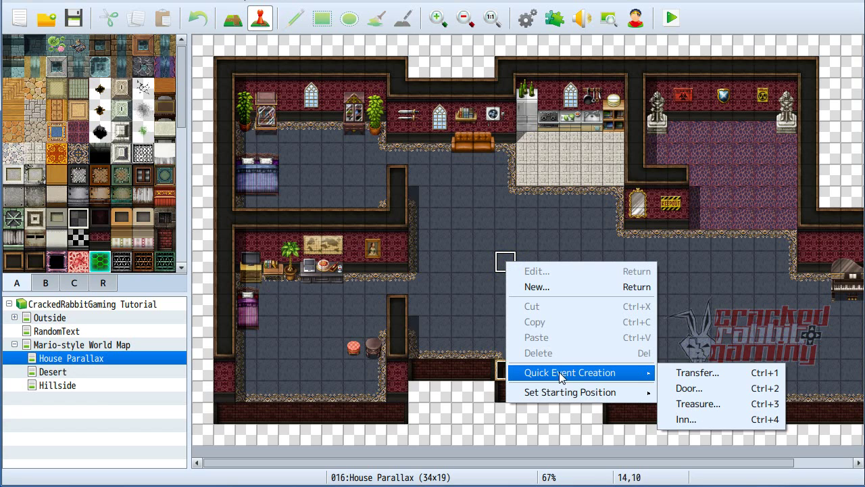
pyautogui.moveTo(590, 391)
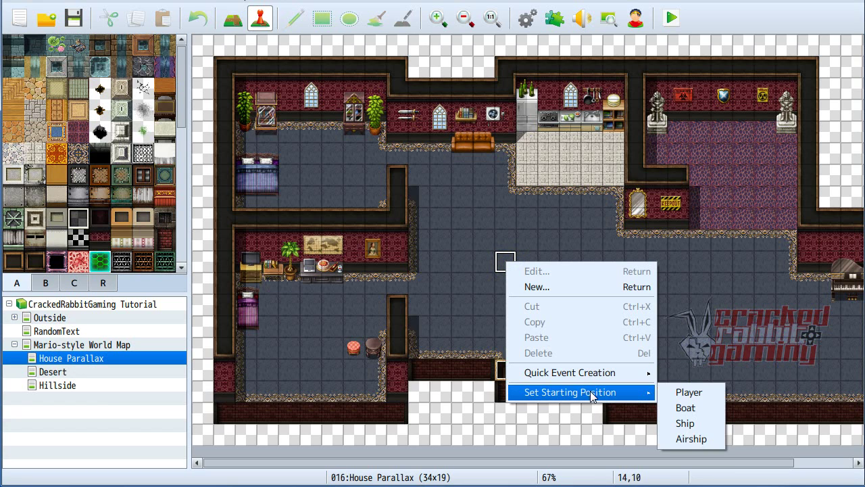
pyautogui.click(669, 392)
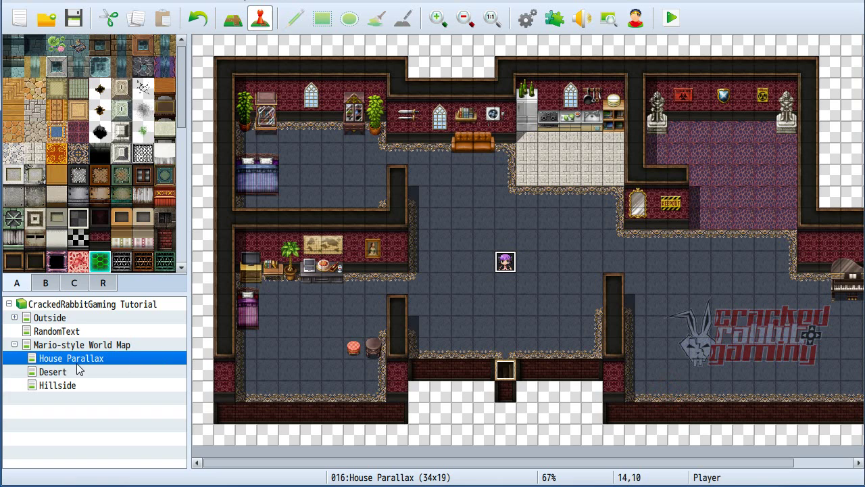
# Check the sound and transfer commands of the house's exit door event and close it.
pyautogui.doubleClick(506, 372)
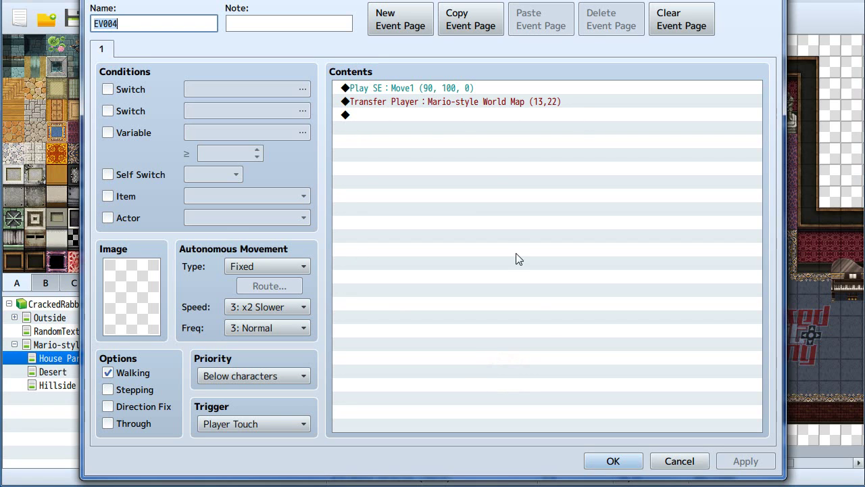
pyautogui.click(635, 463)
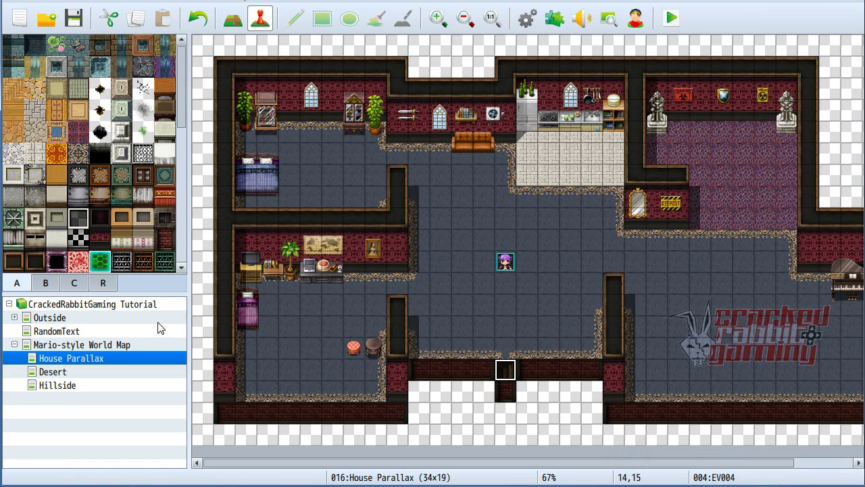
# Review the southern town stops, including the one at tile 13,22, on the Mario-style World Map and look briefly at the House Parallax map.
pyautogui.click(71, 345)
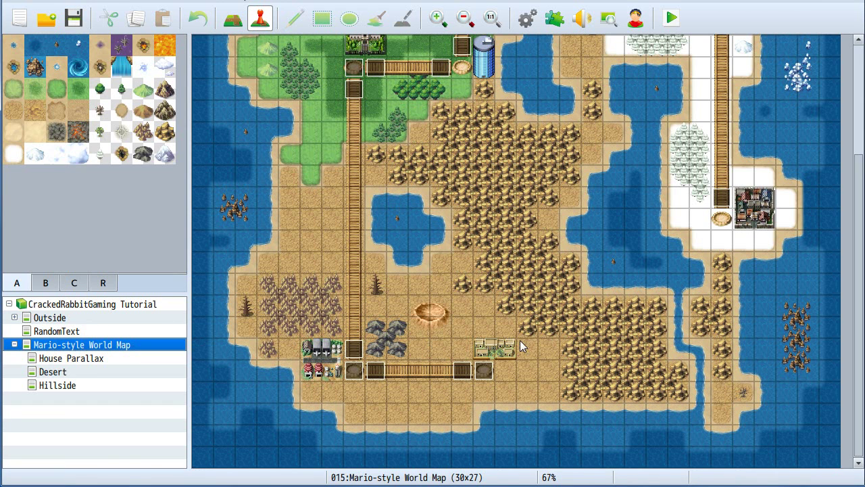
pyautogui.click(484, 376)
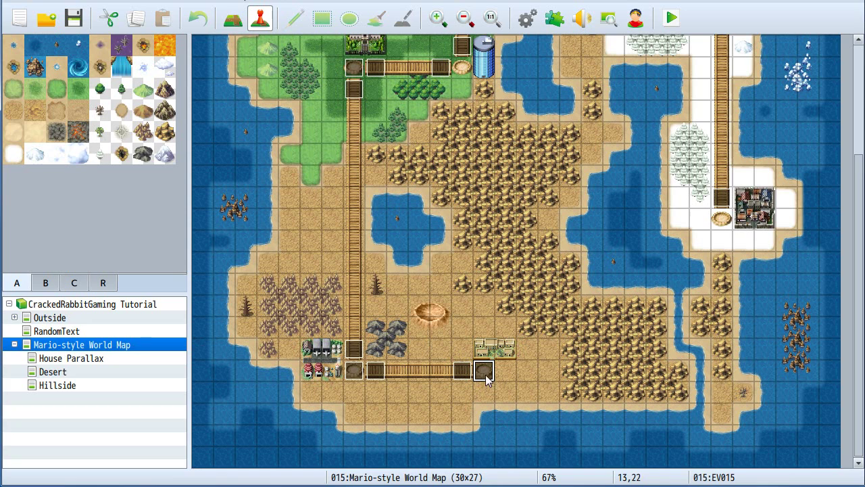
pyautogui.click(491, 348)
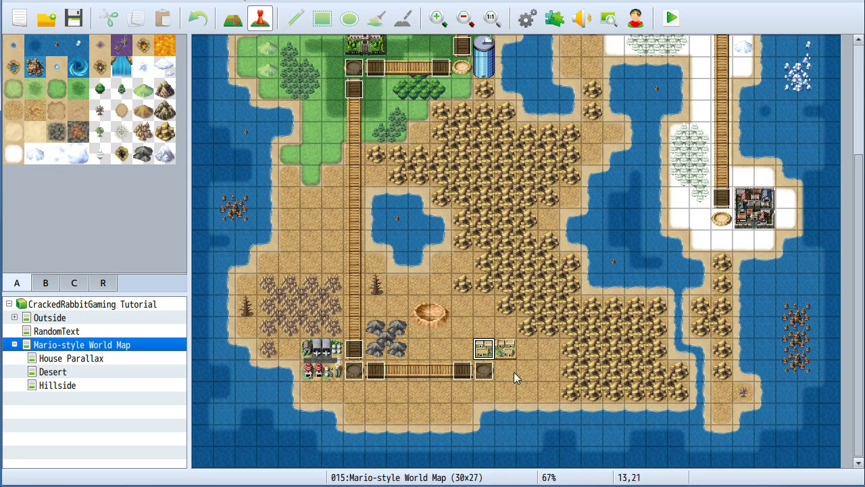
pyautogui.click(361, 374)
pyautogui.click(483, 373)
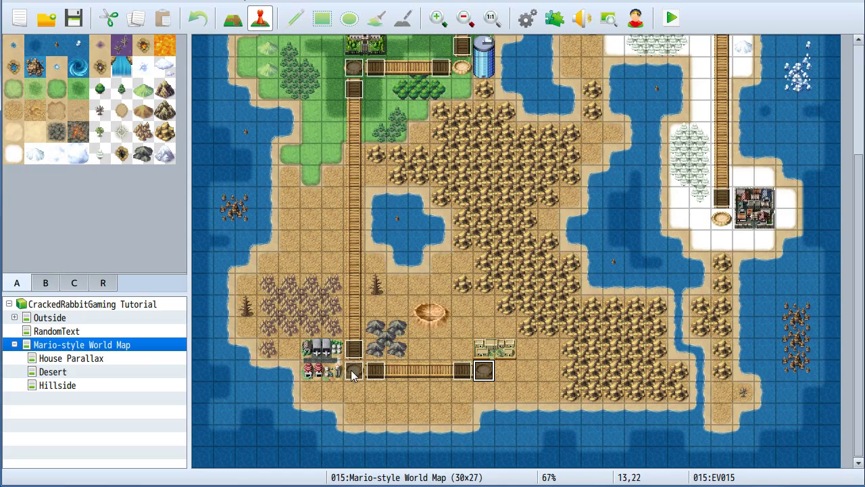
pyautogui.click(80, 360)
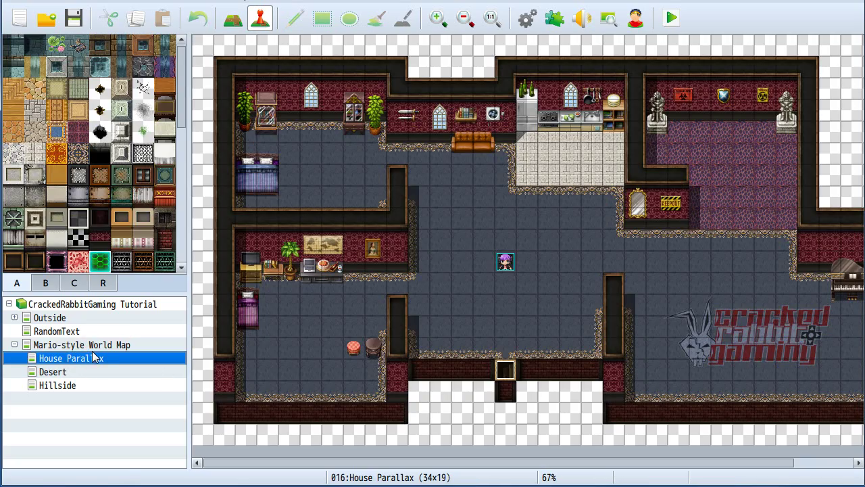
pyautogui.click(88, 345)
pyautogui.scroll(5, 361, 189)
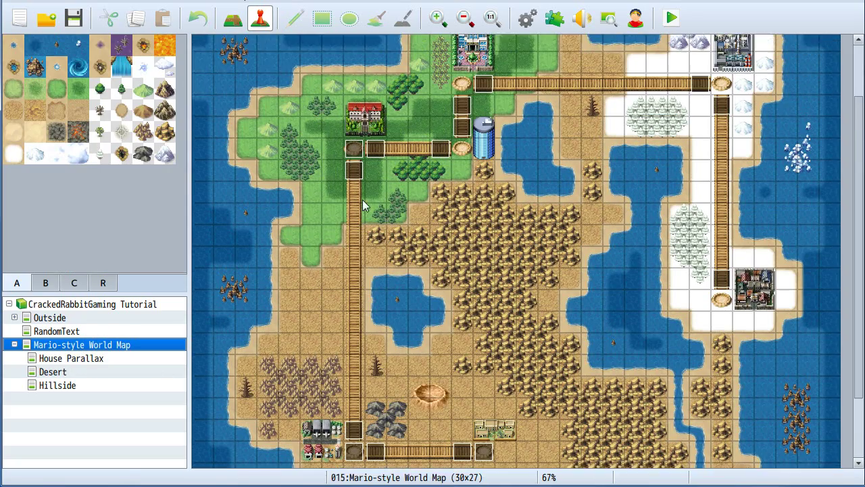
# Open the setup event at the world map's northwest ocean corner and delete its Transfer Player command to tile 13,22.
pyautogui.doubleClick(224, 75)
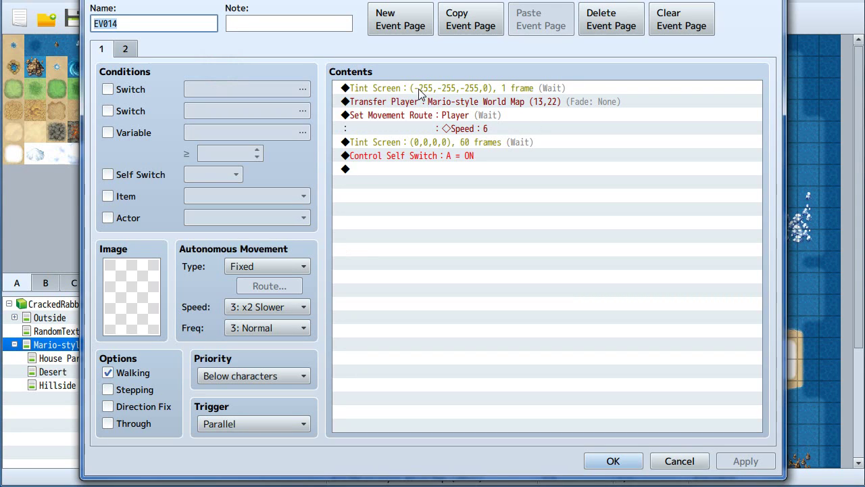
pyautogui.click(436, 124)
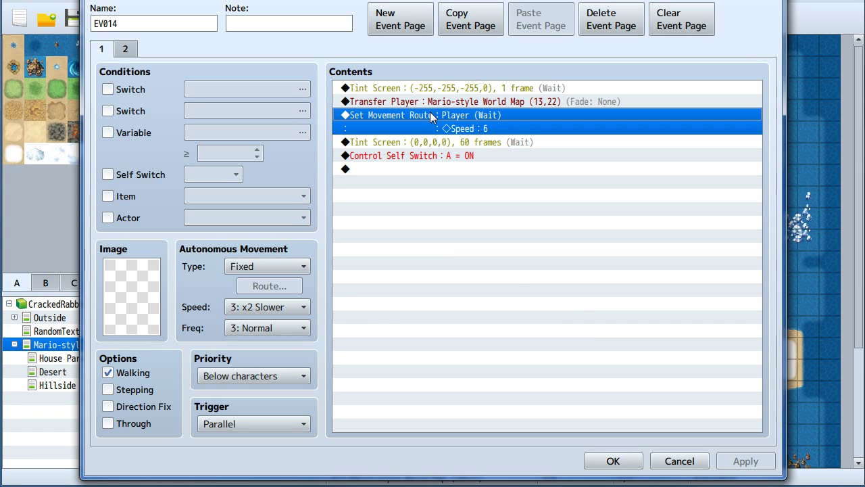
pyautogui.click(369, 156)
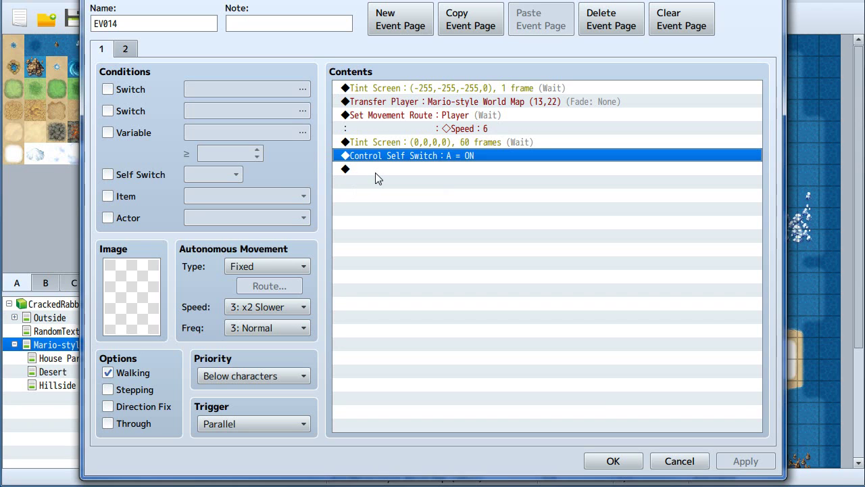
pyautogui.click(425, 104)
pyautogui.press('Delete')
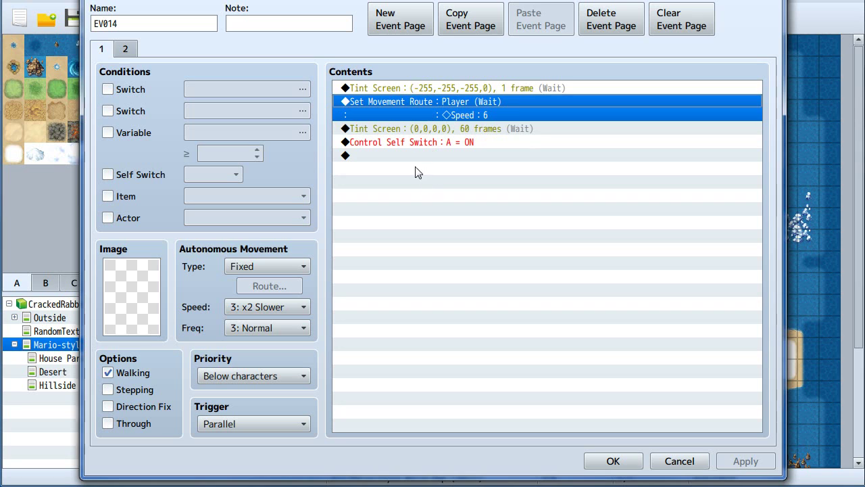
# Delete the Control Self Switch A command from the setup event's first page and remove its second event page.
pyautogui.click(406, 143)
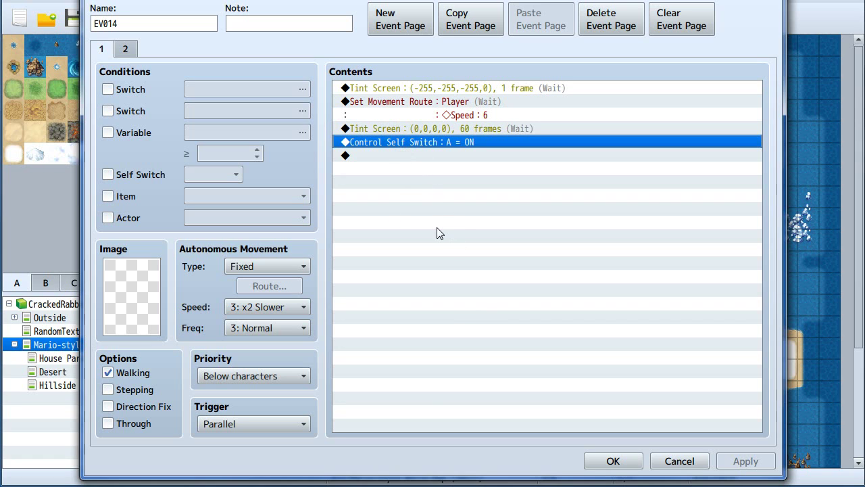
pyautogui.press('Delete')
pyautogui.click(125, 49)
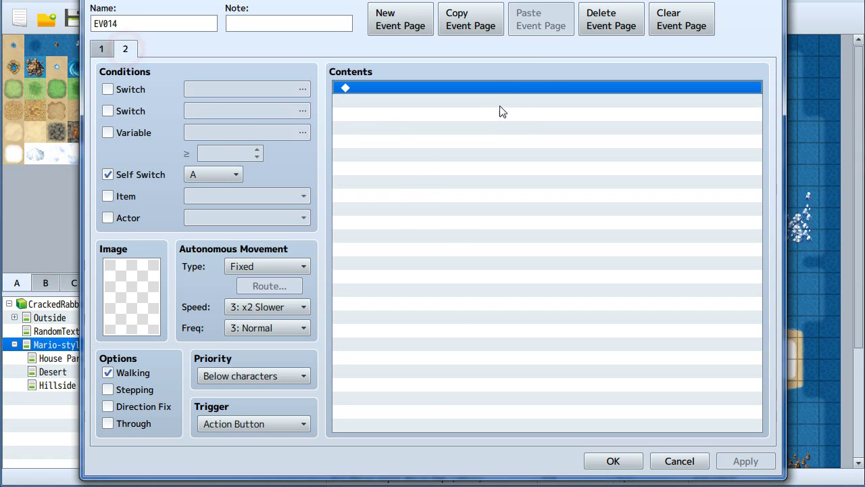
pyautogui.click(608, 20)
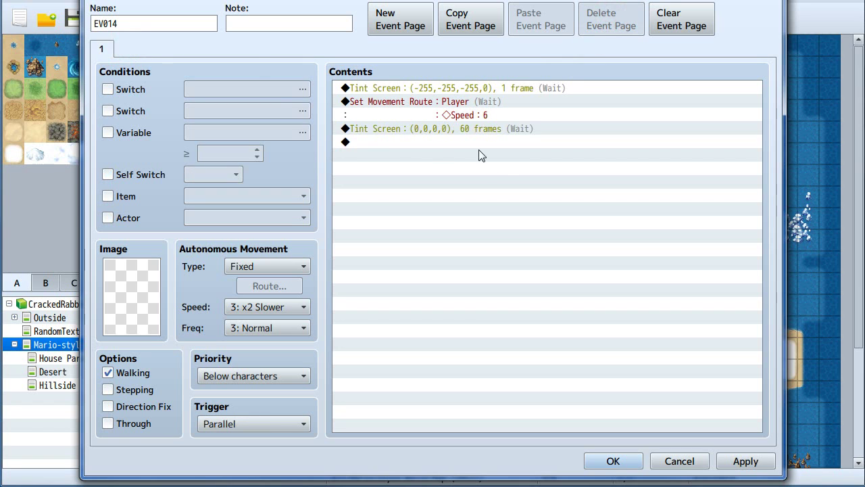
# Add an Erase Event command at the end of the setup event's contents.
pyautogui.doubleClick(386, 145)
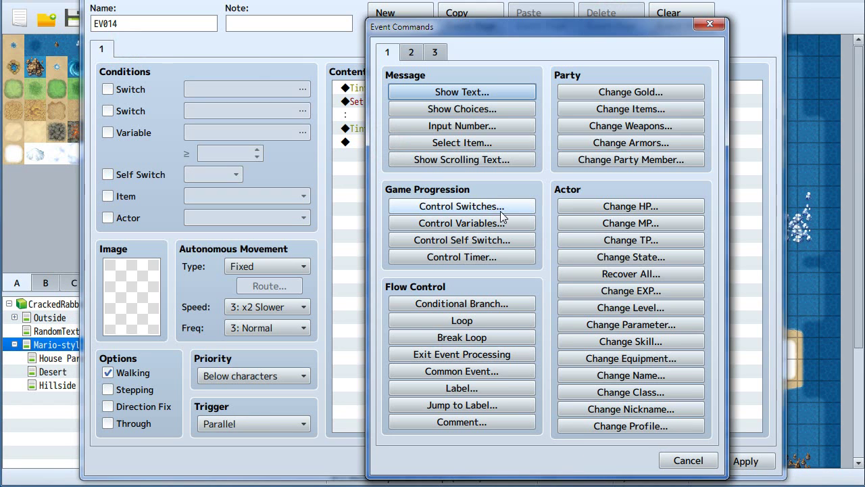
pyautogui.click(412, 54)
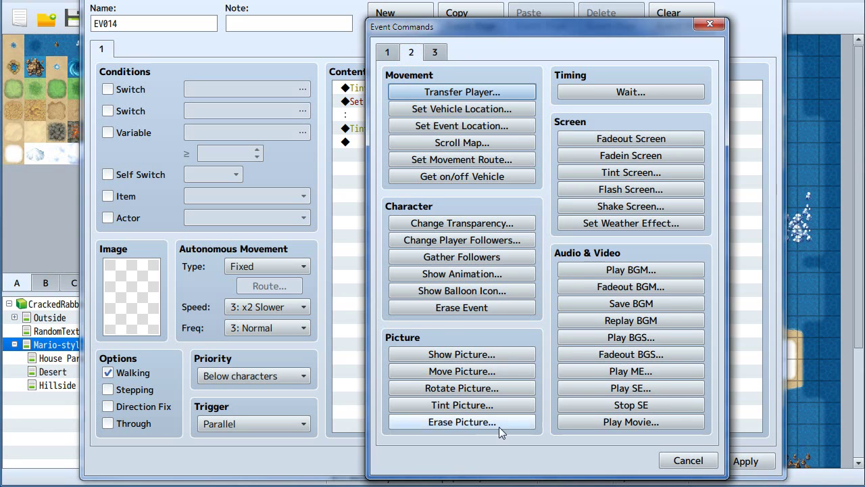
pyautogui.click(452, 310)
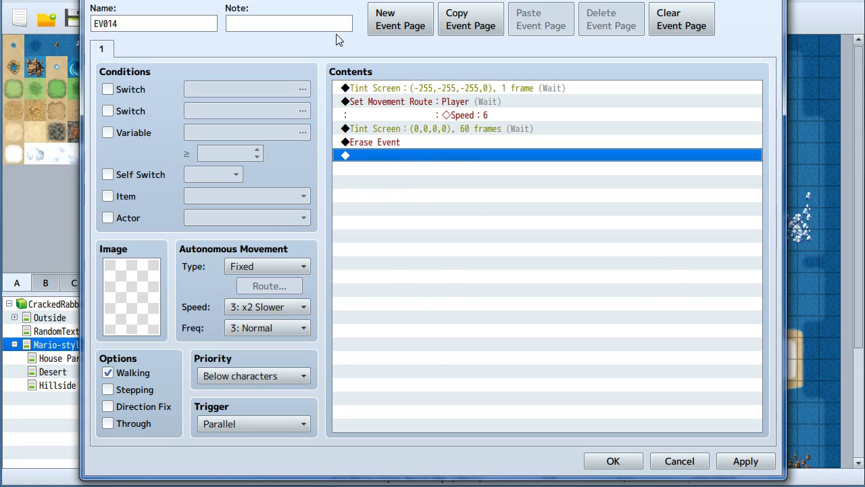
# Delete both Tint Screen commands from the setup event and save the event.
pyautogui.click(442, 88)
pyautogui.press('Delete')
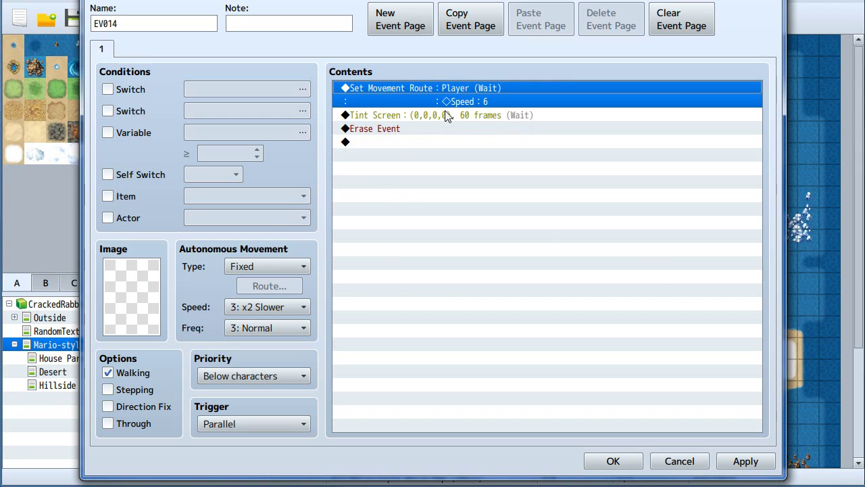
pyautogui.click(431, 115)
pyautogui.press('Delete')
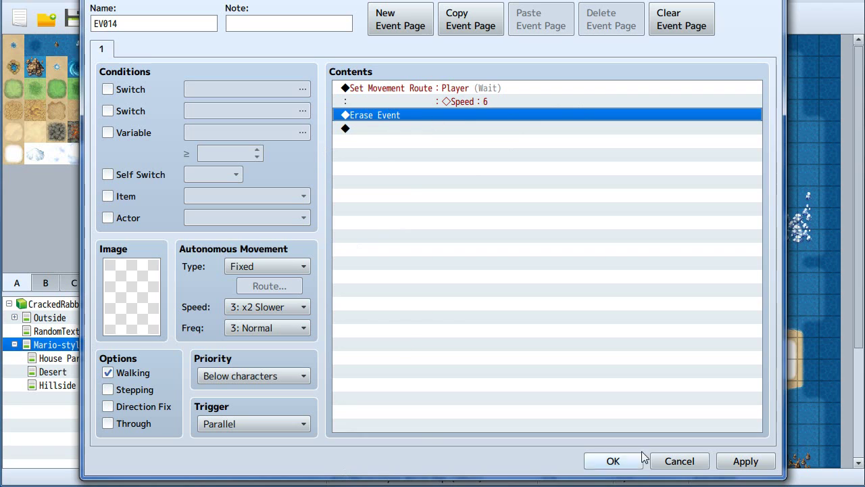
pyautogui.click(611, 460)
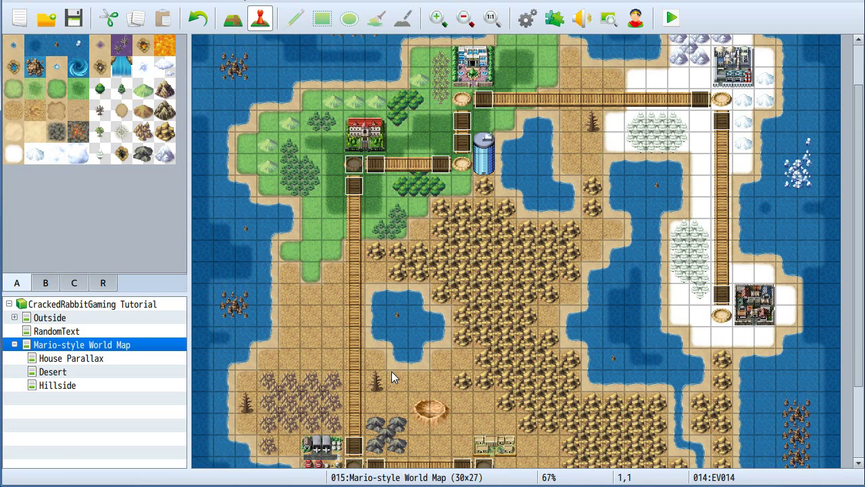
# Playtest the world map by travelling the long bridge from the southwestern town to the red-roofed mansion and back, and close the game.
pyautogui.scroll(-3, 392, 371)
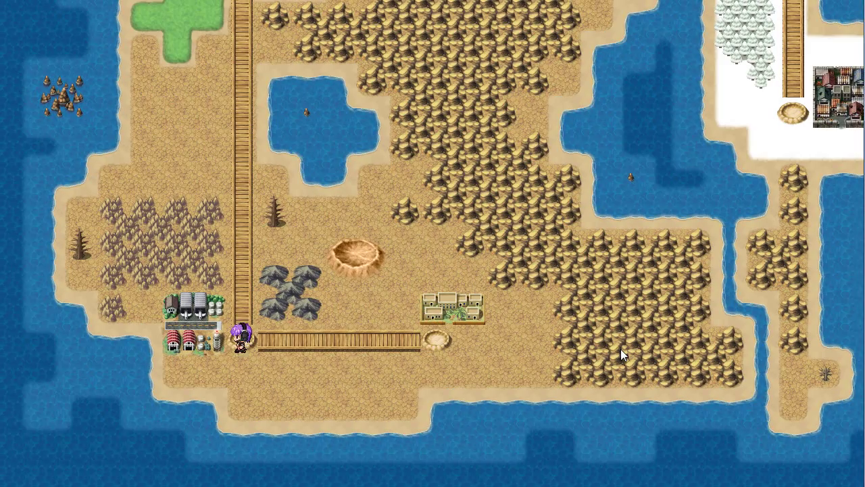
pyautogui.press('Right')
pyautogui.press('Left')
pyautogui.press('Up')
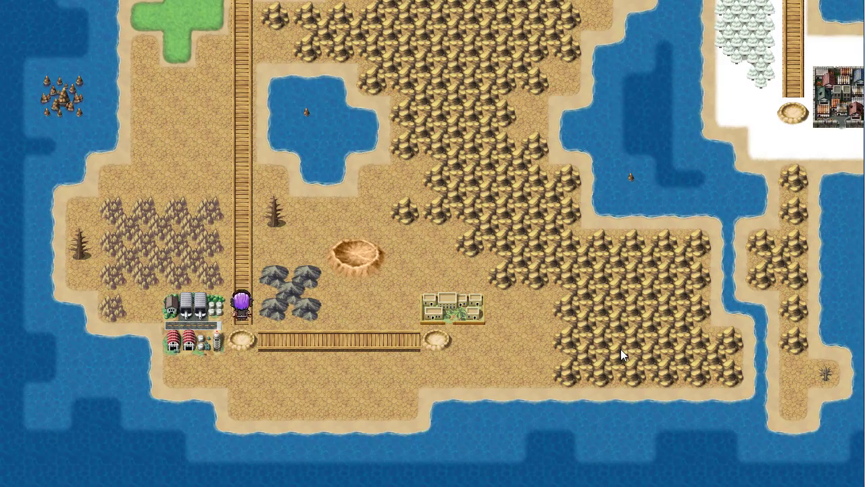
pyautogui.press('Up')
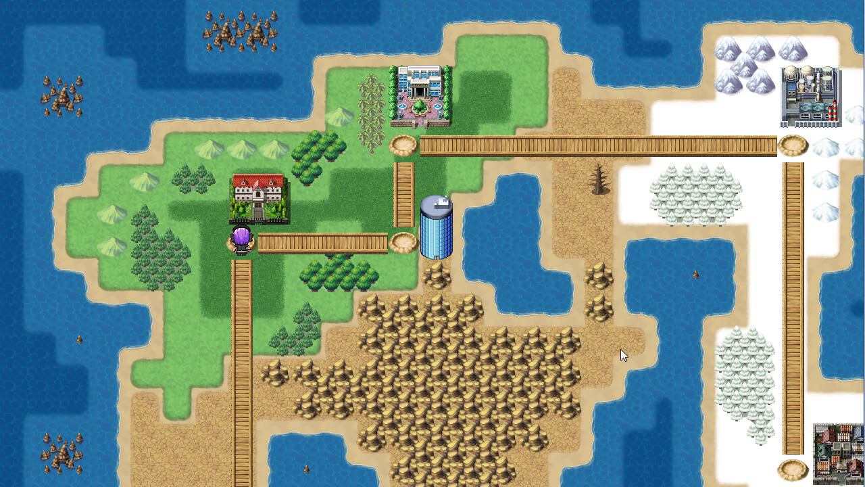
pyautogui.press('Down')
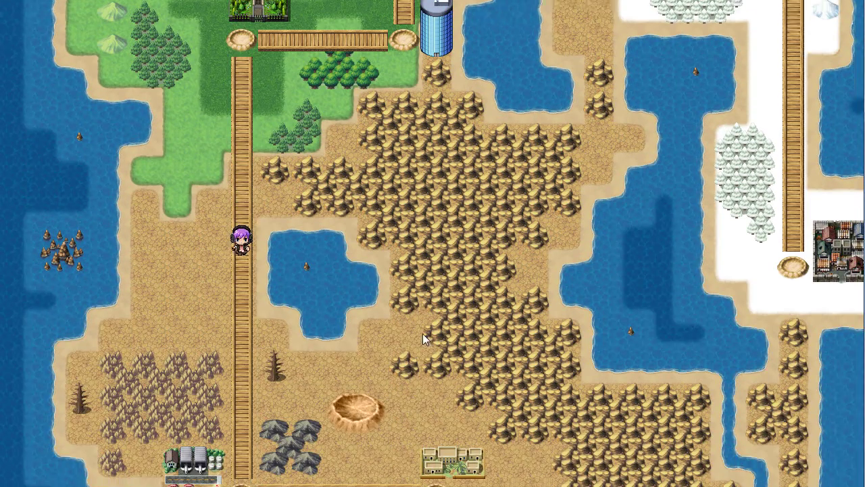
pyautogui.press('Down')
pyautogui.hotkey('alt', 'F4')
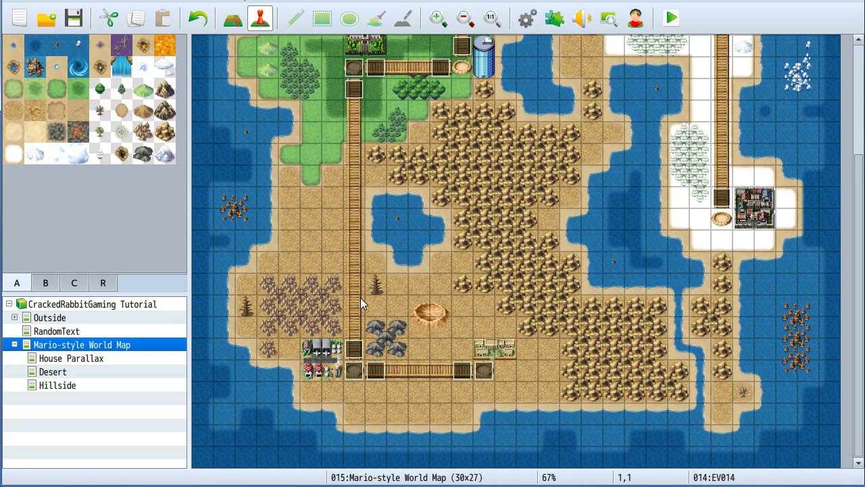
# Duplicate the Move Up page of the bridge event above the southwestern stop as a second page and clear its first page.
pyautogui.doubleClick(355, 346)
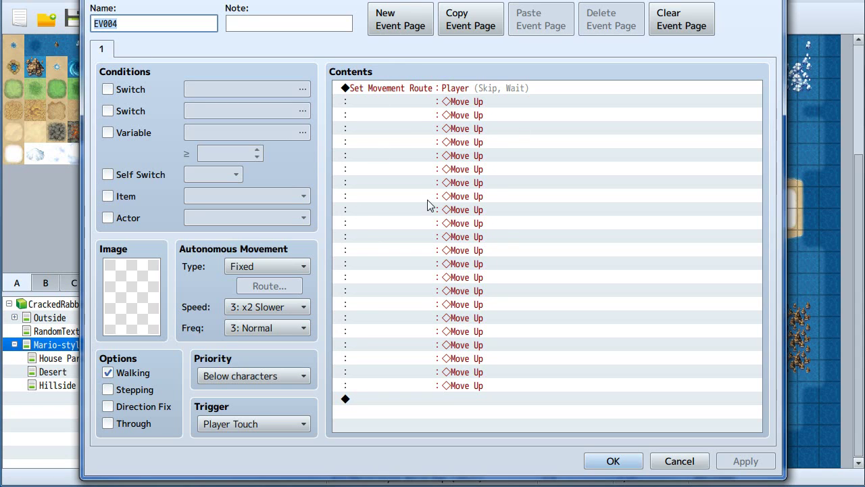
pyautogui.click(466, 19)
pyautogui.click(527, 22)
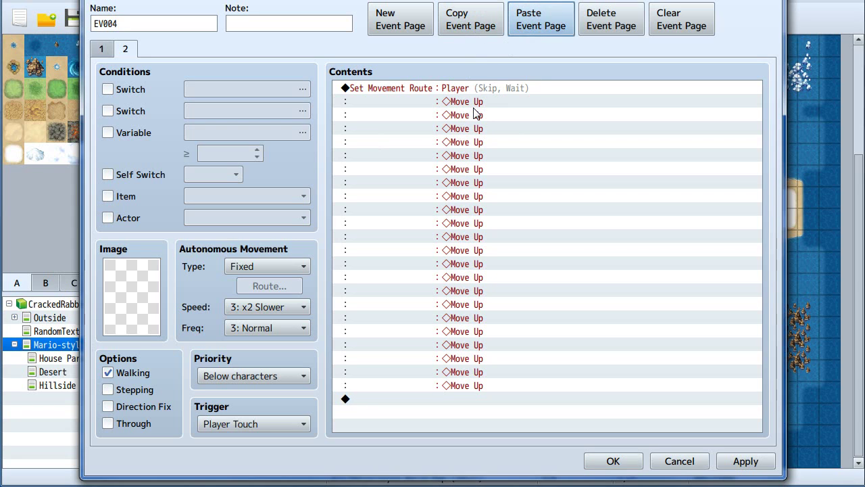
pyautogui.click(100, 50)
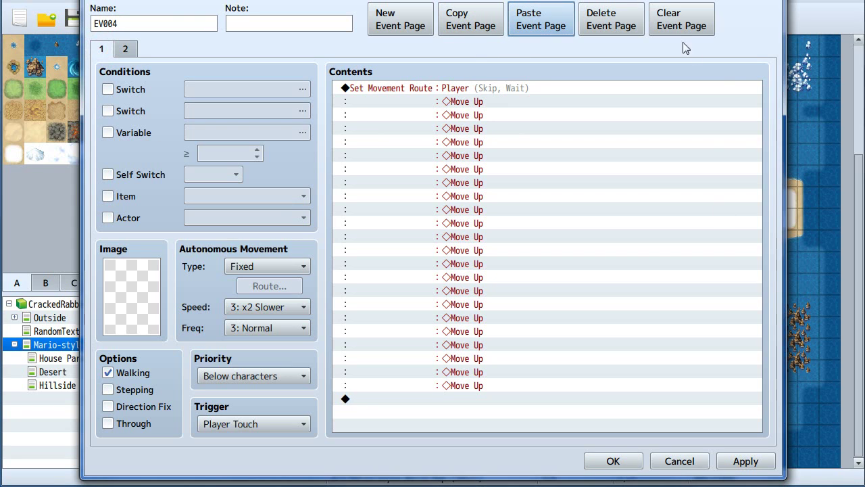
pyautogui.click(686, 19)
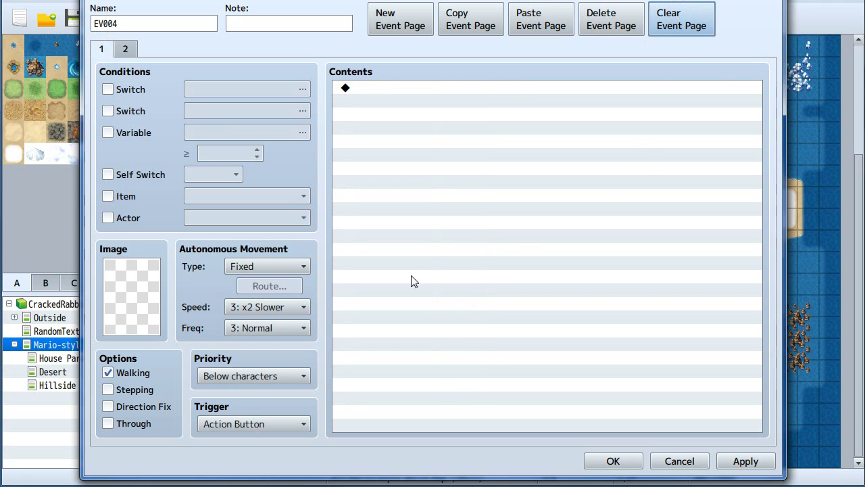
pyautogui.click(135, 48)
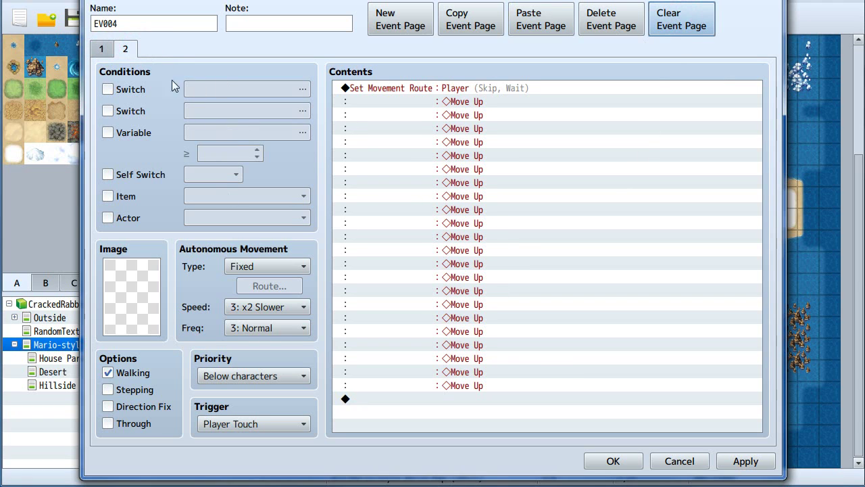
pyautogui.click(103, 49)
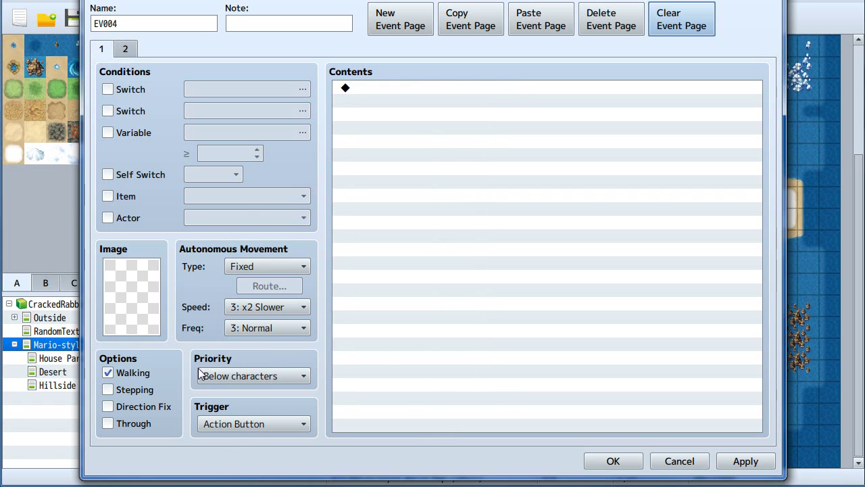
# Set the image of the bridge event's first page to the wooden signpost from Tileset B.
pyautogui.click(237, 376)
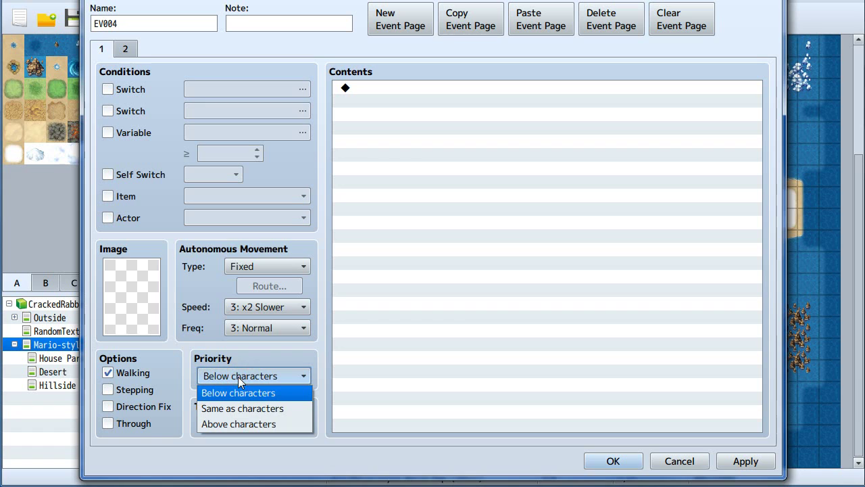
pyautogui.click(150, 299)
pyautogui.doubleClick(150, 299)
pyautogui.moveTo(323, 180); pyautogui.dragTo(327, 326)
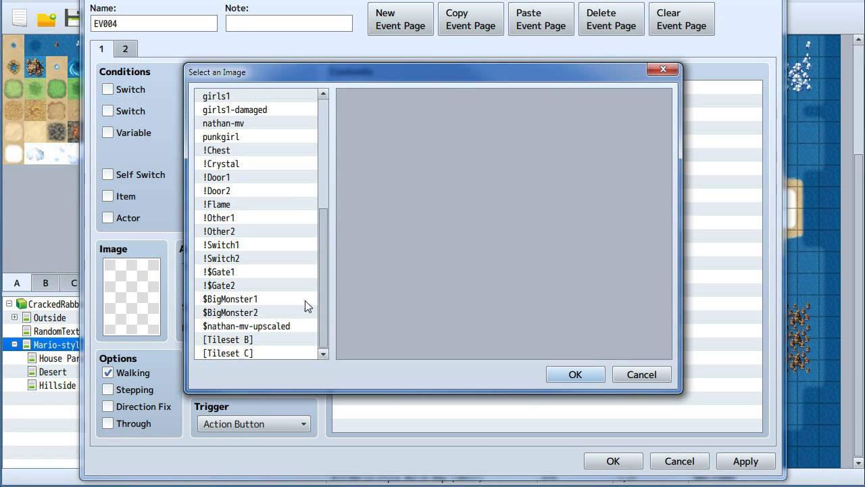
pyautogui.click(247, 272)
pyautogui.click(243, 258)
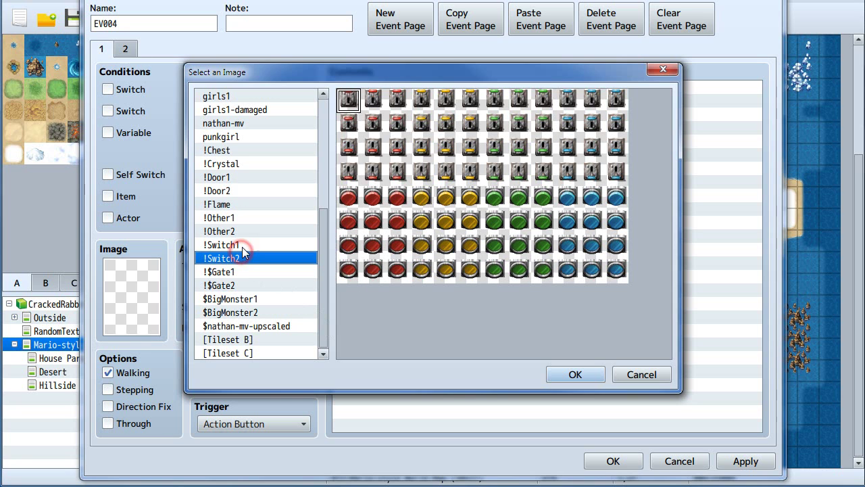
pyautogui.click(232, 340)
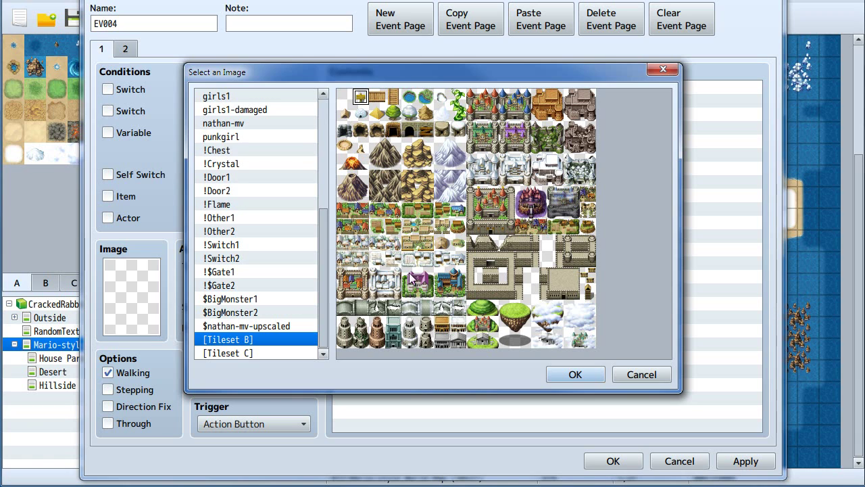
pyautogui.click(574, 374)
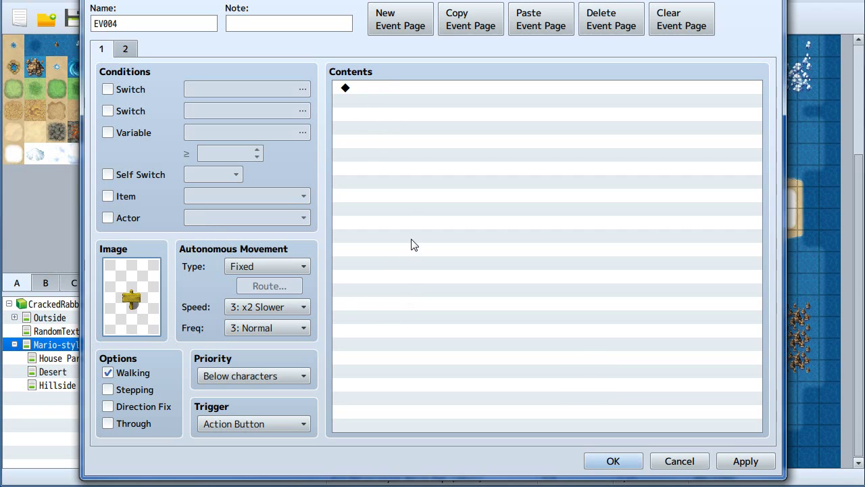
# Set the signpost page's priority to Same as characters and enable the variable condition on the bridge event's second page.
pyautogui.click(206, 374)
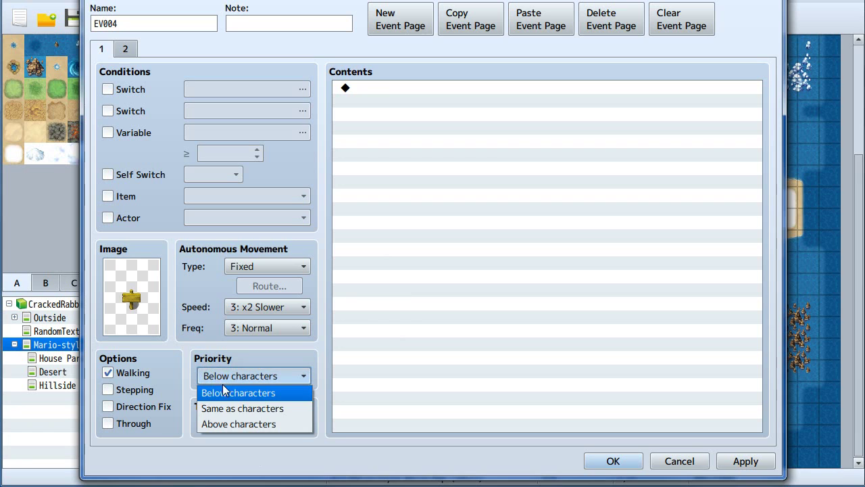
pyautogui.click(230, 408)
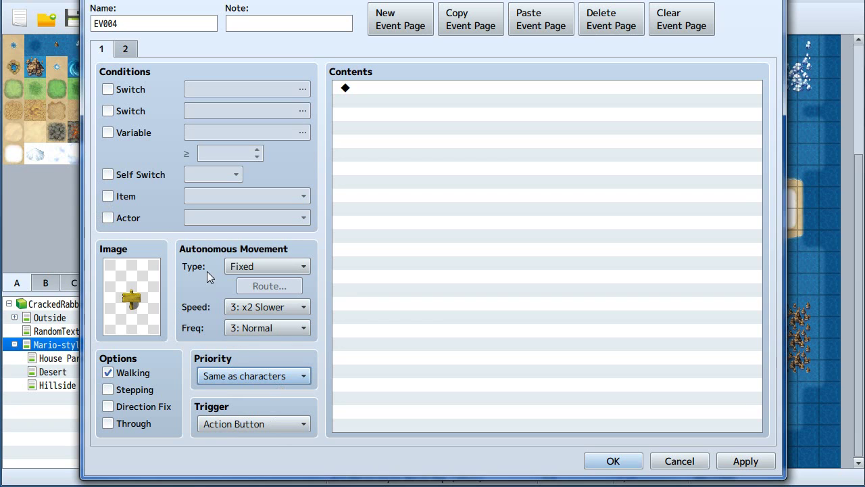
pyautogui.click(127, 47)
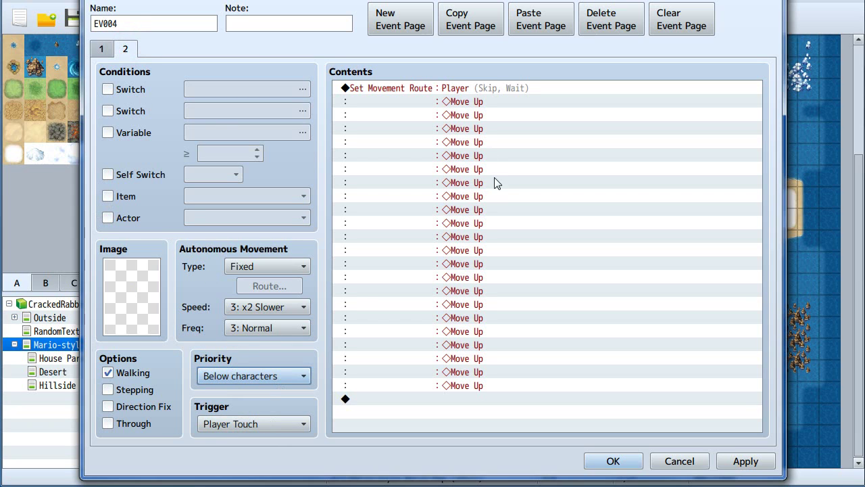
pyautogui.click(108, 132)
# Name variable 0005 "map access" and choose it for the second page's condition.
pyautogui.click(275, 134)
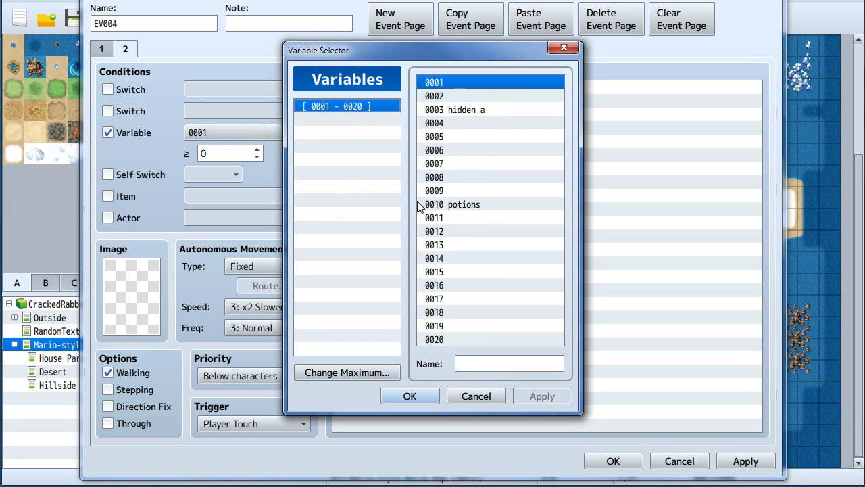
pyautogui.click(456, 136)
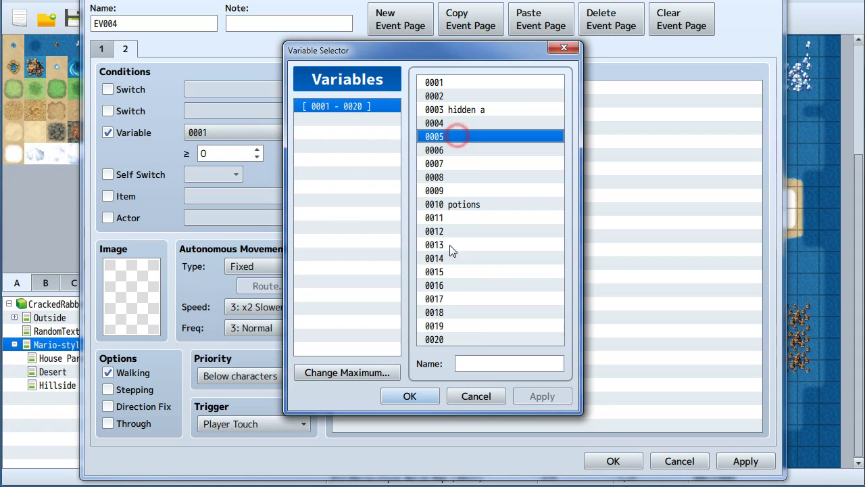
pyautogui.click(487, 361)
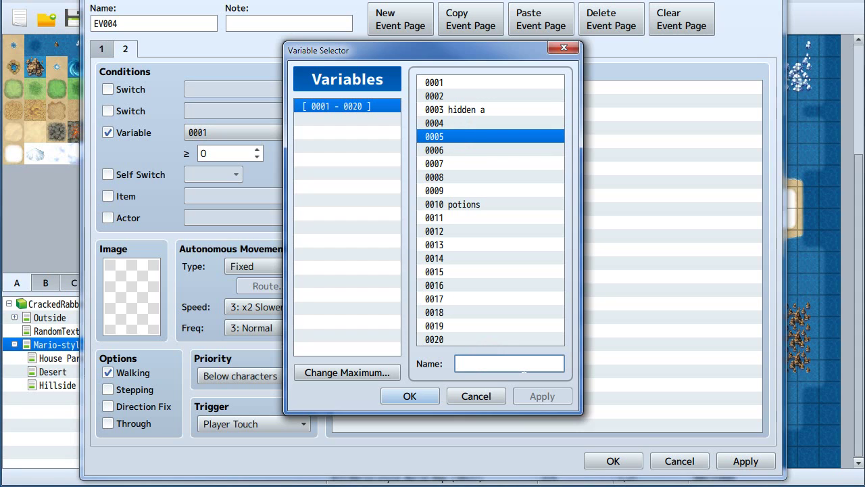
pyautogui.write('map cass')
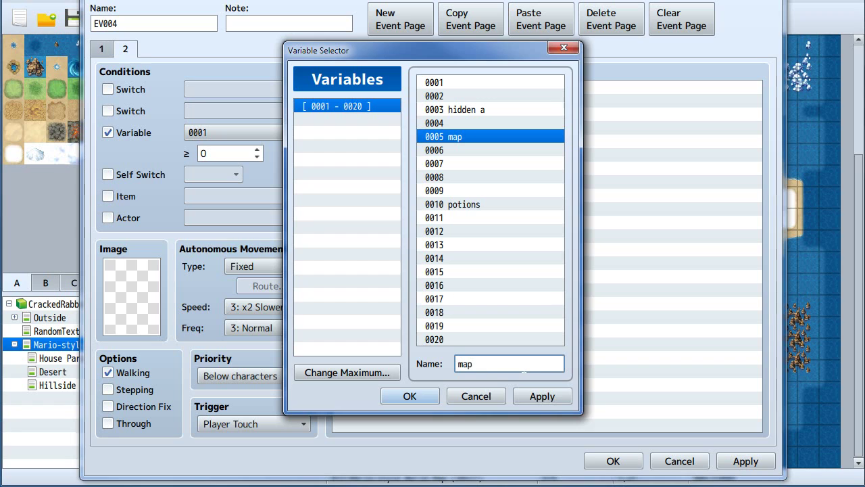
pyautogui.press('BackSpace')
pyautogui.press('BackSpace')
pyautogui.press('BackSpace')
pyautogui.press('BackSpace')
pyautogui.write('access')
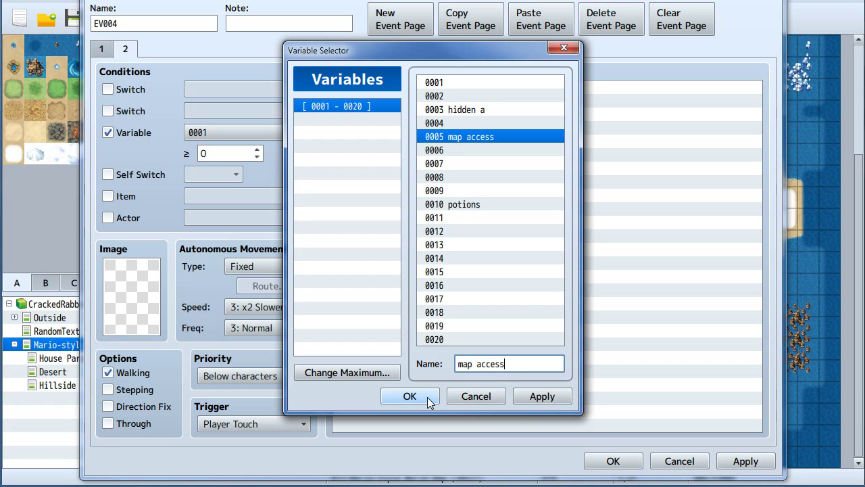
pyautogui.click(410, 396)
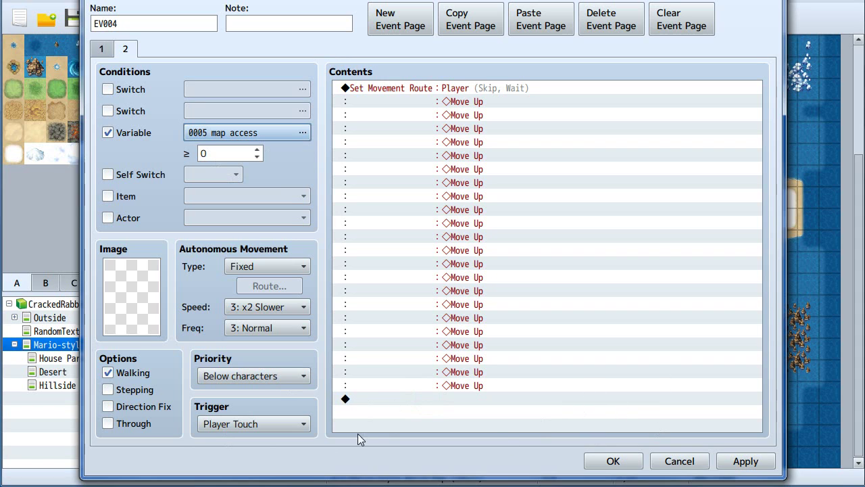
# Set the second page's map access threshold to 2, save the bridge event and recheck its second page.
pyautogui.click(258, 151)
pyautogui.click(258, 151)
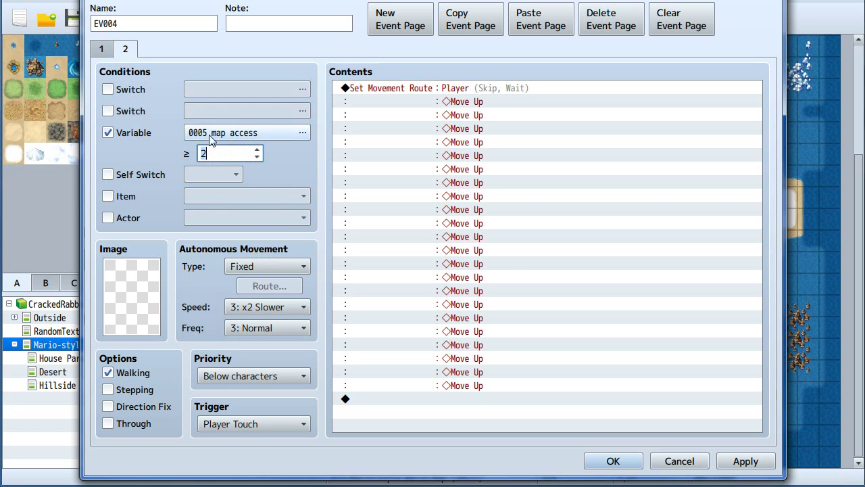
pyautogui.click(614, 461)
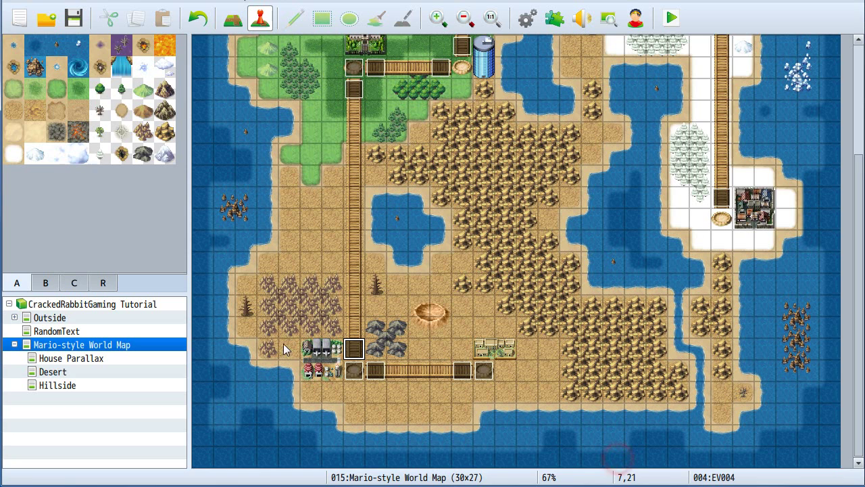
pyautogui.doubleClick(355, 349)
pyautogui.click(125, 49)
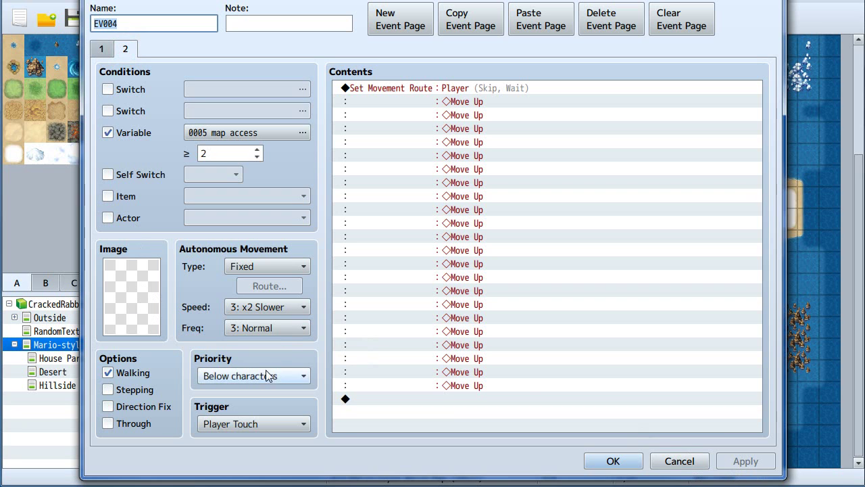
pyautogui.click(680, 461)
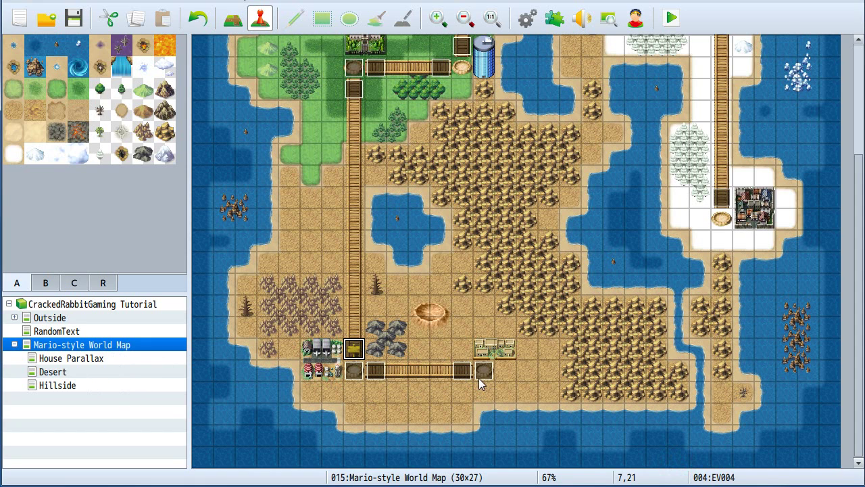
# Create an event in the House Parallax map's upper-left corner tile with a Control Variables command setting 0005 map access to 1.
pyautogui.click(70, 358)
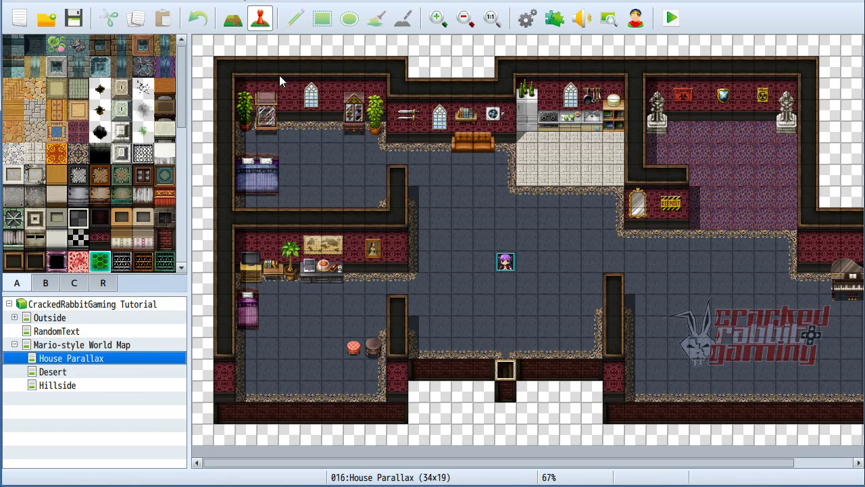
pyautogui.doubleClick(203, 46)
pyautogui.doubleClick(383, 91)
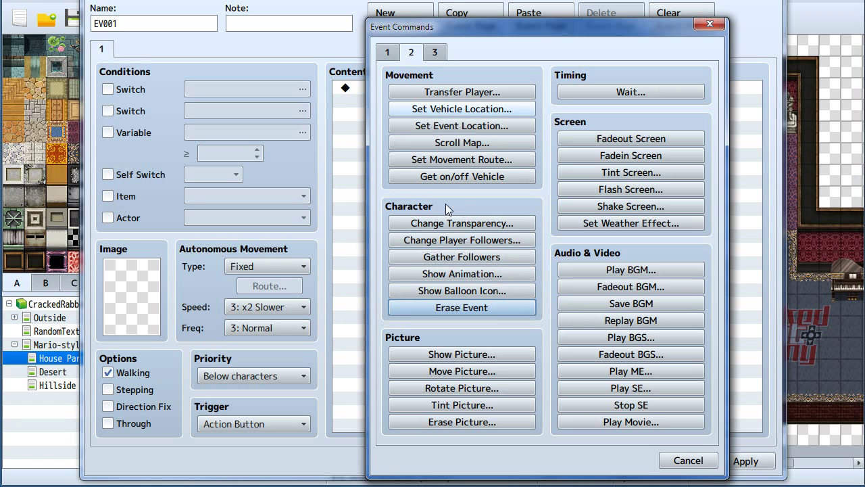
pyautogui.click(380, 54)
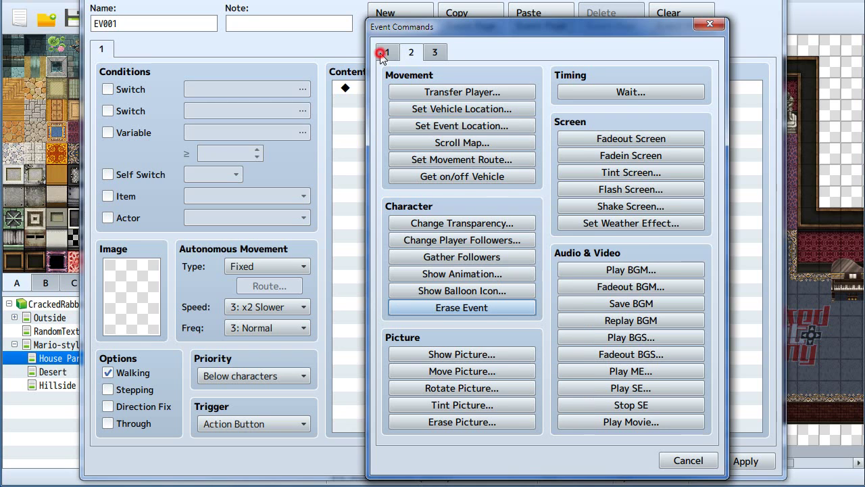
pyautogui.click(445, 223)
pyautogui.click(519, 150)
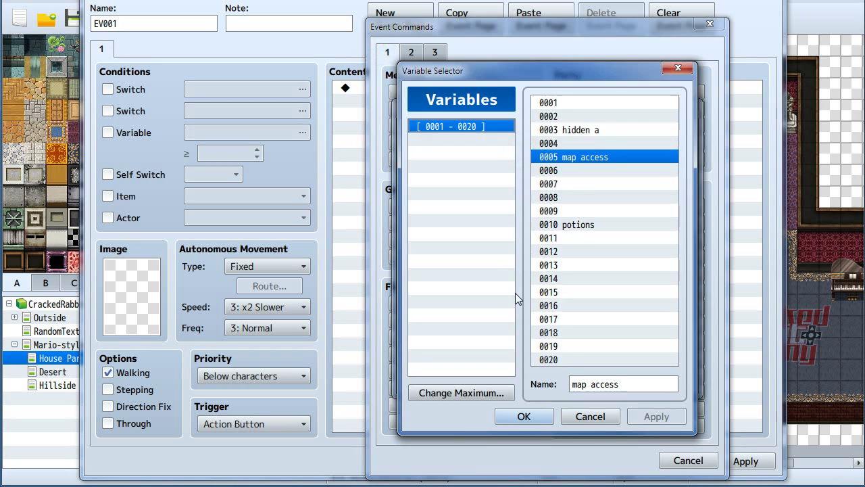
pyautogui.click(525, 416)
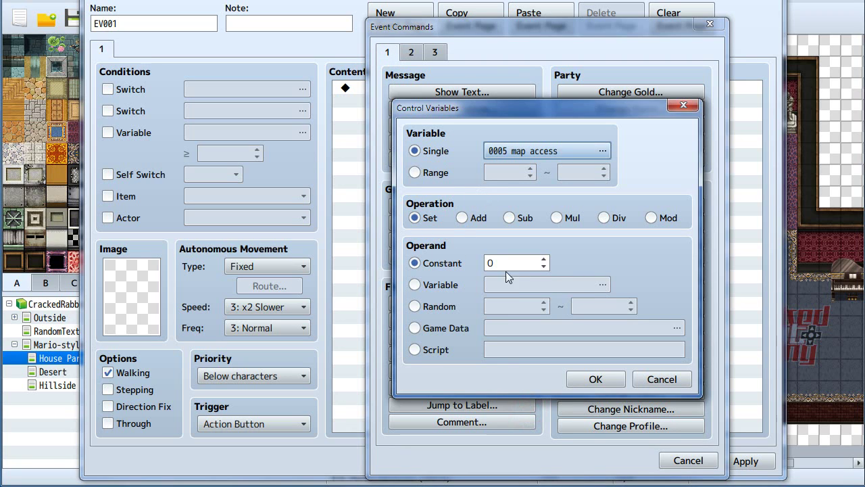
pyautogui.click(544, 260)
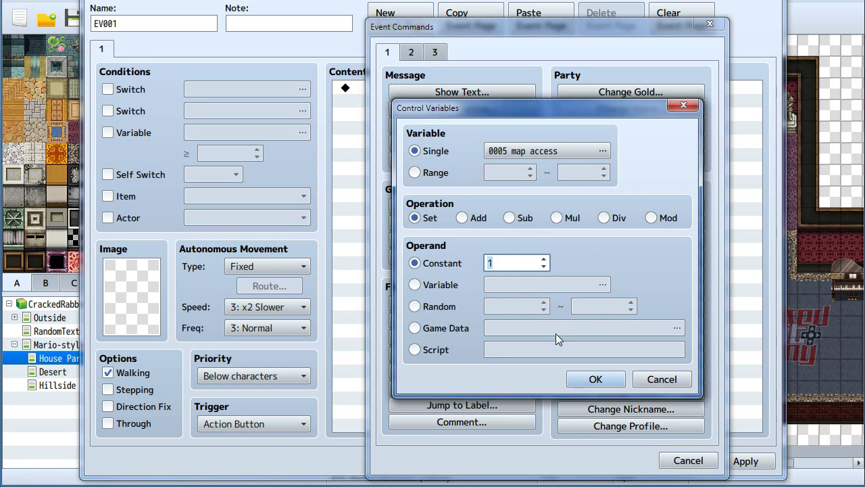
pyautogui.click(595, 379)
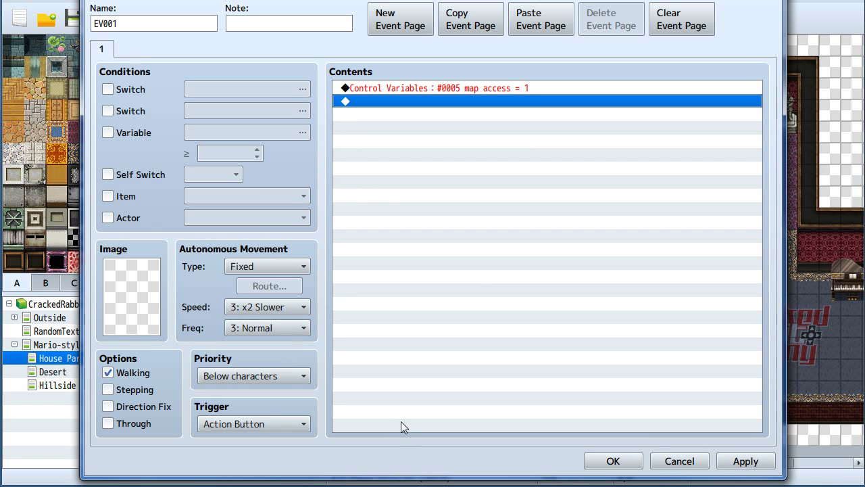
# Set the new event's trigger to Parallel and add a Control Self Switch command turning A on.
pyautogui.click(250, 424)
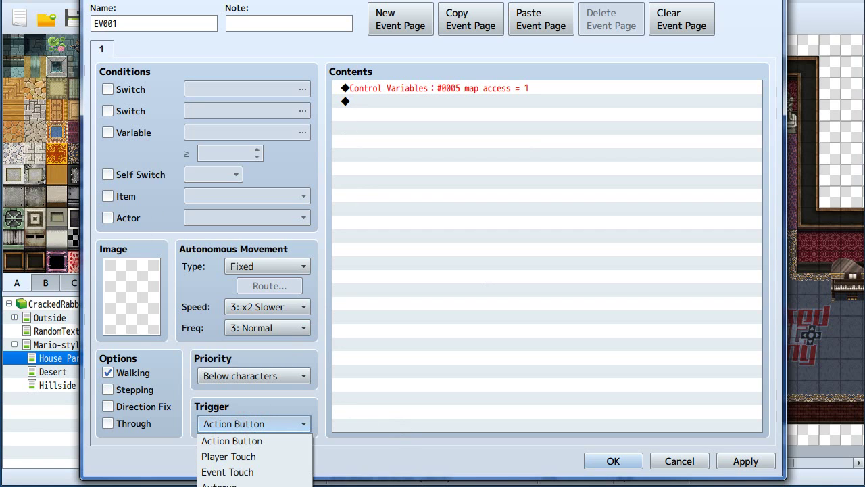
pyautogui.click(233, 486)
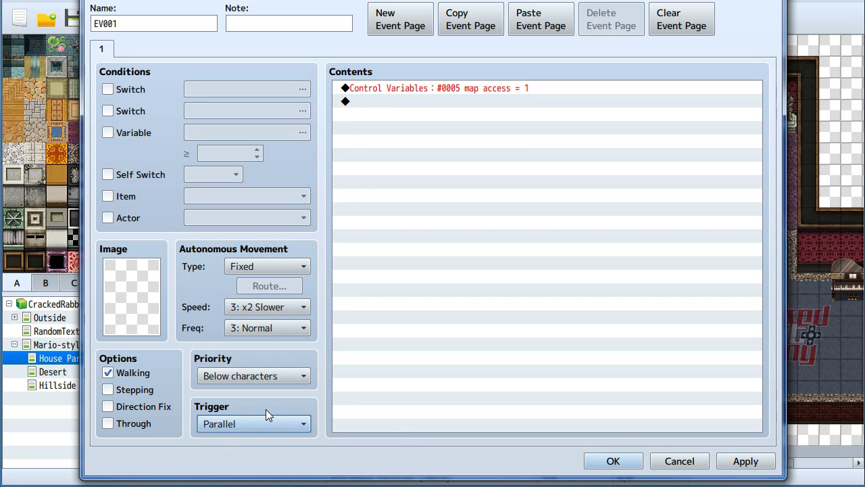
pyautogui.doubleClick(372, 102)
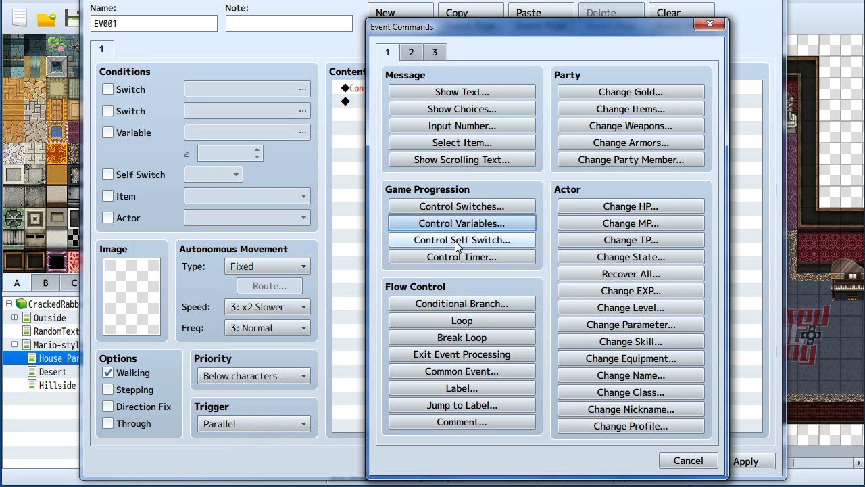
pyautogui.click(462, 240)
pyautogui.click(520, 299)
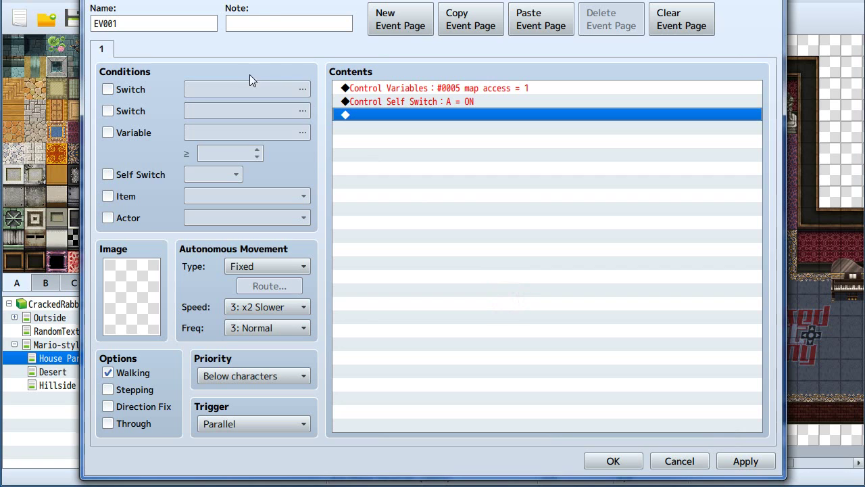
# Add an empty second page conditioned on Self Switch A and save the House Parallax event.
pyautogui.click(405, 23)
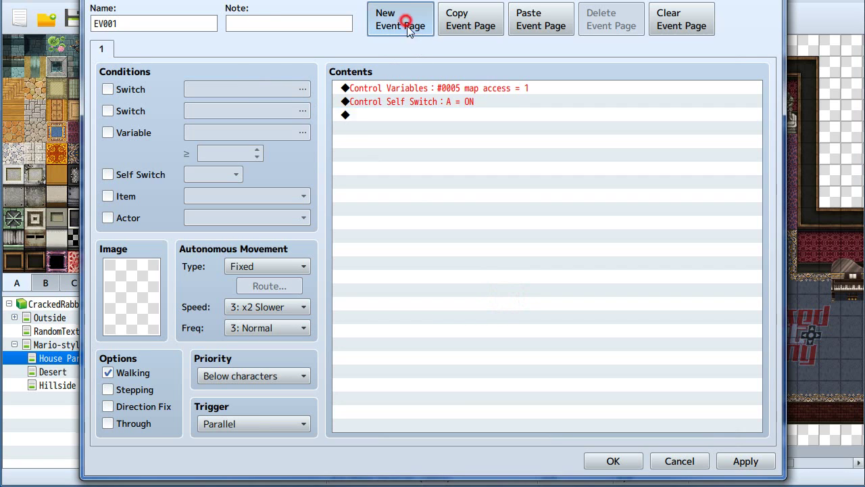
pyautogui.click(113, 175)
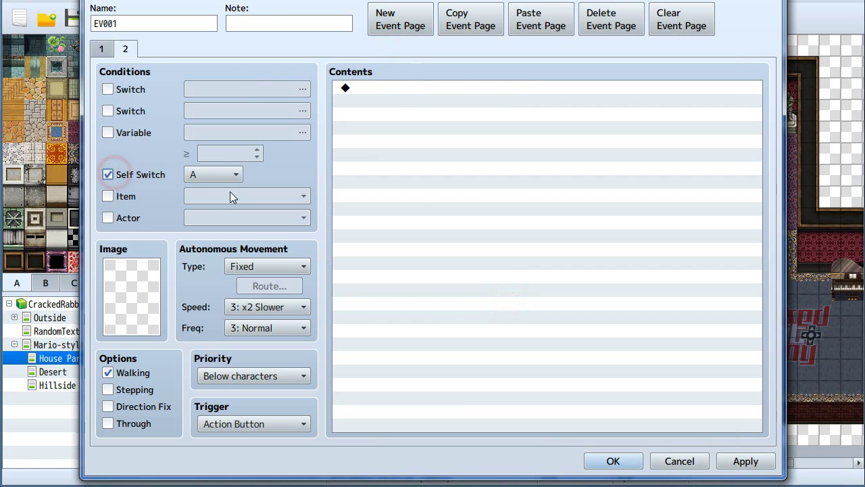
pyautogui.click(102, 50)
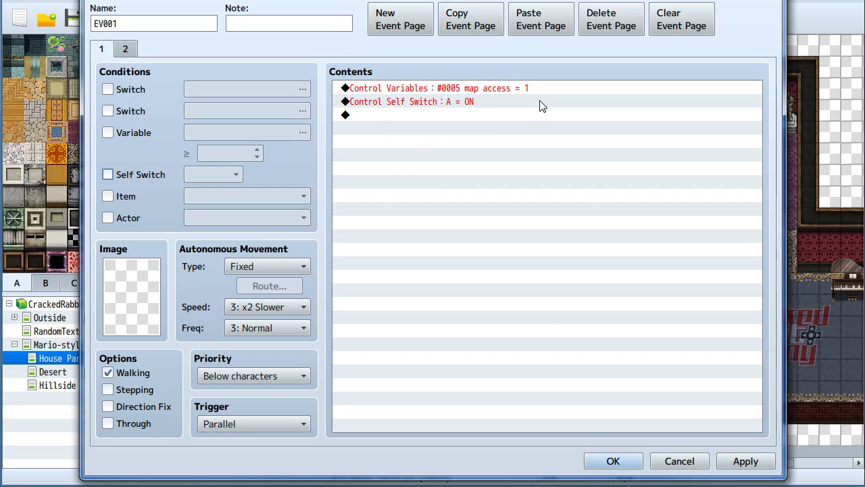
pyautogui.click(612, 463)
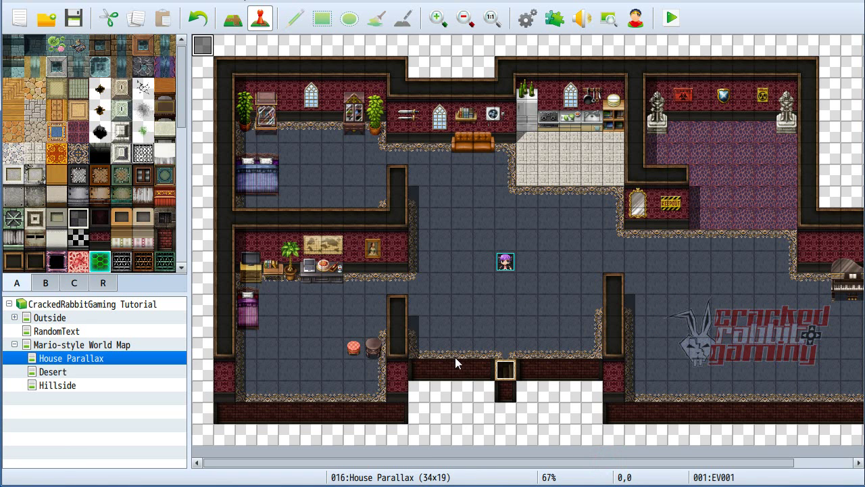
# Check on the Mario-style World Map which map the southwestern town's stop event transfers the player to.
pyautogui.click(68, 344)
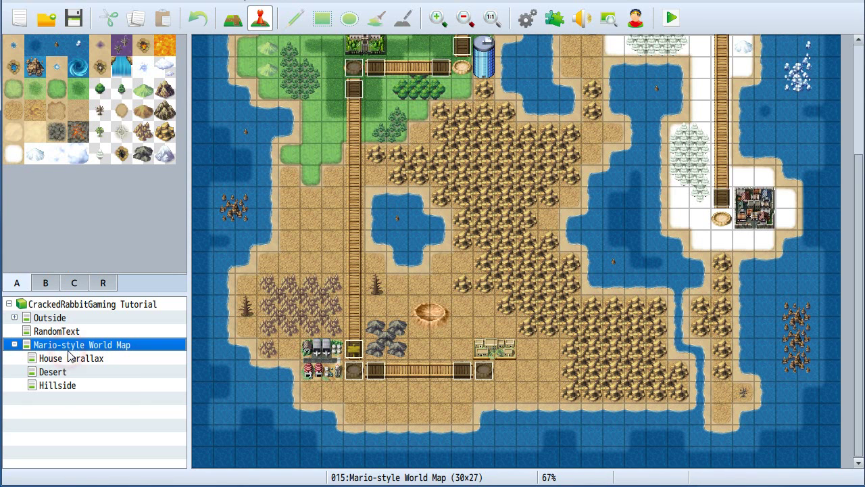
pyautogui.doubleClick(355, 371)
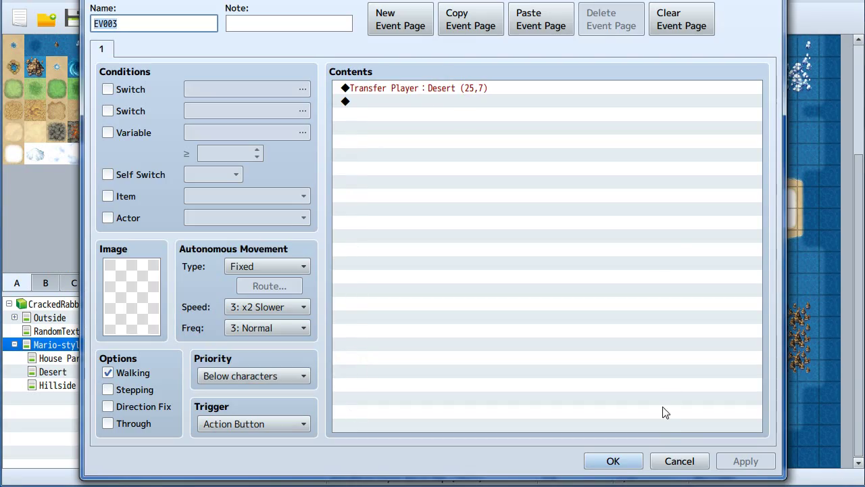
pyautogui.click(679, 461)
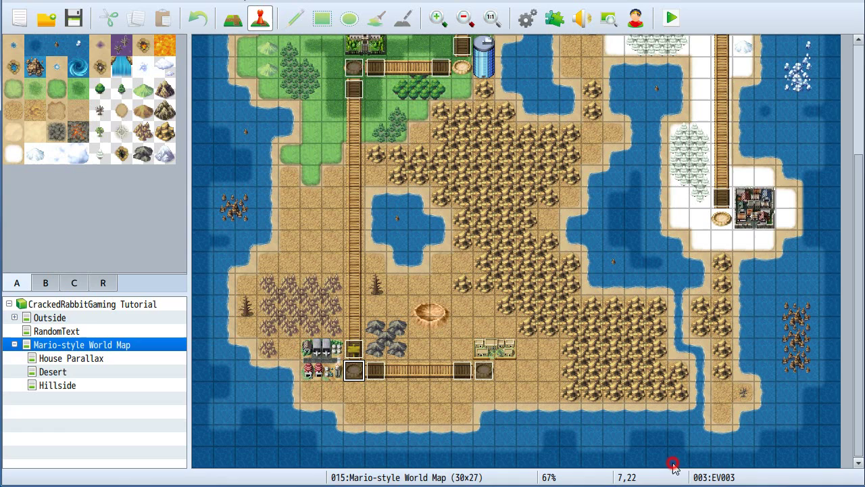
# Open the Desert map's red-haired quest character event and review both of its event pages.
pyautogui.click(66, 373)
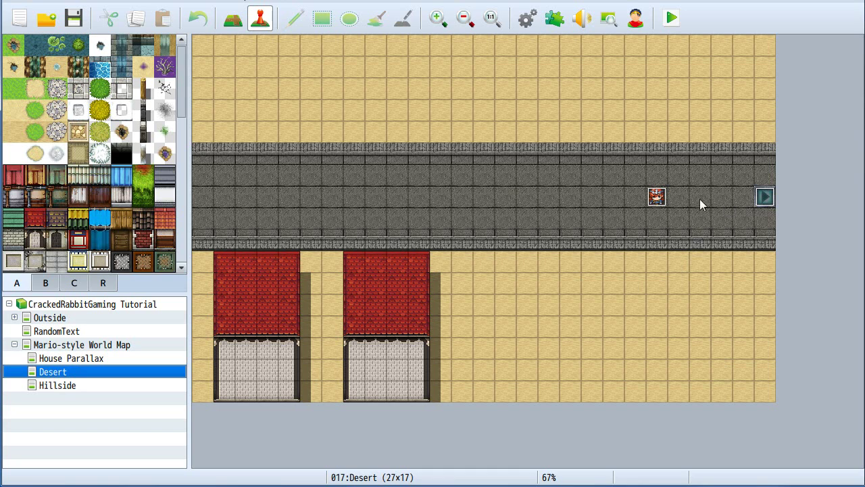
pyautogui.click(658, 198)
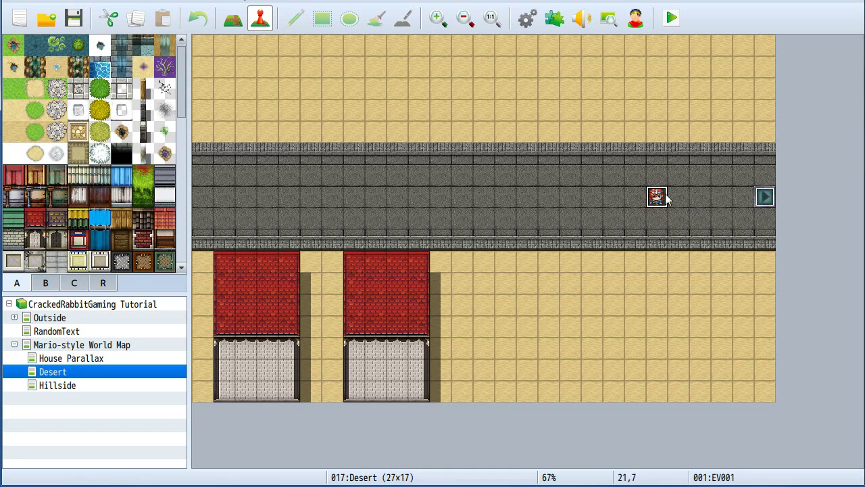
pyautogui.click(757, 196)
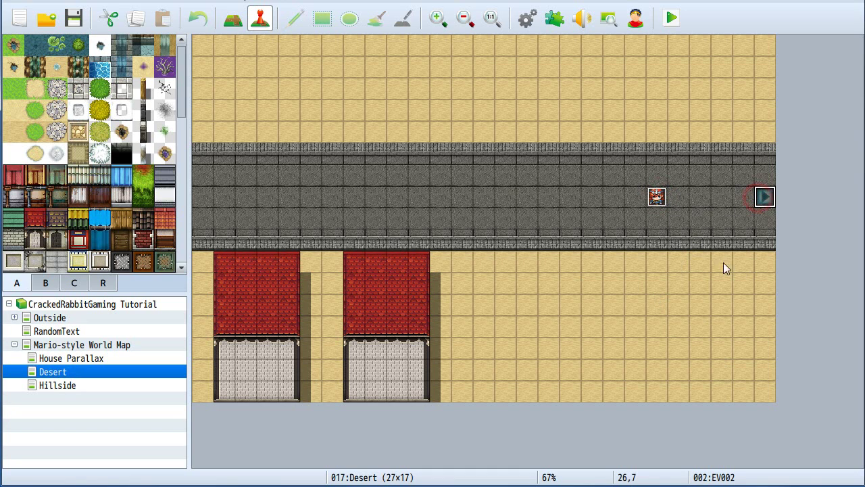
pyautogui.doubleClick(658, 199)
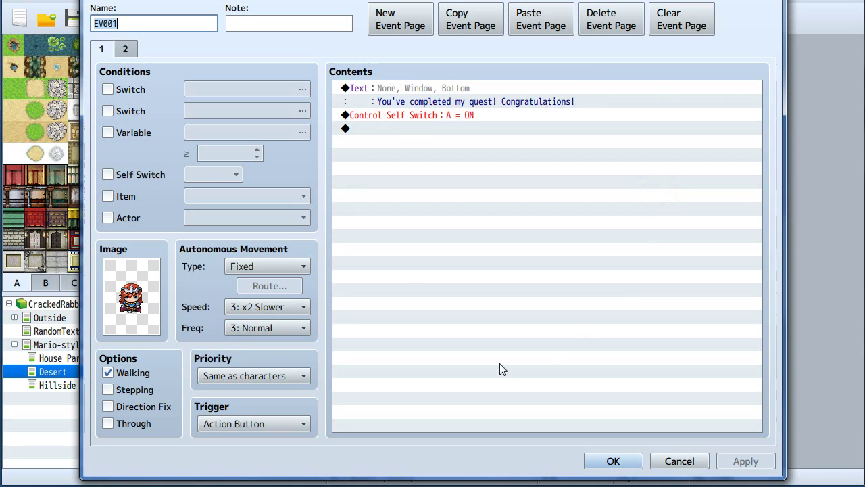
pyautogui.click(119, 49)
pyautogui.click(104, 50)
# Insert a Control Variables command adding 1 to 0005 map access before page 1's Control Self Switch, and save the event.
pyautogui.doubleClick(368, 123)
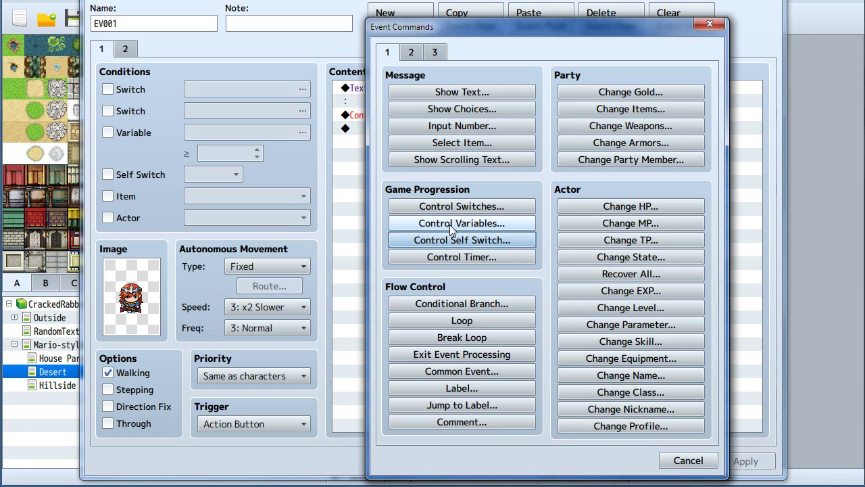
pyautogui.click(450, 224)
pyautogui.click(514, 152)
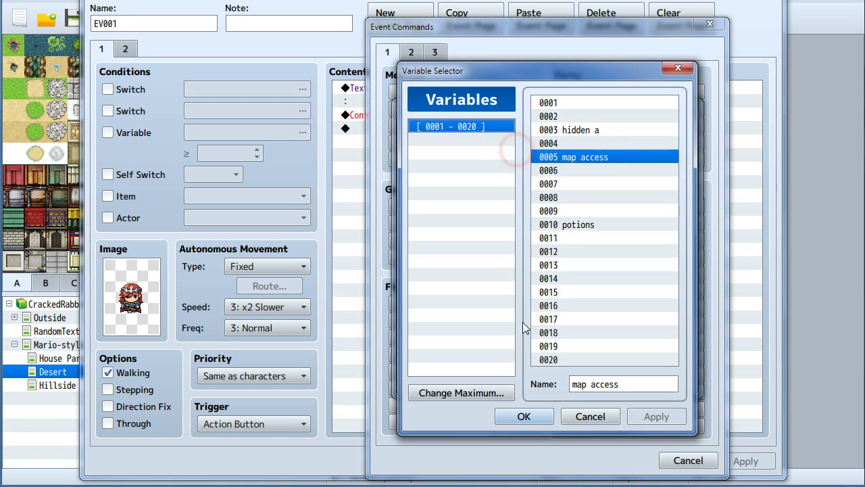
pyautogui.click(523, 415)
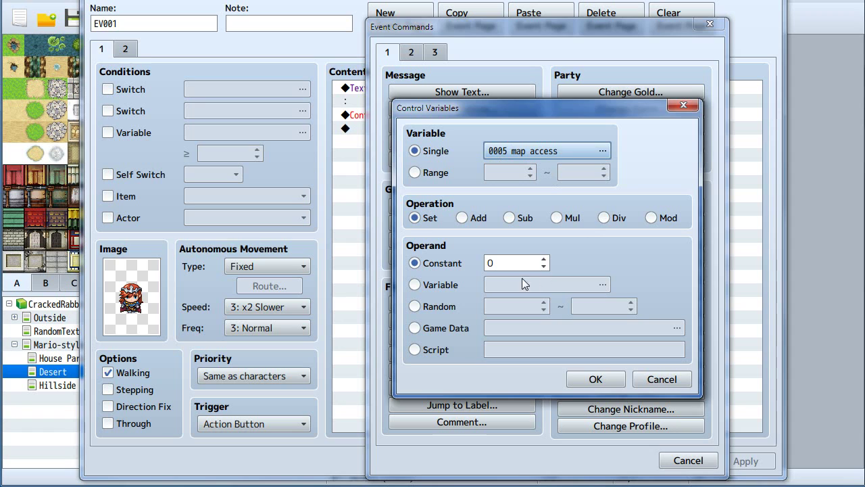
pyautogui.click(461, 218)
pyautogui.click(543, 260)
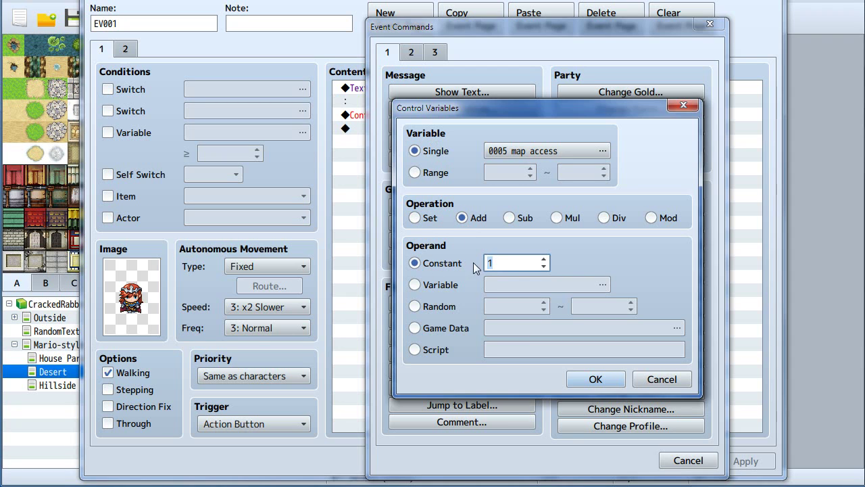
pyautogui.click(598, 379)
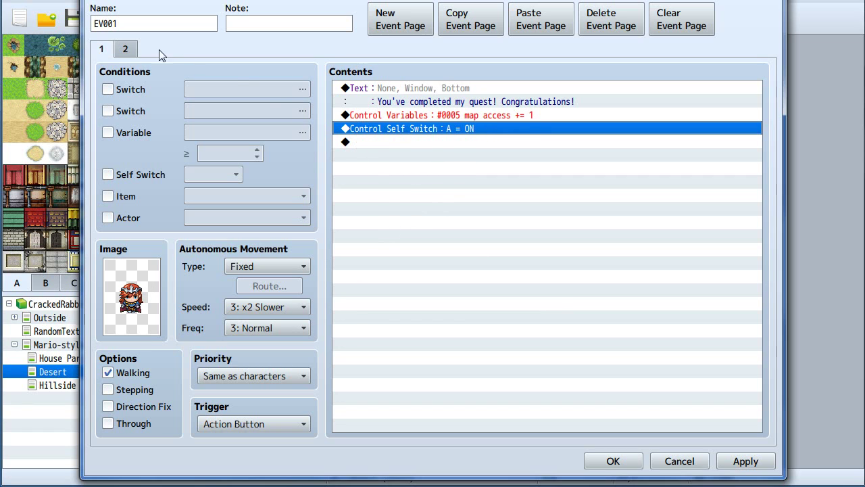
pyautogui.click(126, 50)
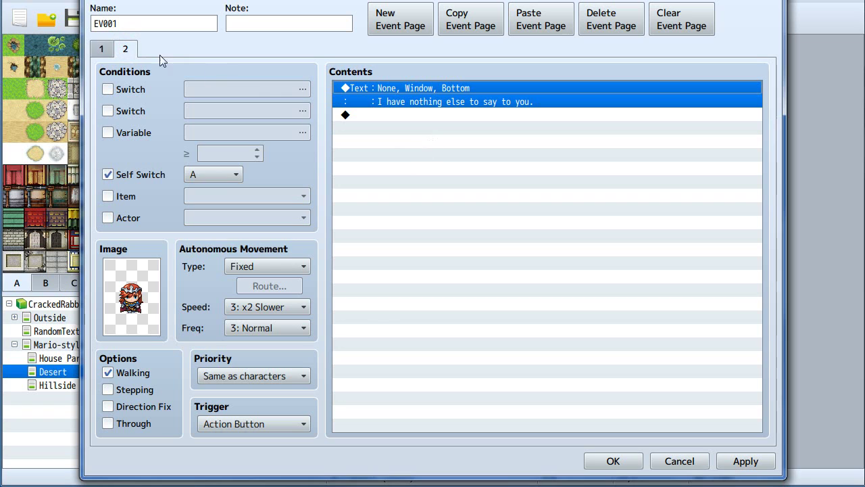
pyautogui.click(104, 50)
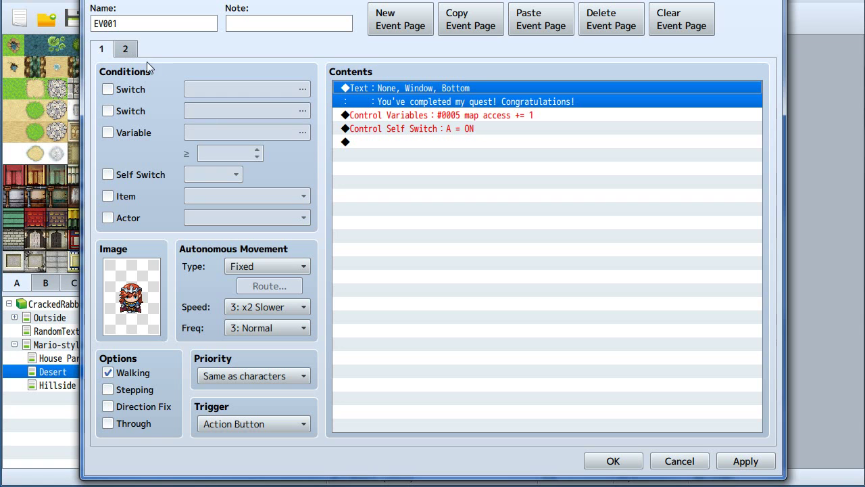
pyautogui.click(127, 49)
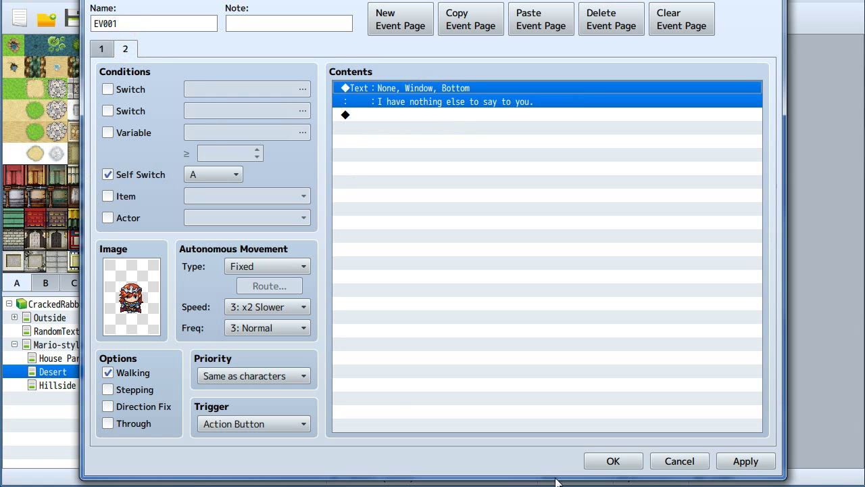
pyautogui.click(638, 464)
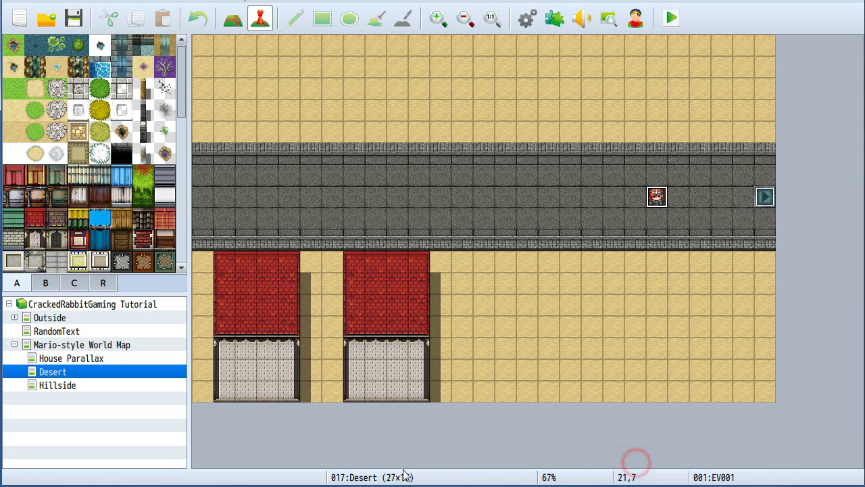
# Copy the Desert quest character event to the grass below the house on the Hillside map, at tile 12,12.
pyautogui.click(675, 200)
pyautogui.click(664, 202)
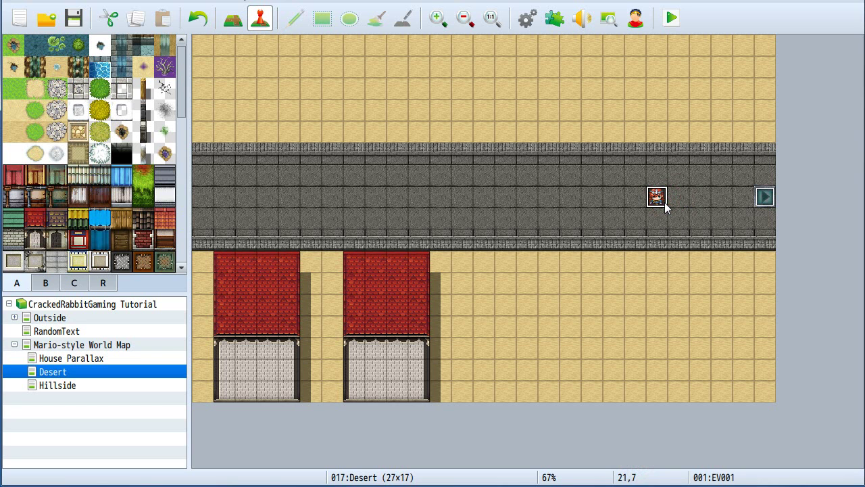
pyautogui.click(61, 386)
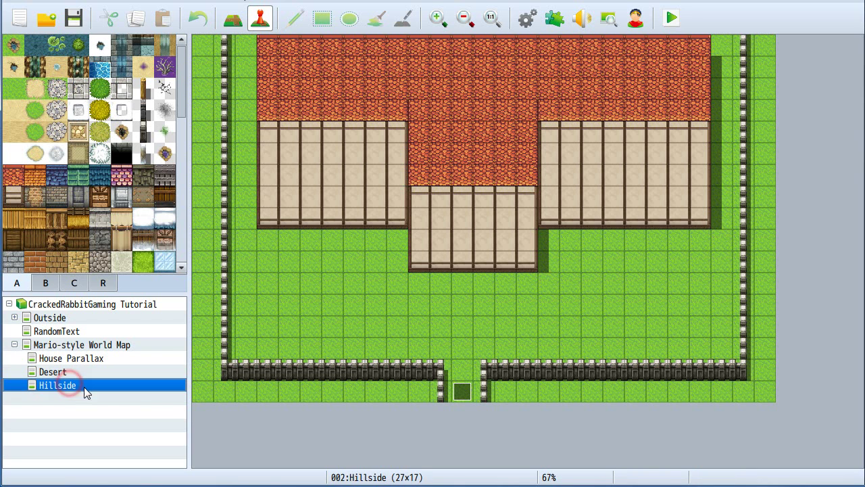
pyautogui.click(462, 305)
pyautogui.hotkey('ctrl', 'v')
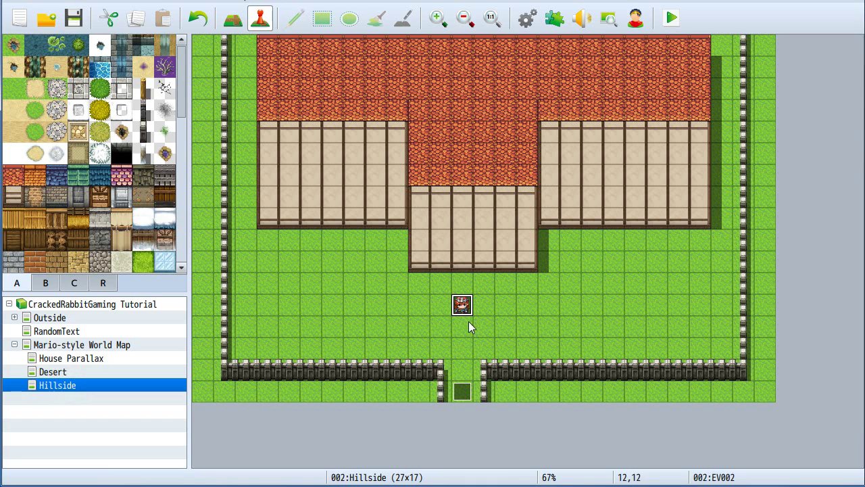
# Change the copied Hillside event's image to the blonde crowned character on both pages and save the event.
pyautogui.doubleClick(462, 306)
pyautogui.doubleClick(119, 290)
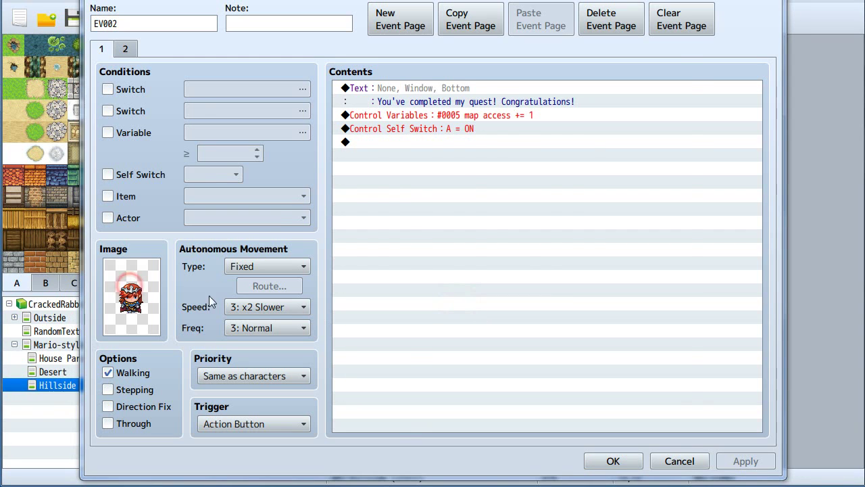
pyautogui.click(565, 374)
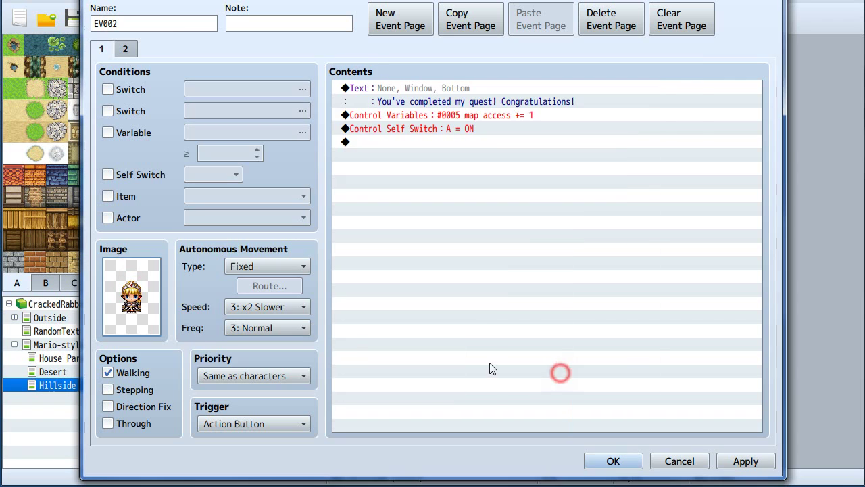
pyautogui.click(127, 47)
pyautogui.doubleClick(138, 304)
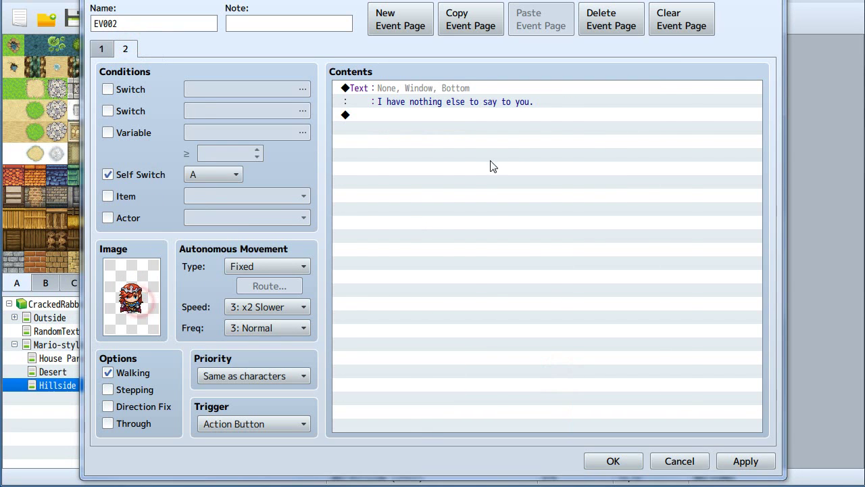
pyautogui.click(445, 100)
pyautogui.click(576, 374)
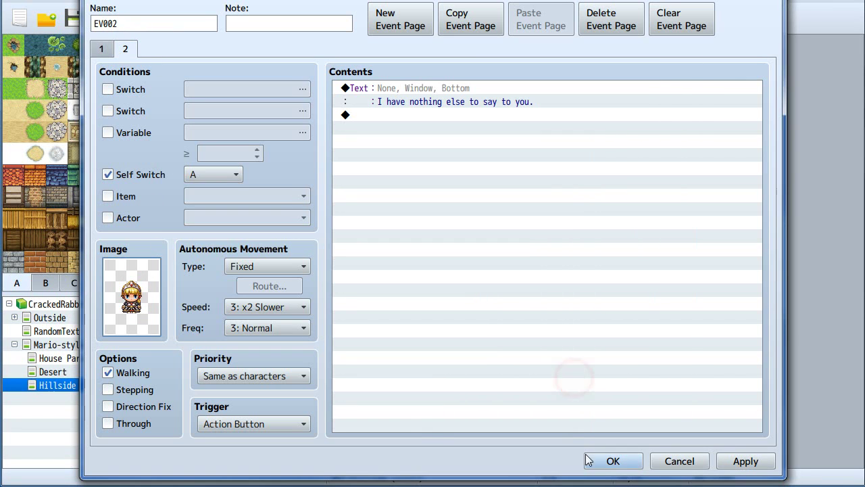
pyautogui.click(612, 461)
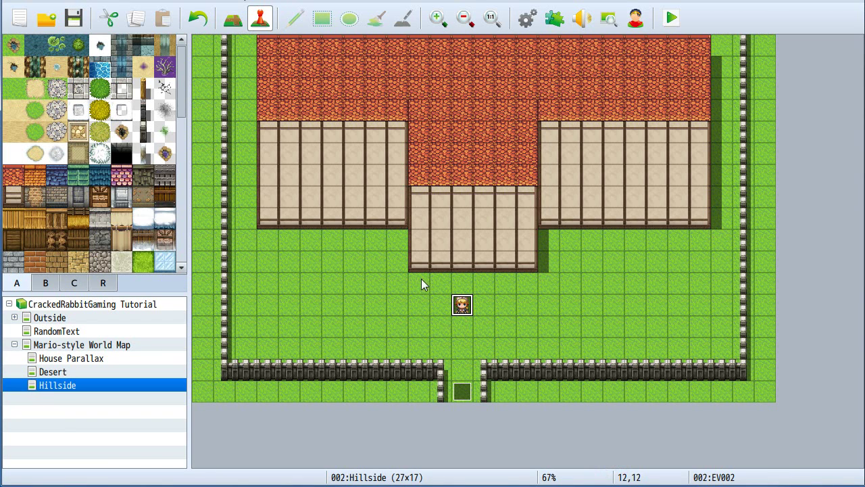
# Check the map access command on page 1 of the Hillside quest event.
pyautogui.doubleClick(453, 315)
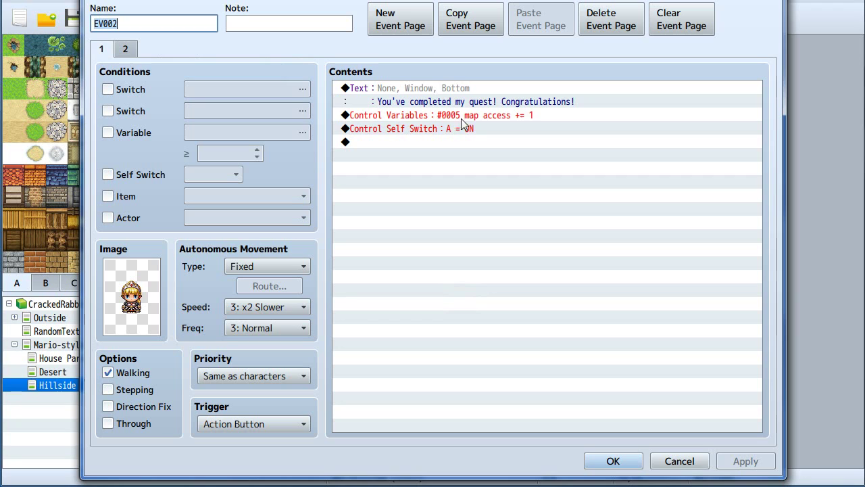
pyautogui.click(484, 116)
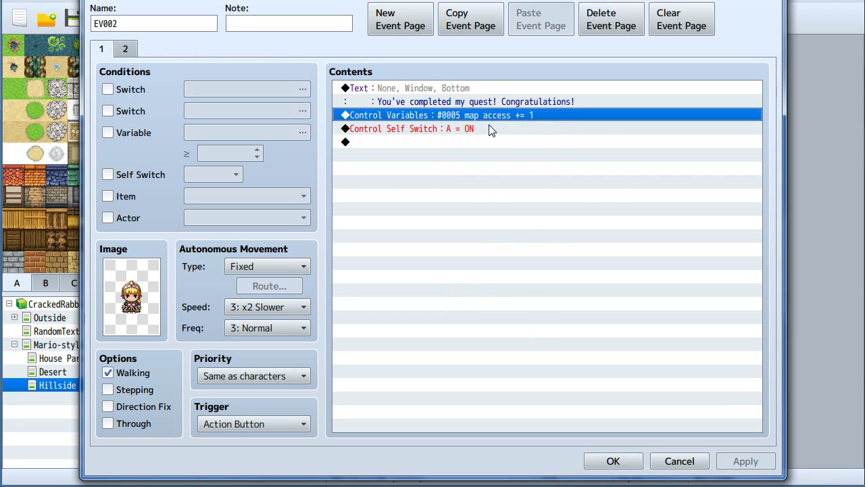
pyautogui.click(611, 461)
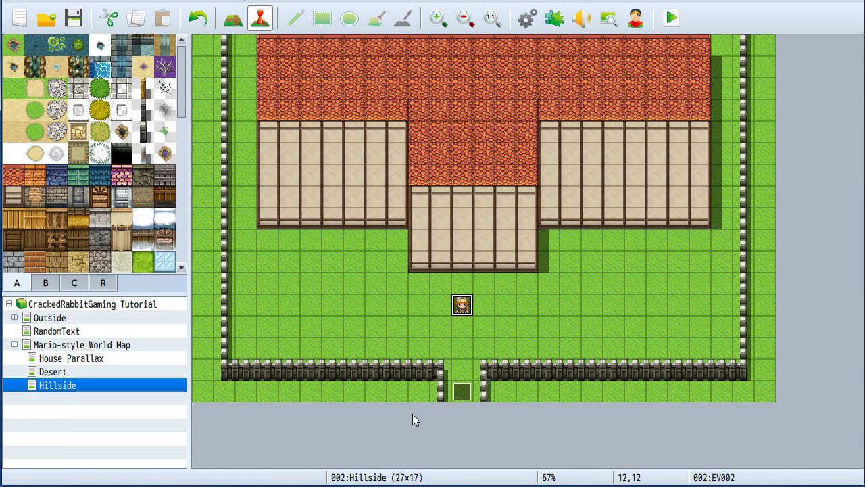
# Start a playtest with the game changes saved, and walk the character out through the house's southern doorway.
pyautogui.click(79, 346)
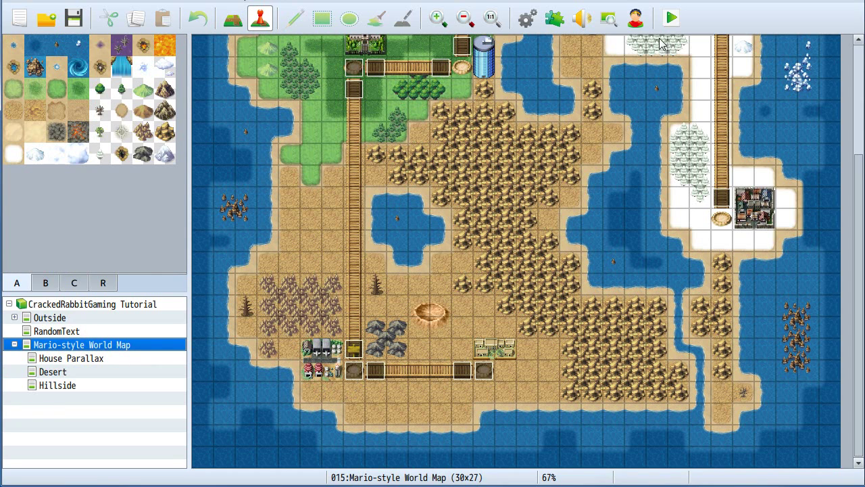
pyautogui.click(676, 21)
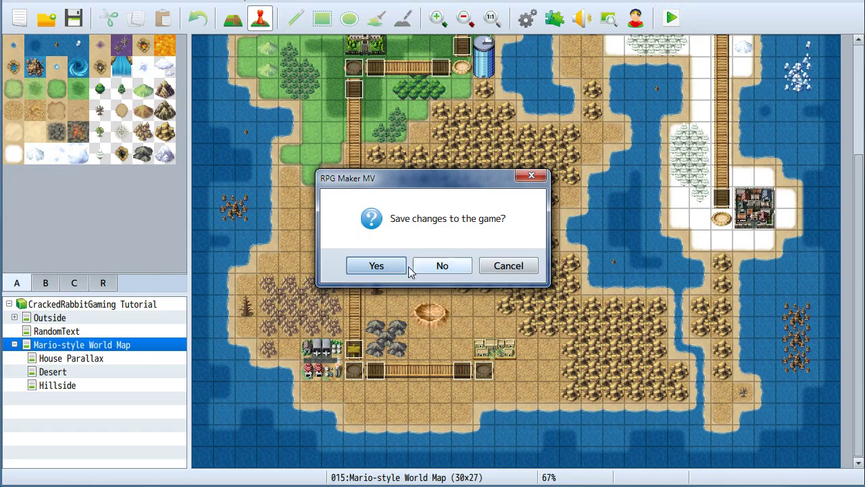
pyautogui.click(388, 266)
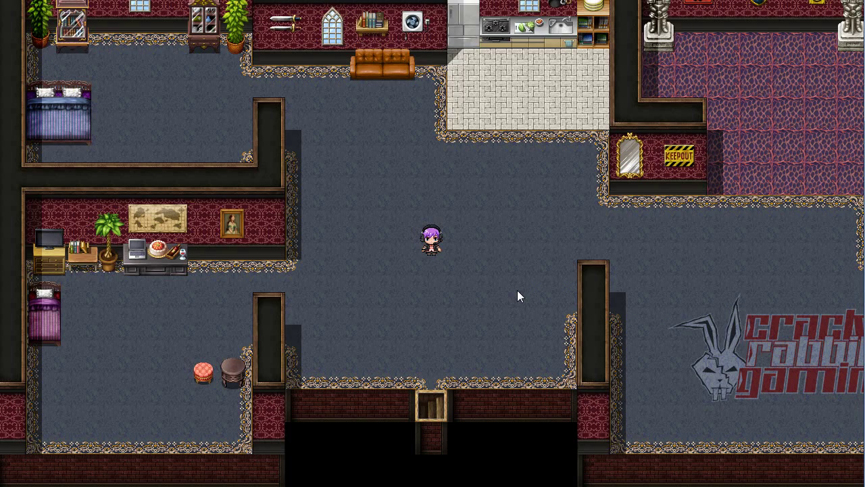
pyautogui.press('Down')
pyautogui.press('Down')
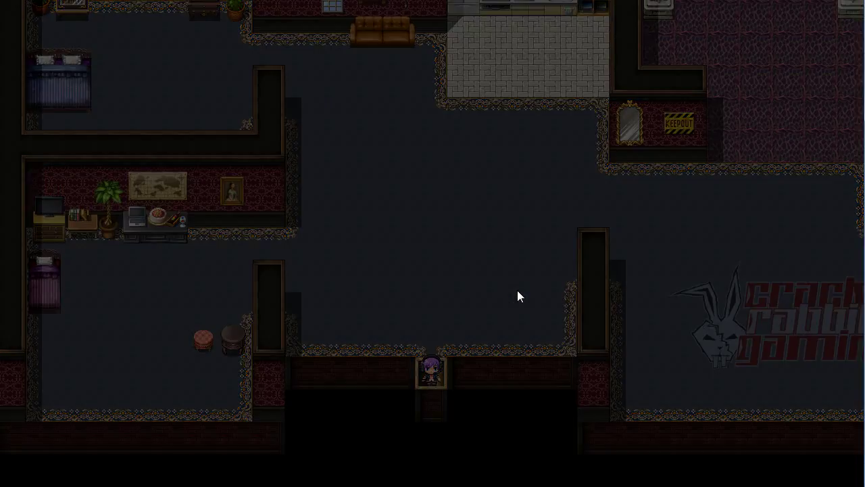
# Enter the southwestern town's Desert level in the playtest and talk to the red-haired quest character.
pyautogui.press('Left')
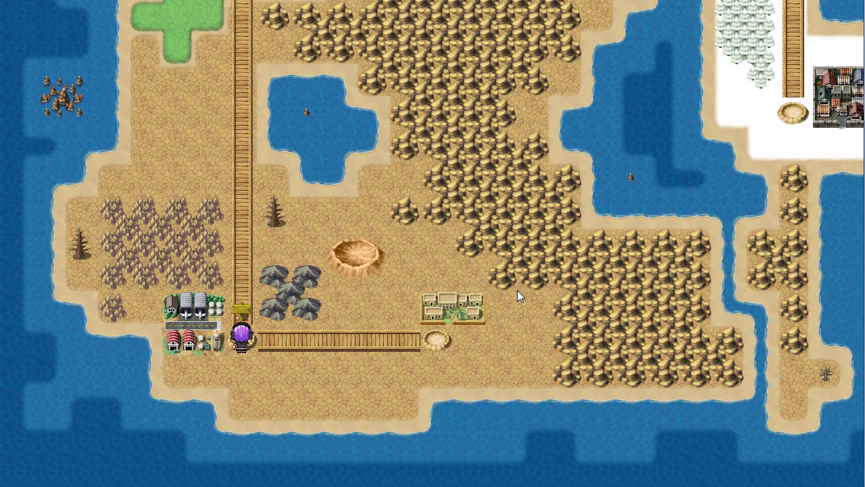
pyautogui.press('Right')
pyautogui.press('Left')
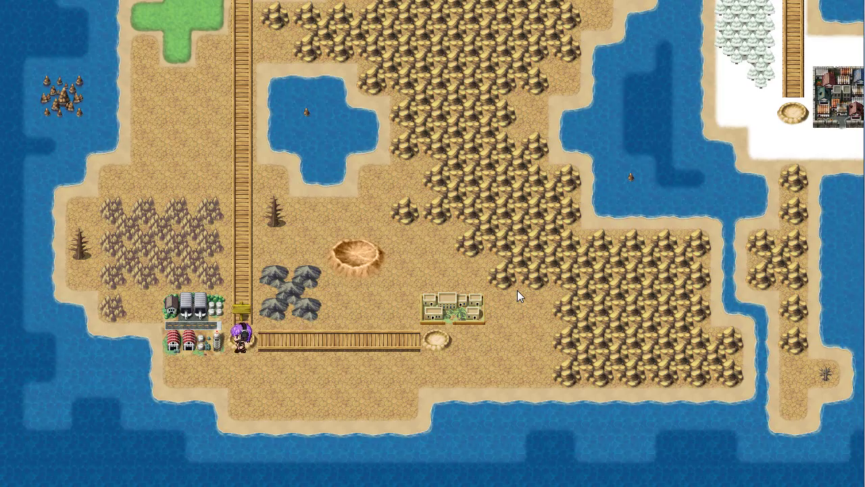
pyautogui.press('Left')
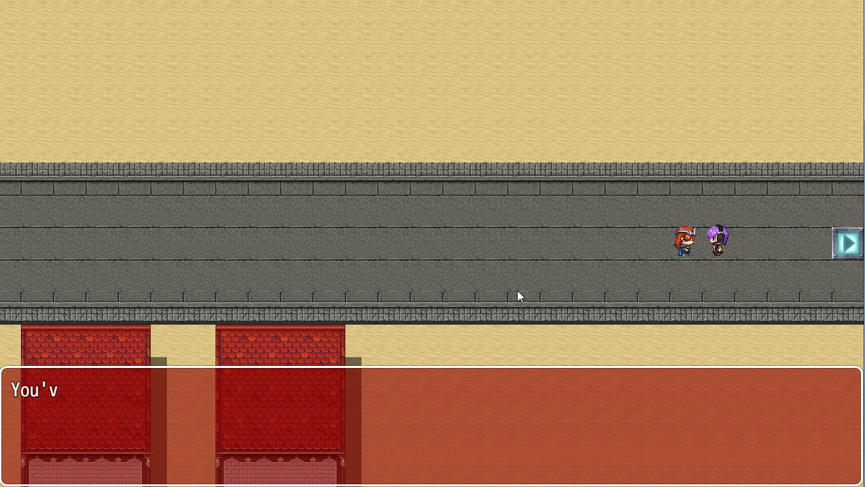
pyautogui.press('Return')
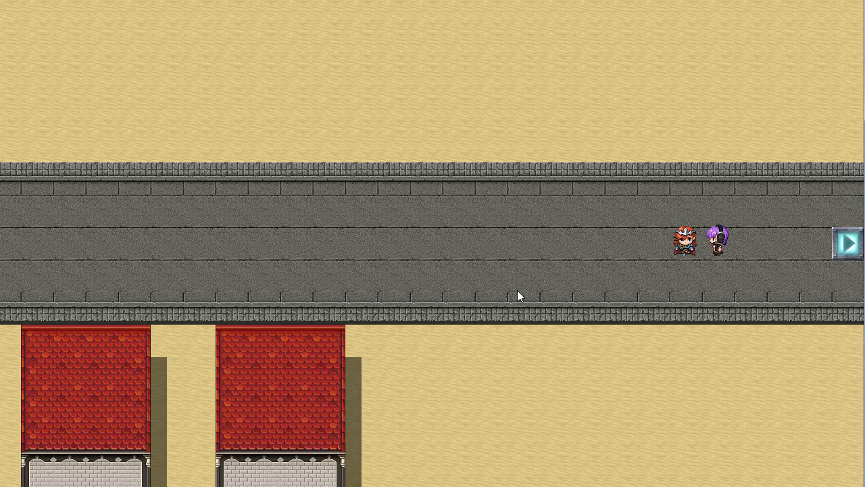
# Leave the Desert level by its eastern exit and test the northern bridge by crossing it up and back down.
pyautogui.press('Right')
pyautogui.press('Right')
pyautogui.press('Right')
pyautogui.press('Right')
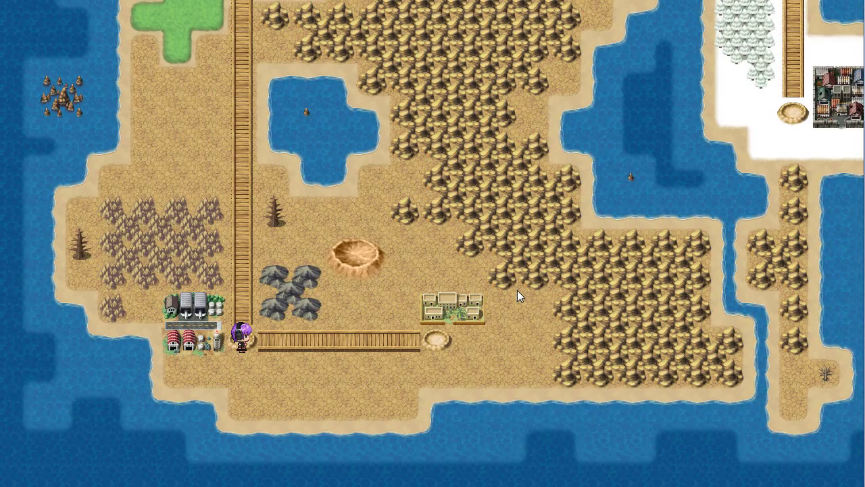
pyautogui.press('Up')
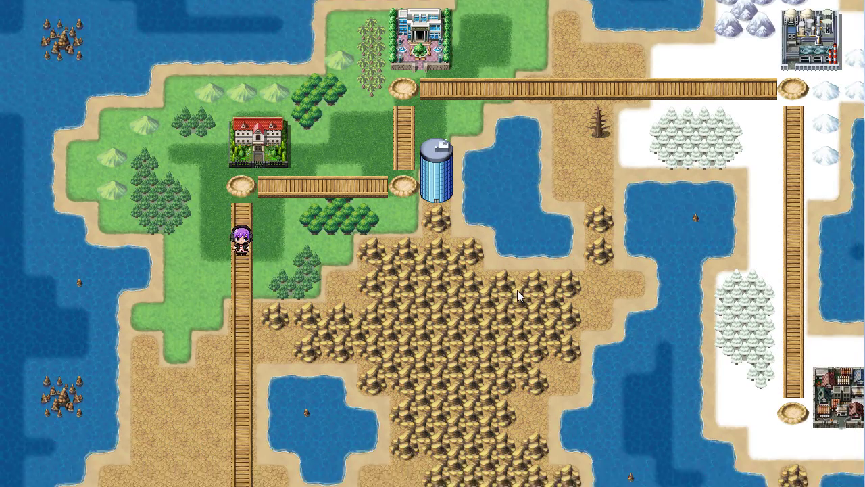
pyautogui.press('Down')
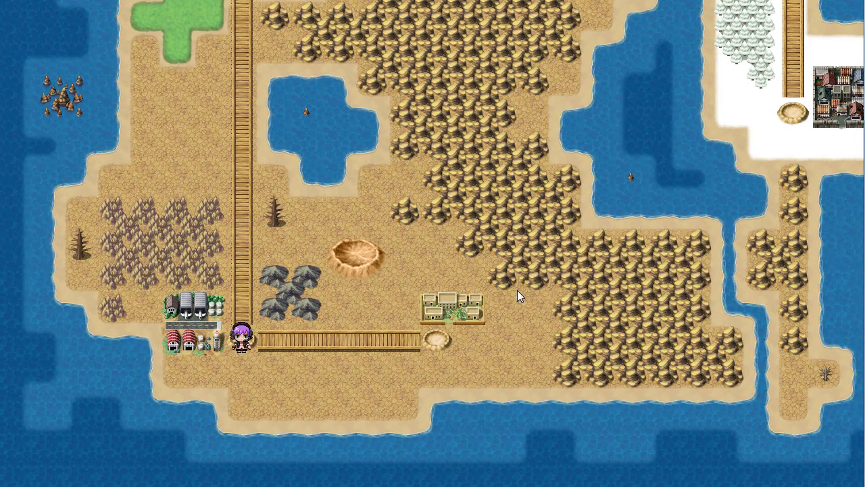
# Test the bridges by walking north to the mansion and east to the blue tower, and end the playtest.
pyautogui.press('Up')
pyautogui.press('Up')
pyautogui.press('Down')
pyautogui.press('Up')
pyautogui.press('Up')
pyautogui.press('Right')
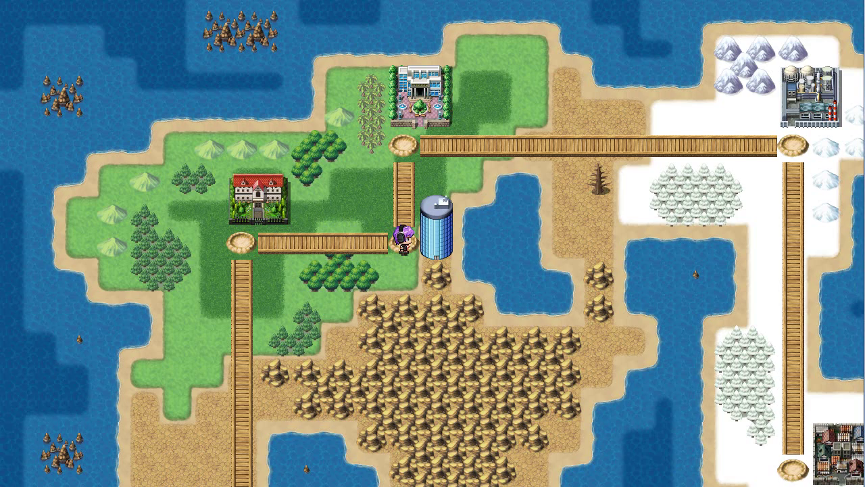
pyautogui.hotkey('alt', 'F4')
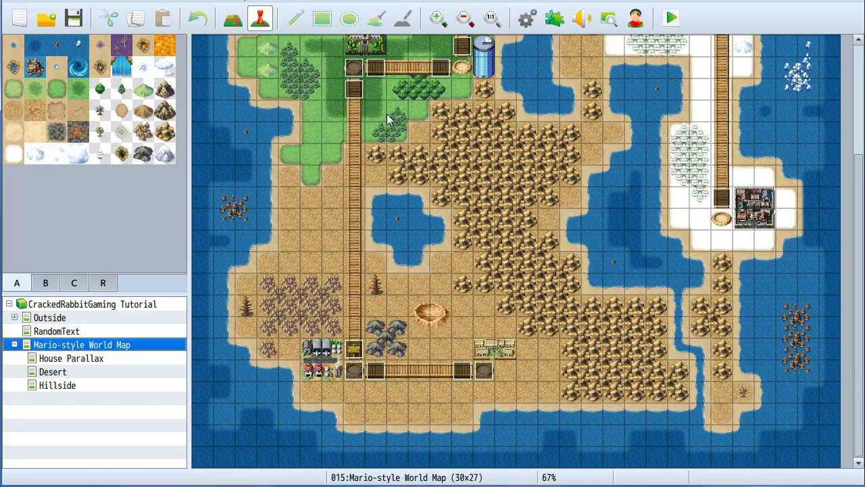
# Duplicate the event page of the bridge event EV006 east of the mansion, and clear its first page.
pyautogui.doubleClick(379, 69)
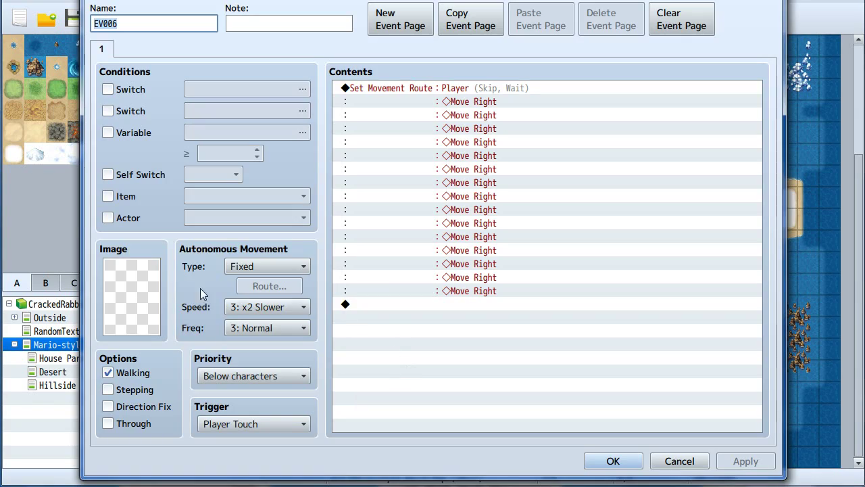
pyautogui.click(475, 29)
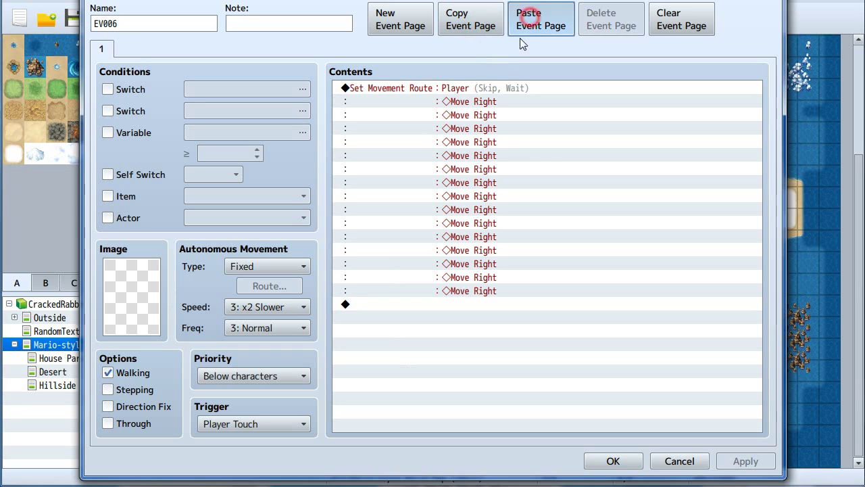
pyautogui.click(524, 22)
pyautogui.click(101, 49)
pyautogui.click(683, 22)
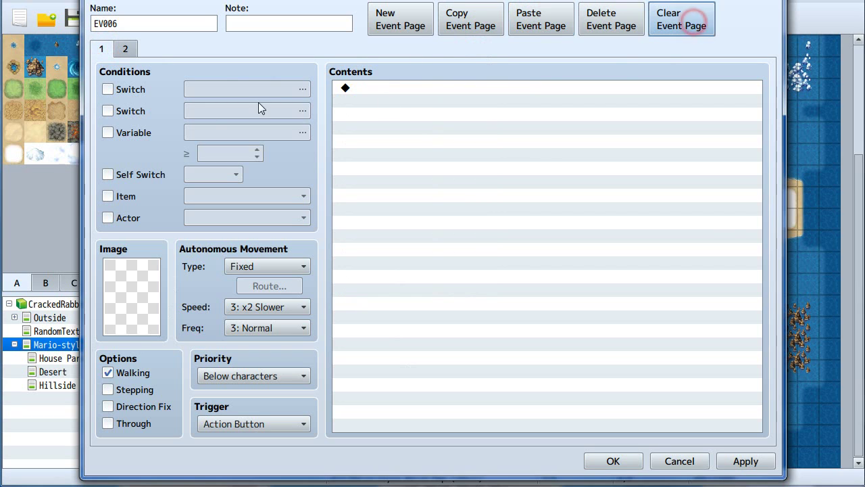
# Set the first page's image of EV006 to the wooden signpost from Tileset B.
pyautogui.doubleClick(139, 291)
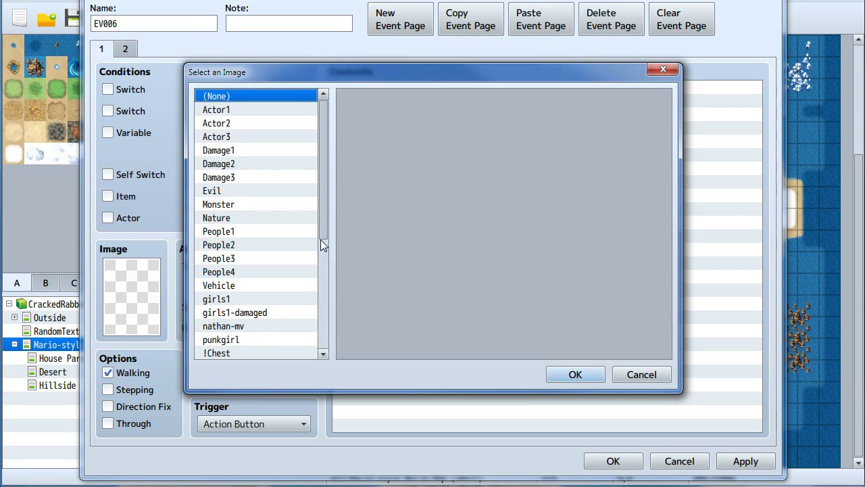
pyautogui.moveTo(322, 172); pyautogui.dragTo(309, 346)
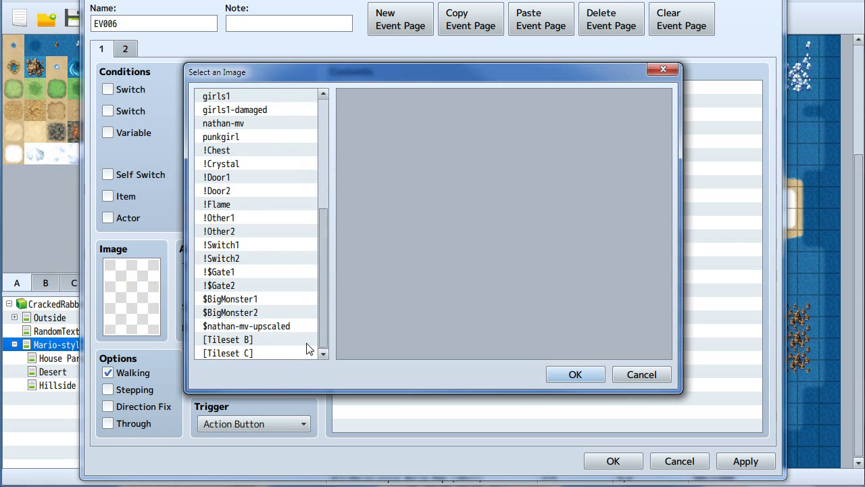
pyautogui.click(271, 344)
pyautogui.click(361, 98)
pyautogui.click(576, 374)
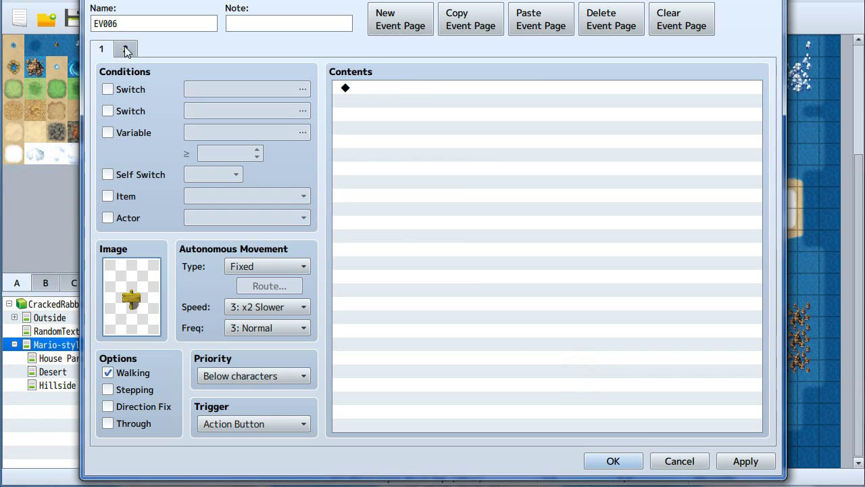
# Make page 2 of EV006 require the variable 0005 map access at 2 or more, and save the event.
pyautogui.click(125, 48)
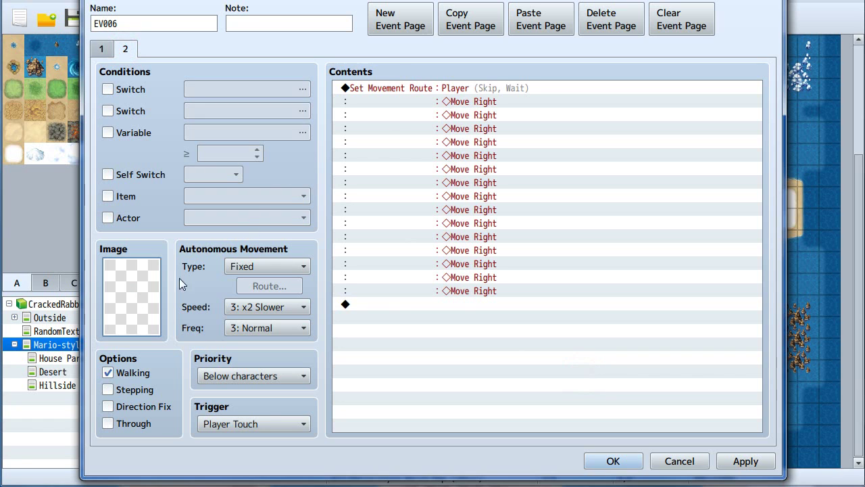
pyautogui.click(126, 130)
pyautogui.click(295, 133)
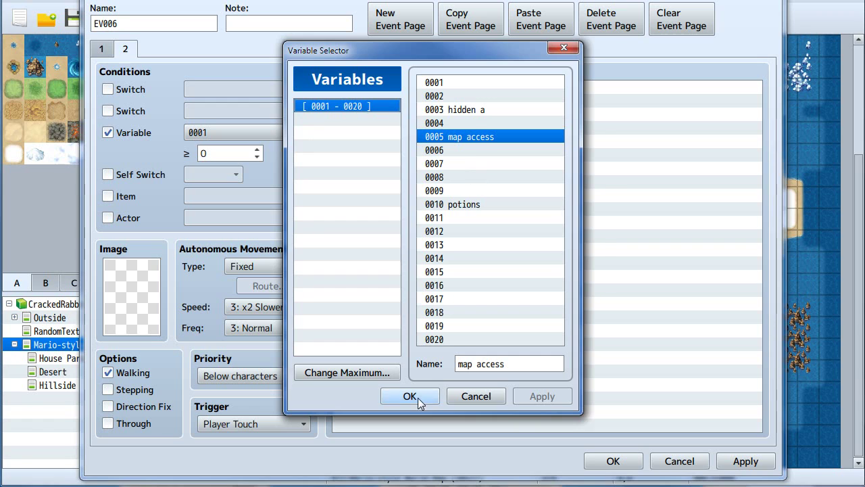
pyautogui.click(410, 396)
pyautogui.click(258, 150)
pyautogui.click(257, 150)
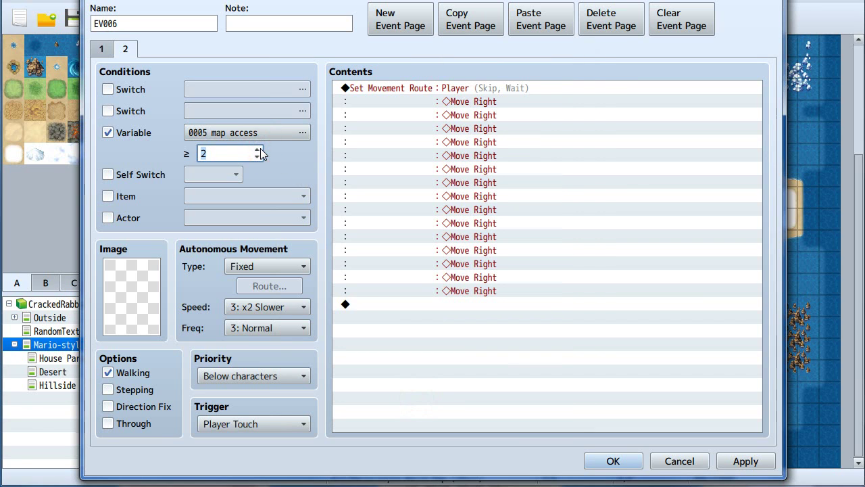
pyautogui.click(258, 150)
pyautogui.click(613, 462)
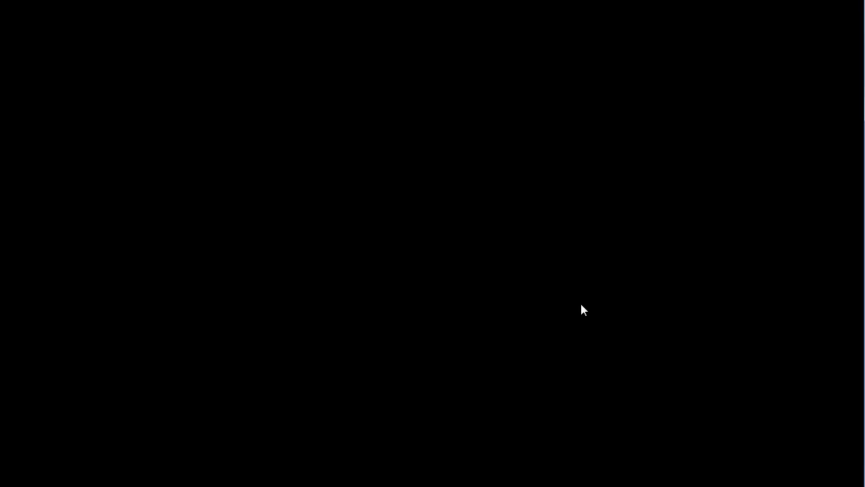
# In a fresh playtest, leave the house, enter the Desert level, talk to the red-haired quest character and exit east.
pyautogui.press('Down')
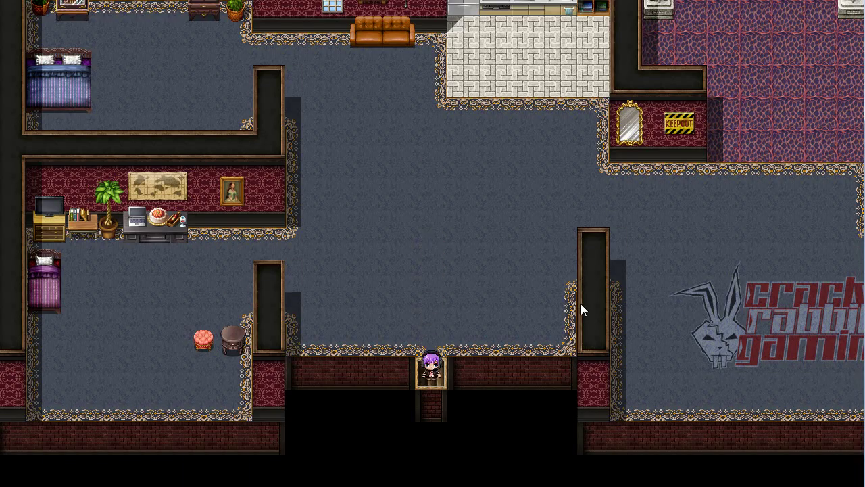
pyautogui.press('Left')
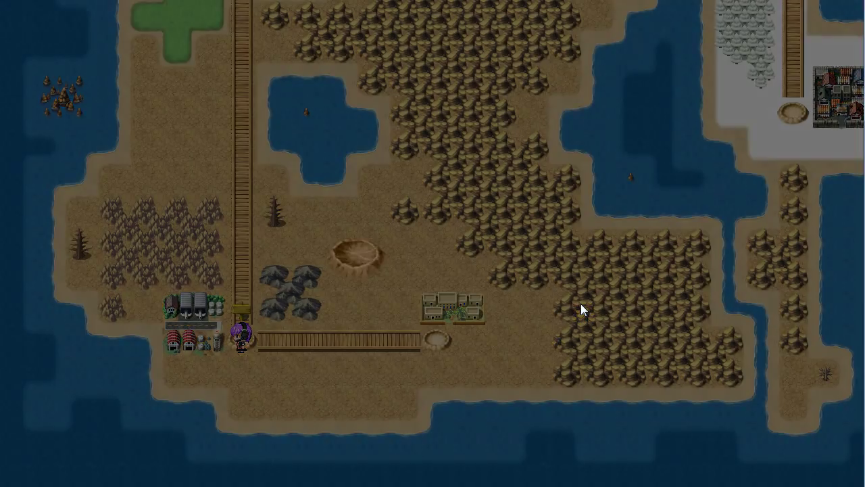
pyautogui.press('Left')
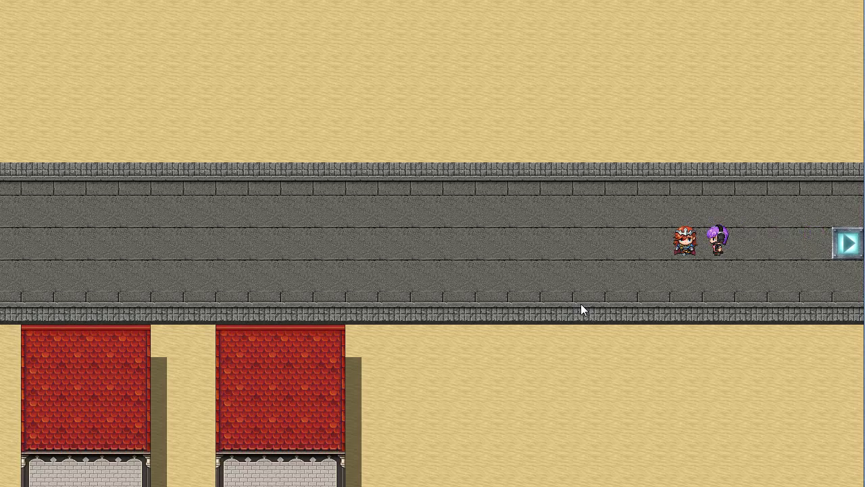
pyautogui.press('Return')
pyautogui.press('Return')
pyautogui.press('Right')
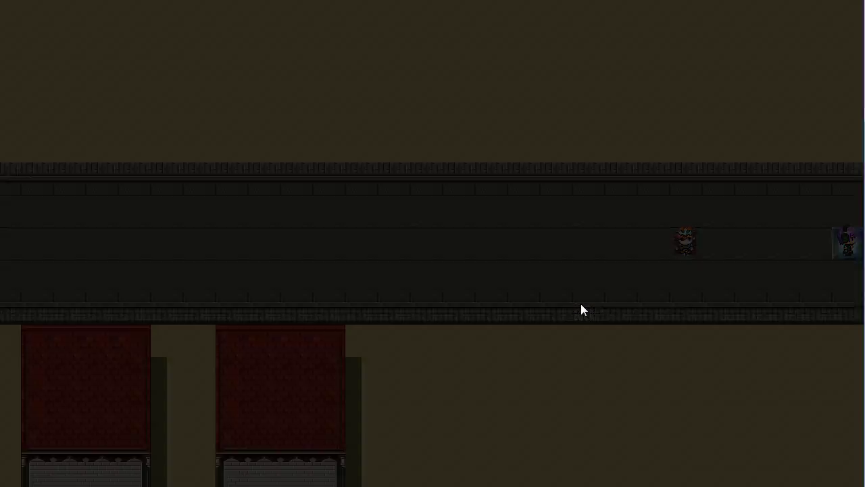
# Cross the northern bridge, enter the mansion's Hillside level and talk to the blond quest character.
pyautogui.press('Up')
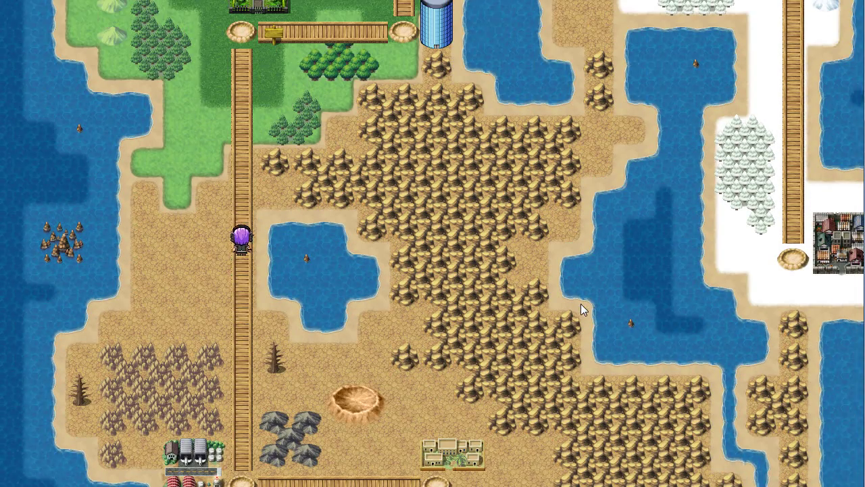
pyautogui.press('Up')
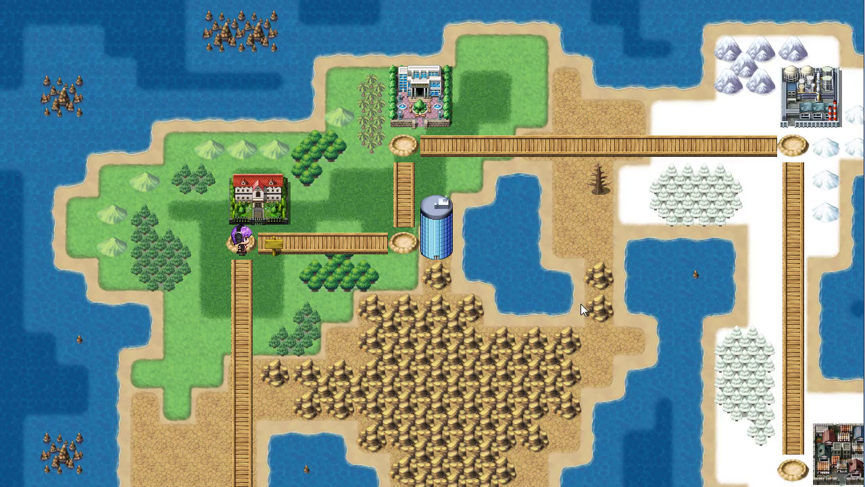
pyautogui.press('Up')
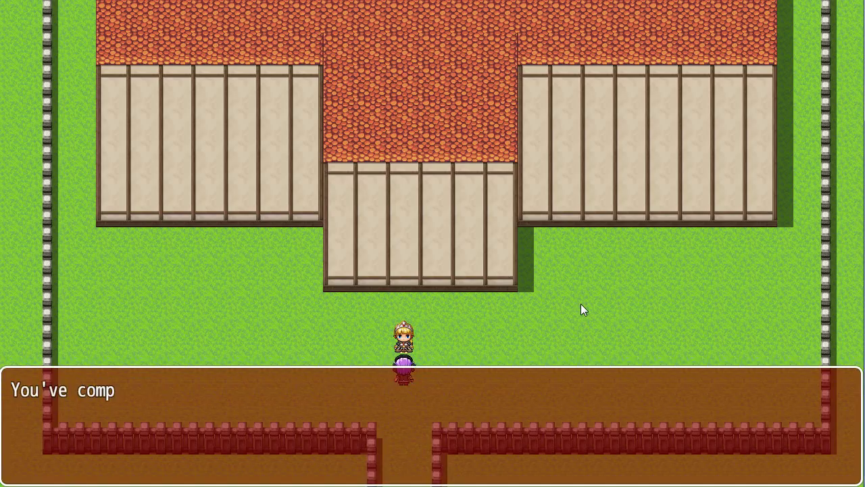
pyautogui.press('Return')
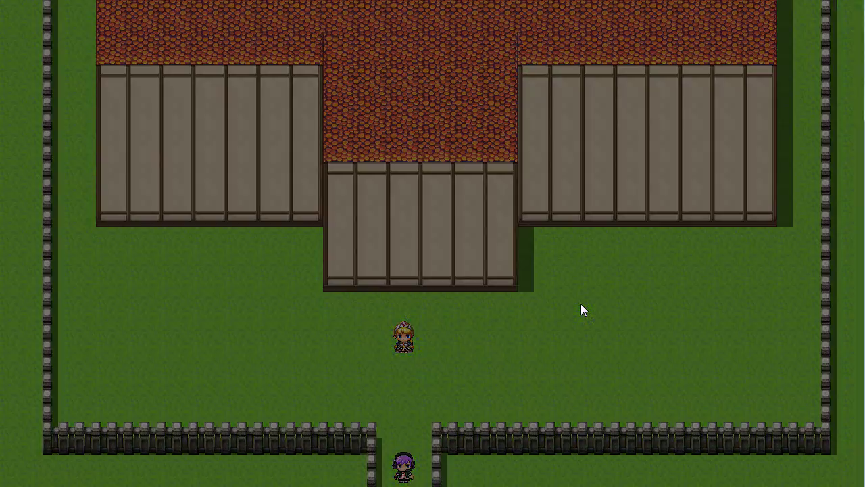
# Test the bridge between the mansion and the blue tower by walking east, back west and east again.
pyautogui.press('Right')
pyautogui.press('Left')
pyautogui.press('Right')
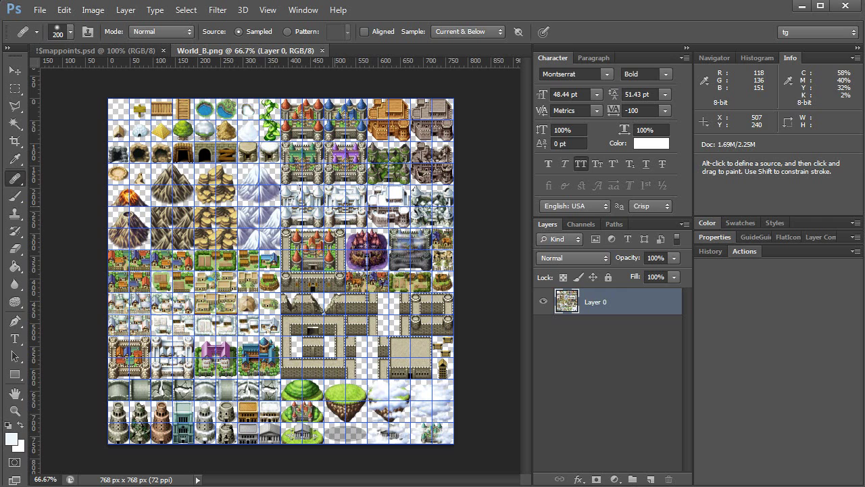
# Examine the World_B.png tileset with the grid hidden and shown, and look closely at the two wooden bridge tiles.
pyautogui.hotkey('ctrl', "'")
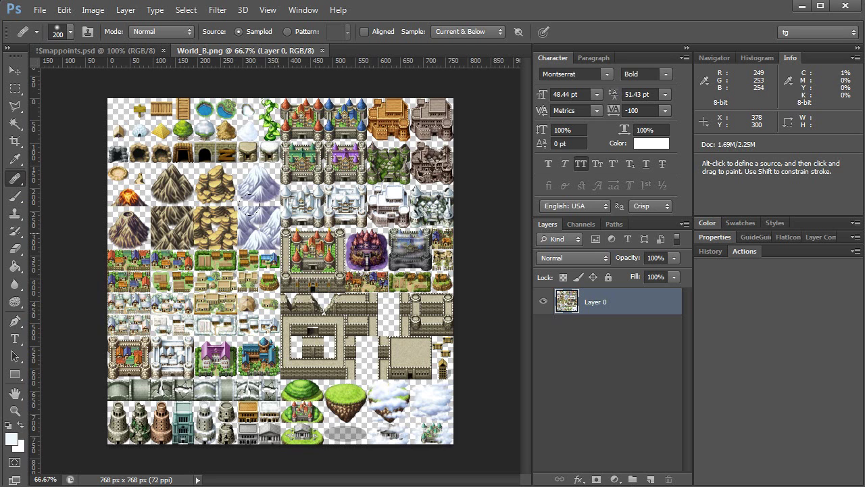
pyautogui.hotkey('ctrl', "'")
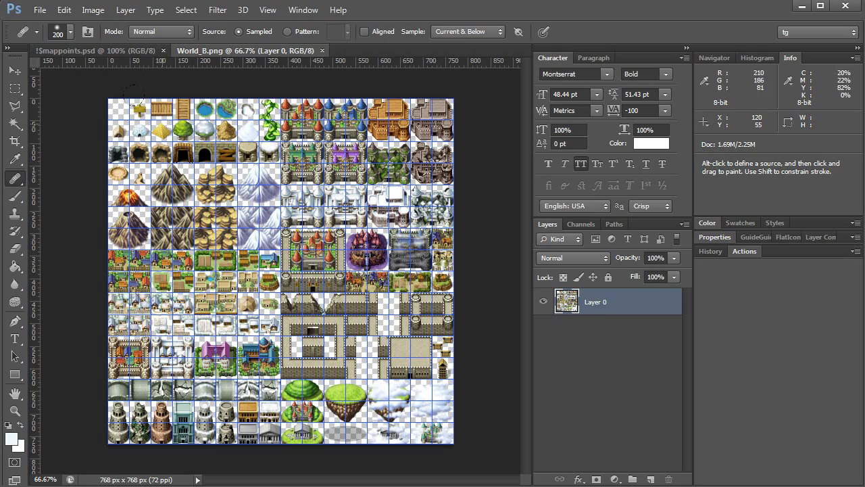
pyautogui.hotkey('ctrl', '+')
pyautogui.hotkey('ctrl', '+')
pyautogui.hotkey('ctrl', '+')
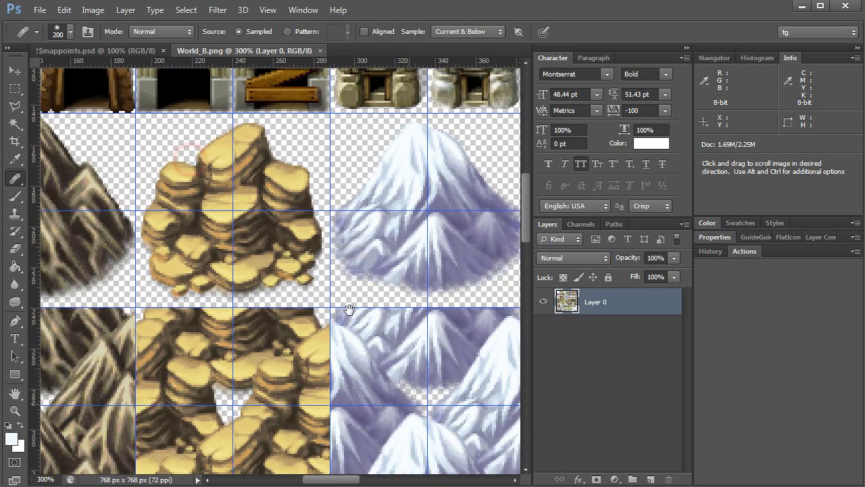
pyautogui.moveTo(336, 274)
pyautogui.mouseDown()
pyautogui.moveTo(471, 402)
pyautogui.moveTo(291, 197)
pyautogui.moveTo(332, 232)
pyautogui.moveTo(183, 205)
pyautogui.mouseUp()
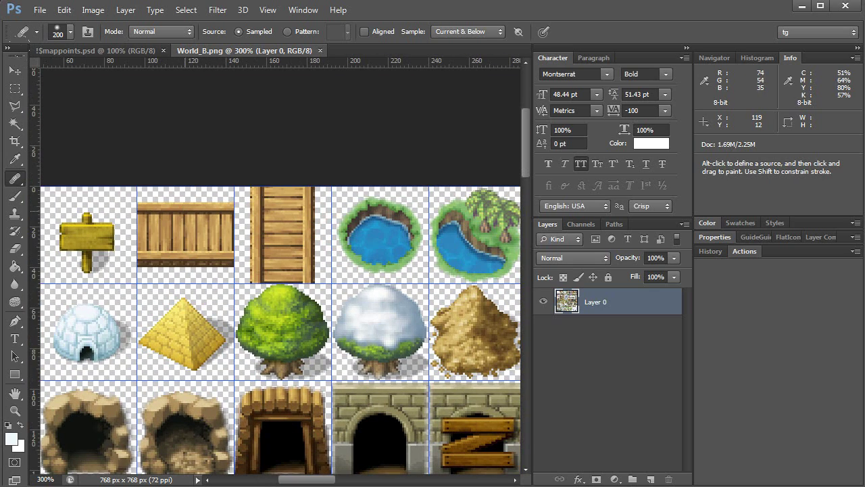
pyautogui.press('v')
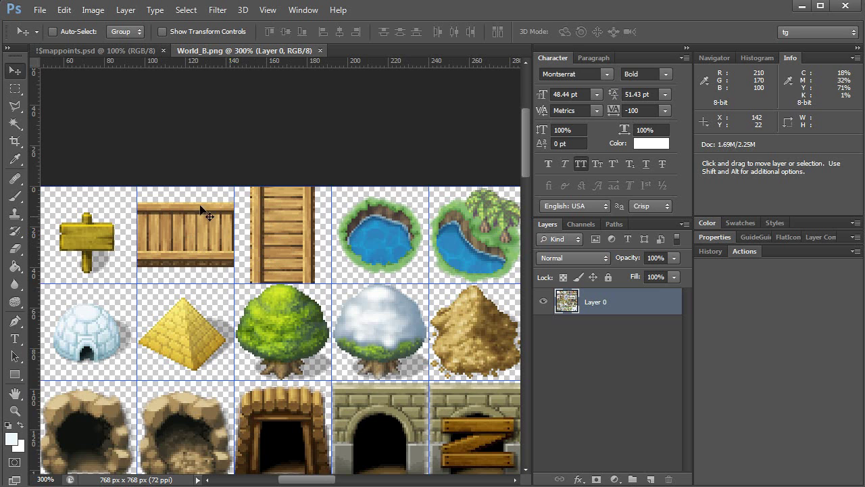
pyautogui.keyDown('alt'); pyautogui.scroll(5, 240, 253); pyautogui.keyUp('alt')
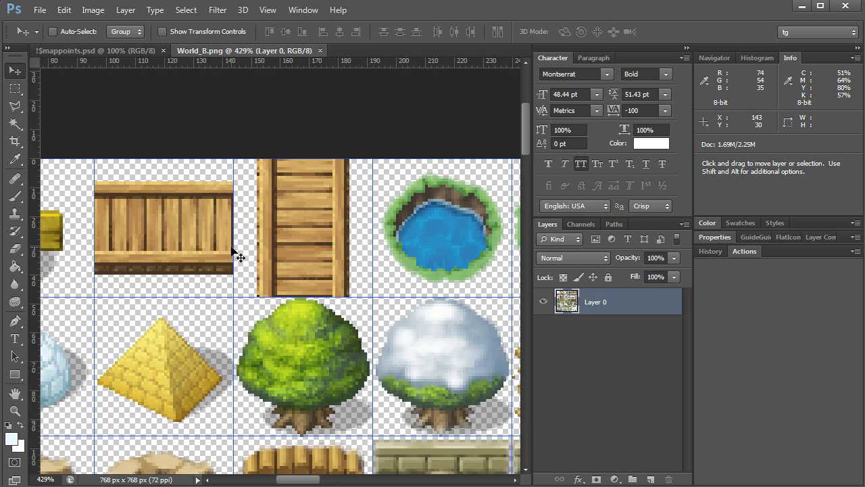
pyautogui.moveTo(277, 238); pyautogui.dragTo(301, 298)
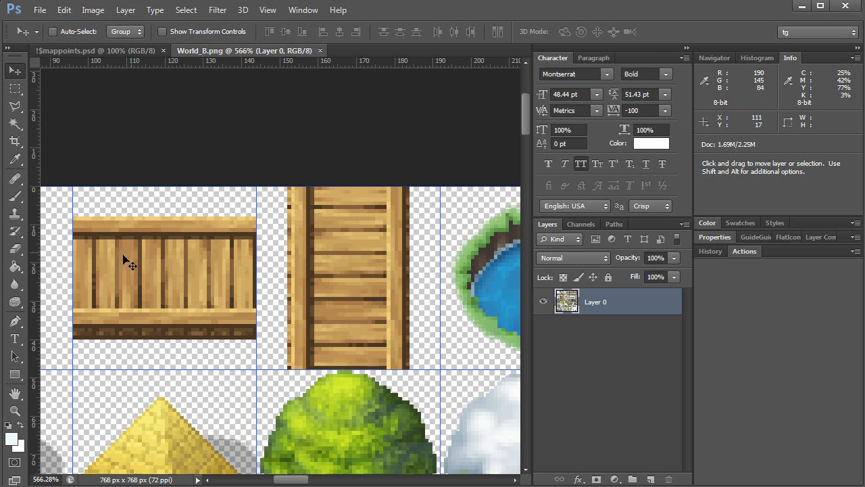
# Select a rectangle about 97 by 48 px around the horizontal and vertical wooden bridge tiles and delete its contents.
pyautogui.press('u')
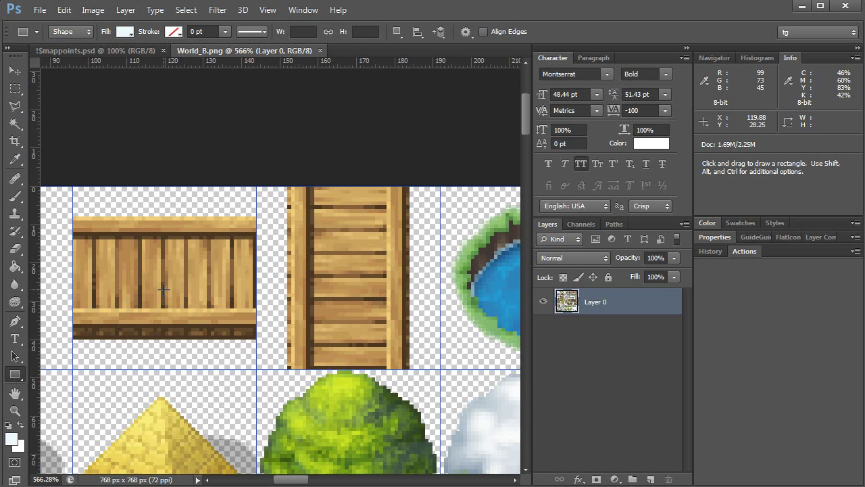
pyautogui.press('m')
pyautogui.moveTo(68, 171); pyautogui.dragTo(435, 370)
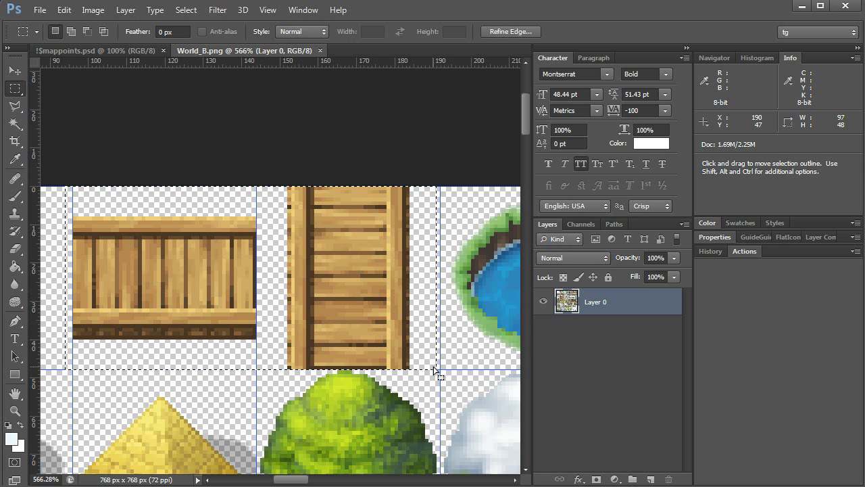
pyautogui.press('Delete')
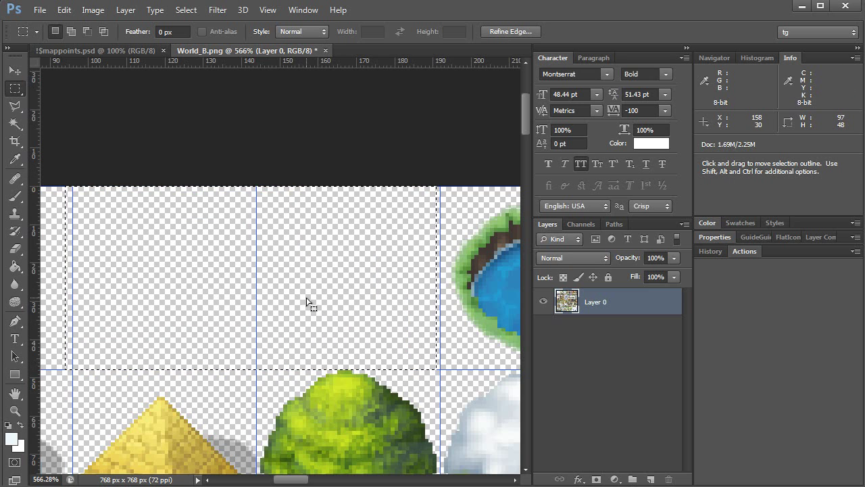
pyautogui.press('ctrl')
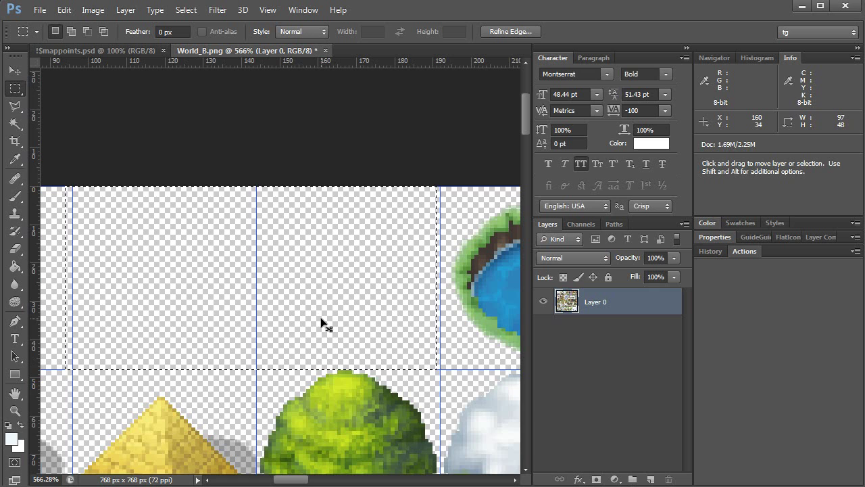
pyautogui.hotkey('ctrl', 'z')
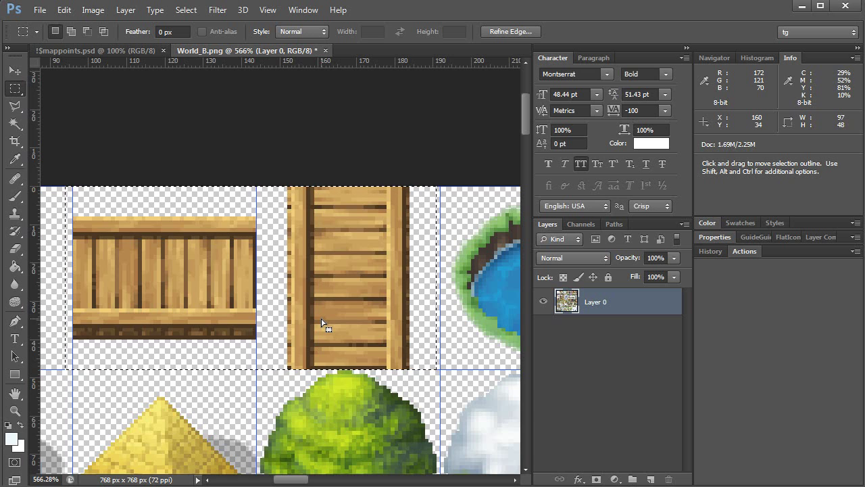
pyautogui.press('Delete')
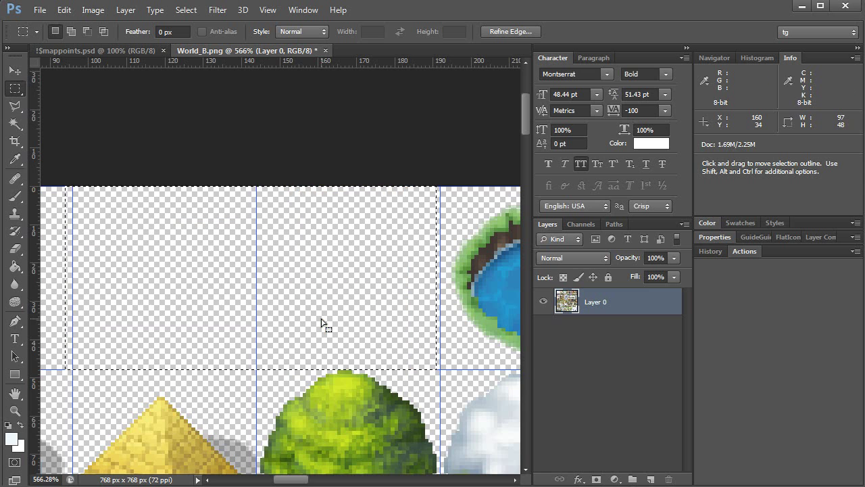
# Clear the selection and draw a rectangle shape about 48 by 26 px across the first emptied bridge tile.
pyautogui.click(15, 374)
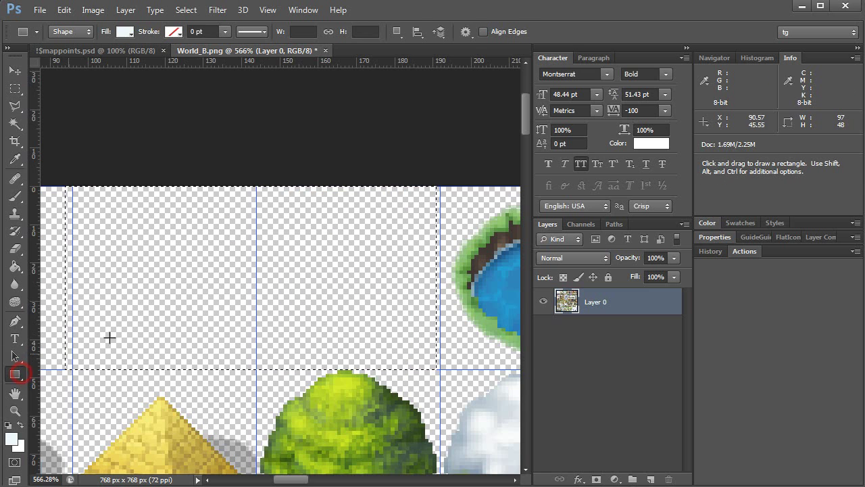
pyautogui.hotkey('ctrl', 'd')
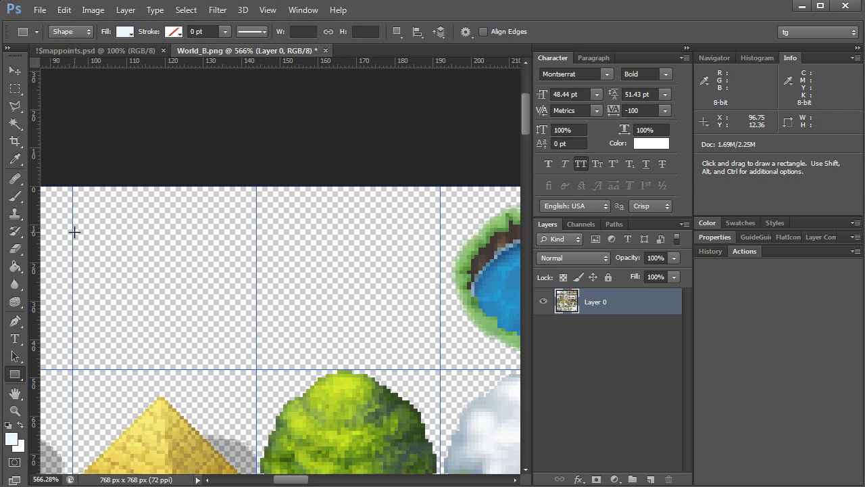
pyautogui.moveTo(77, 228); pyautogui.dragTo(256, 324)
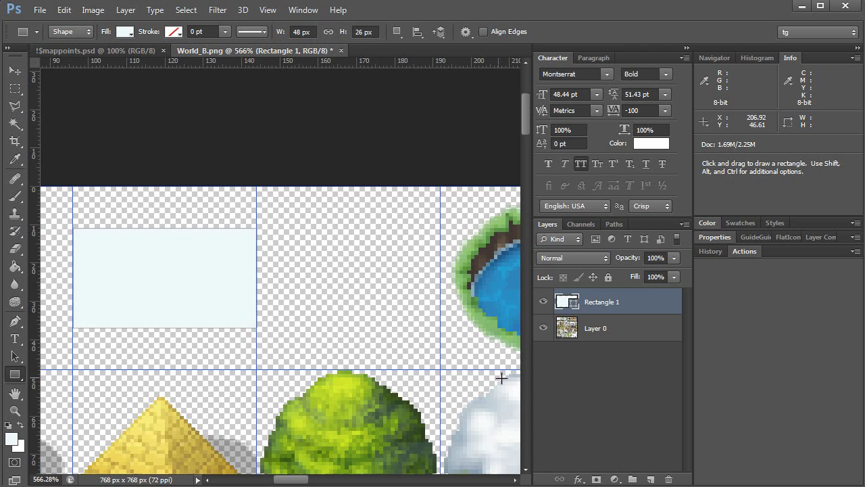
# Change the rectangle's fill color to dark grey.
pyautogui.doubleClick(560, 300)
pyautogui.moveTo(718, 218)
pyautogui.mouseDown()
pyautogui.moveTo(705, 224)
pyautogui.moveTo(704, 264)
pyautogui.moveTo(705, 248)
pyautogui.mouseUp()
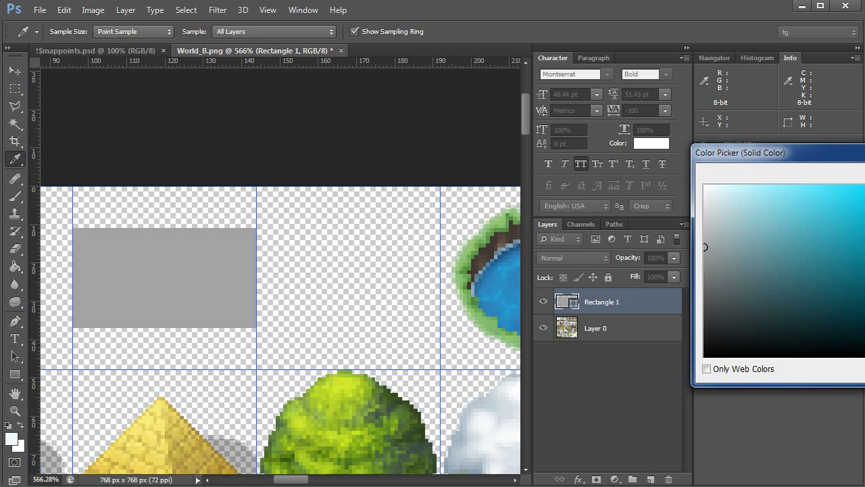
pyautogui.moveTo(709, 283); pyautogui.dragTo(711, 303)
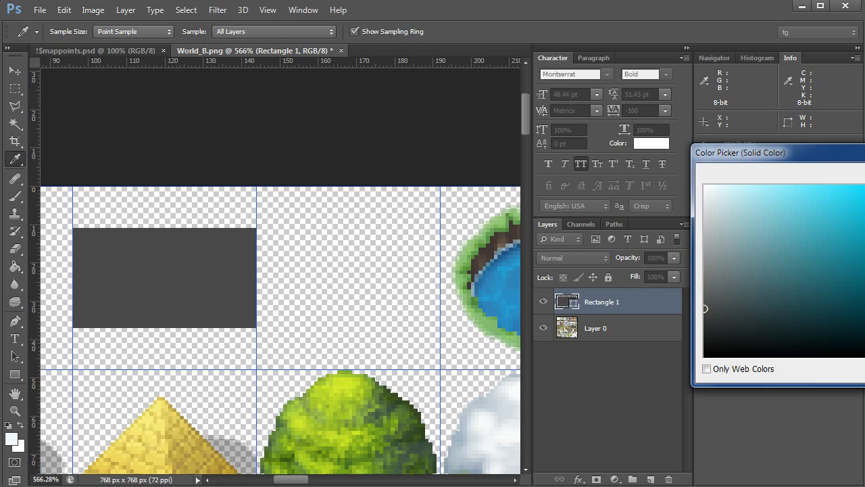
pyautogui.press('Return')
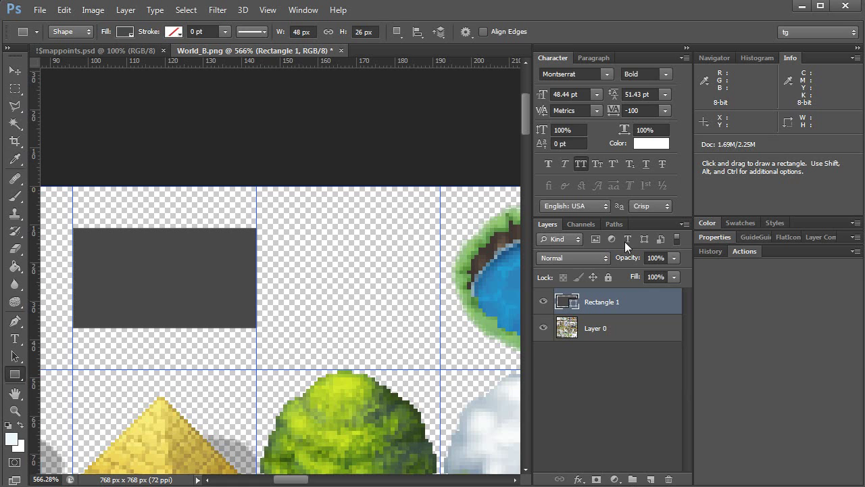
pyautogui.doubleClick(676, 304)
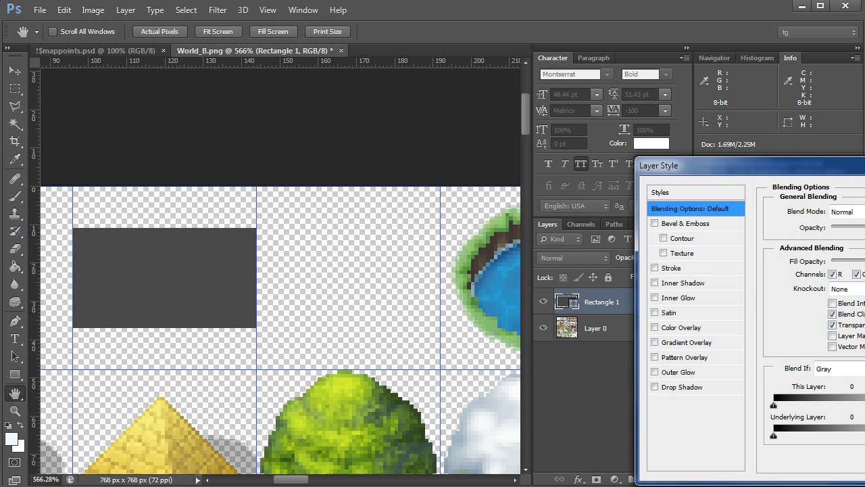
pyautogui.press('Escape')
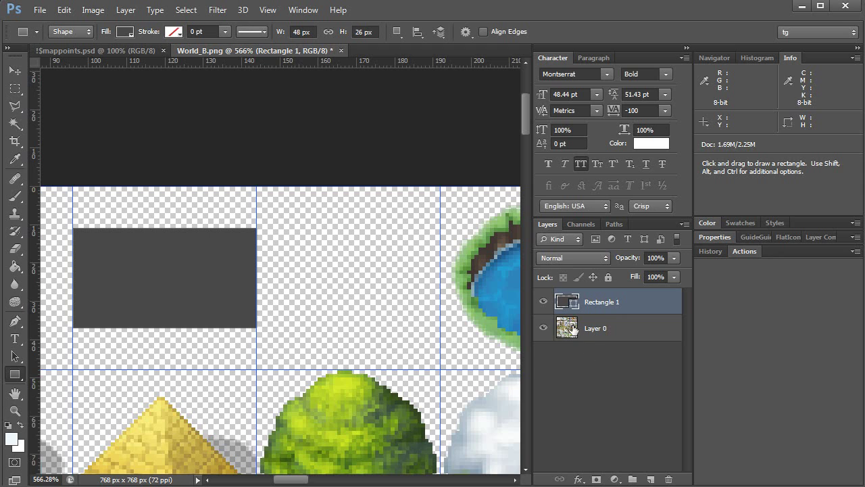
# Duplicate the dark rectangle and shrink the copy's height evenly about its center to 22 px.
pyautogui.hotkey('ctrl', 'j')
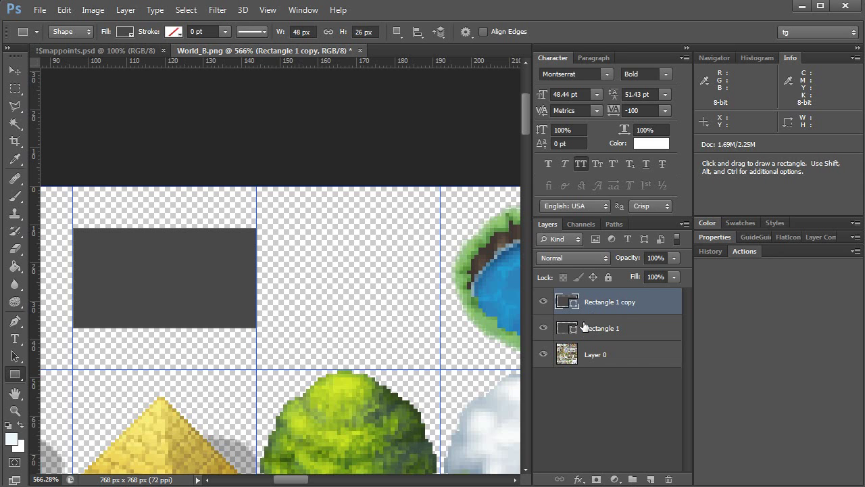
pyautogui.hotkey('ctrl', 't')
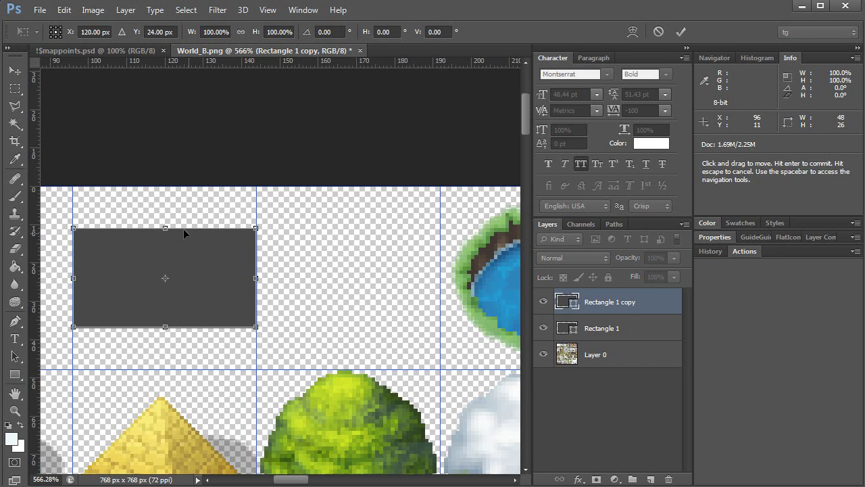
pyautogui.keyDown('alt'); pyautogui.moveTo(165, 228); pyautogui.dragTo(166, 236); pyautogui.keyUp('alt')
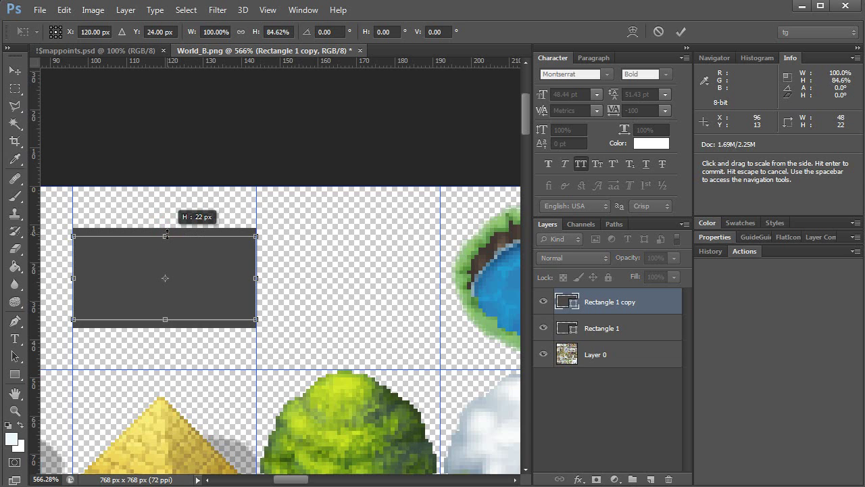
pyautogui.press('u')
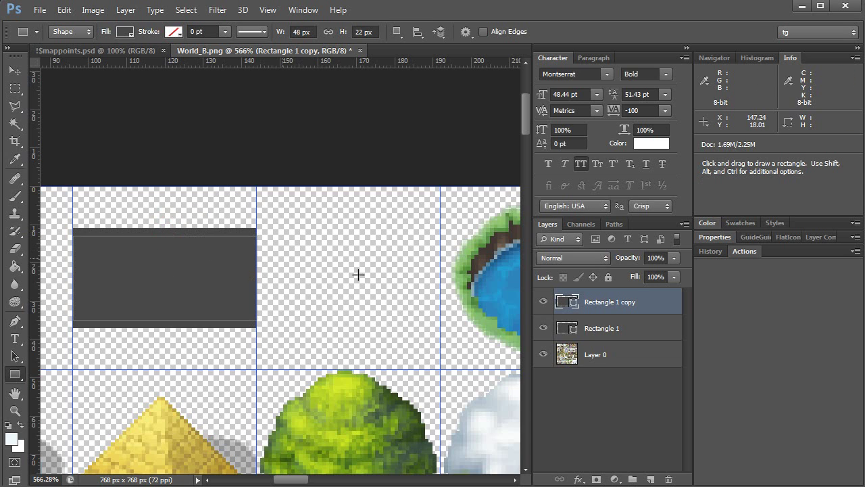
# Recolor the shorter rectangle copy to a medium grey as the path surface between the dark edges.
pyautogui.doubleClick(570, 305)
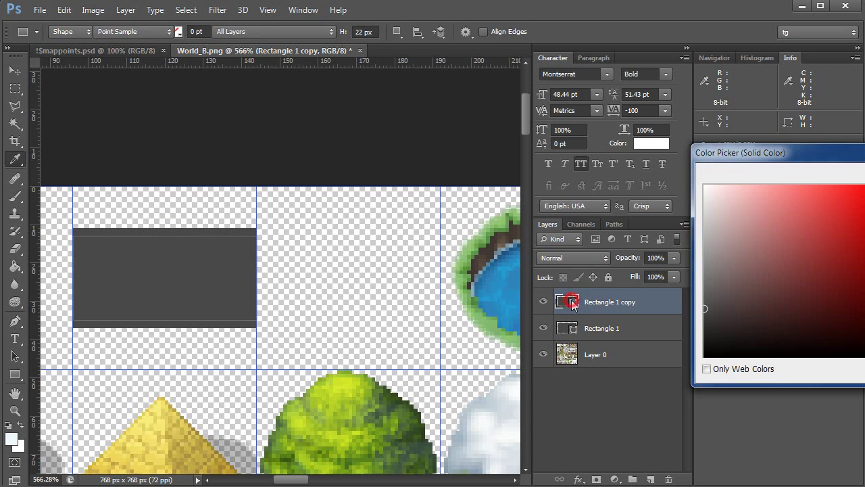
pyautogui.click(705, 271)
pyautogui.click(706, 263)
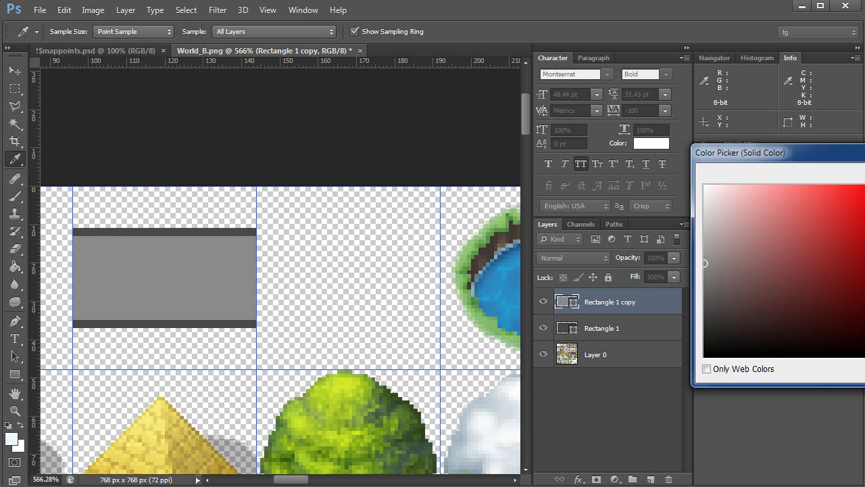
pyautogui.press('Return')
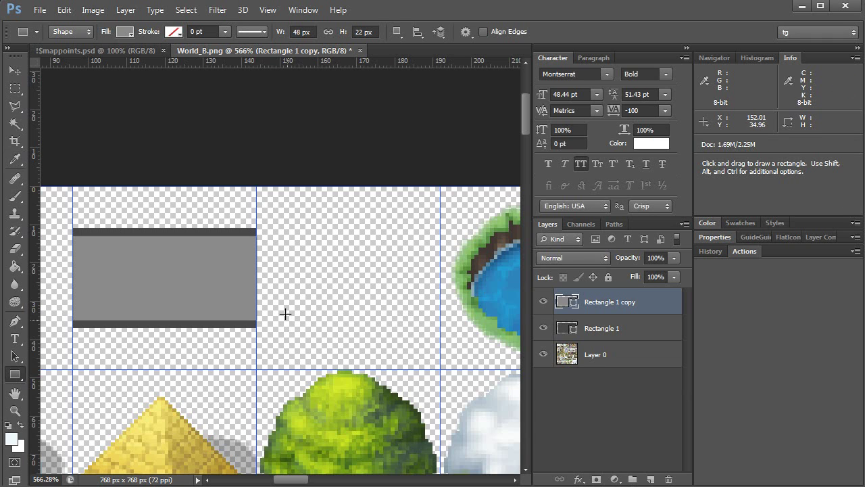
# Group the two rectangle layers and set the group's opacity to 74%.
pyautogui.keyDown('shift'); pyautogui.click(624, 329); pyautogui.keyUp('shift')
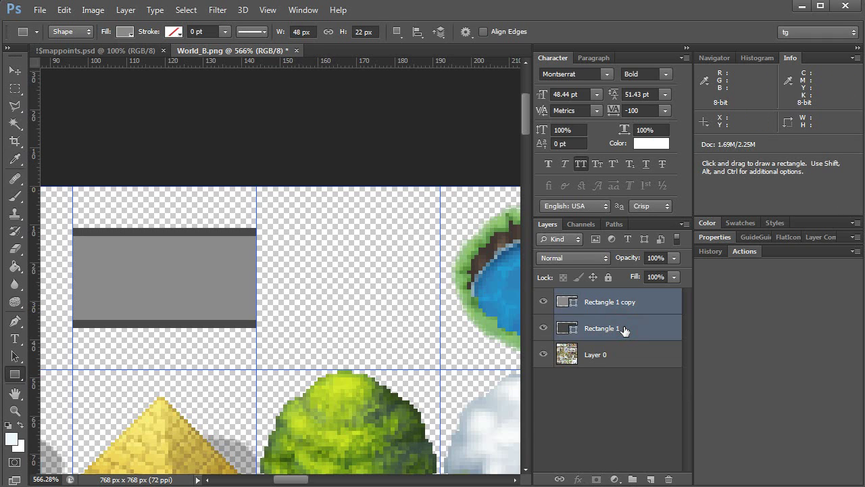
pyautogui.hotkey('ctrl', 'g')
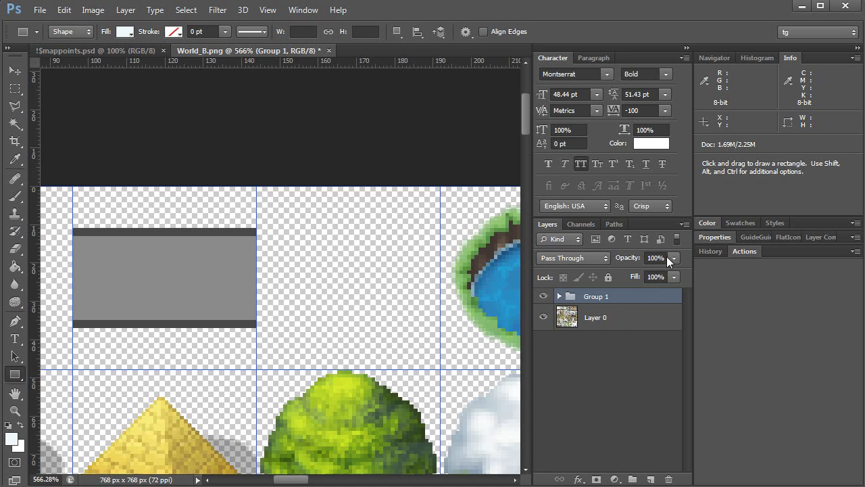
pyautogui.click(673, 258)
pyautogui.moveTo(659, 271); pyautogui.dragTo(656, 271)
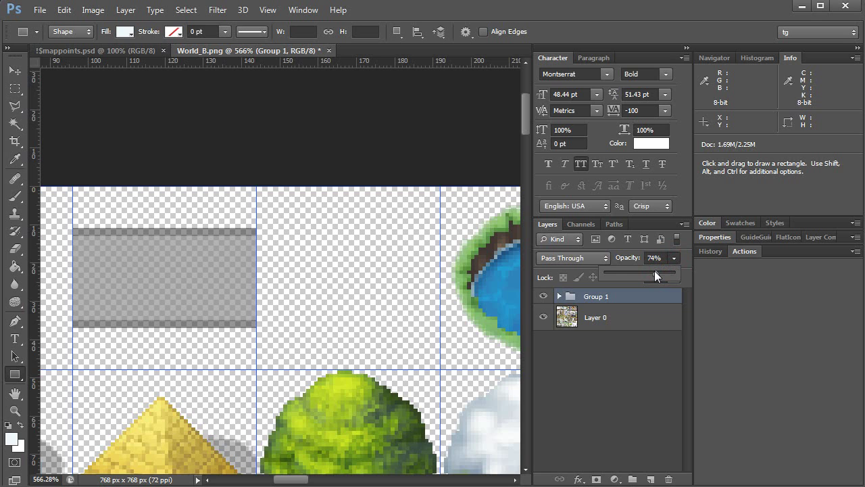
pyautogui.click(638, 305)
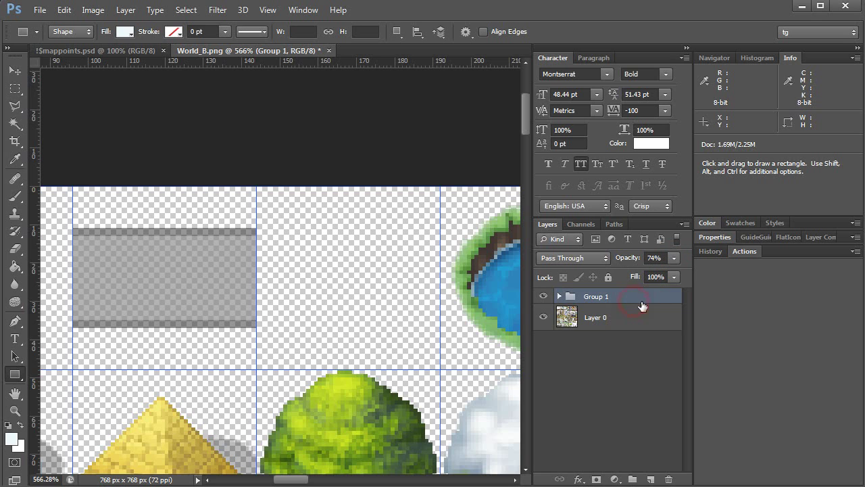
# Duplicate the path group, rotate the copy 90° and center it as a vertical path in the second emptied tile.
pyautogui.hotkey('ctrl', 'j')
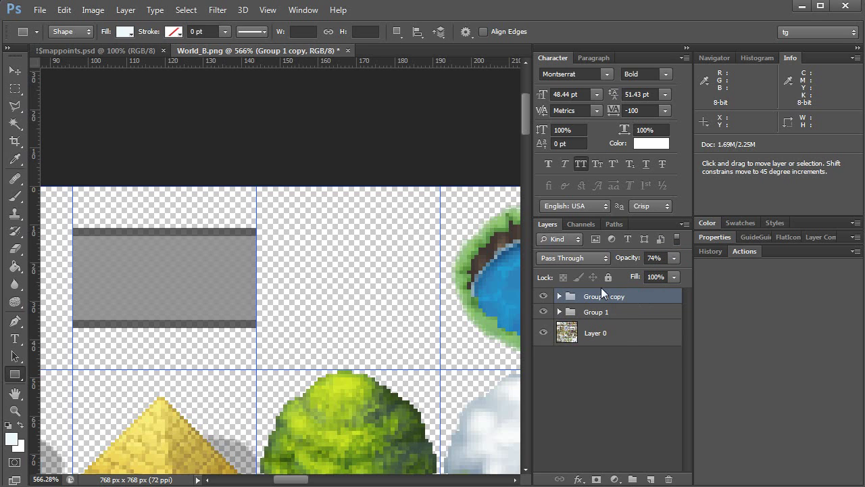
pyautogui.hotkey('ctrl', 't')
pyautogui.moveTo(234, 207); pyautogui.dragTo(258, 295)
pyautogui.moveTo(184, 297); pyautogui.dragTo(370, 294)
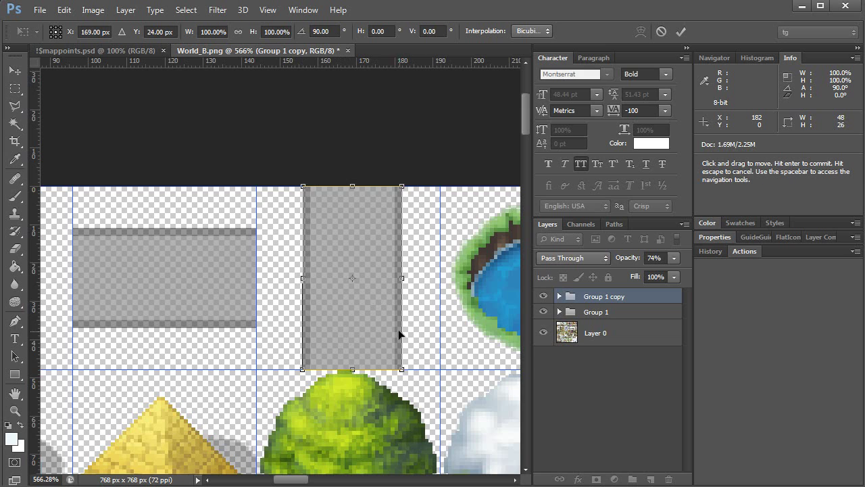
pyautogui.press('Return')
pyautogui.press('u')
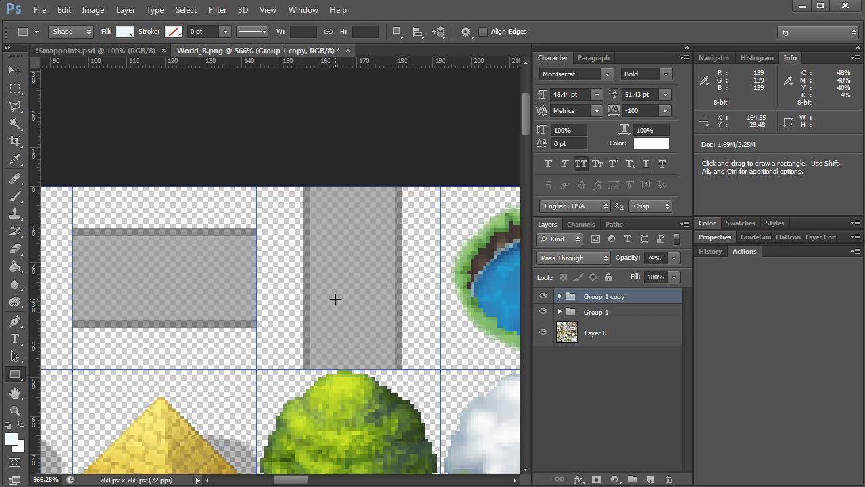
pyautogui.press('v')
pyautogui.press('Left')
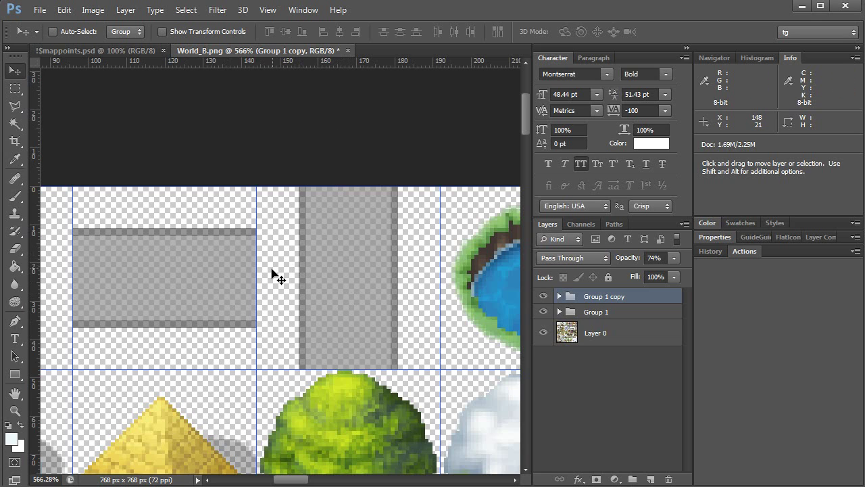
# Switch to the Q-Dir file manager and select World_B.png in the project's tilesets folder.
pyautogui.hotkey('alt', 'Tab')
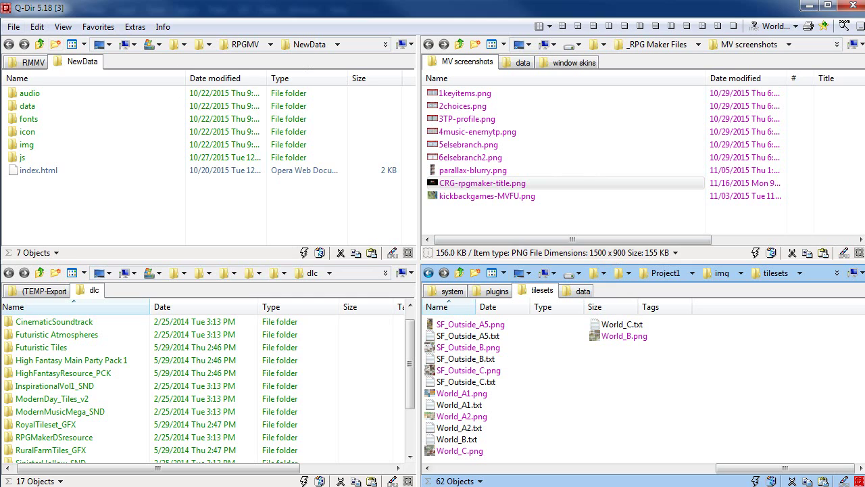
pyautogui.click(619, 341)
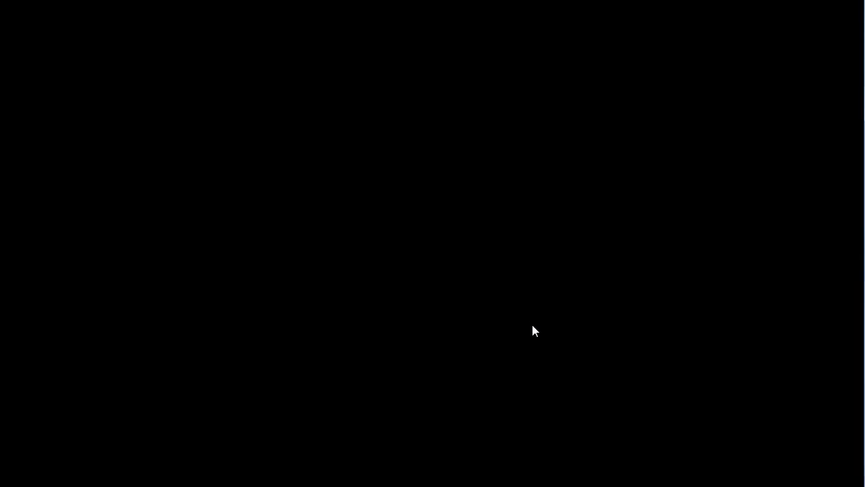
# Playtest the world map, walk the character back and forth along the southern horizontal road, and close the playtest.
pyautogui.press('Down')
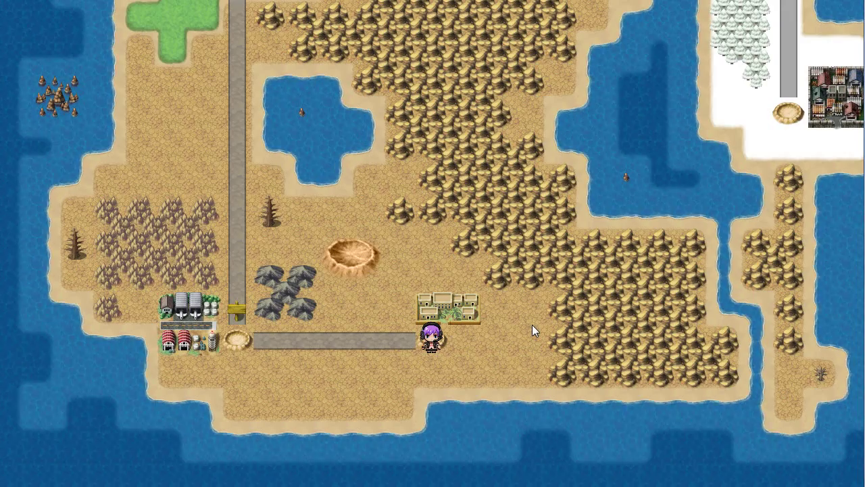
pyautogui.press('Left')
pyautogui.press('Left')
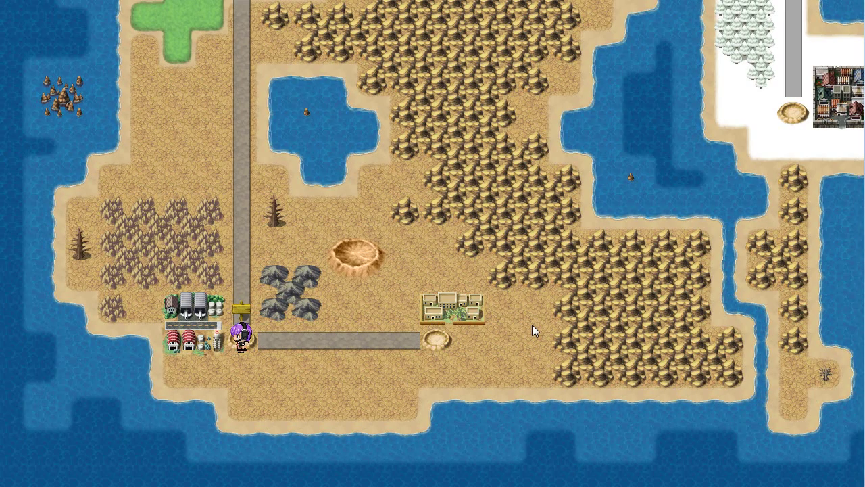
pyautogui.press('Right')
pyautogui.press('Right')
pyautogui.press('Left')
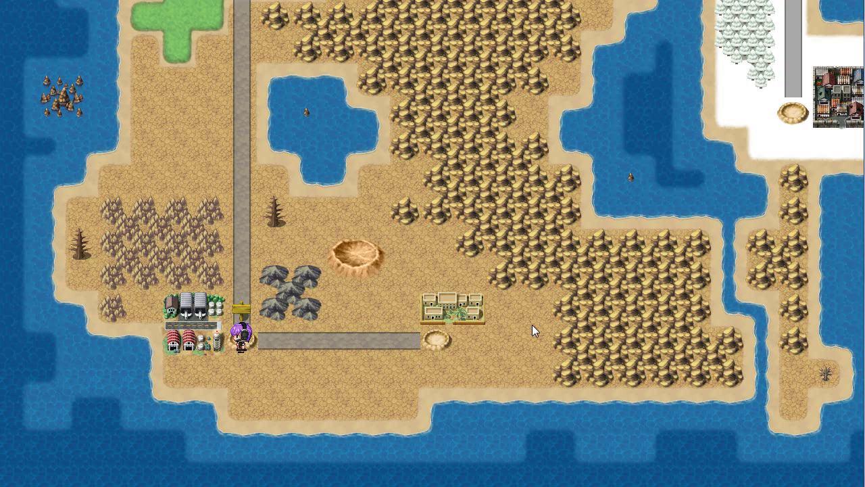
pyautogui.press('Right')
pyautogui.press('Left')
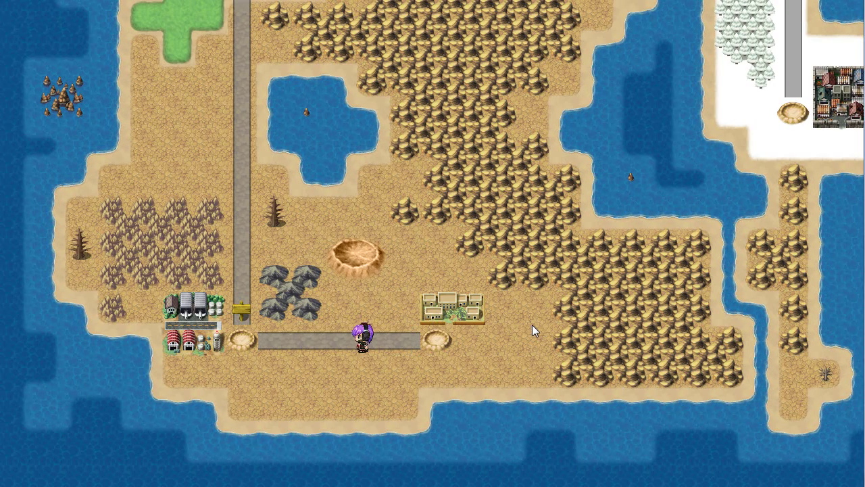
pyautogui.press('Right')
pyautogui.press('Right')
pyautogui.press('Left')
pyautogui.press('Right')
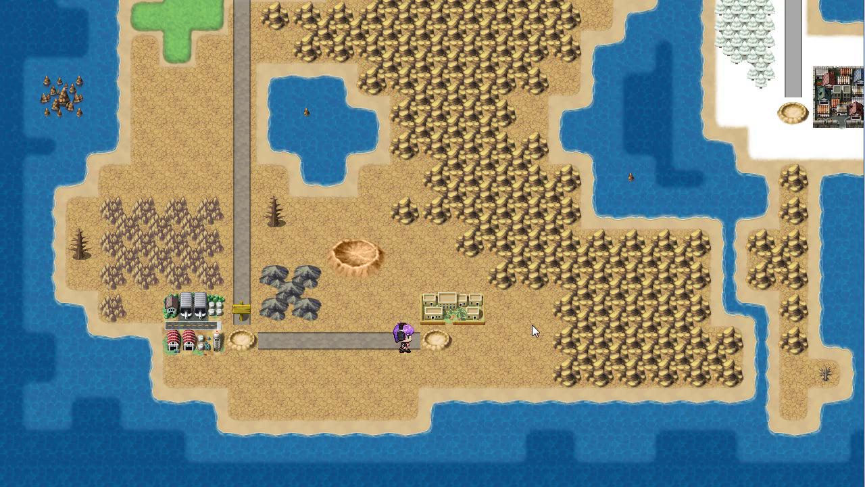
pyautogui.press('Left')
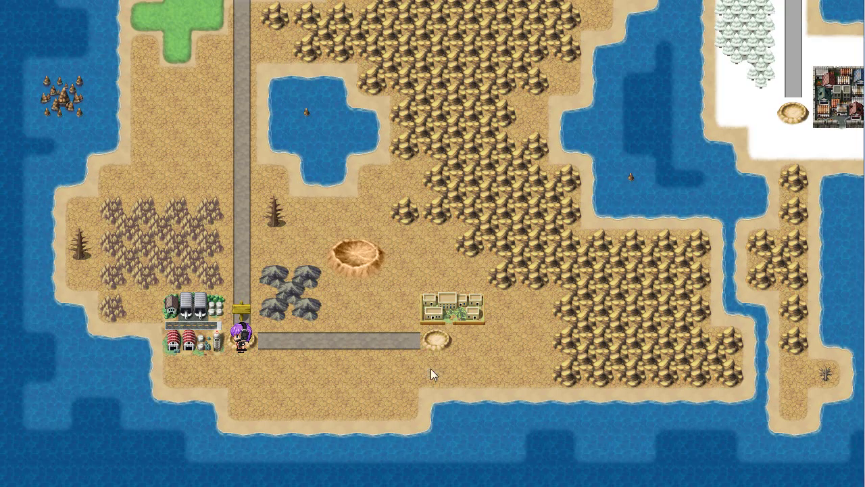
pyautogui.hotkey('alt', 'F4')
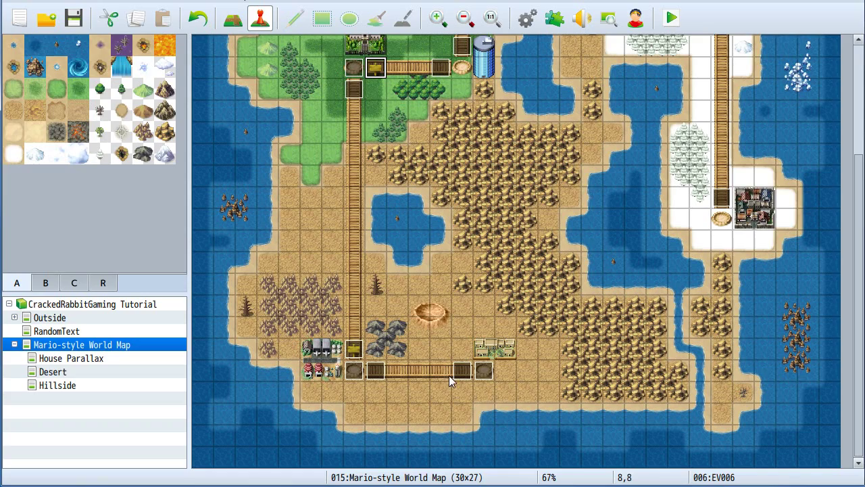
# Reload the Mario-style World Map by opening another map and returning, and show it at 100% zoom.
pyautogui.click(425, 333)
pyautogui.click(110, 359)
pyautogui.click(115, 344)
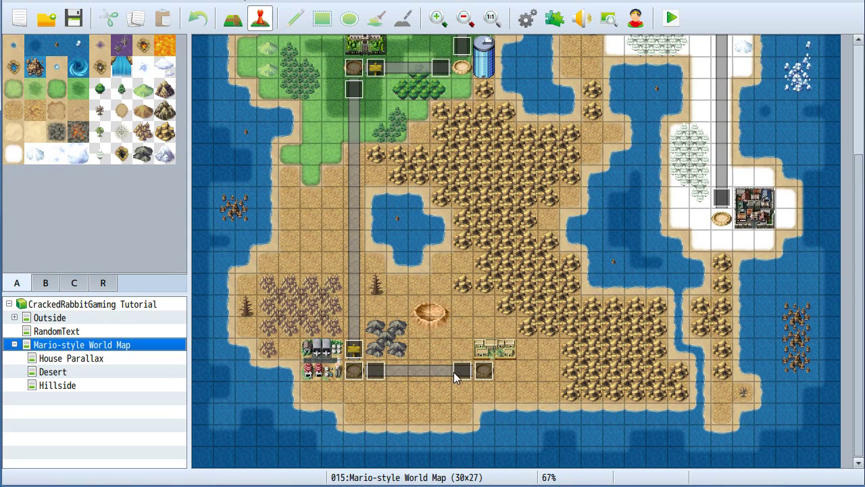
pyautogui.click(489, 18)
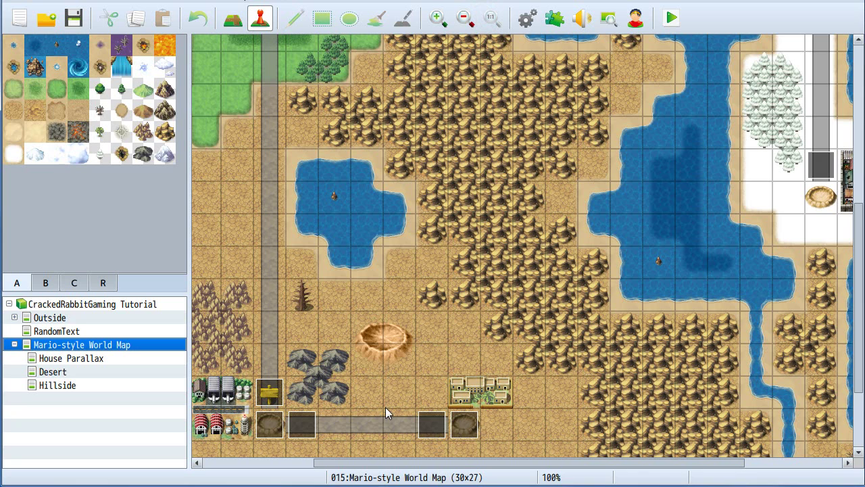
# In map editing mode, erase the crater tiles at both ends of the southern horizontal road with the blank B tile.
pyautogui.press('F5')
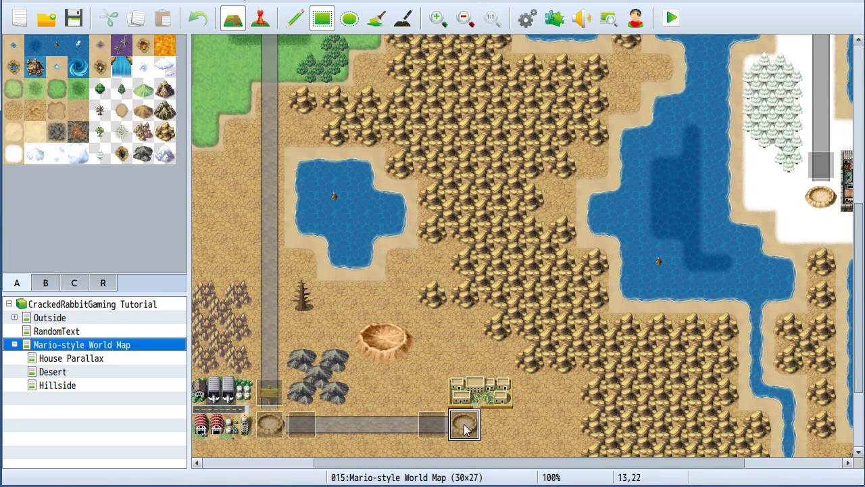
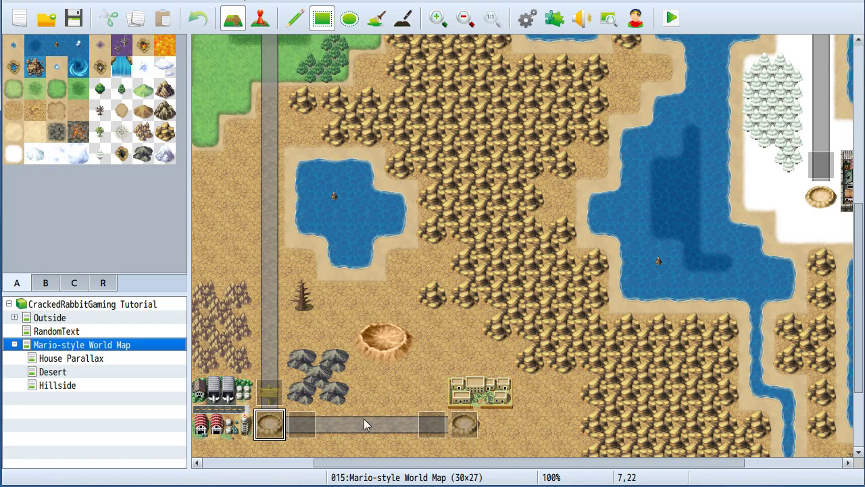
pyautogui.click(47, 283)
pyautogui.click(15, 46)
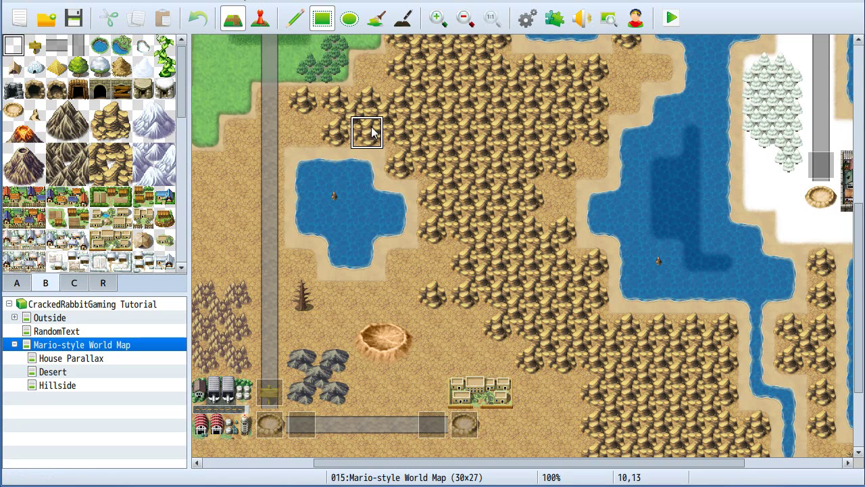
pyautogui.click(284, 18)
pyautogui.click(269, 423)
pyautogui.click(464, 423)
# Erase the crater tiles at the road ends in the northern grassland and the snow area with the blank tile.
pyautogui.scroll(5, 471, 314)
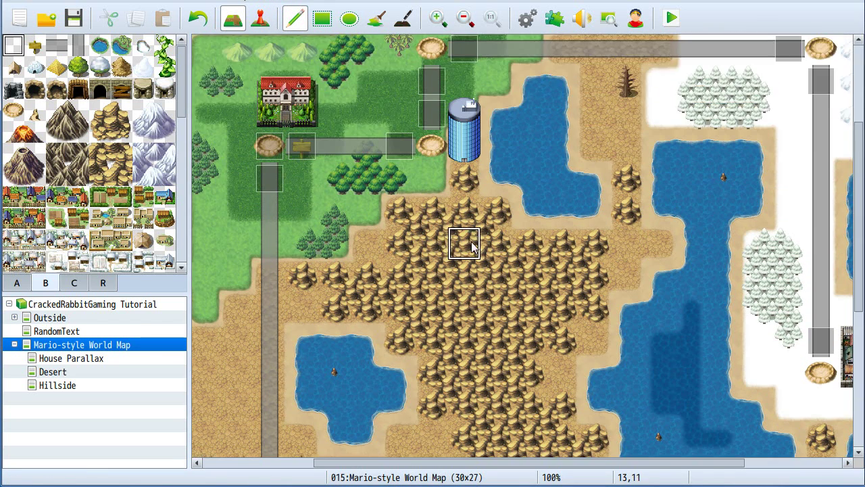
pyautogui.click(431, 146)
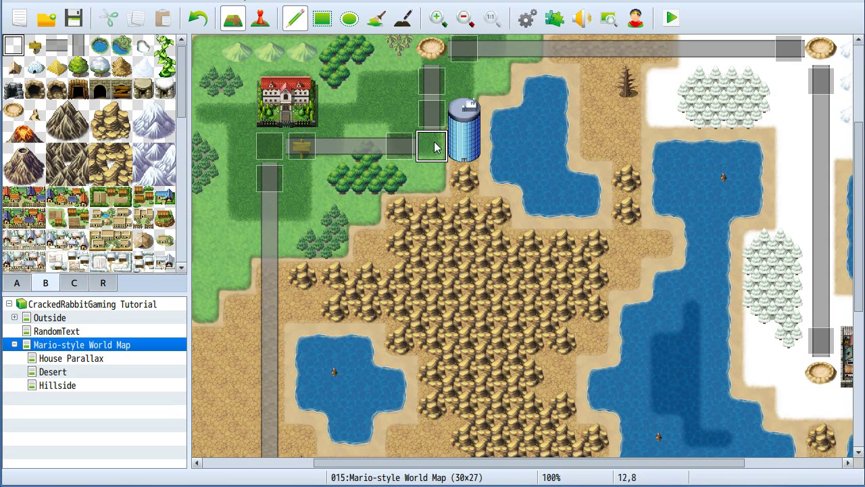
pyautogui.click(433, 50)
pyautogui.click(832, 60)
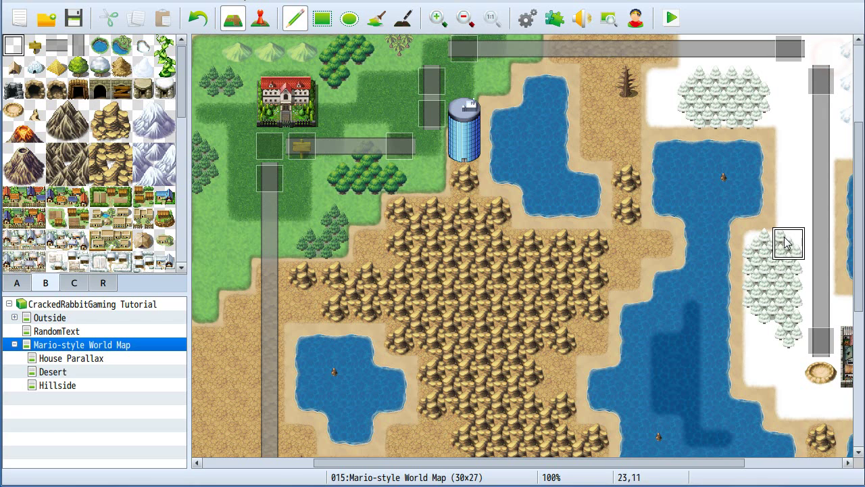
pyautogui.click(819, 381)
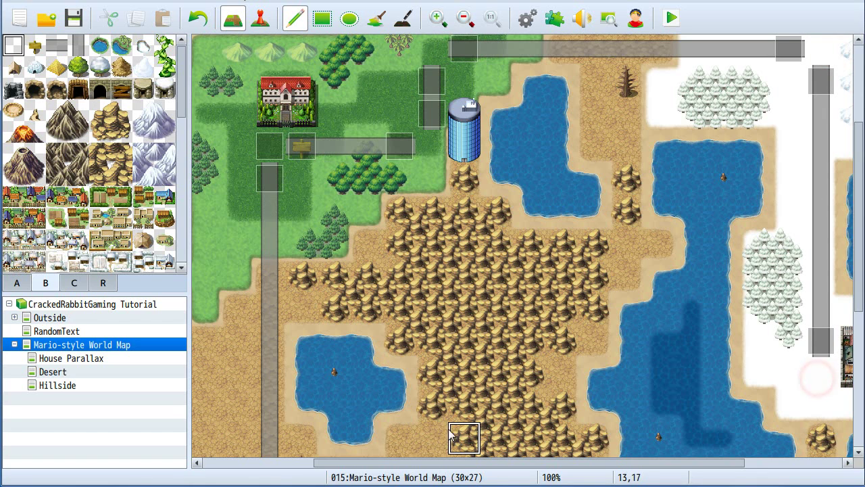
pyautogui.scroll(-6, 308, 268)
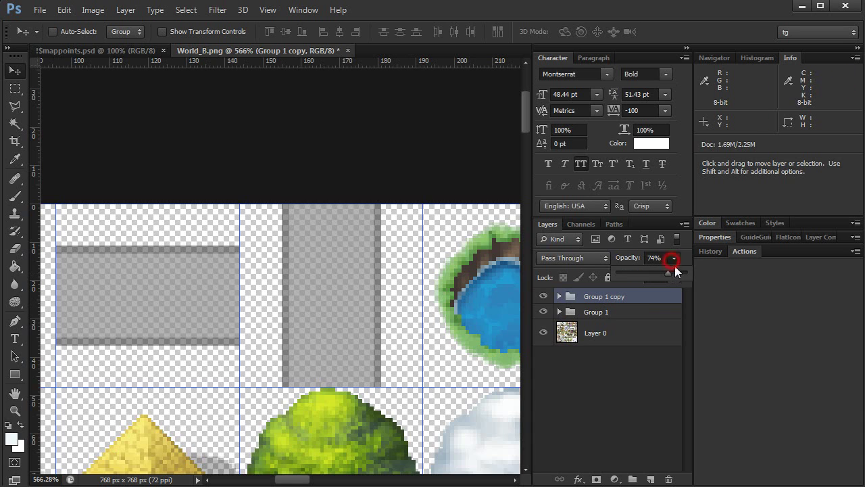
# Switch to Photoshop and set the opacity of the road groups Group 1 copy and Group 1 to 100%.
pyautogui.click(654, 311)
pyautogui.moveTo(675, 256); pyautogui.dragTo(697, 273)
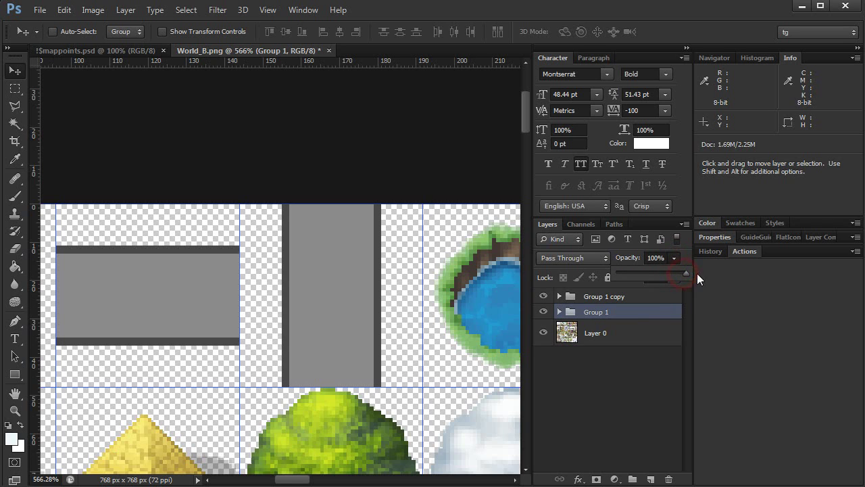
pyautogui.click(646, 317)
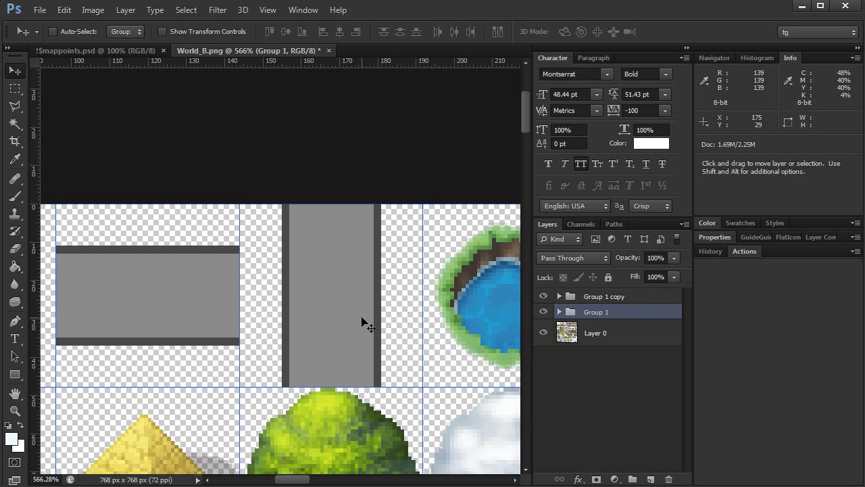
# Narrow the horizontal road in Group 1 by scaling its height symmetrically about the centre.
pyautogui.hotkey('ctrl', 't')
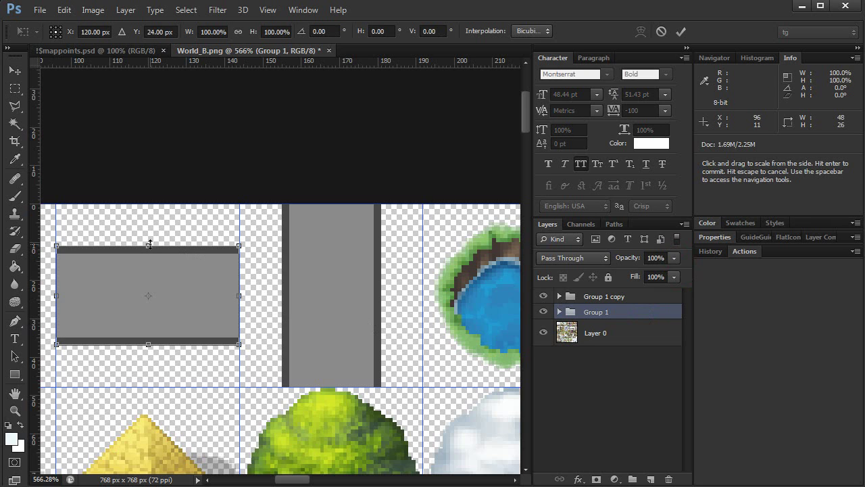
pyautogui.keyDown('alt'); pyautogui.moveTo(149, 244); pyautogui.dragTo(162, 257); pyautogui.keyUp('alt')
pyautogui.press('Return')
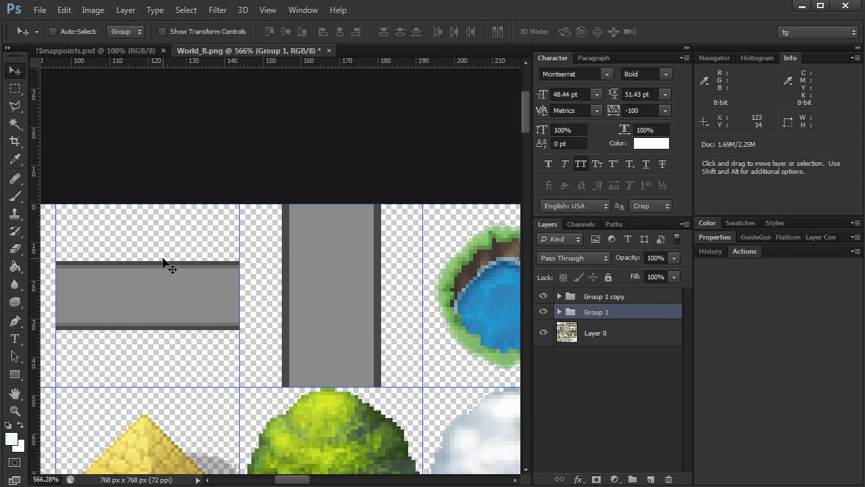
# Narrow the vertical road in Group 1 copy by scaling its width symmetrically about the centre.
pyautogui.click(598, 298)
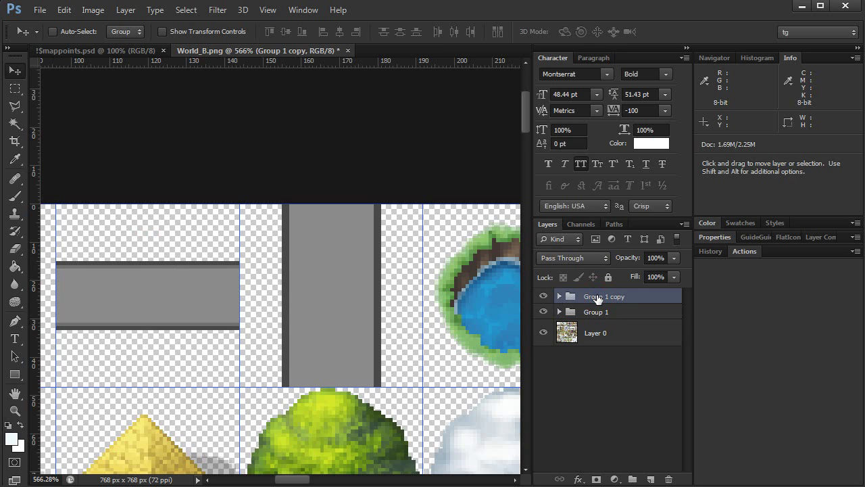
pyautogui.hotkey('ctrl', 't')
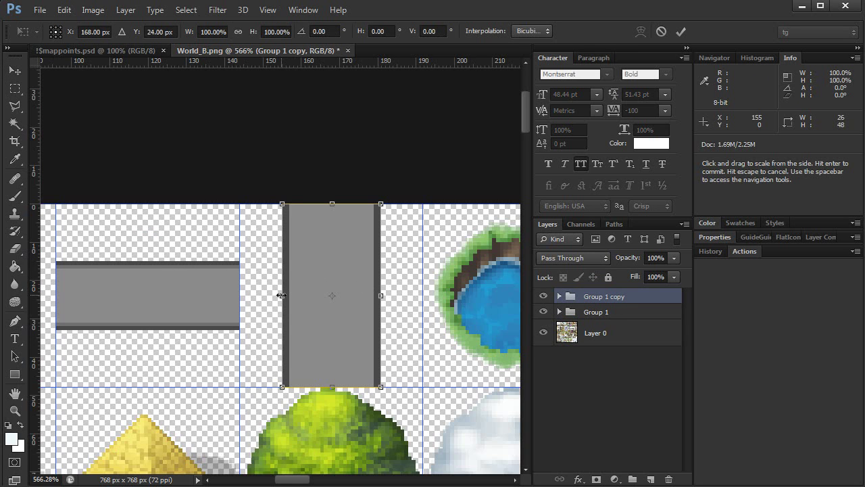
pyautogui.keyDown('alt'); pyautogui.moveTo(281, 296); pyautogui.dragTo(294, 295); pyautogui.keyUp('alt')
pyautogui.press('Return')
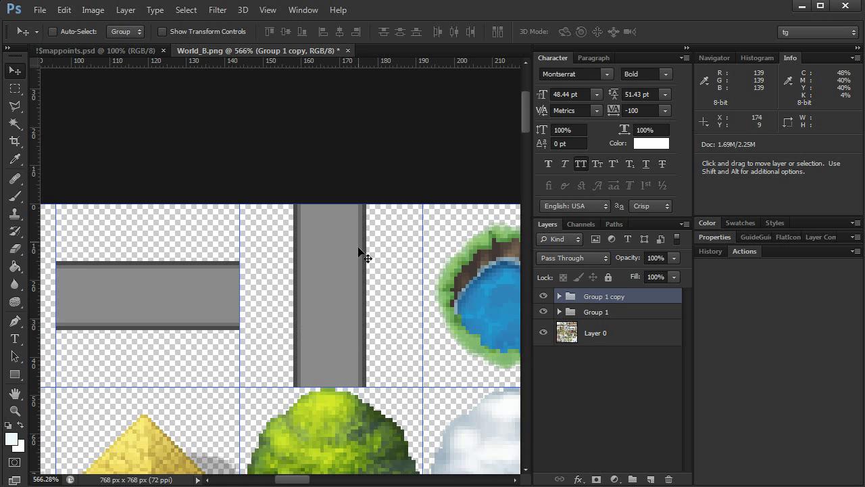
# Activate the Rectangle shape tool.
pyautogui.click(15, 373)
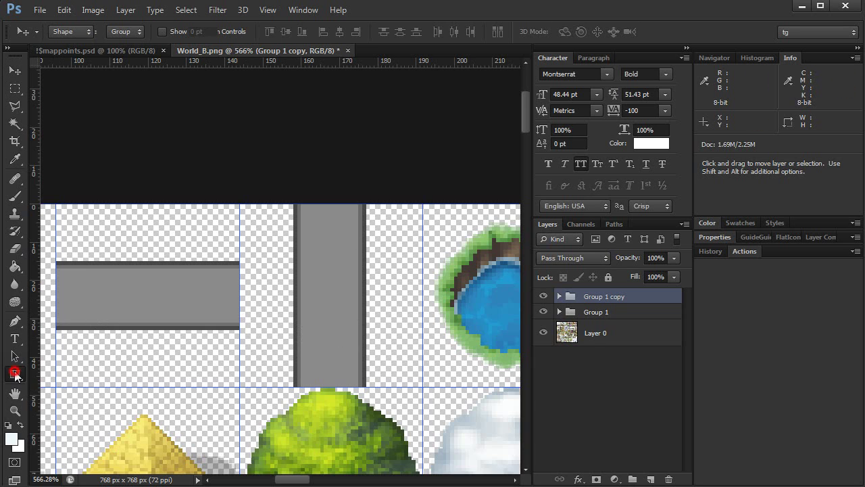
pyautogui.click(16, 375)
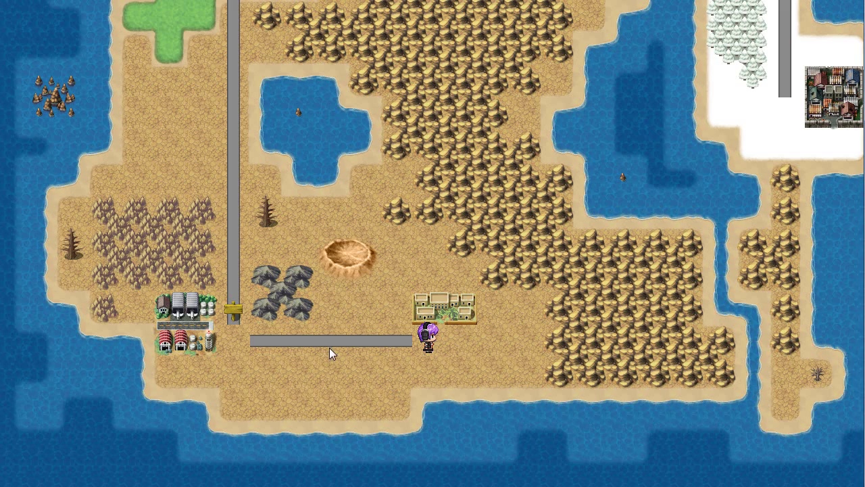
# Check the narrower opaque roads in the playtest by walking the character along the southern horizontal road.
pyautogui.press('Left')
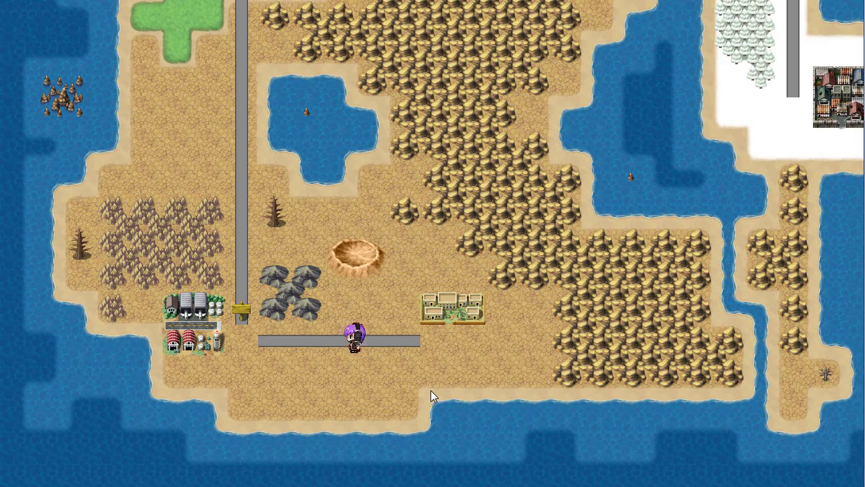
pyautogui.press('Right')
pyautogui.press('Left')
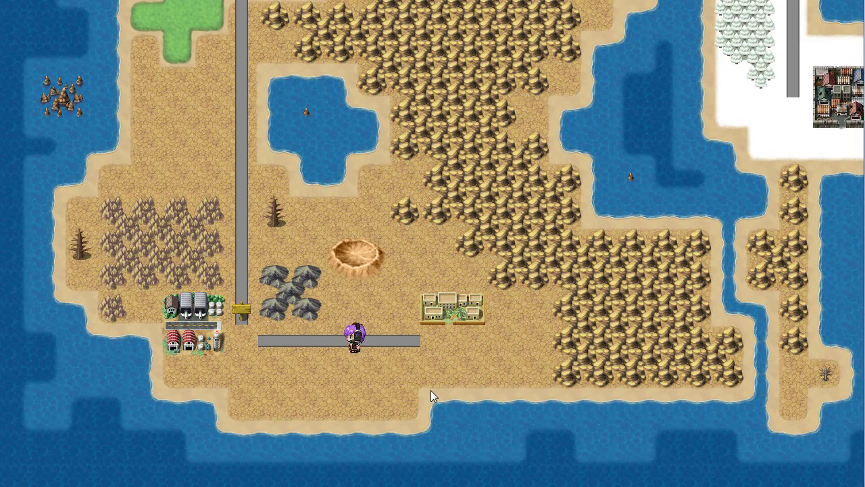
pyautogui.press('Right')
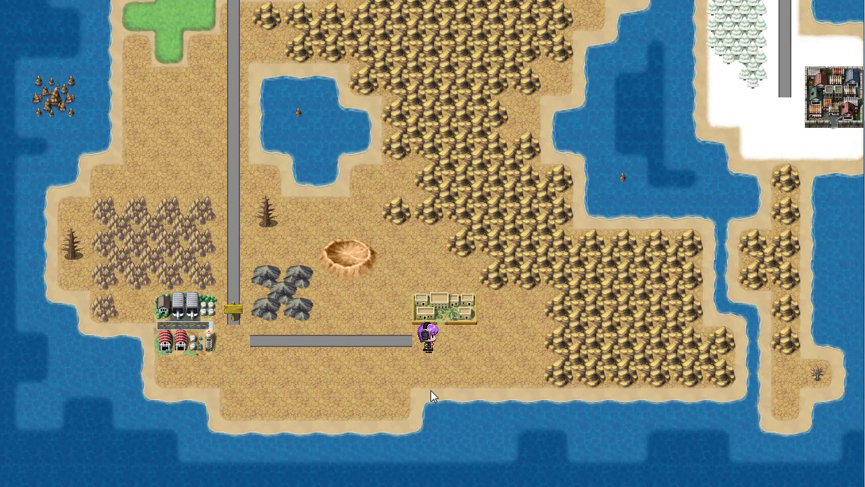
pyautogui.press('Left')
pyautogui.press('Left')
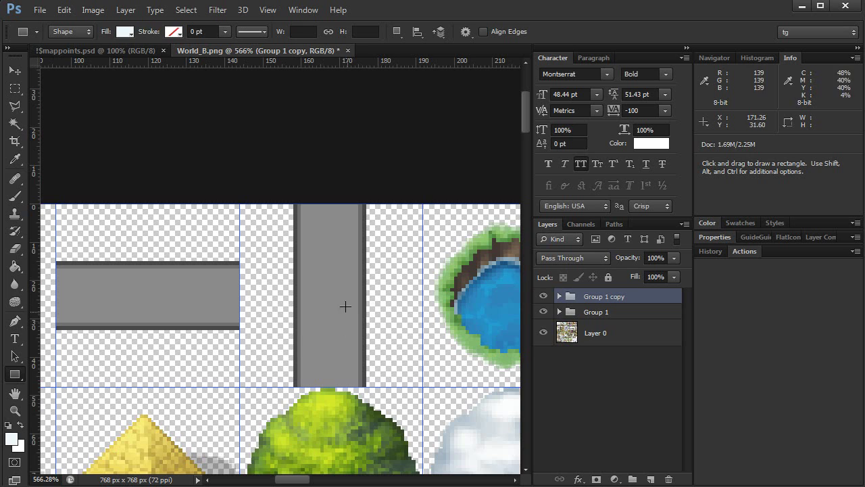
# Draw a circle about 42 px wide with the Ellipse shape tool in the first cell of !$mappoints.psd.
pyautogui.click(118, 51)
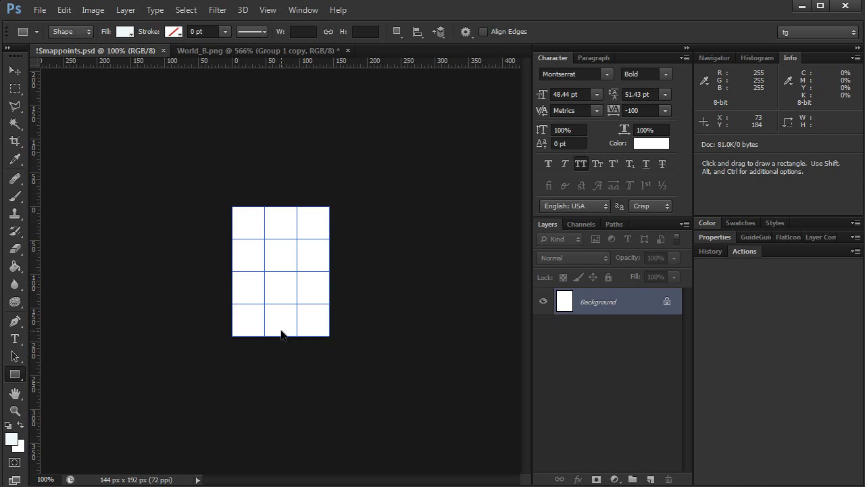
pyautogui.hotkey('ctrl', '+')
pyautogui.hotkey('ctrl', '+')
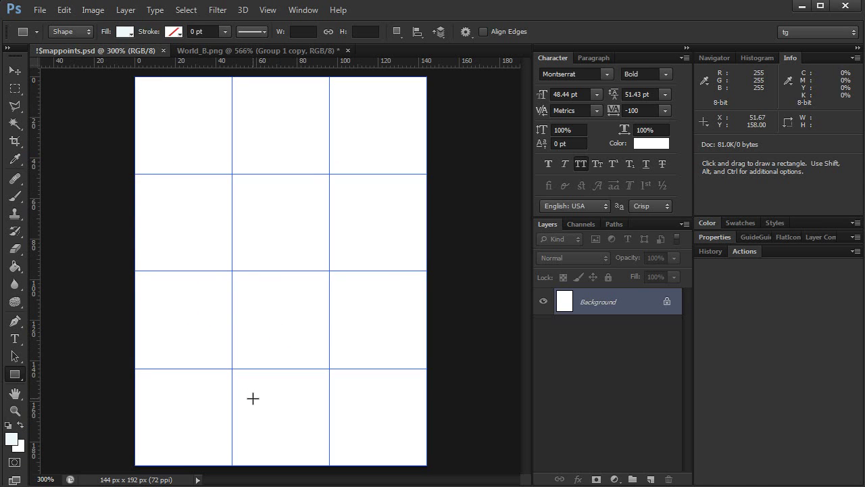
pyautogui.rightClick(15, 376)
pyautogui.click(73, 396)
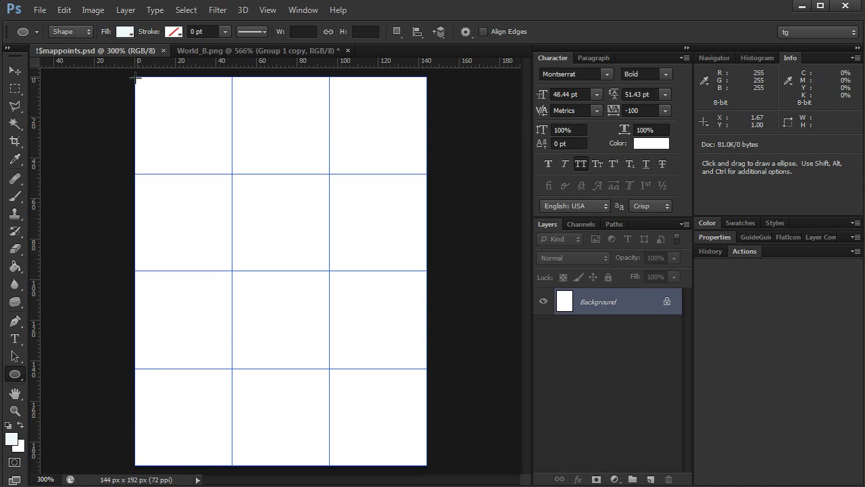
pyautogui.moveTo(136, 77); pyautogui.dragTo(220, 169)
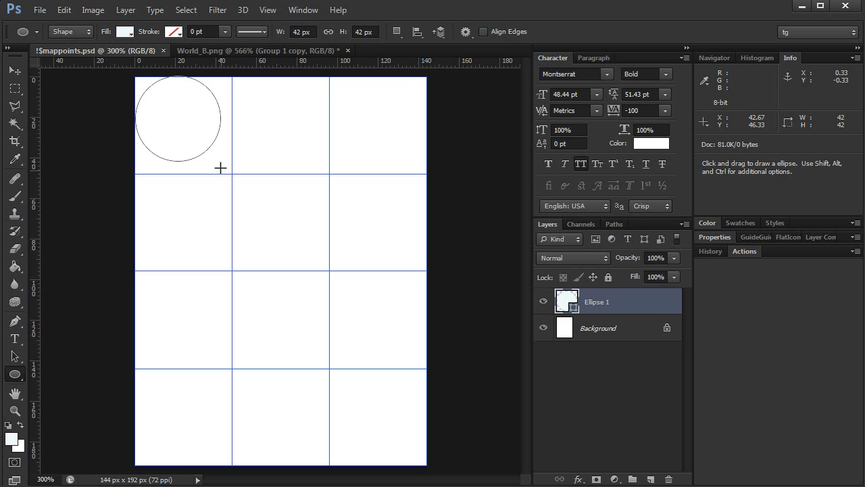
# Nudge the circle a few pixels right and down so it sits centred within the first grid cell.
pyautogui.press('v')
pyautogui.press('Right')
pyautogui.press('Right')
pyautogui.press('Right')
pyautogui.press('Down')
pyautogui.press('Down')
pyautogui.press('Down')
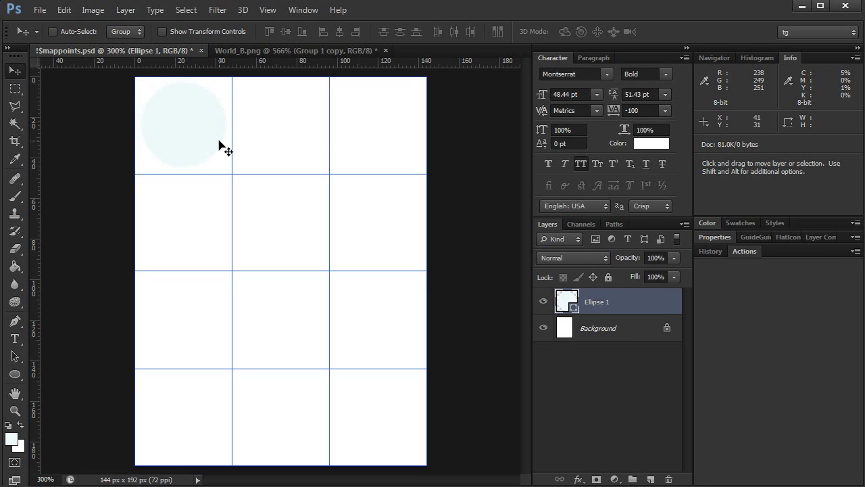
# Recolour the circle's fill to a dark neutral grey.
pyautogui.doubleClick(562, 303)
pyautogui.click(705, 320)
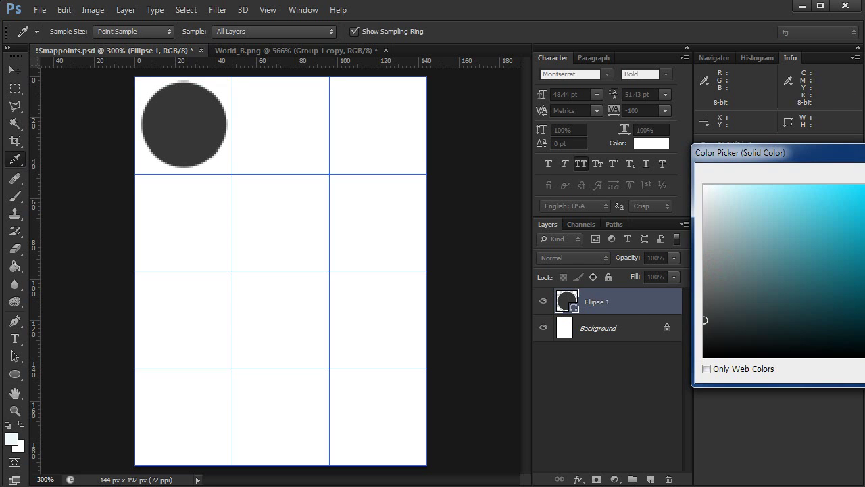
pyautogui.press('Return')
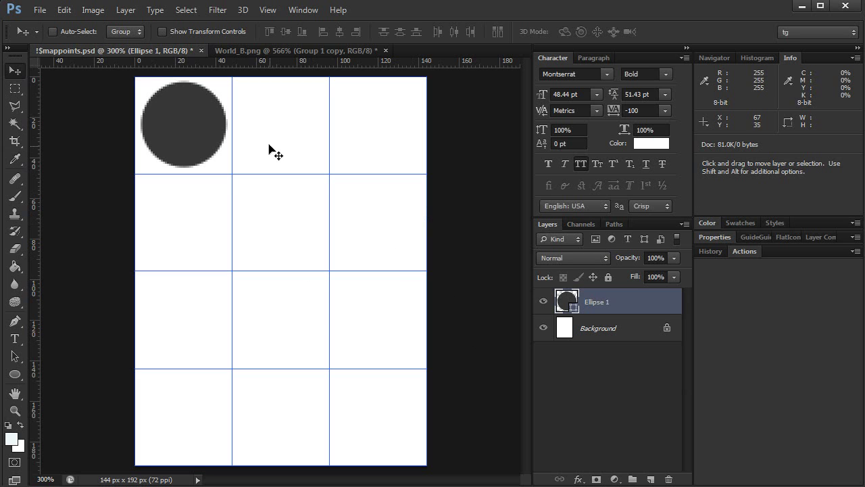
# Copy the circle into the other two first-row cells and, on a separate layer, into the first cell of the second row.
pyautogui.press('a')
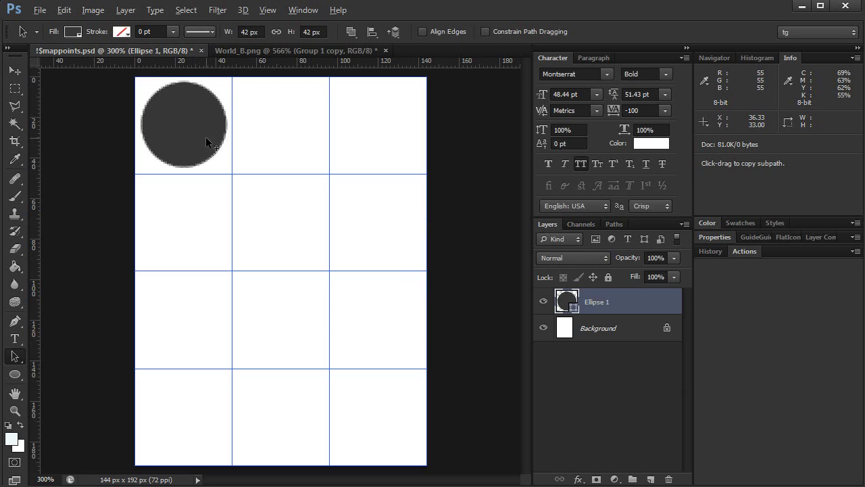
pyautogui.keyDown('alt'); pyautogui.moveTo(190, 134); pyautogui.dragTo(384, 137); pyautogui.keyUp('alt')
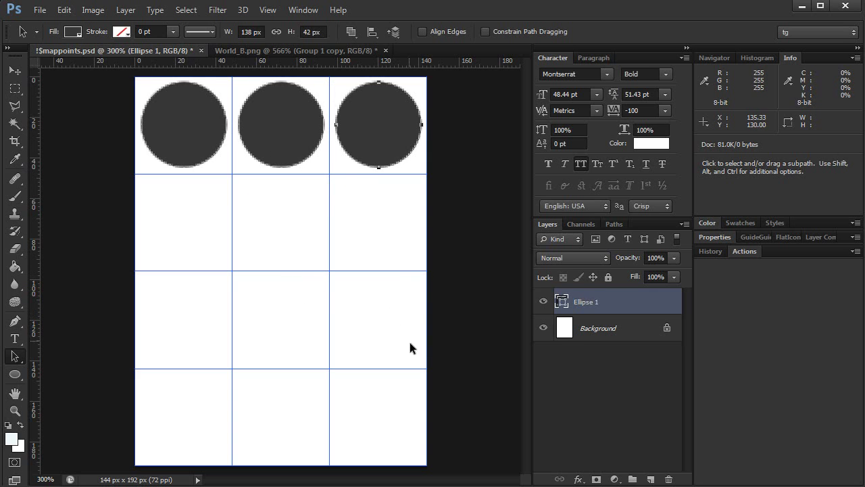
pyautogui.hotkey('ctrl', 'j')
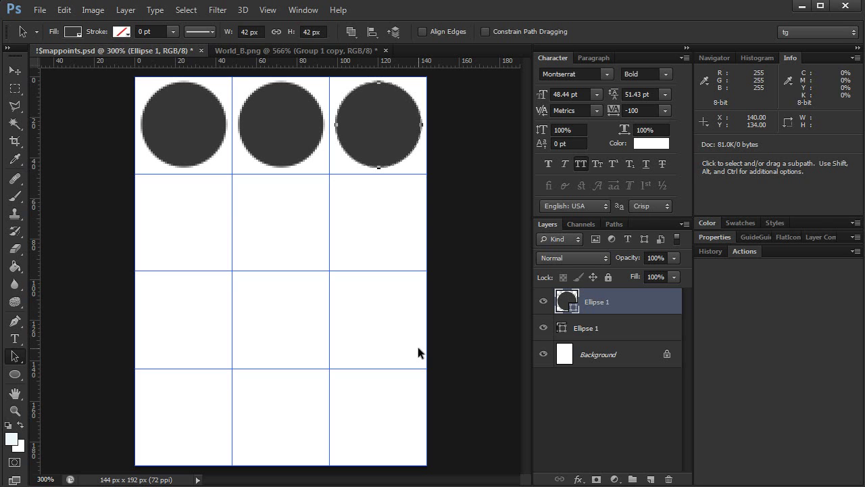
pyautogui.keyDown('alt'); pyautogui.moveTo(385, 136); pyautogui.dragTo(191, 235); pyautogui.keyUp('alt')
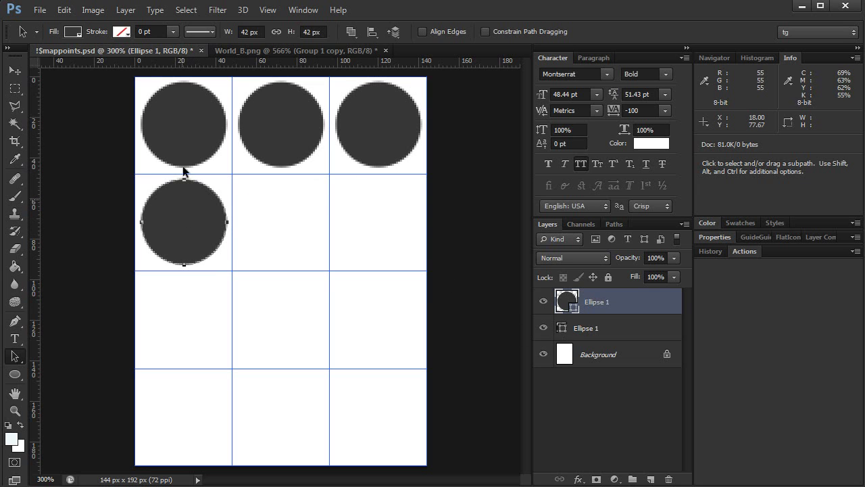
pyautogui.click(580, 325)
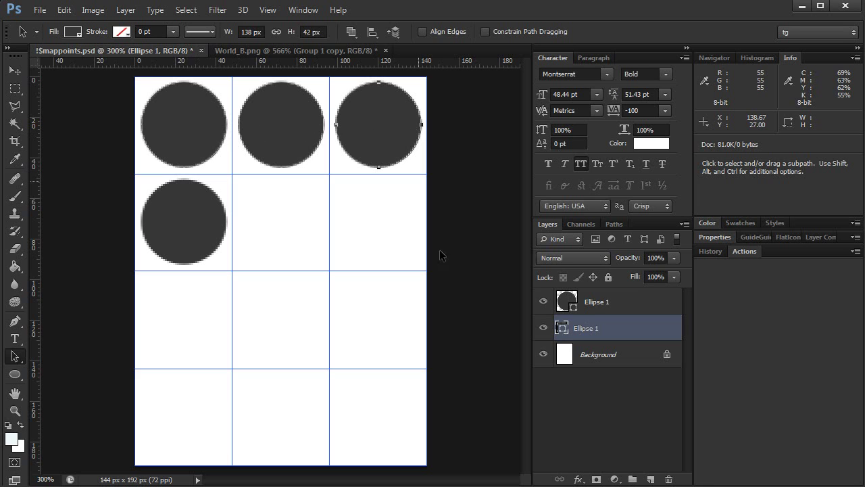
pyautogui.click(573, 302)
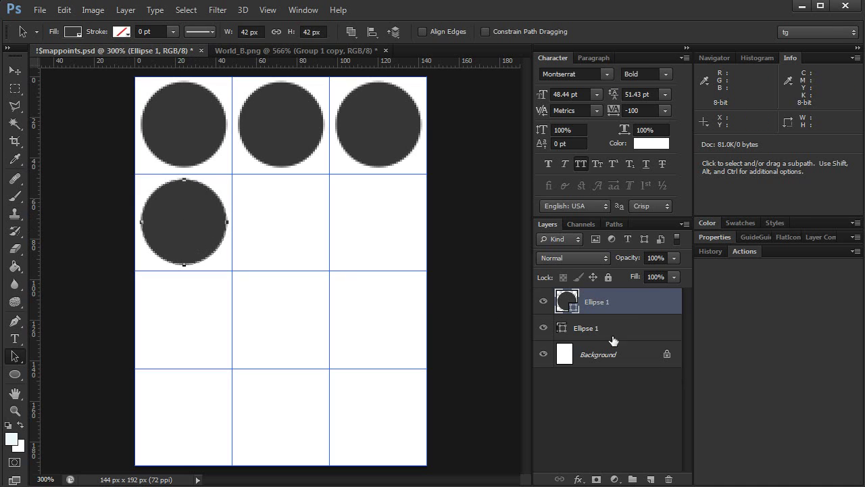
# Add a linear Gradient Overlay at -180° with the Orange, Yellow, Orange preset to the first-row circles' layer.
pyautogui.doubleClick(674, 329)
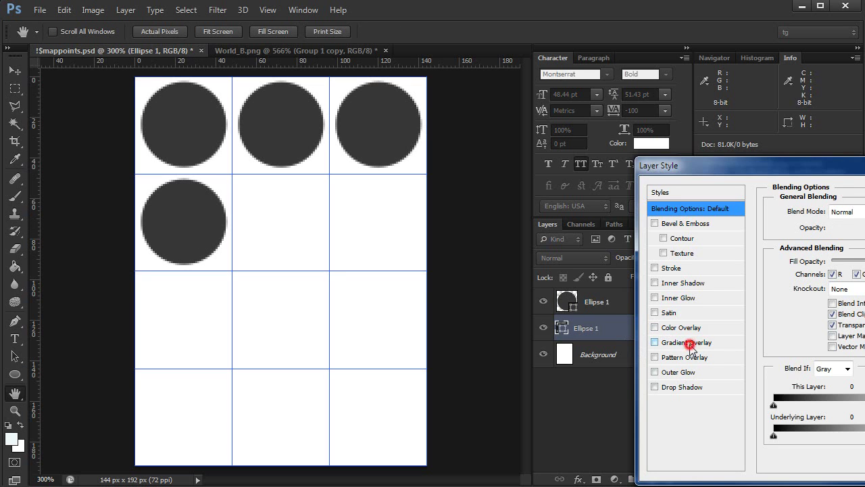
pyautogui.click(690, 343)
pyautogui.moveTo(830, 281); pyautogui.dragTo(820, 283)
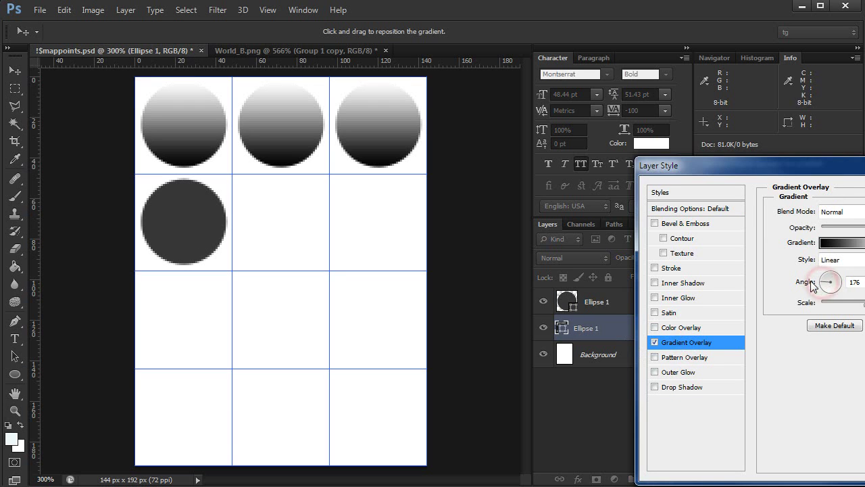
pyautogui.moveTo(805, 173); pyautogui.dragTo(543, 157)
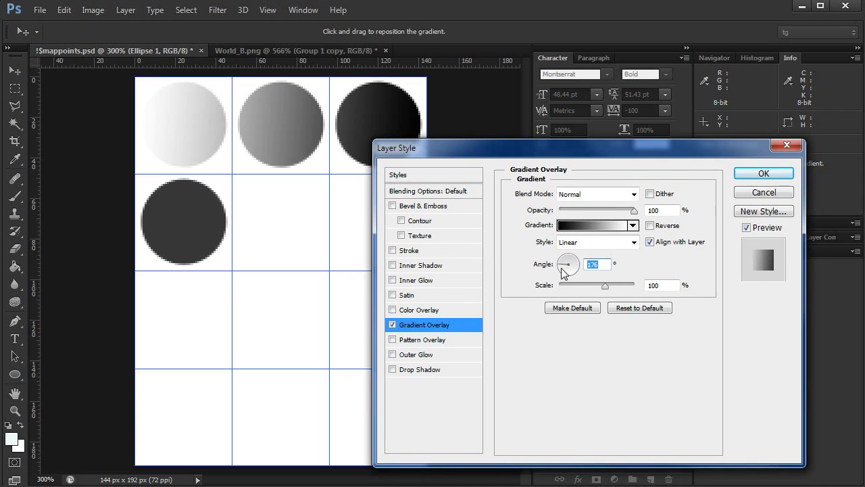
pyautogui.moveTo(562, 270)
pyautogui.mouseDown()
pyautogui.moveTo(555, 265)
pyautogui.moveTo(564, 265)
pyautogui.mouseUp()
pyautogui.click(632, 225)
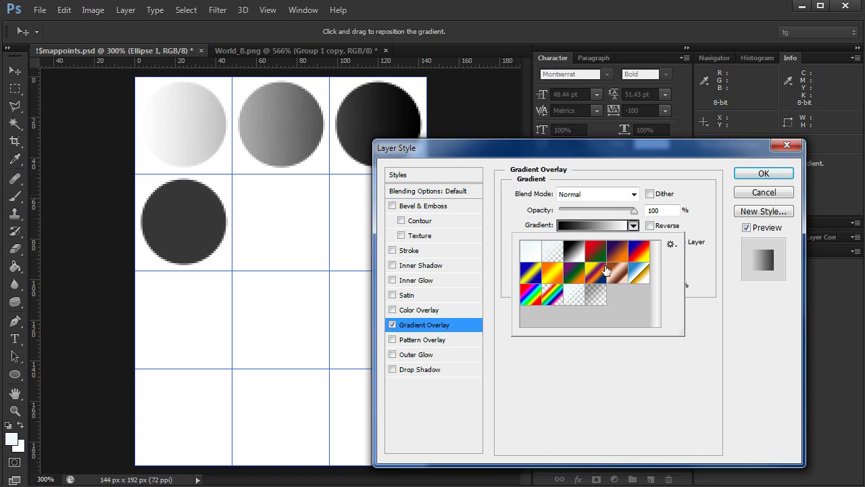
pyautogui.click(551, 275)
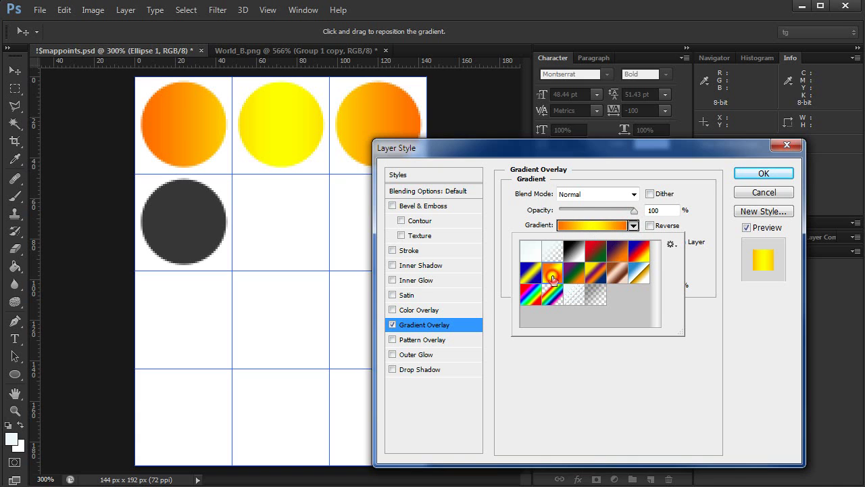
# Customise the gradient to two stops, dark yellow at location 0 and bright yellow at location 100.
pyautogui.click(586, 229)
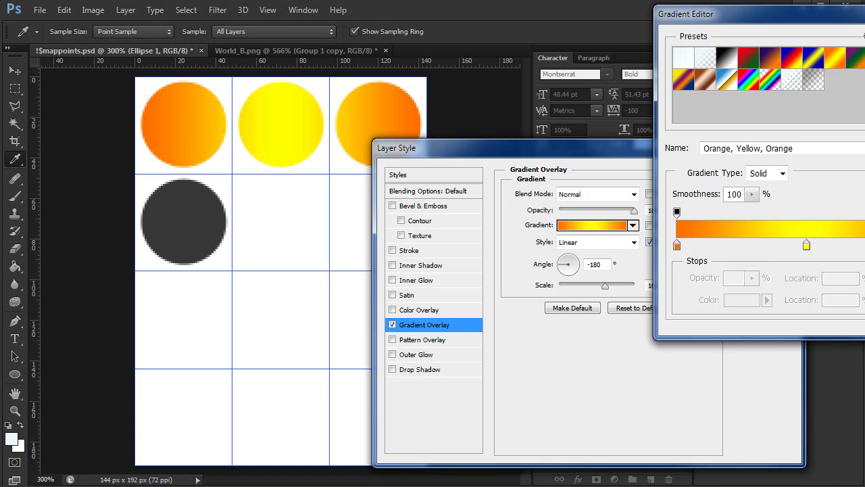
pyautogui.moveTo(864, 245); pyautogui.dragTo(864, 284)
pyautogui.moveTo(807, 245); pyautogui.dragTo(864, 244)
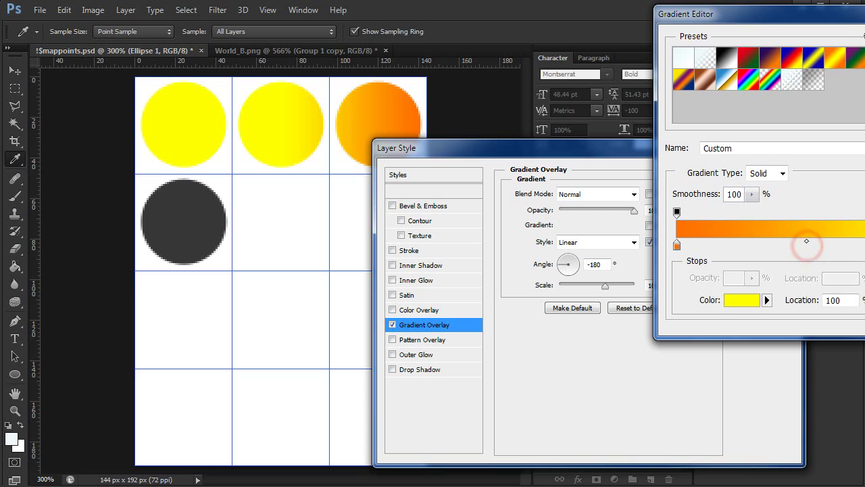
pyautogui.click(676, 245)
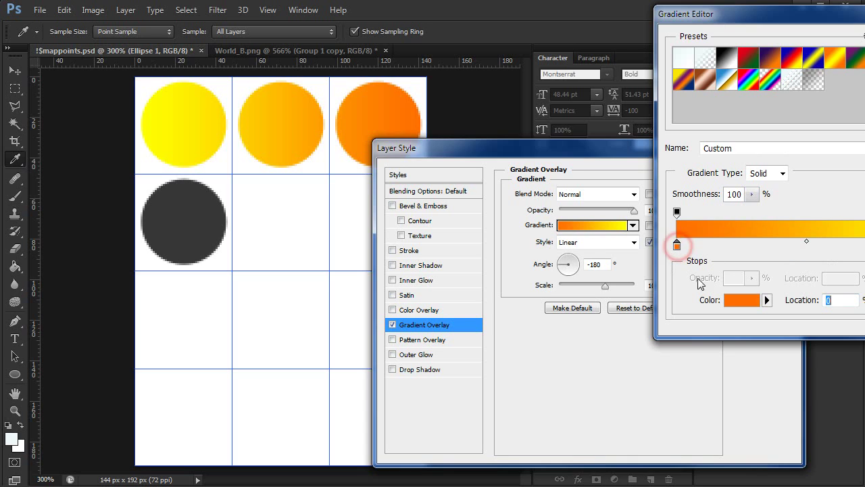
pyautogui.click(734, 300)
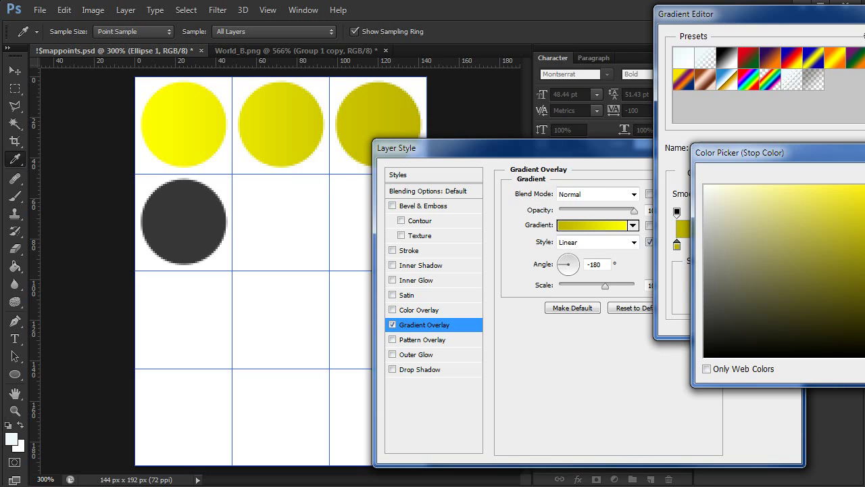
pyautogui.press('Return')
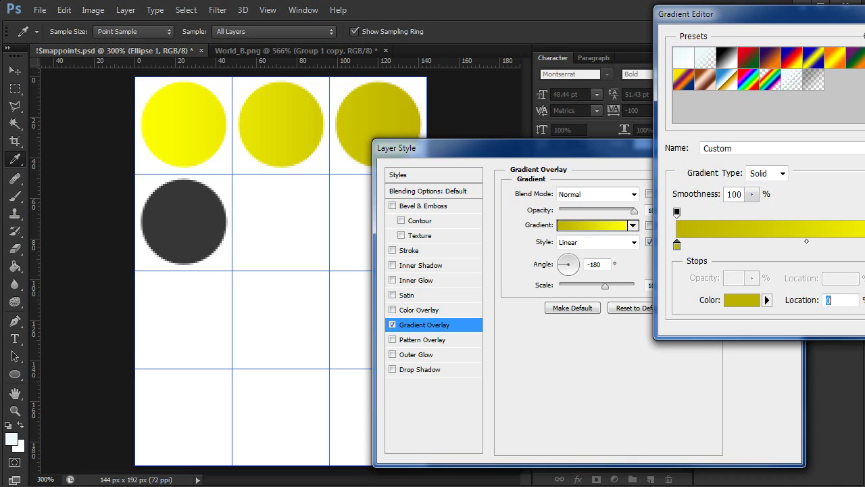
pyautogui.press('Return')
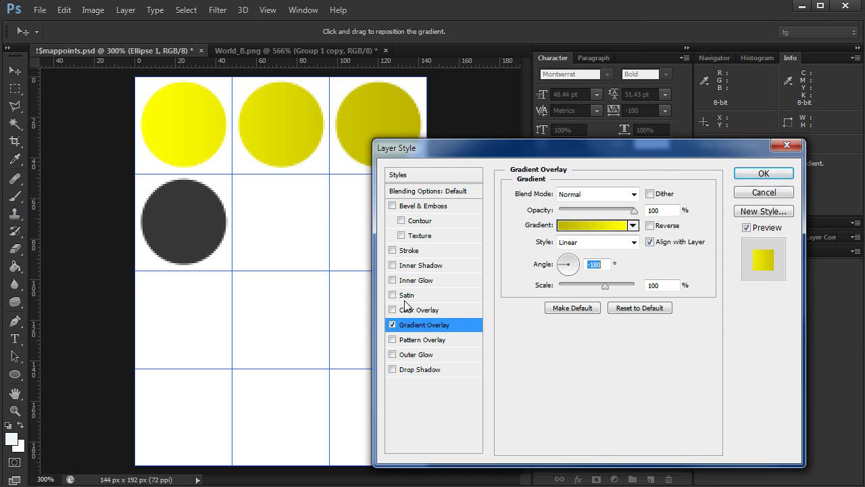
# Add a 4 px dark gold stroke positioned Inside to the first-row circles and apply the layer style.
pyautogui.click(406, 249)
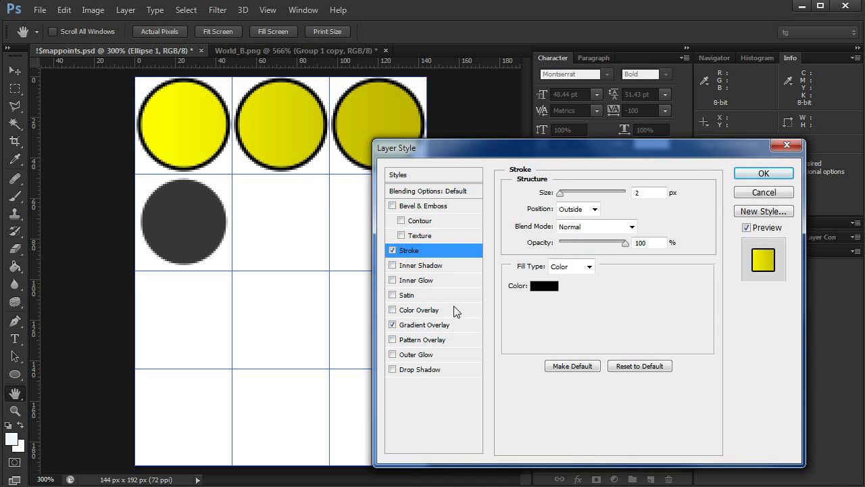
pyautogui.click(552, 288)
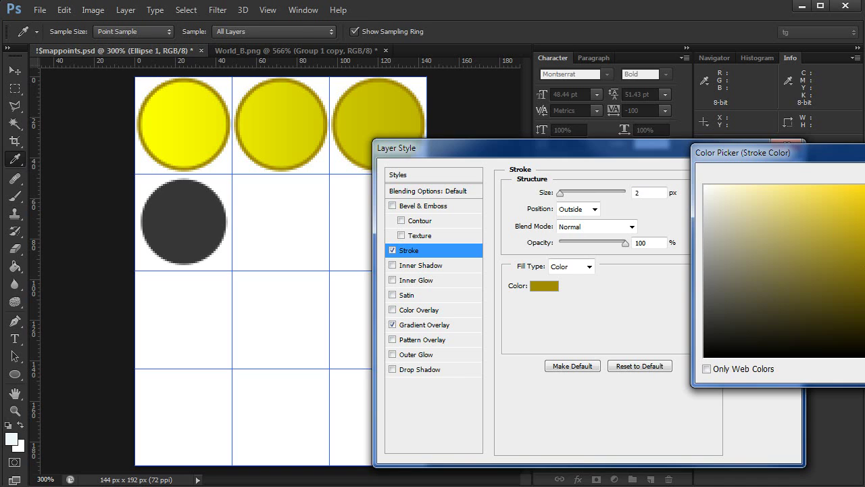
pyautogui.press('Return')
pyautogui.moveTo(560, 192); pyautogui.dragTo(564, 196)
pyautogui.click(595, 209)
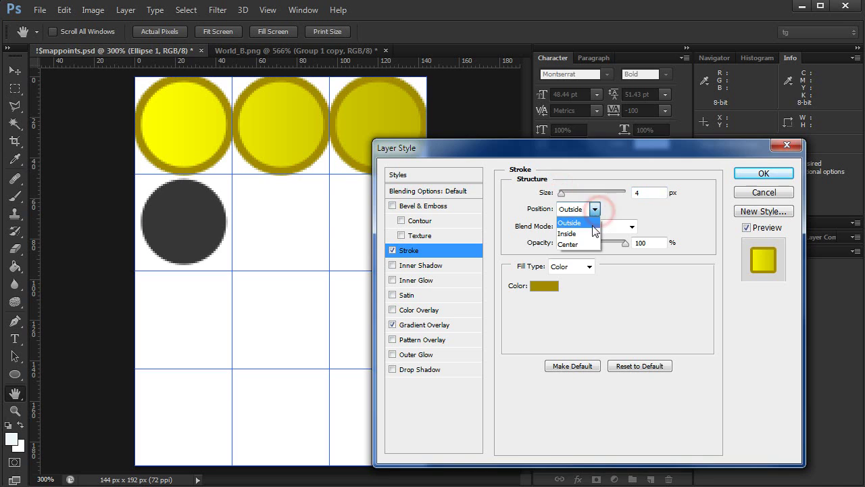
pyautogui.click(582, 228)
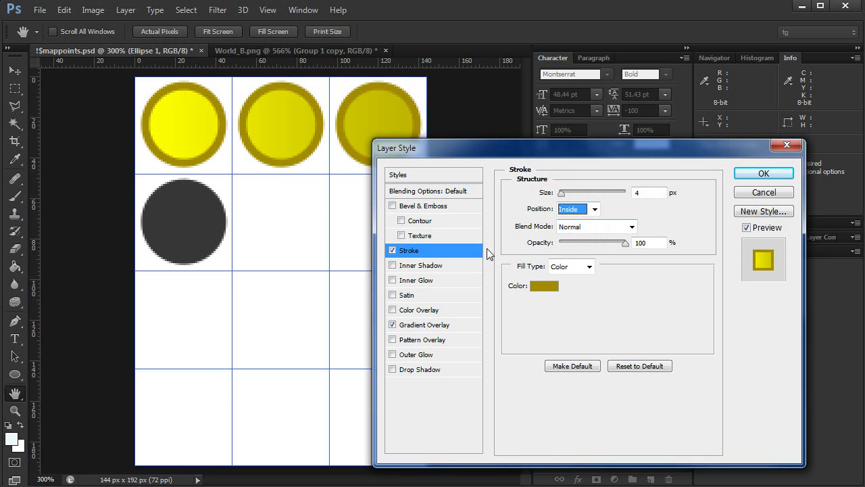
pyautogui.click(764, 173)
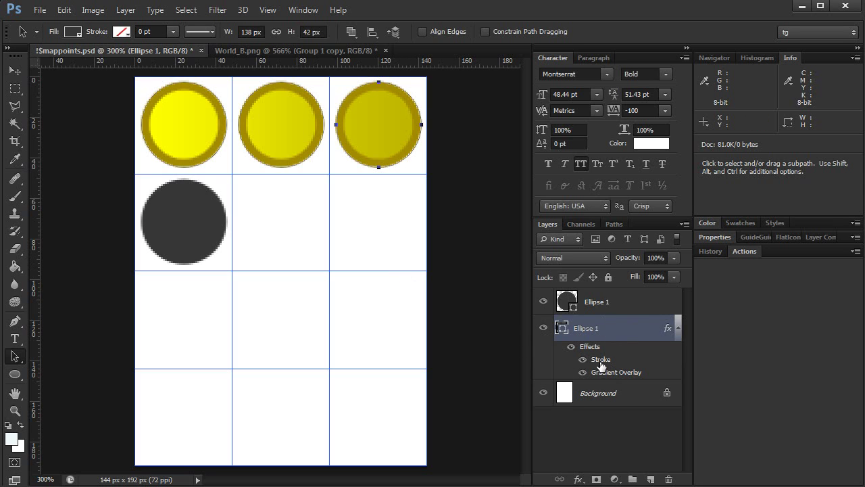
# Copy the stroke effect onto the second-row circle's layer and recolour it a very dark grey.
pyautogui.keyDown('alt'); pyautogui.moveTo(601, 363); pyautogui.dragTo(642, 305); pyautogui.keyUp('alt')
pyautogui.doubleClick(604, 334)
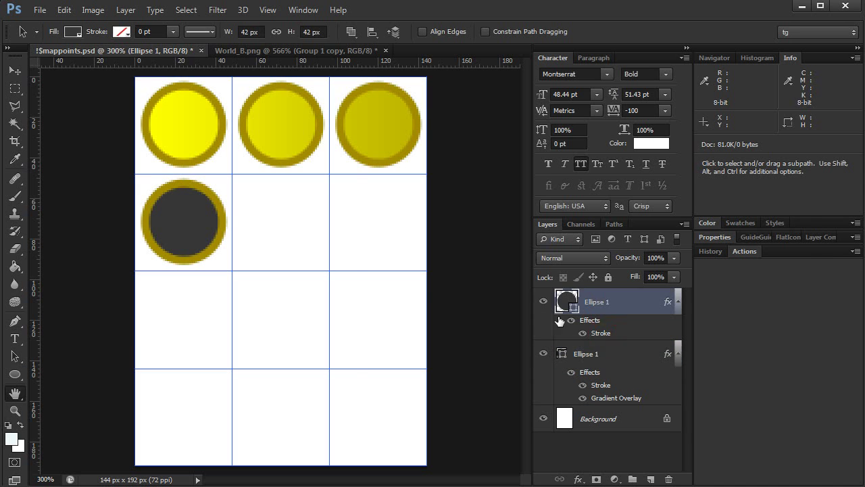
pyautogui.click(547, 287)
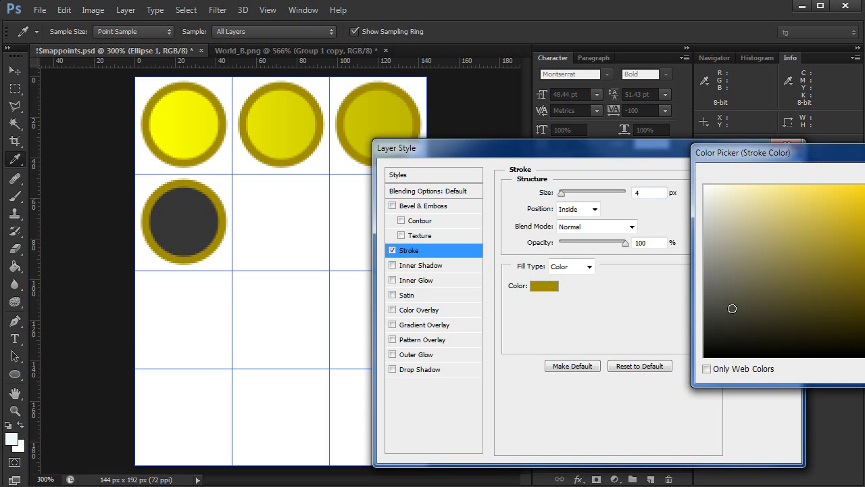
pyautogui.click(630, 302)
pyautogui.click(709, 277)
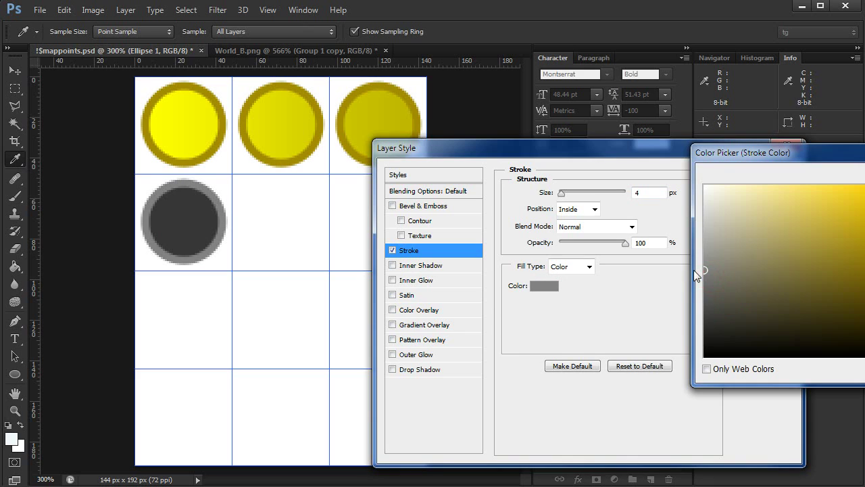
pyautogui.click(714, 283)
pyautogui.click(718, 301)
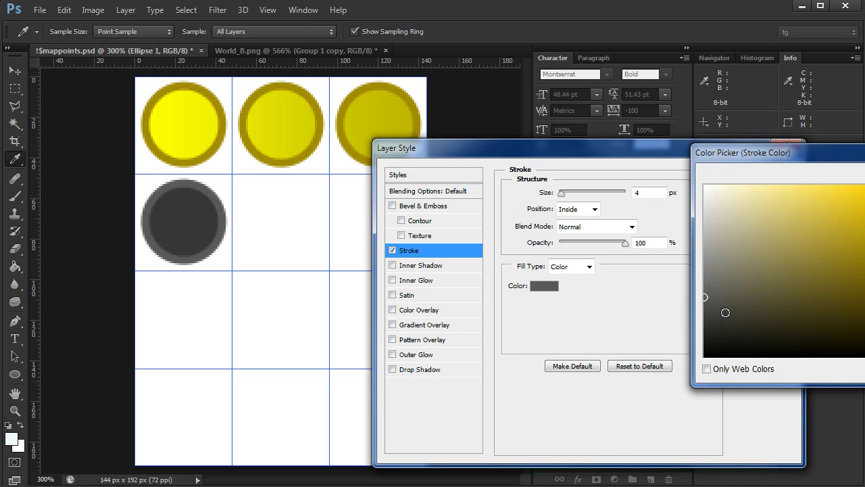
pyautogui.click(703, 326)
pyautogui.press('Return')
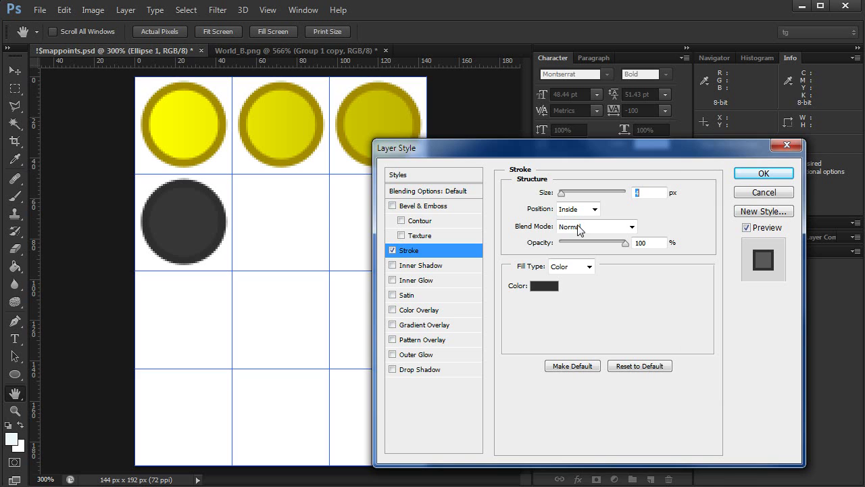
pyautogui.click(760, 175)
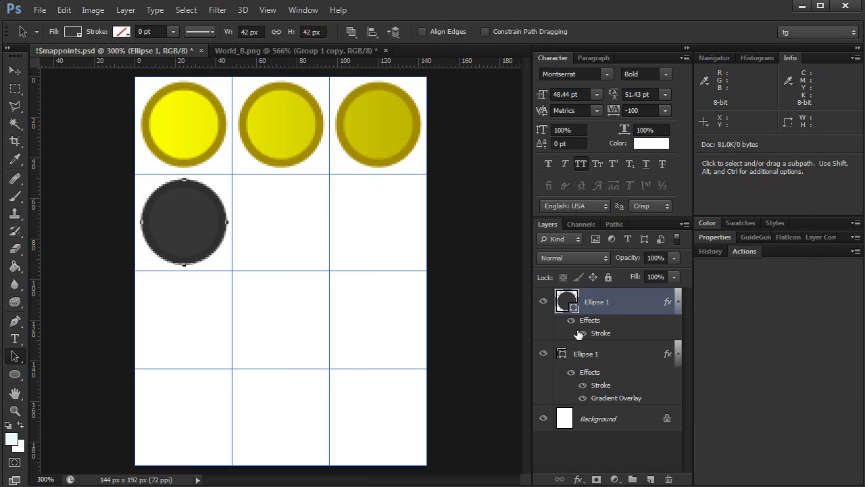
# Recolour the second-row circle's fill medium grey and save the document.
pyautogui.doubleClick(567, 301)
pyautogui.moveTo(728, 279); pyautogui.dragTo(704, 273)
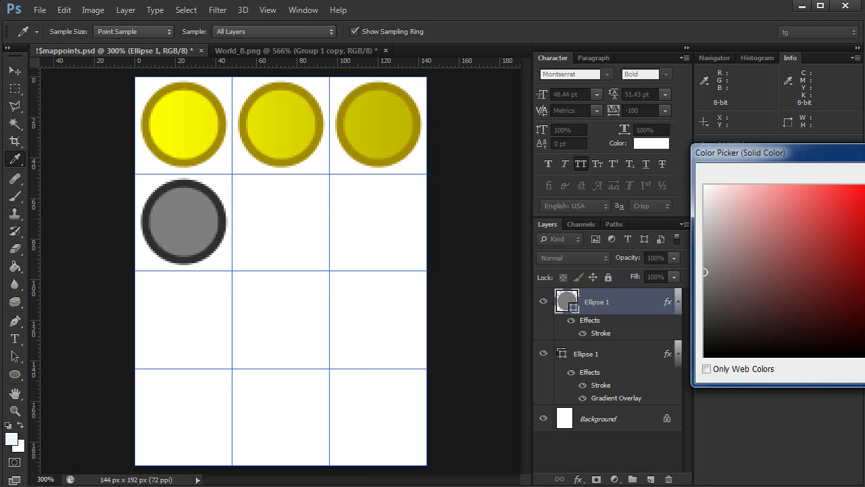
pyautogui.press('Return')
pyautogui.hotkey('ctrl', 's')
# Hide the Background layer and locate !$mappoints.png in the project's characters folder in Q-Dir.
pyautogui.click(544, 419)
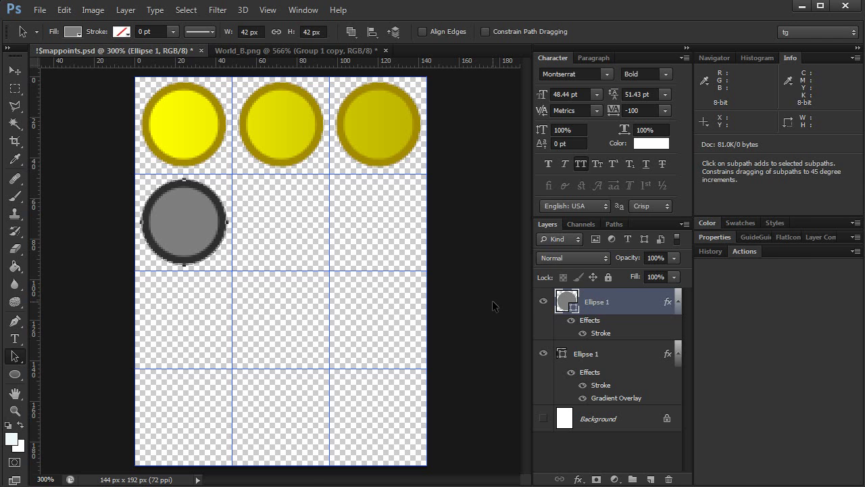
pyautogui.hotkey('alt', 'Tab')
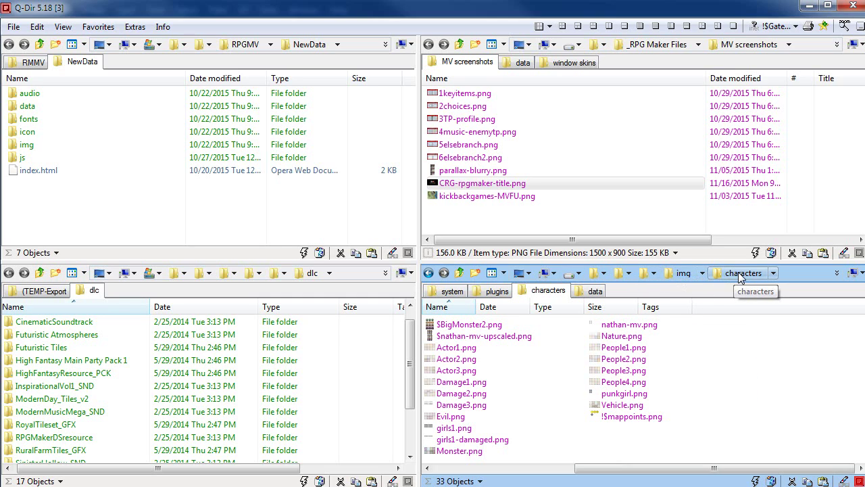
pyautogui.click(638, 417)
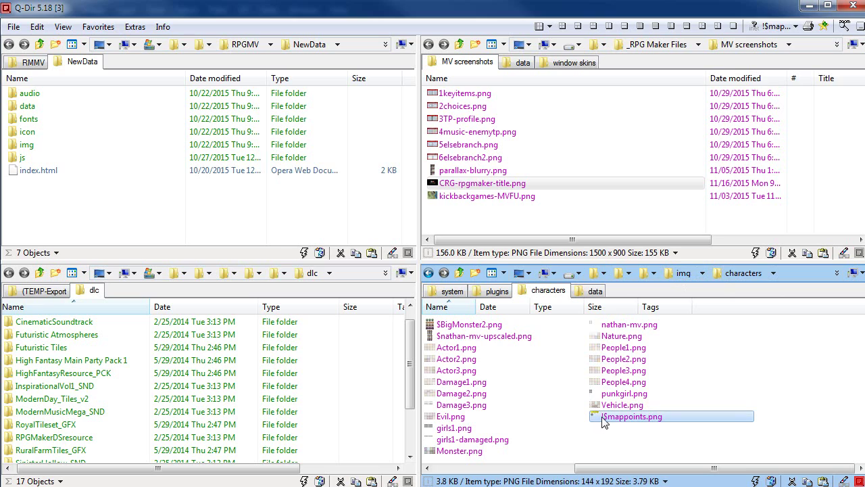
pyautogui.click(647, 430)
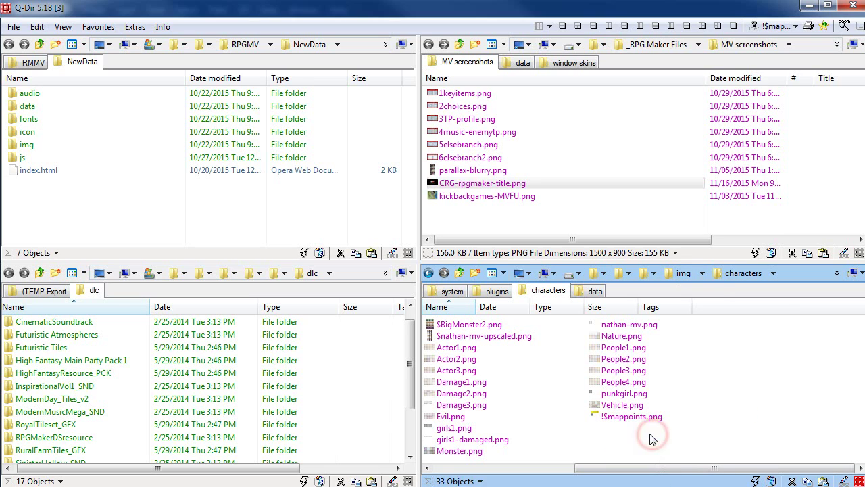
# Switch to RPG Maker MV and set the House Parallax transfer event's image to the bright yellow circle from !$mappoints.
pyautogui.hotkey('alt', 'Tab')
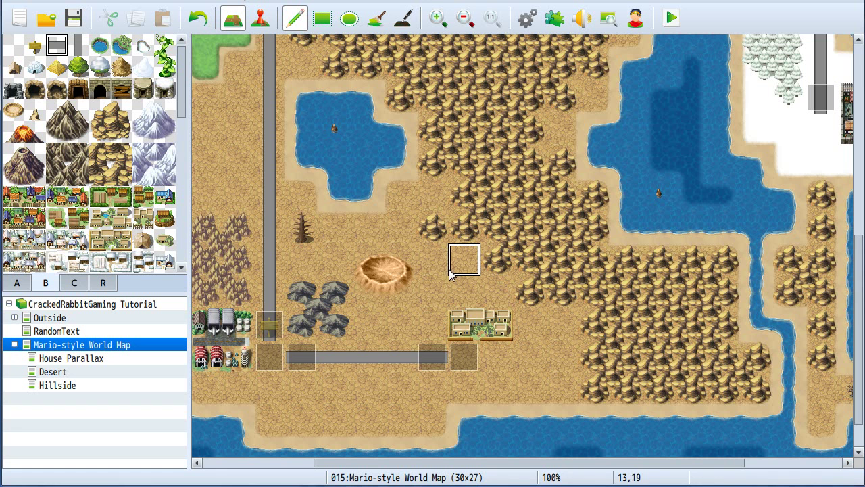
pyautogui.press('F6')
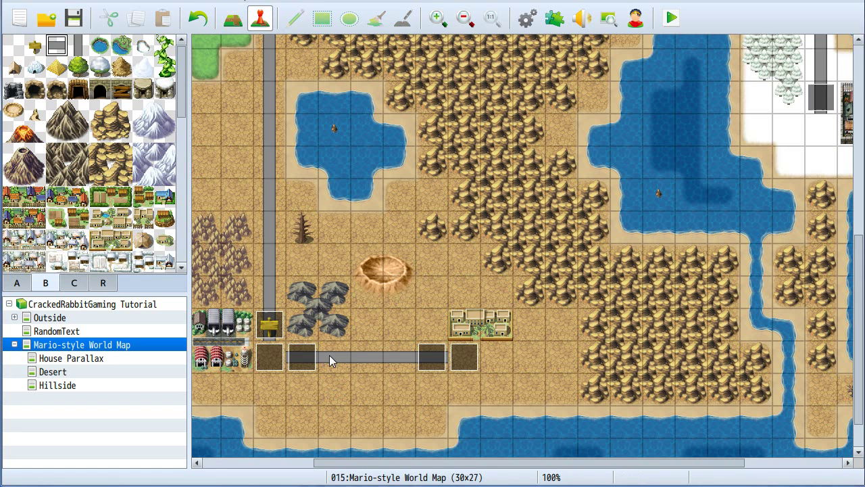
pyautogui.doubleClick(457, 355)
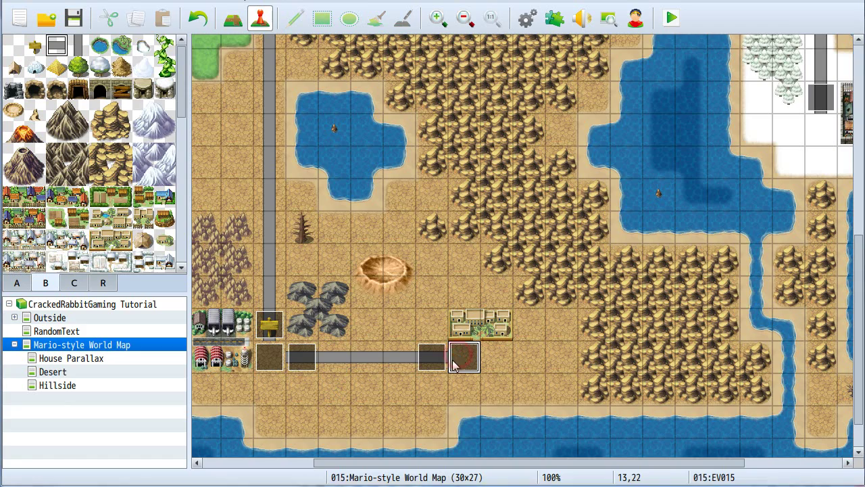
pyautogui.doubleClick(136, 286)
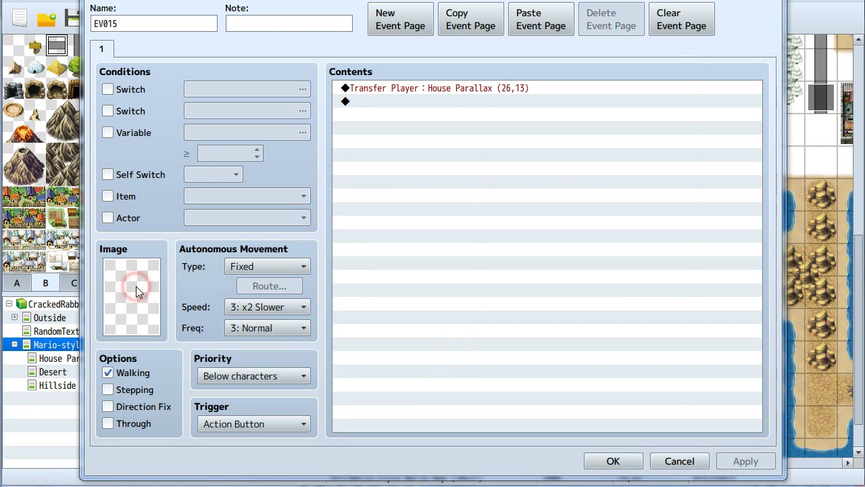
pyautogui.moveTo(325, 139); pyautogui.dragTo(316, 274)
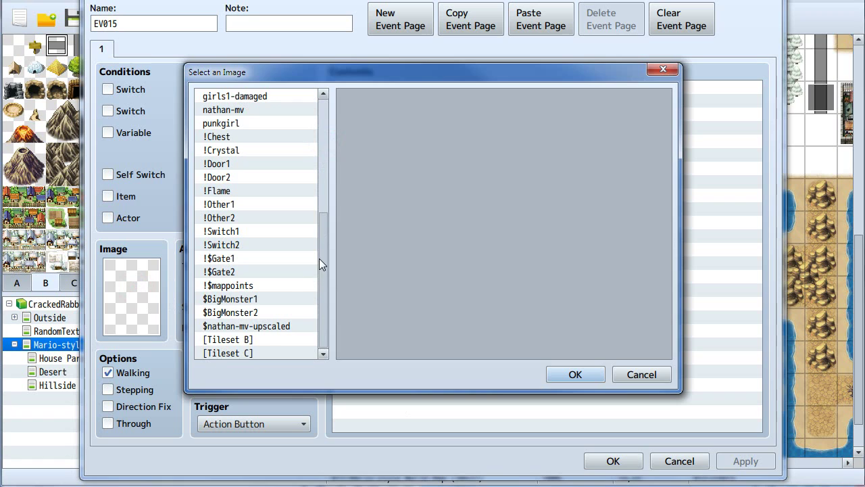
pyautogui.click(222, 286)
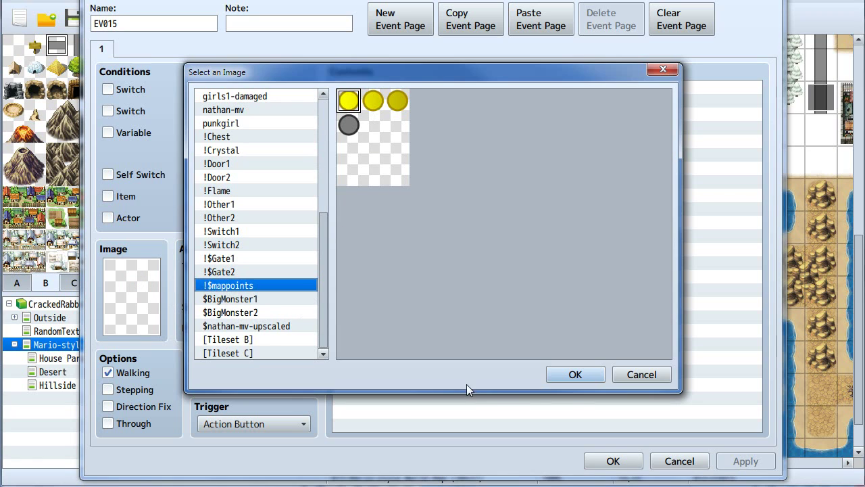
pyautogui.click(567, 375)
# Enable Stepping and Direction Fix and disable Walking for the House Parallax transfer event, keeping the bright yellow circle as its image.
pyautogui.click(123, 389)
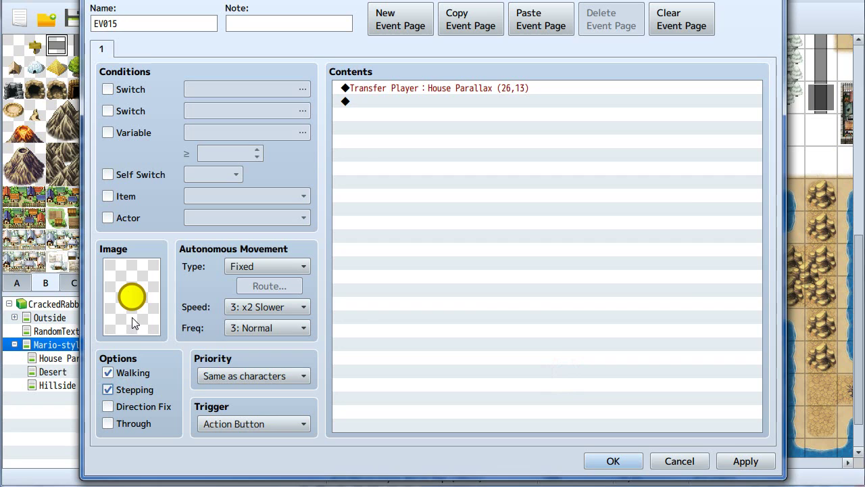
pyautogui.doubleClick(133, 321)
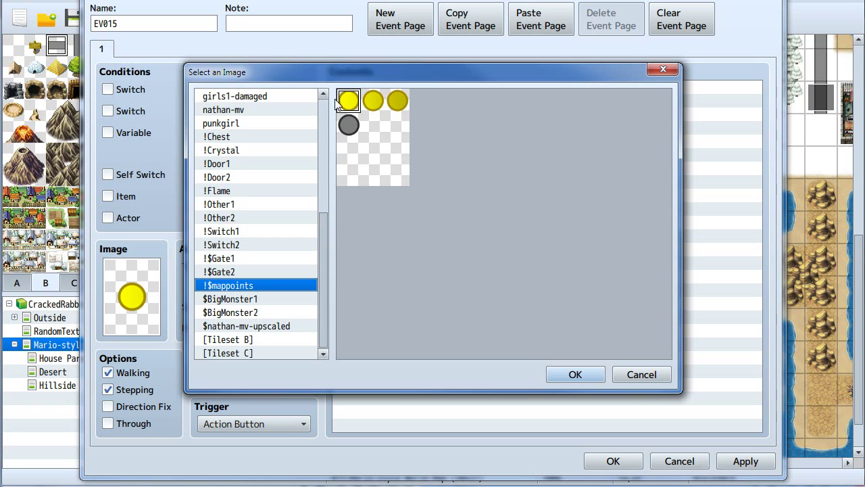
pyautogui.click(574, 374)
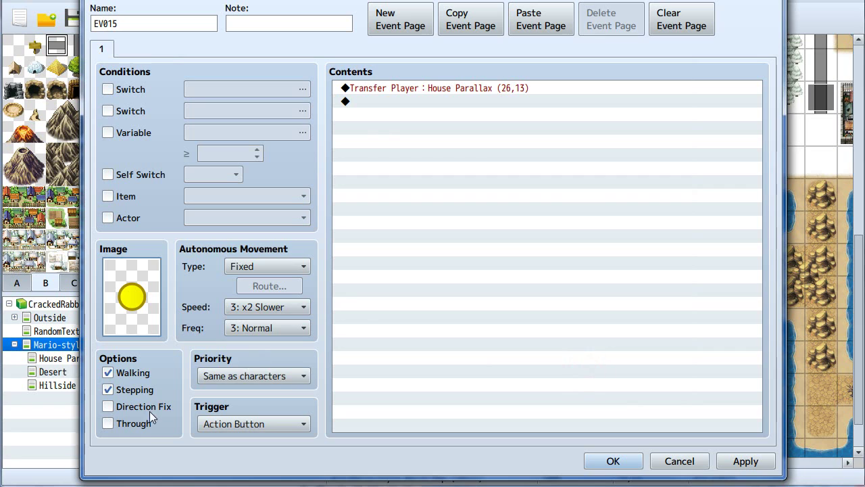
pyautogui.click(125, 375)
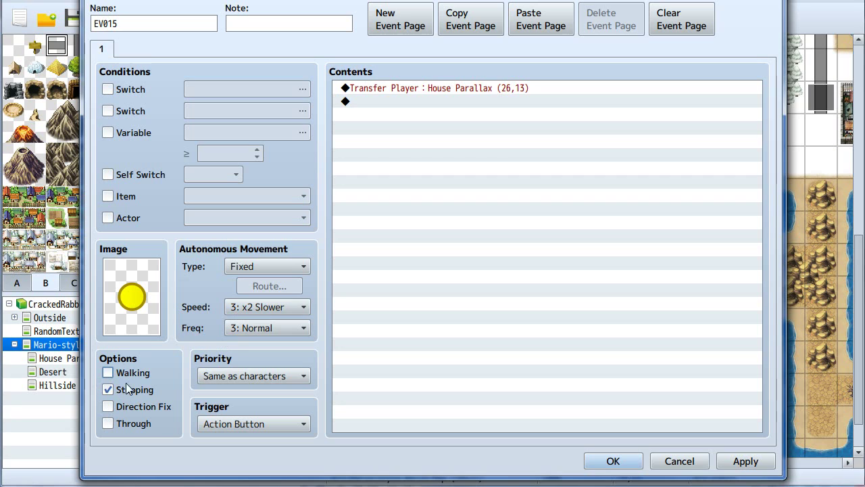
pyautogui.click(124, 411)
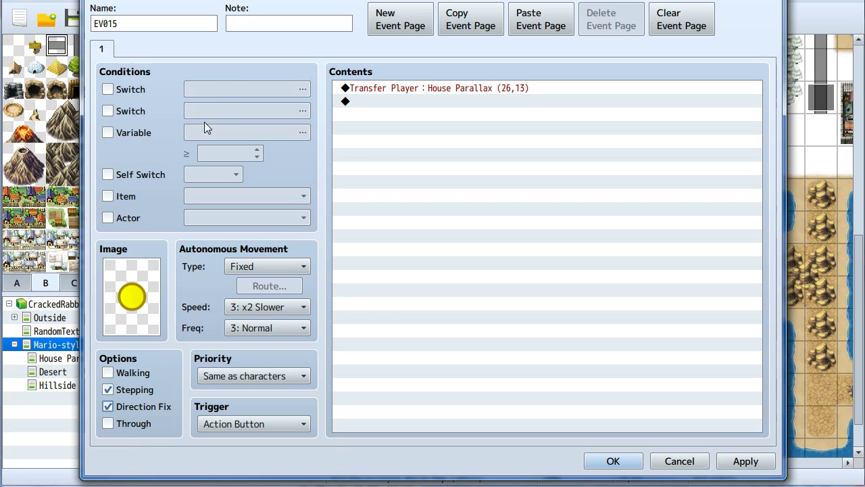
# Set the event's priority to Below characters, keep the Action Button trigger, and accept the event.
pyautogui.click(240, 376)
pyautogui.click(248, 393)
pyautogui.click(246, 422)
pyautogui.click(248, 424)
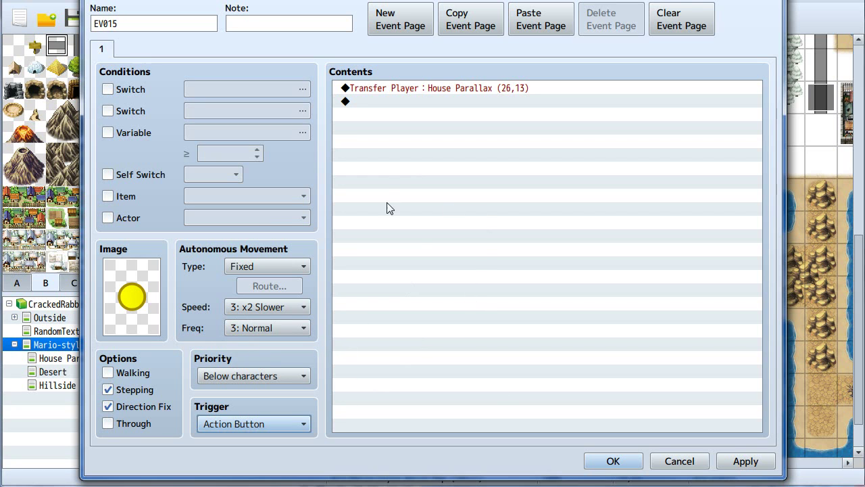
pyautogui.click(612, 460)
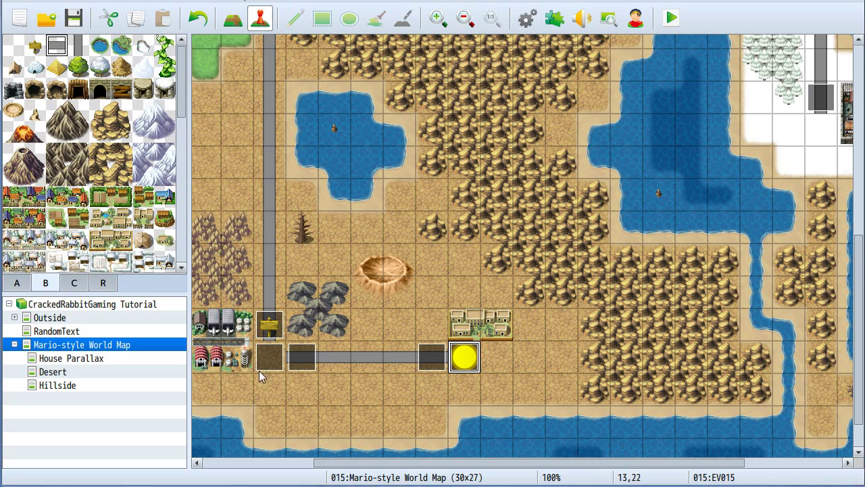
# Open the Desert transfer event at 7,22 and set its image to the bright yellow circle from !$mappoints.
pyautogui.click(333, 359)
pyautogui.click(271, 361)
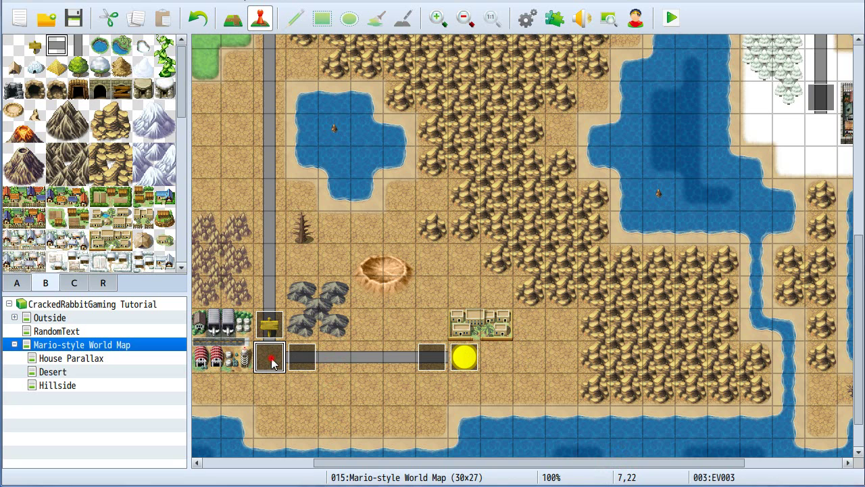
pyautogui.doubleClick(271, 362)
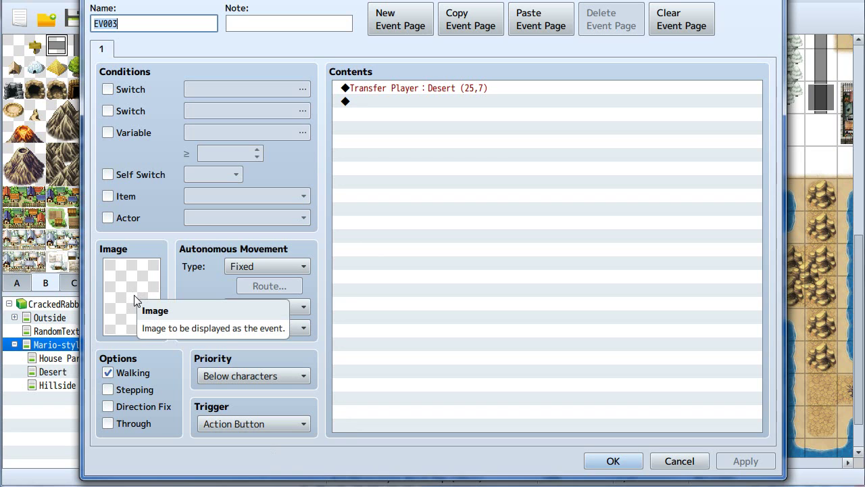
pyautogui.doubleClick(134, 295)
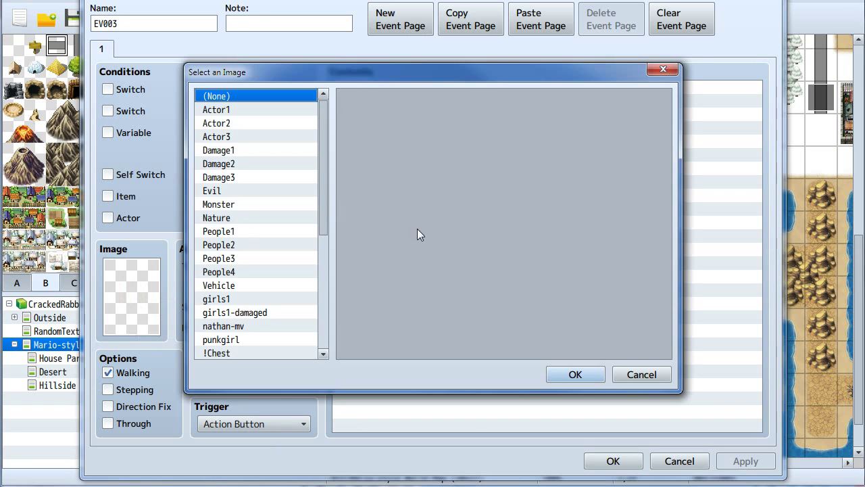
pyautogui.scroll(-1, 293, 252)
pyautogui.scroll(-5, 283, 271)
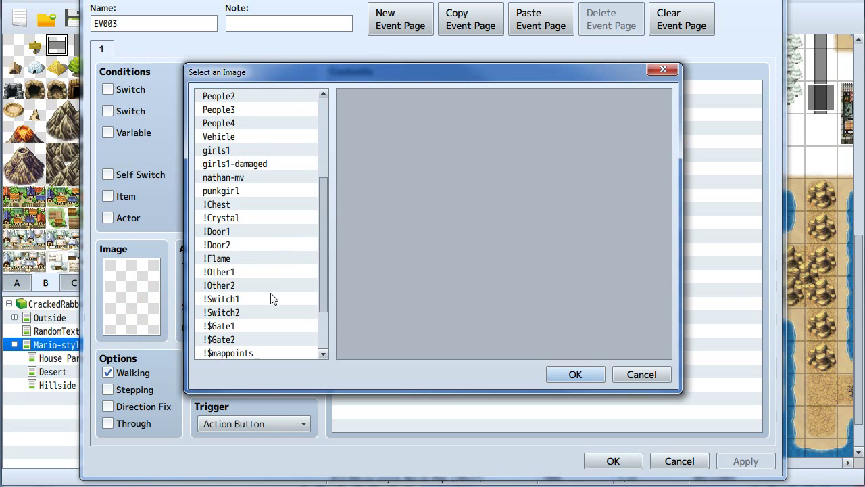
pyautogui.click(251, 312)
pyautogui.click(568, 374)
# Enable Stepping and set the priority to Below characters for the Desert transfer event, and accept it.
pyautogui.click(109, 389)
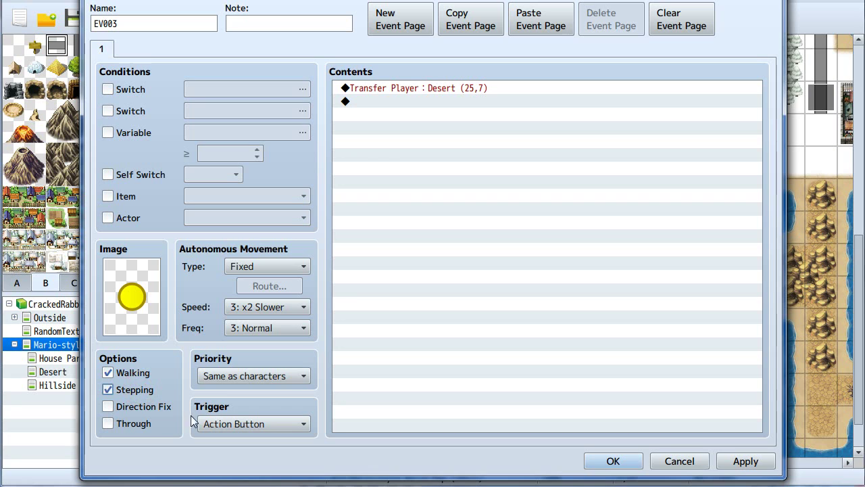
pyautogui.click(243, 376)
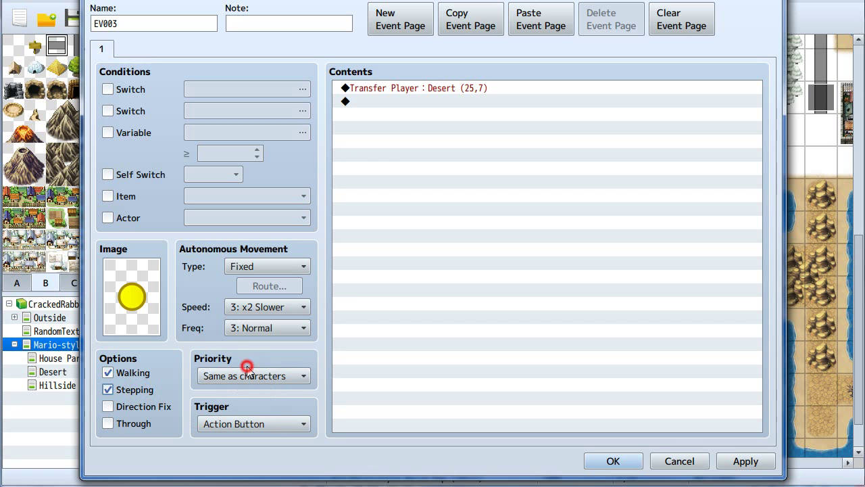
pyautogui.moveTo(242, 377); pyautogui.dragTo(243, 393)
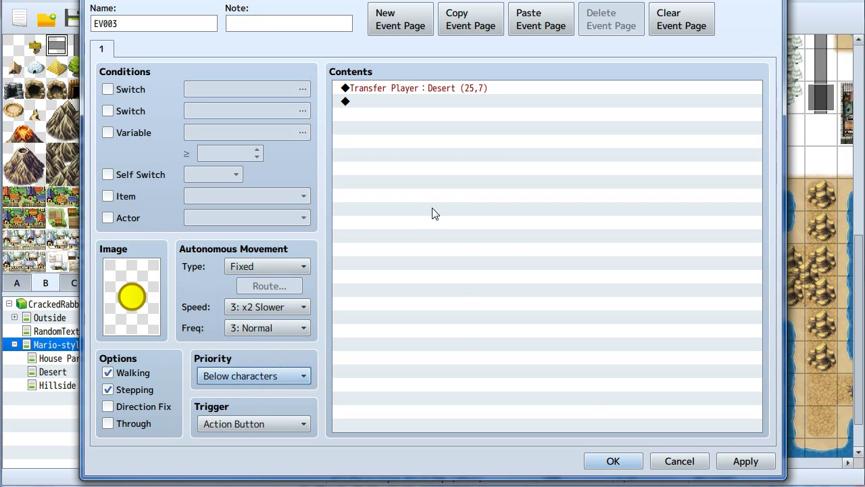
pyautogui.click(611, 462)
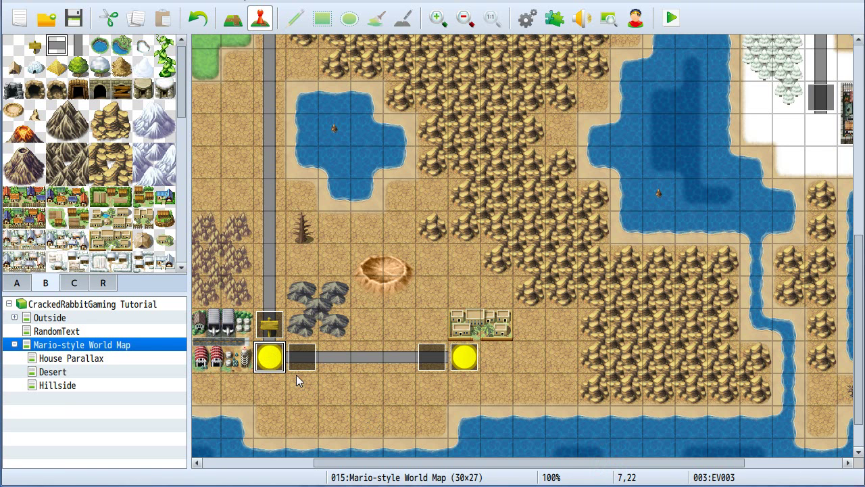
# Open the Hillside transfer event at 7,8 and set its image to the bright yellow circle from !$mappoints.
pyautogui.scroll(5, 295, 368)
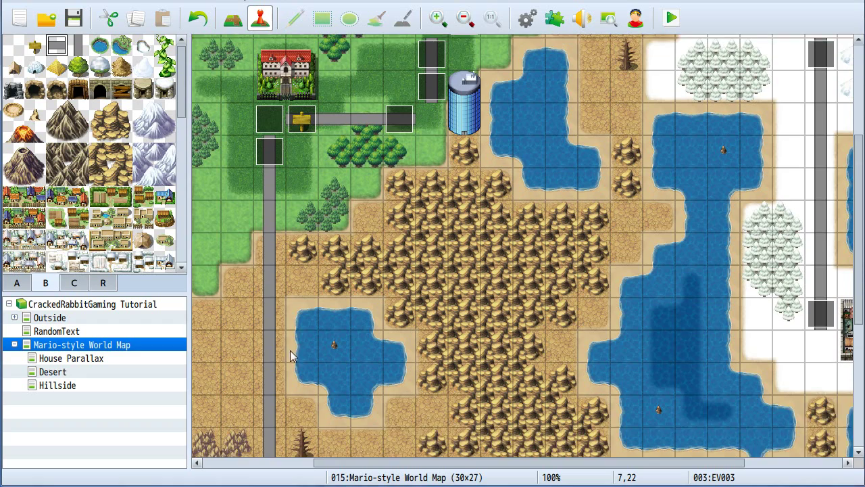
pyautogui.scroll(1, 290, 350)
pyautogui.scroll(-4, 271, 268)
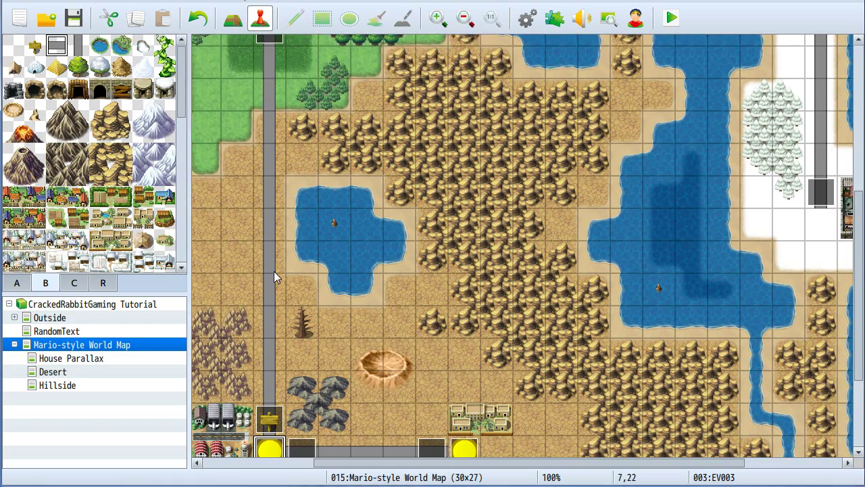
pyautogui.scroll(-2, 274, 277)
pyautogui.scroll(5, 278, 267)
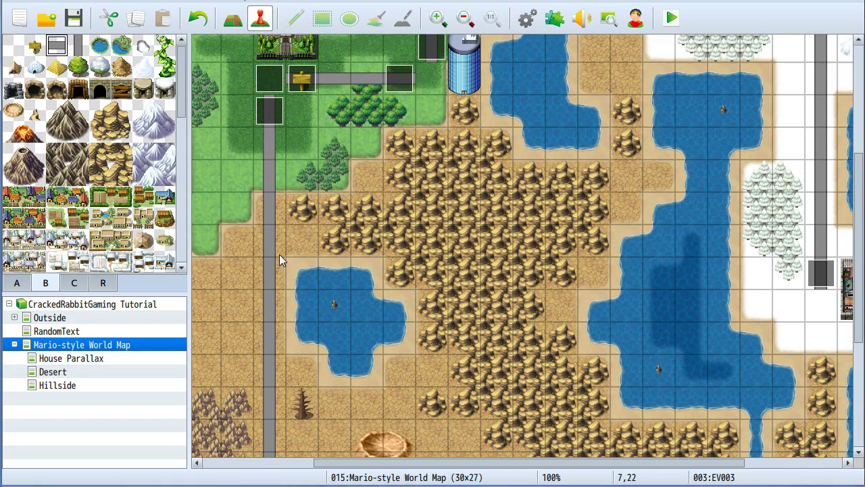
pyautogui.scroll(2, 300, 169)
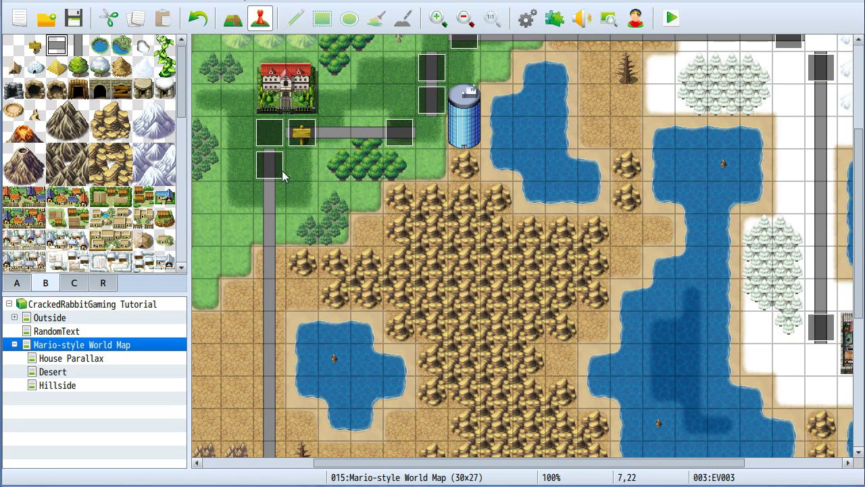
pyautogui.doubleClick(269, 133)
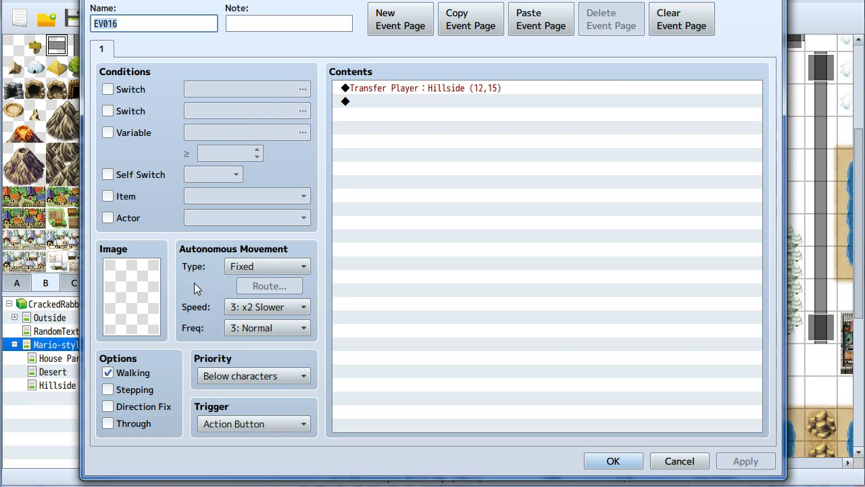
pyautogui.doubleClick(125, 295)
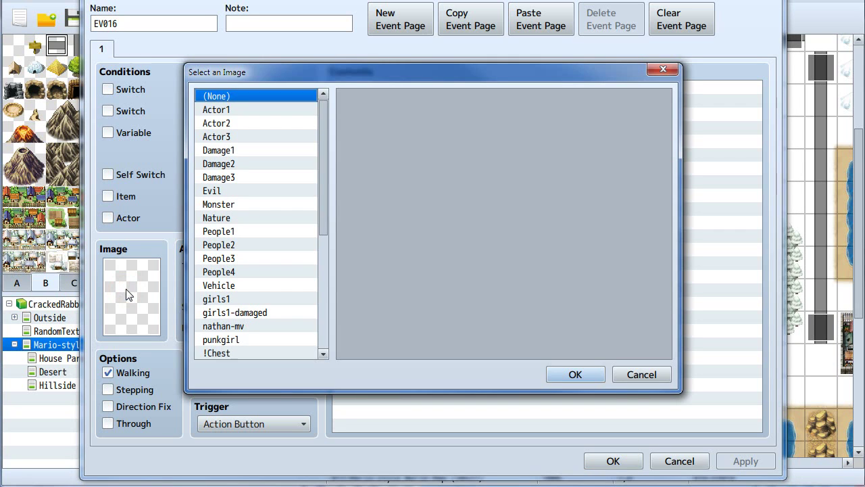
pyautogui.click(638, 374)
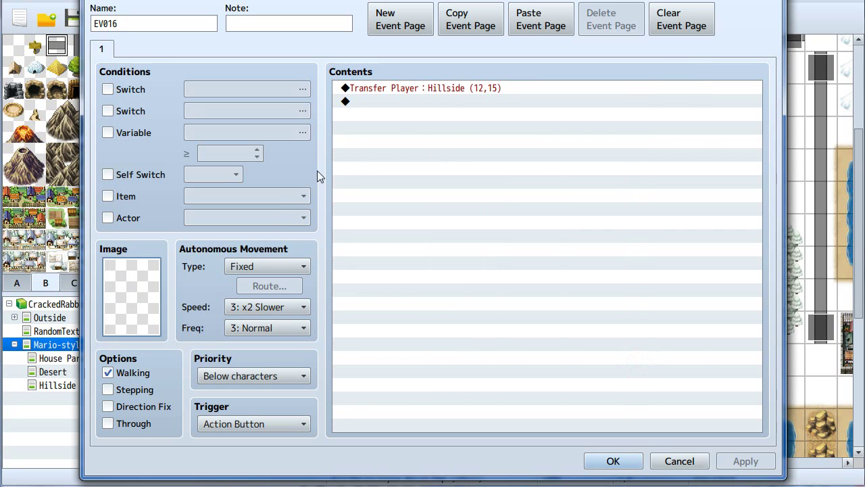
pyautogui.doubleClick(140, 295)
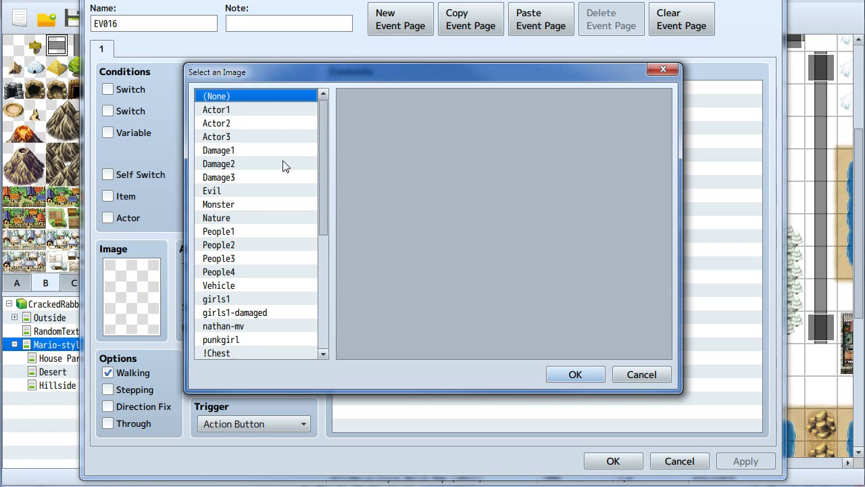
pyautogui.moveTo(321, 211); pyautogui.dragTo(319, 323)
pyautogui.click(251, 286)
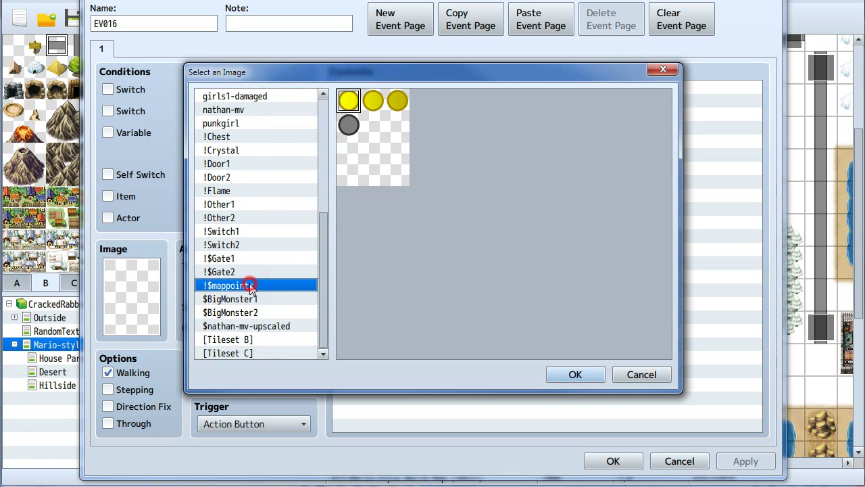
pyautogui.click(560, 376)
# Enable Stepping, disable Walking and keep the priority at Below characters for the Hillside transfer event.
pyautogui.click(116, 389)
pyautogui.click(230, 376)
pyautogui.click(231, 390)
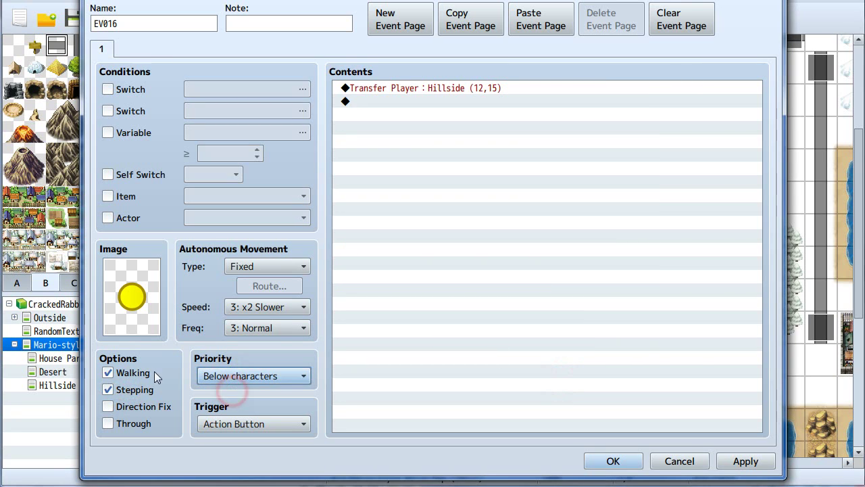
pyautogui.click(110, 372)
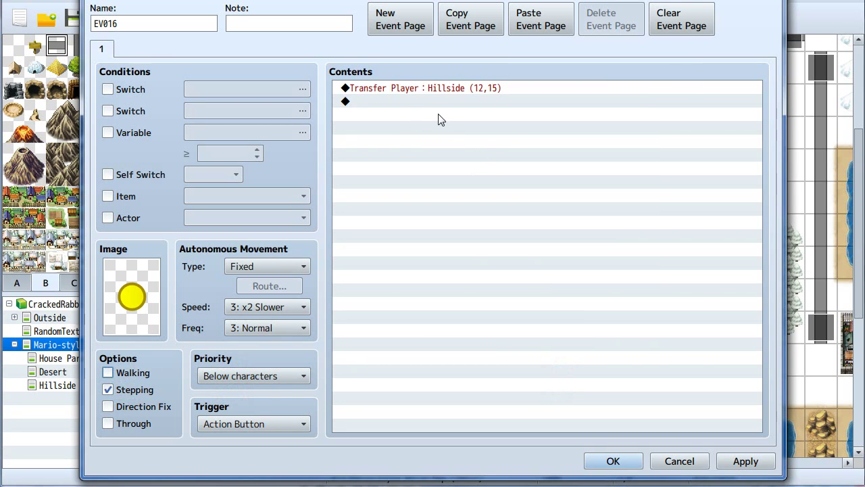
# Duplicate the Hillside event page as page 2, and clear page 1.
pyautogui.click(480, 19)
pyautogui.click(531, 21)
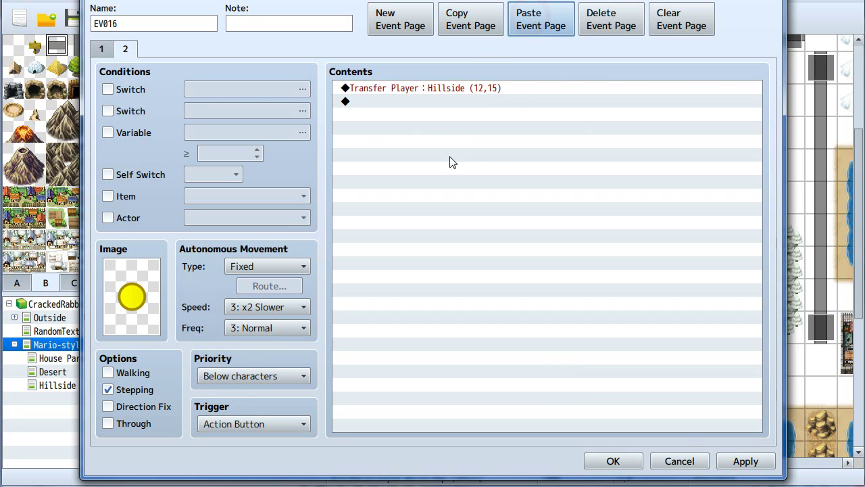
pyautogui.click(110, 51)
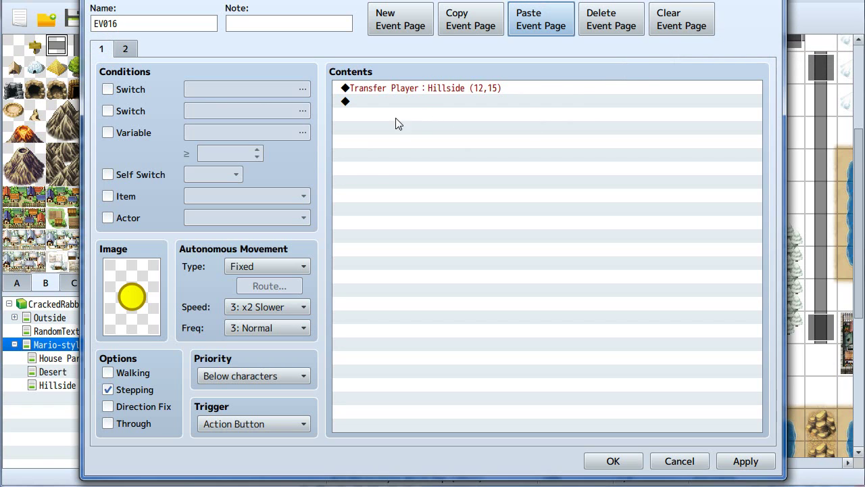
pyautogui.click(693, 21)
# Set the cleared page 1's image to the gray circle from !$mappoints, keeping its priority at Same as characters.
pyautogui.doubleClick(122, 294)
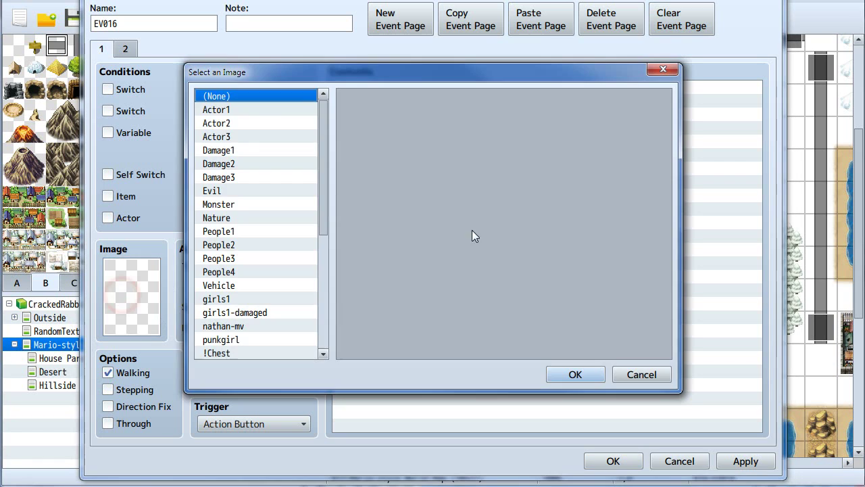
pyautogui.scroll(-6, 311, 265)
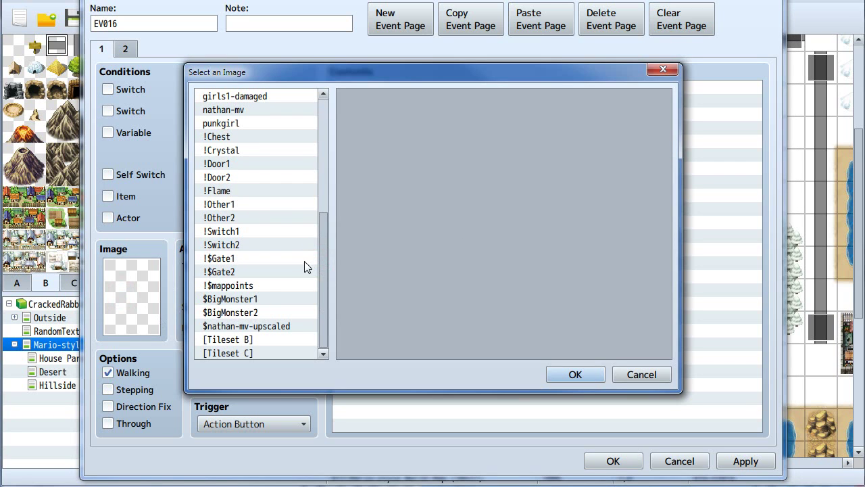
pyautogui.click(230, 285)
pyautogui.click(349, 125)
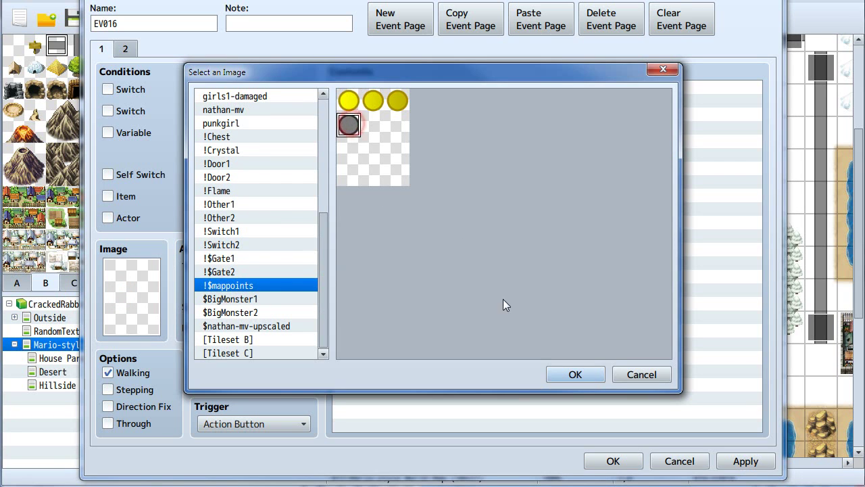
pyautogui.click(575, 374)
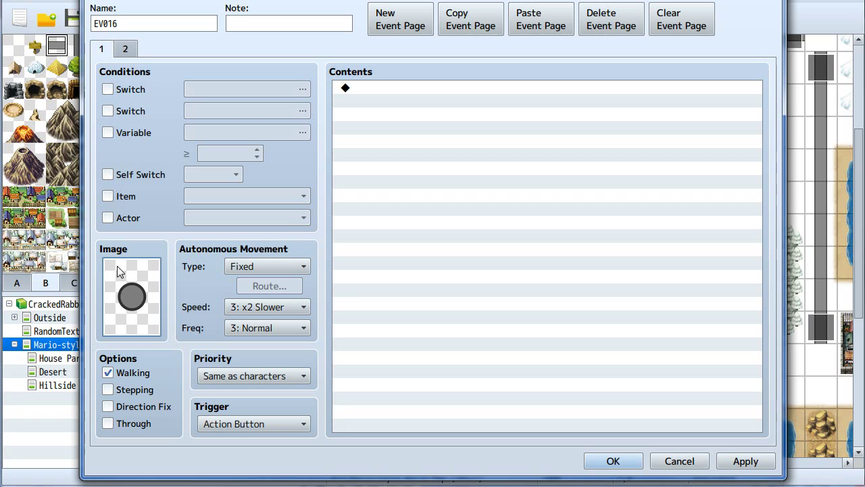
pyautogui.click(254, 377)
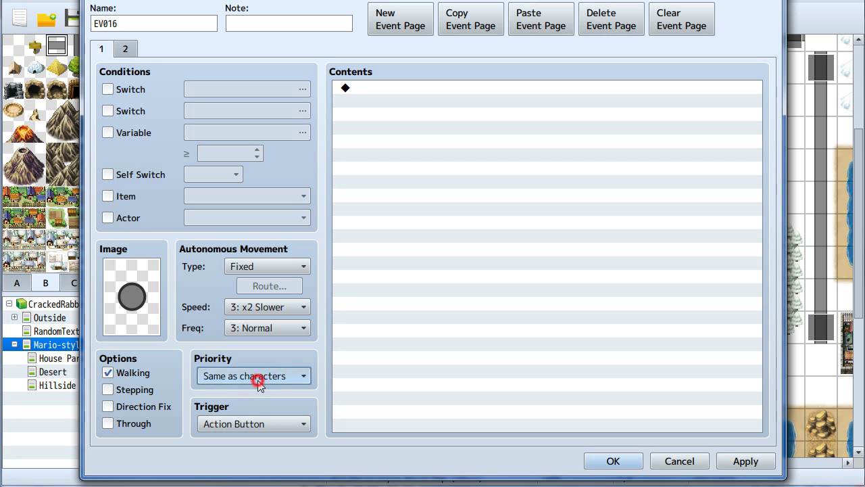
pyautogui.click(257, 380)
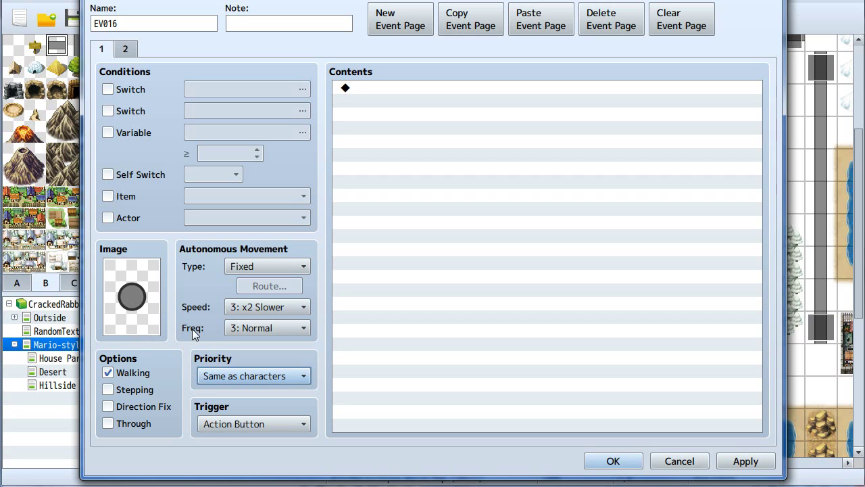
# Make page 2 require the variable 0005 map access to be at least 3, and accept the event.
pyautogui.click(127, 49)
pyautogui.click(108, 132)
pyautogui.click(223, 134)
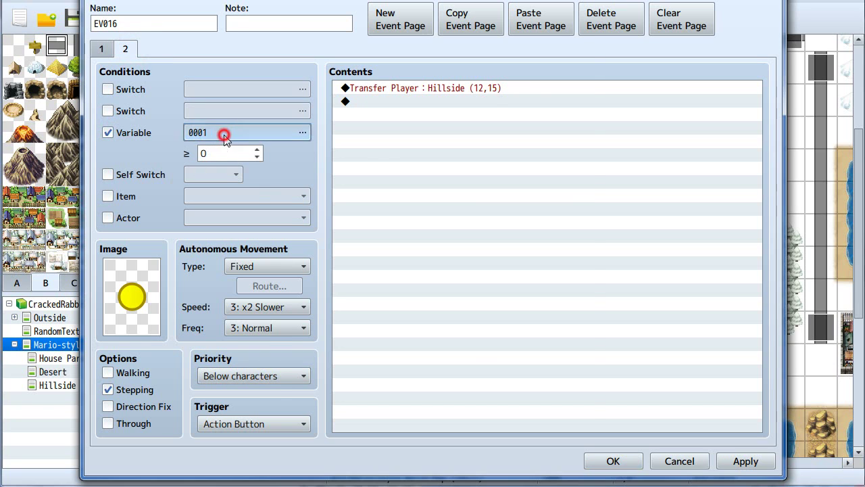
pyautogui.click(423, 399)
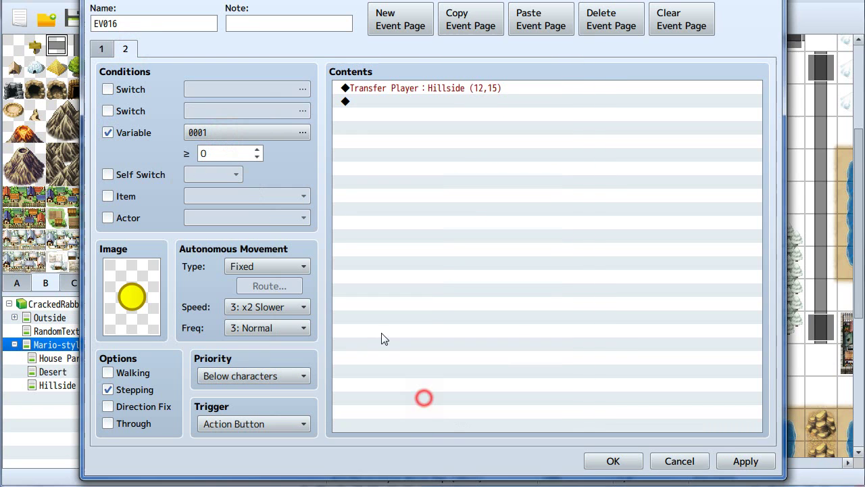
pyautogui.click(257, 150)
pyautogui.click(258, 150)
pyautogui.click(258, 150)
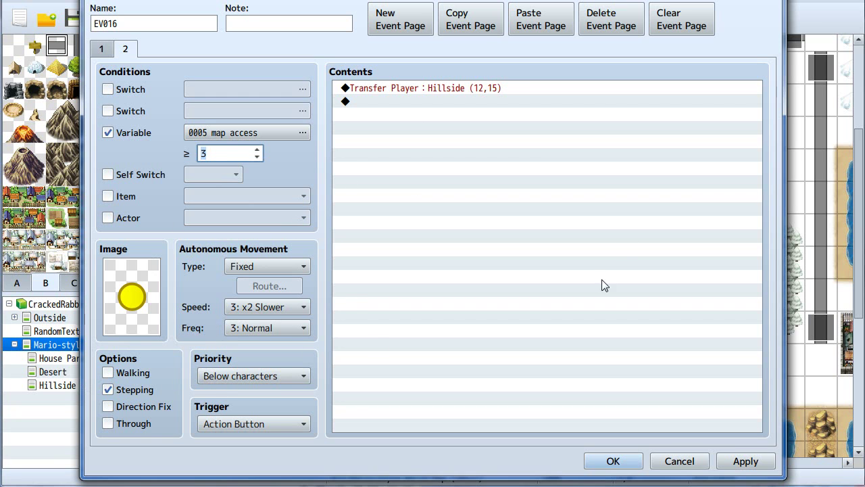
pyautogui.click(604, 462)
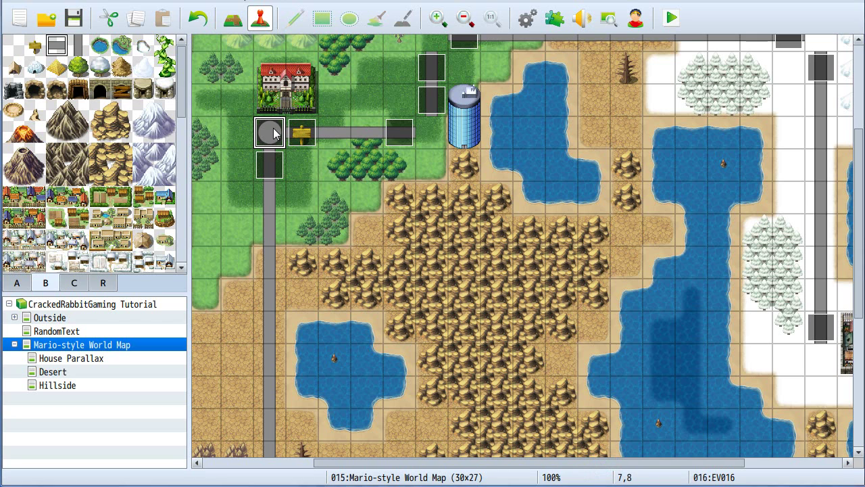
# Paste a copied gray-circle map point event onto the desert tile at 6,17.
pyautogui.scroll(-5, 330, 244)
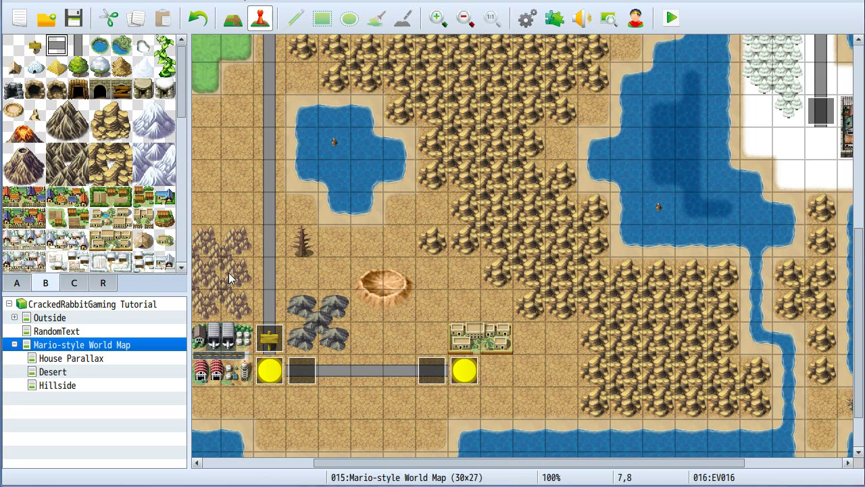
pyautogui.click(232, 213)
pyautogui.hotkey('ctrl', 'v')
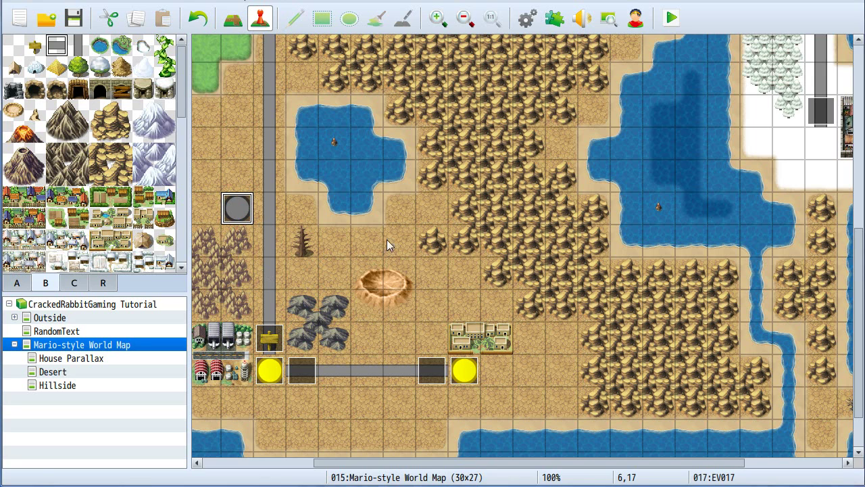
# Save the project, start a playtest, and walk the character out of the house onto the world map.
pyautogui.click(82, 17)
pyautogui.click(672, 18)
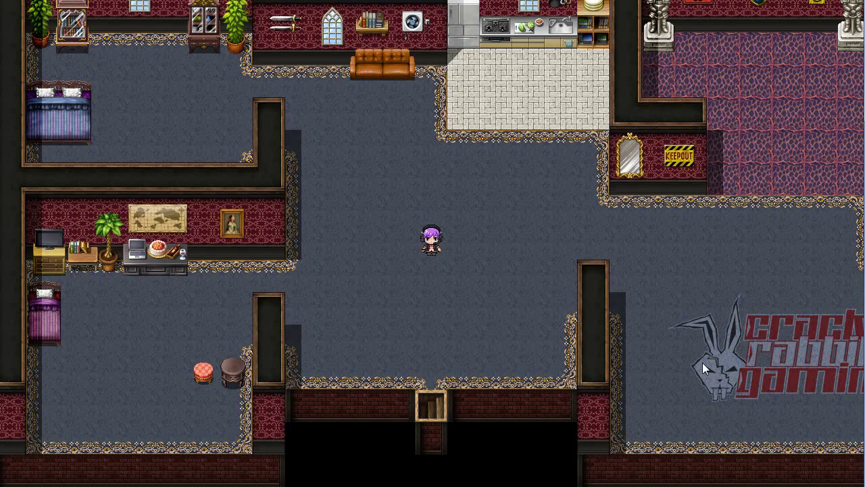
pyautogui.press('Down')
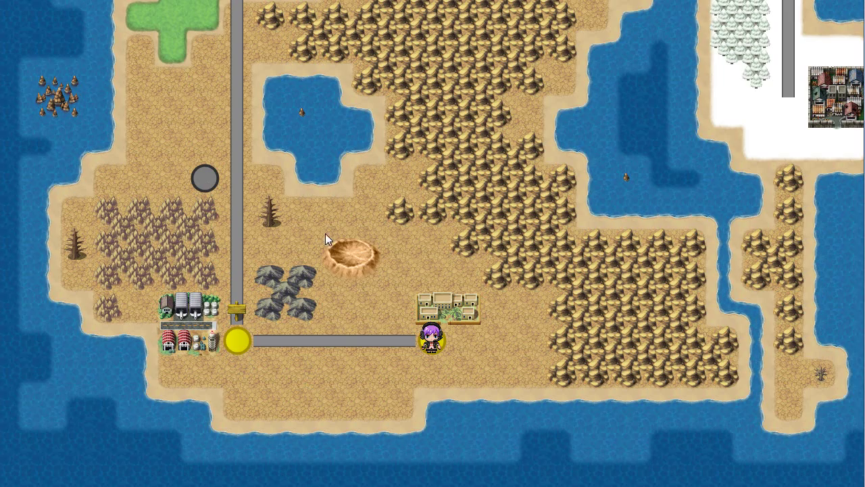
# Test walking the character back and forth along the horizontal road between the two yellow map points.
pyautogui.click(344, 294)
pyautogui.click(352, 314)
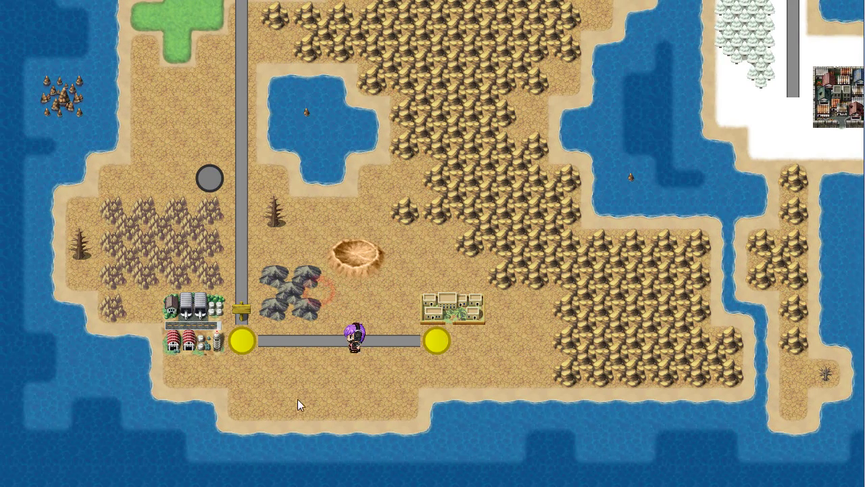
pyautogui.click(314, 394)
pyautogui.click(338, 367)
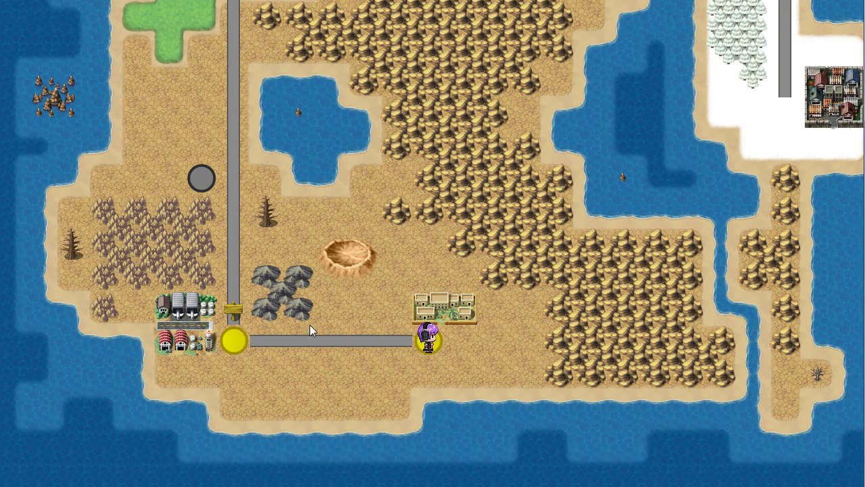
pyautogui.click(312, 341)
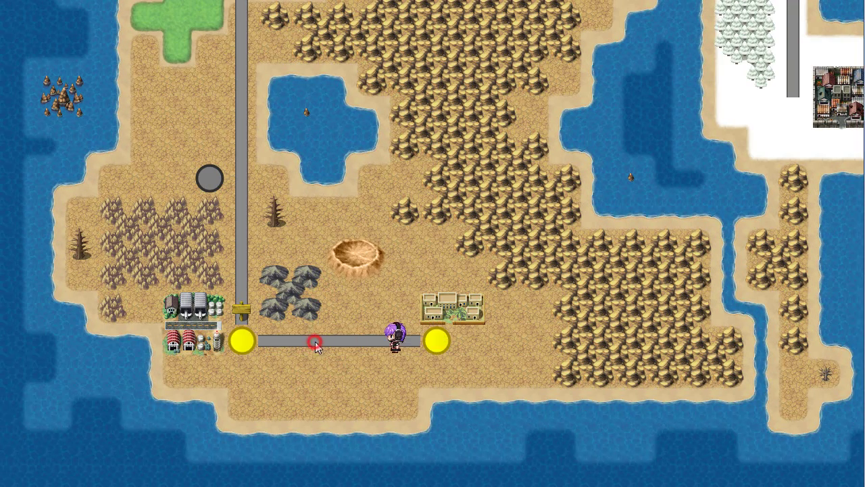
pyautogui.click(424, 336)
pyautogui.click(240, 338)
pyautogui.click(341, 338)
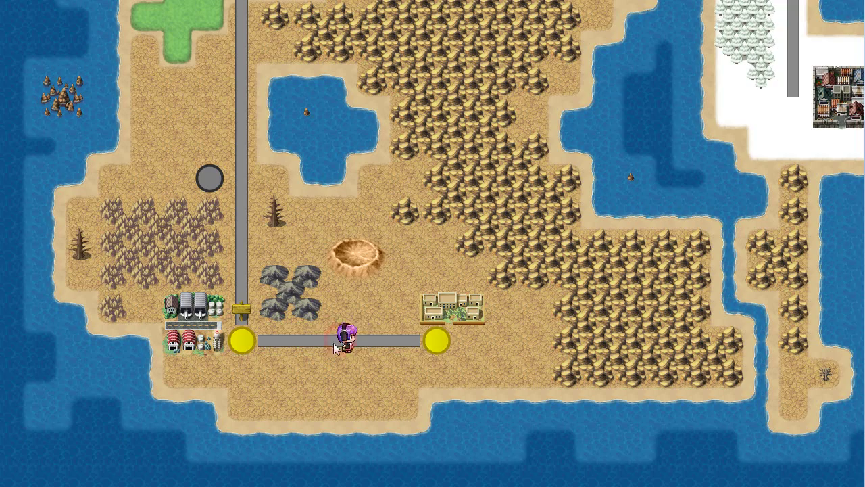
pyautogui.click(324, 377)
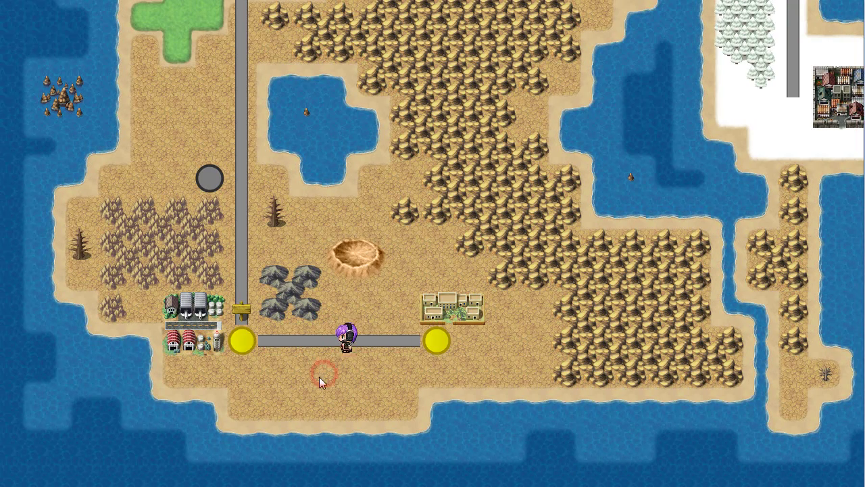
pyautogui.click(328, 267)
pyautogui.click(341, 234)
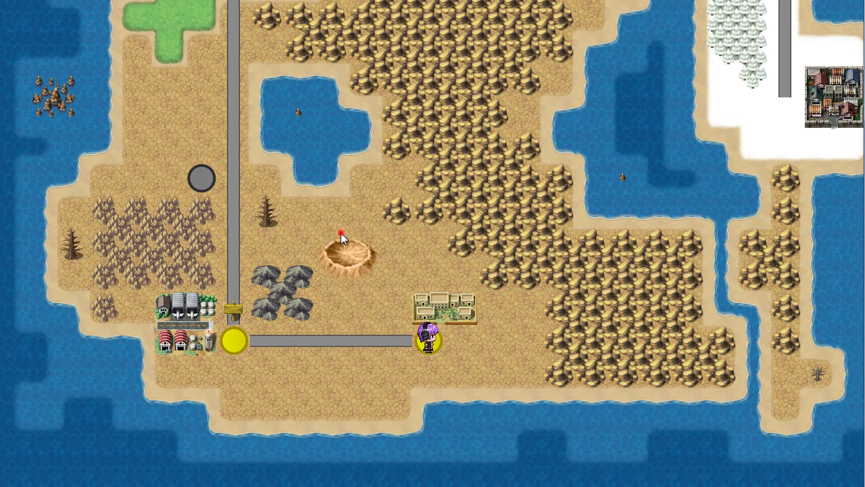
# Enter the Desert level from the yellow map point at the road's west end and speak to the red-haired character.
pyautogui.click(333, 238)
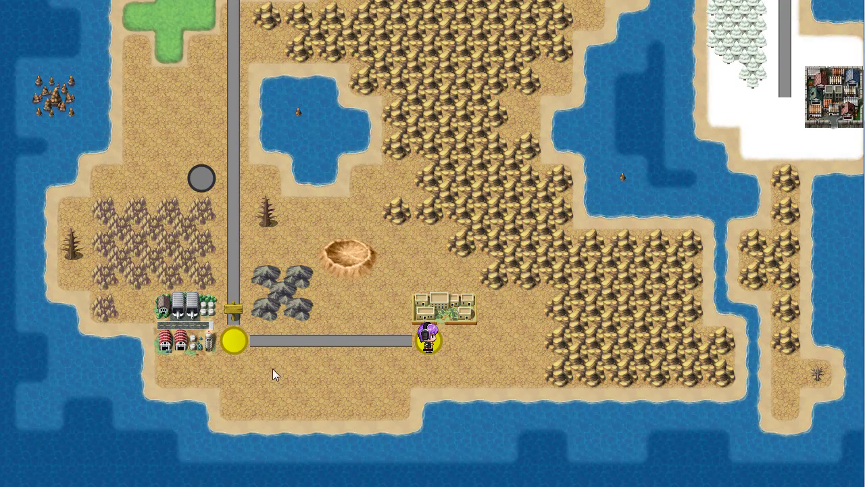
pyautogui.click(243, 338)
pyautogui.click(244, 339)
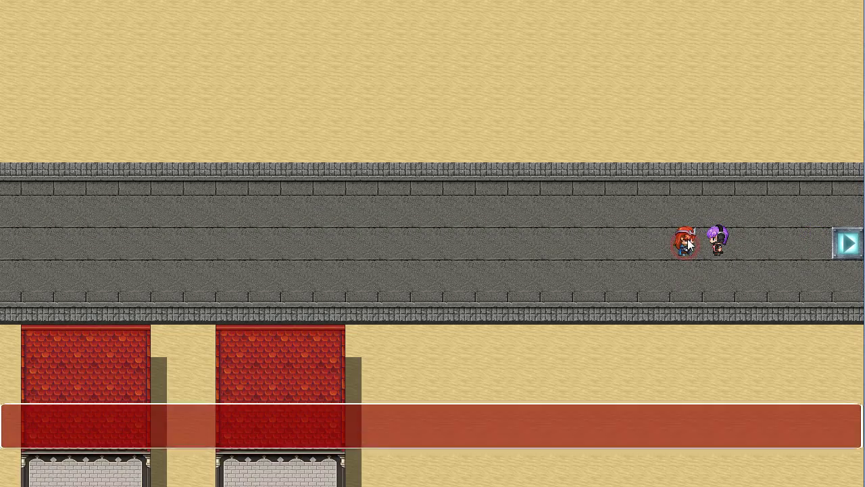
# Leave the Desert level through the arrow tile and walk the character north along the vertical road to the gray map point.
pyautogui.click(805, 235)
pyautogui.click(842, 244)
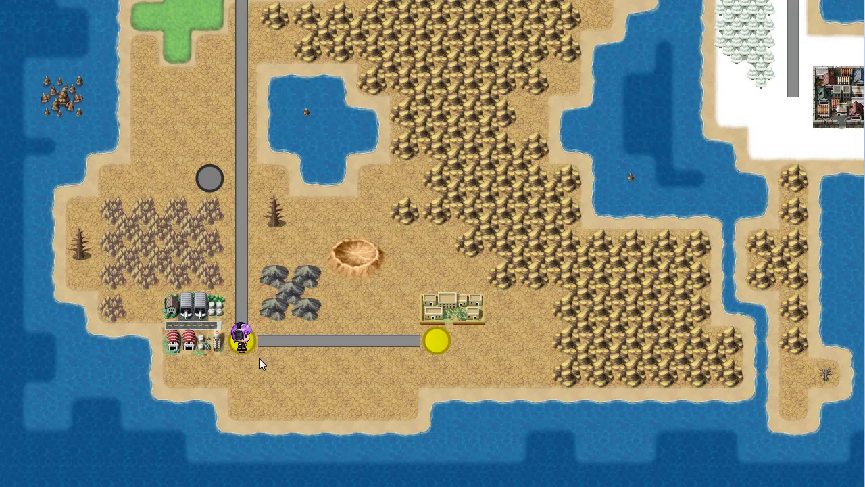
pyautogui.moveTo(244, 195); pyautogui.dragTo(245, 215)
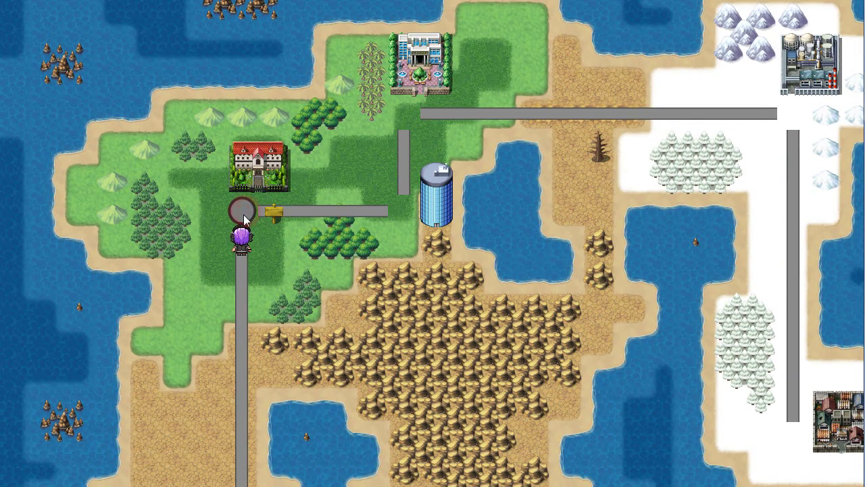
# Test walking back and forth along the vertical road between the yellow and gray map points, and end the playtest.
pyautogui.click(240, 312)
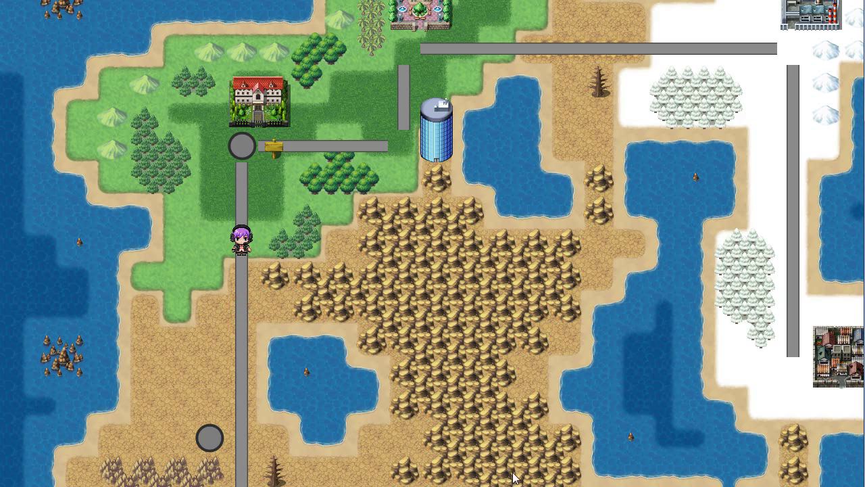
pyautogui.click(246, 358)
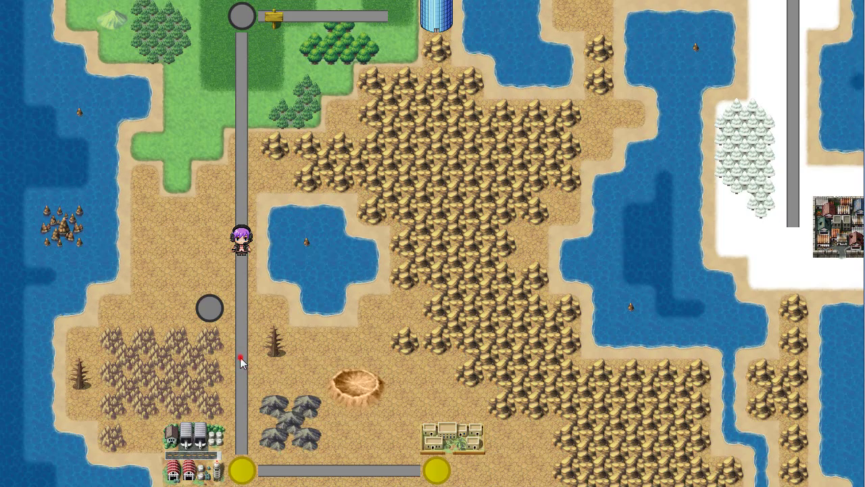
pyautogui.click(239, 357)
pyautogui.click(240, 287)
pyautogui.moveTo(242, 183)
pyautogui.mouseDown()
pyautogui.moveTo(240, 196)
pyautogui.moveTo(242, 103)
pyautogui.mouseUp()
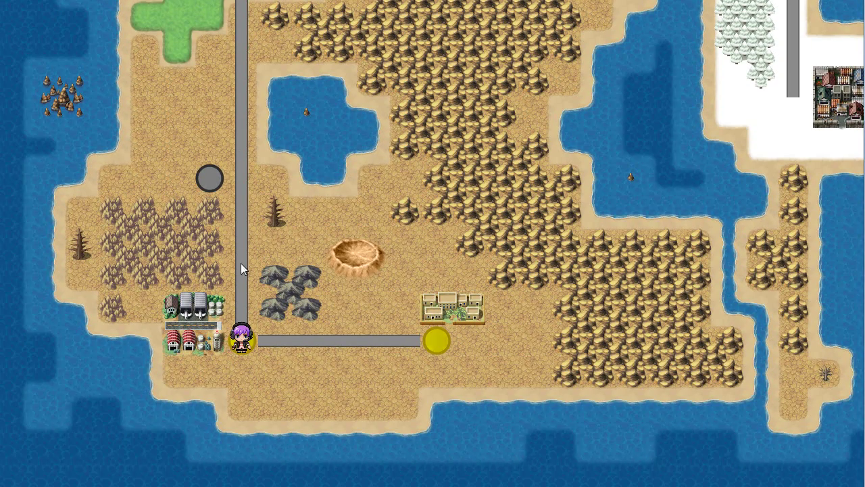
pyautogui.click(242, 198)
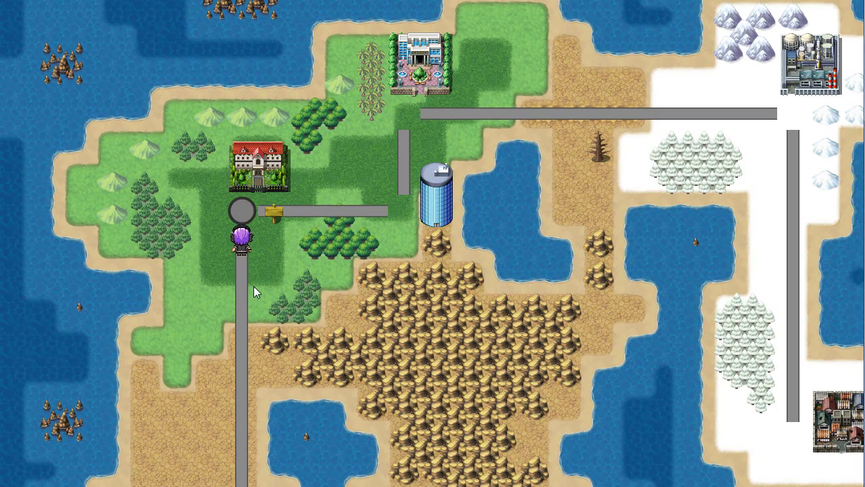
pyautogui.click(240, 322)
pyautogui.moveTo(240, 321); pyautogui.dragTo(268, 254)
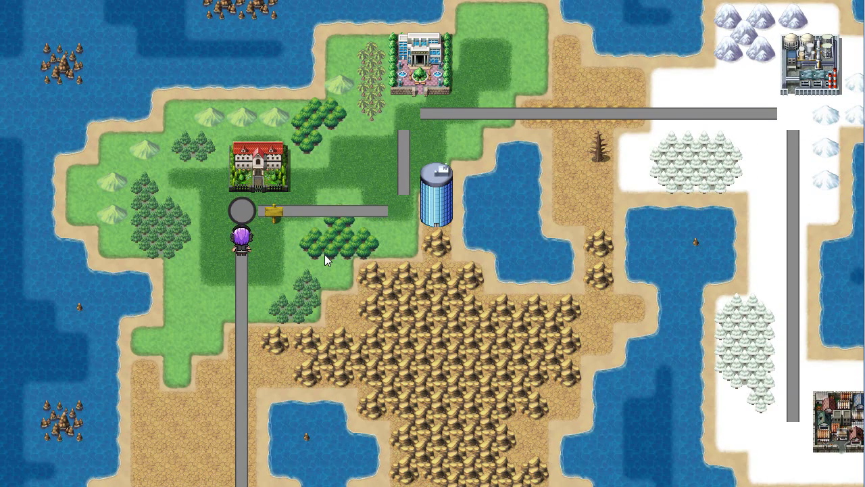
pyautogui.hotkey('alt', 'F4')
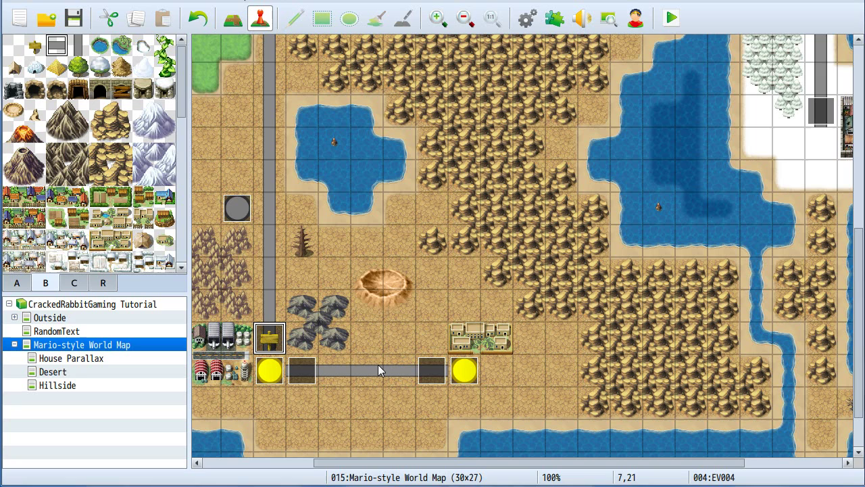
pyautogui.click(476, 337)
pyautogui.click(465, 371)
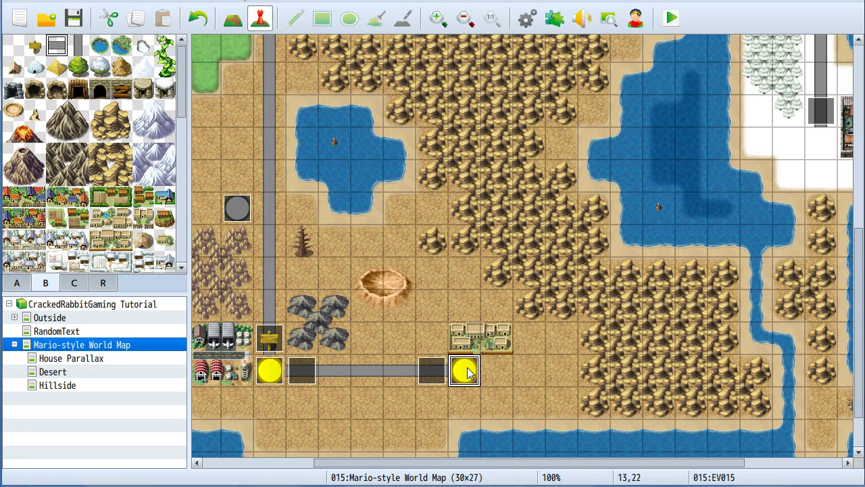
pyautogui.click(270, 373)
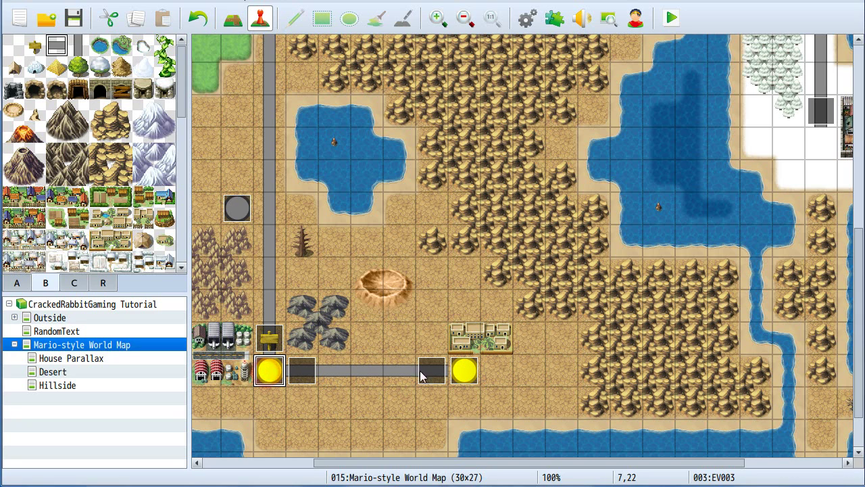
pyautogui.click(476, 346)
pyautogui.click(460, 373)
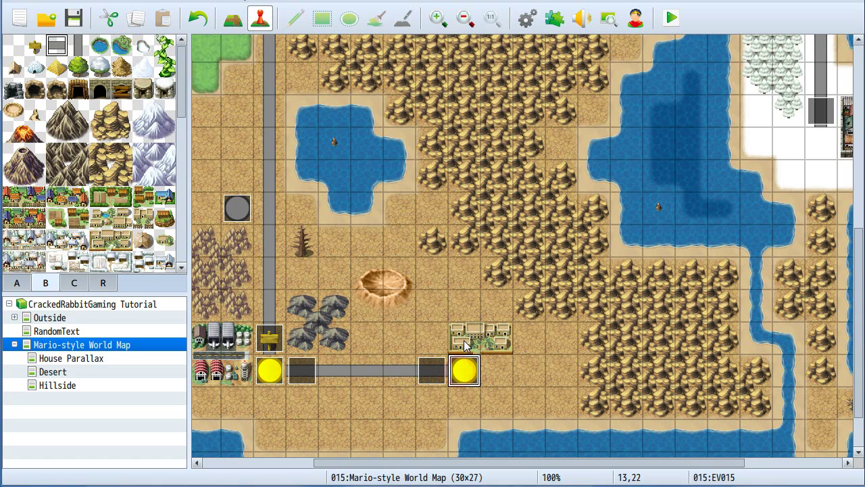
# In the House Parallax map, set the map access variable to 2 in the parallel event at 0,0.
pyautogui.click(112, 360)
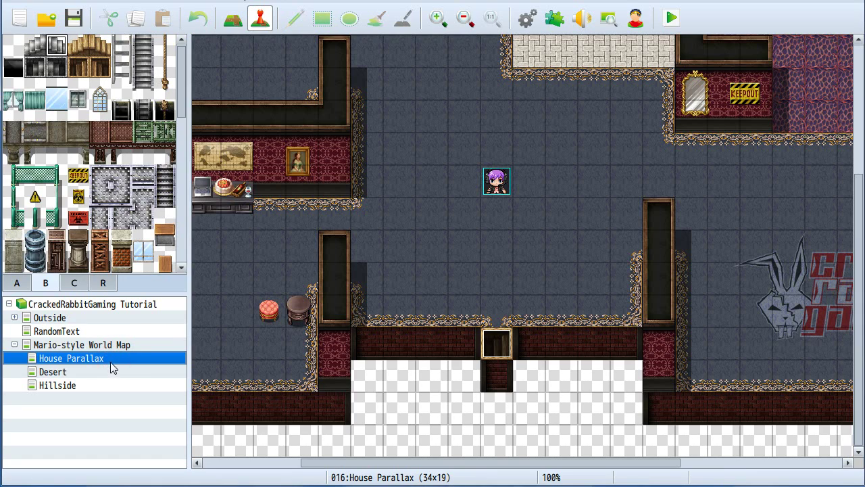
pyautogui.scroll(6, 408, 219)
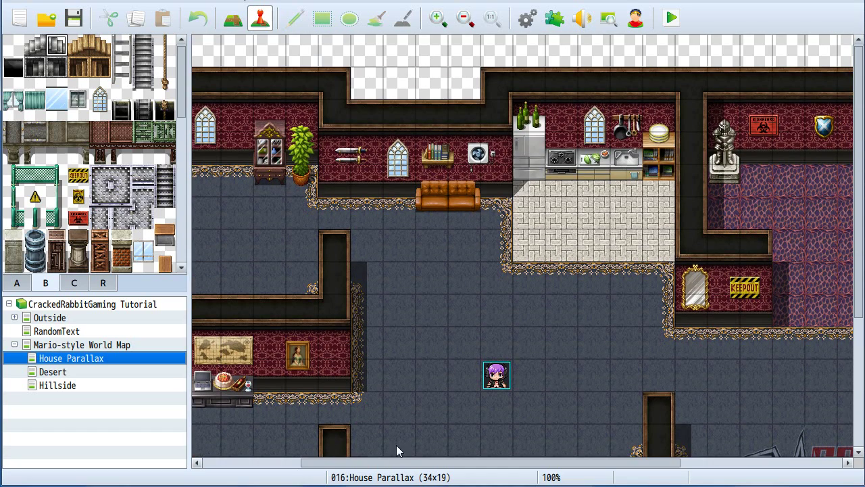
pyautogui.moveTo(392, 460); pyautogui.dragTo(245, 419)
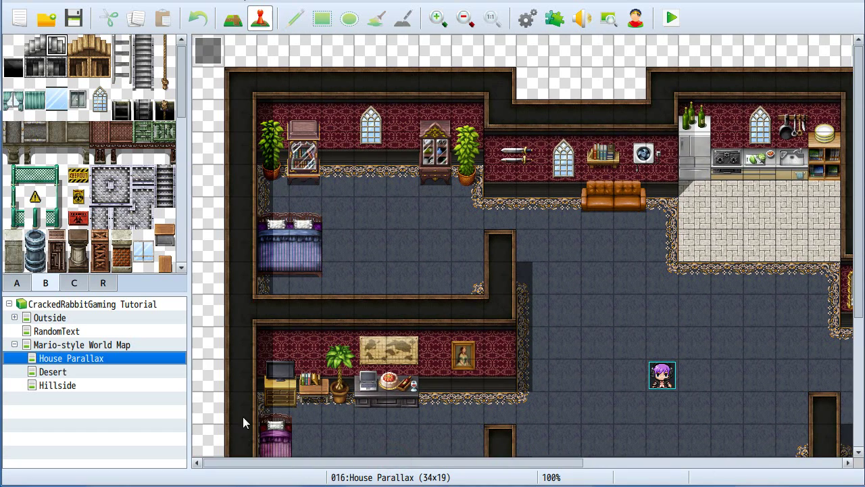
pyautogui.click(209, 51)
pyautogui.doubleClick(211, 50)
pyautogui.doubleClick(455, 88)
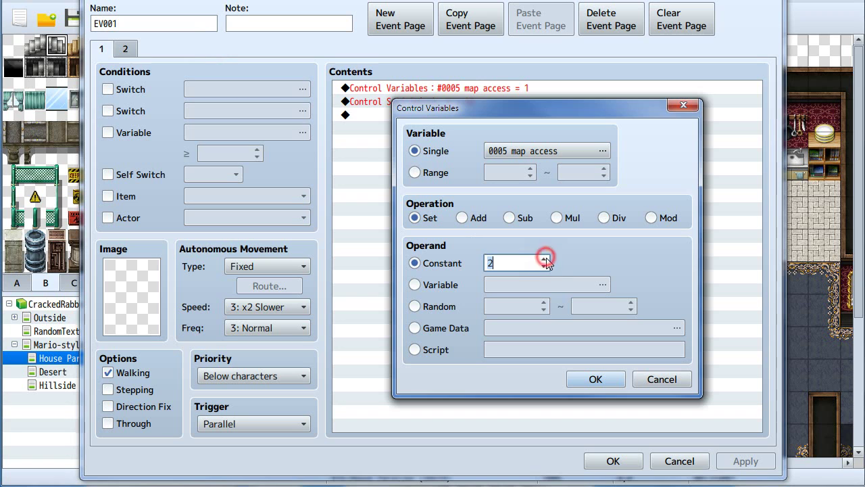
pyautogui.write('2')
pyautogui.click(616, 384)
pyautogui.click(612, 459)
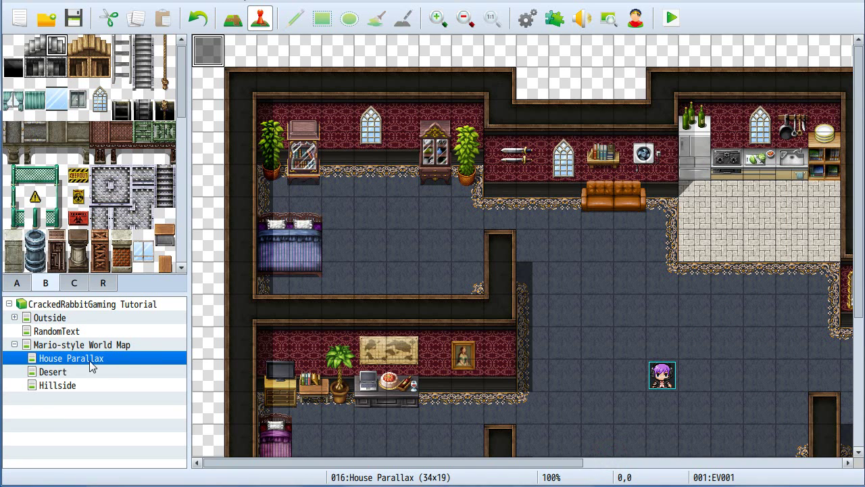
# On the Mario-style World Map, set the second-page condition of the signpost event at 7,21 to map access ≥ 3.
pyautogui.click(95, 347)
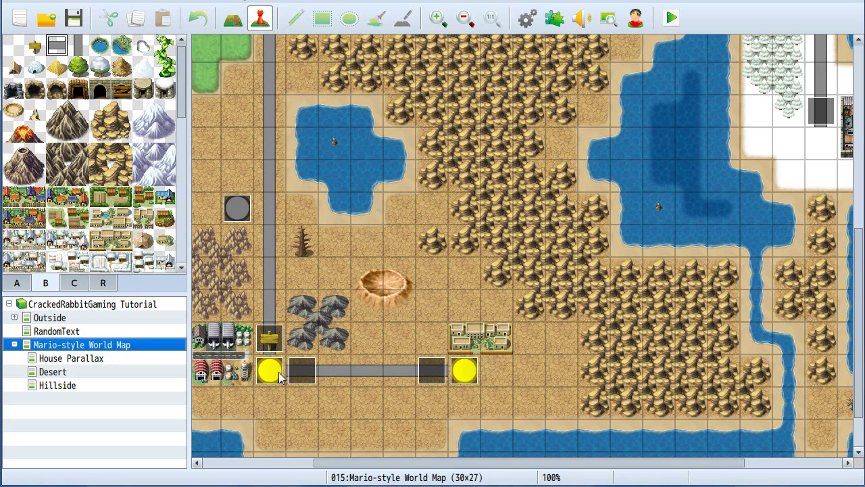
pyautogui.click(271, 339)
pyautogui.doubleClick(270, 338)
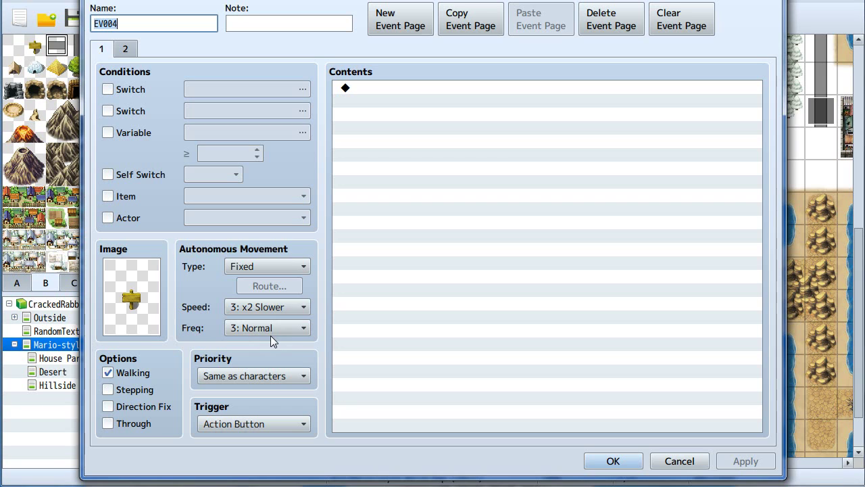
pyautogui.click(121, 50)
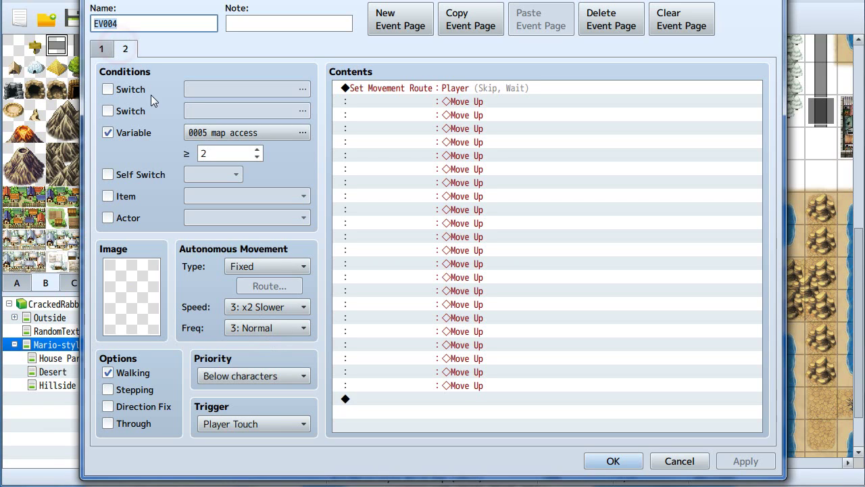
pyautogui.click(257, 150)
pyautogui.click(595, 459)
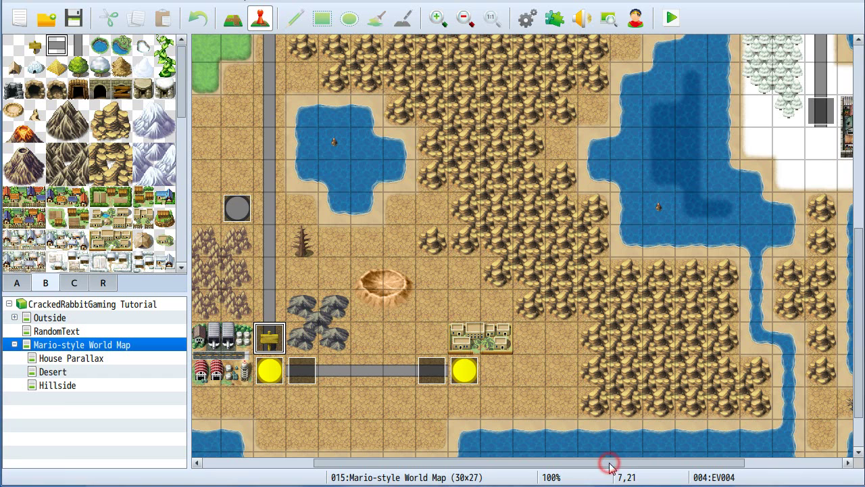
# Check the second-page map access condition of the gray map point event at 7,8.
pyautogui.scroll(5, 340, 187)
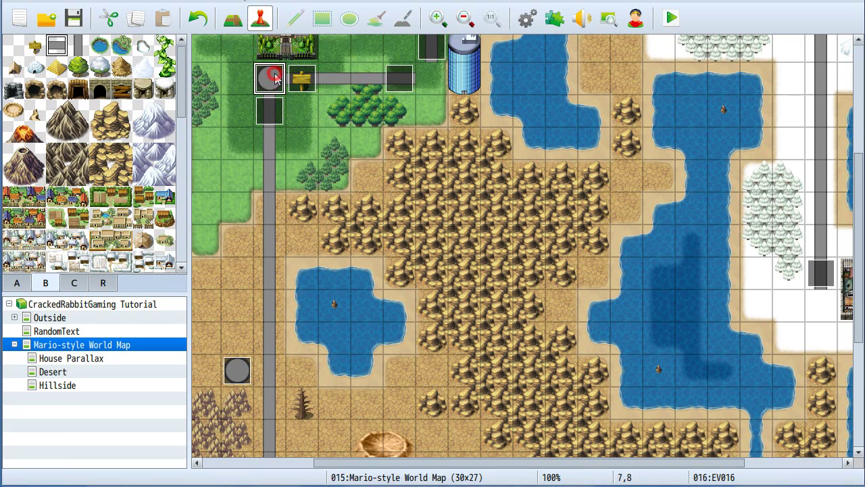
pyautogui.doubleClick(275, 76)
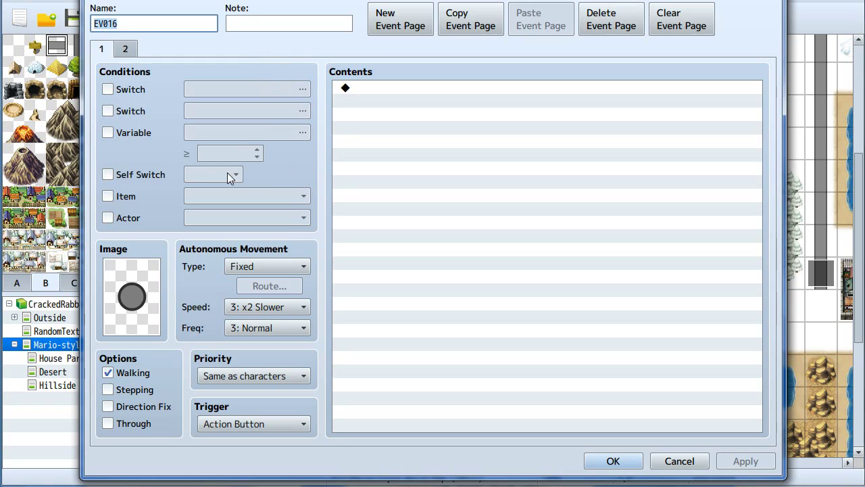
pyautogui.click(126, 49)
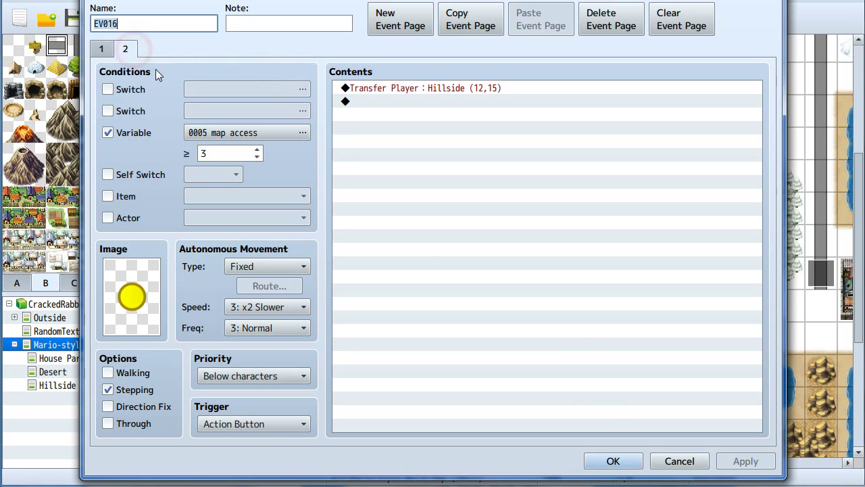
pyautogui.click(632, 461)
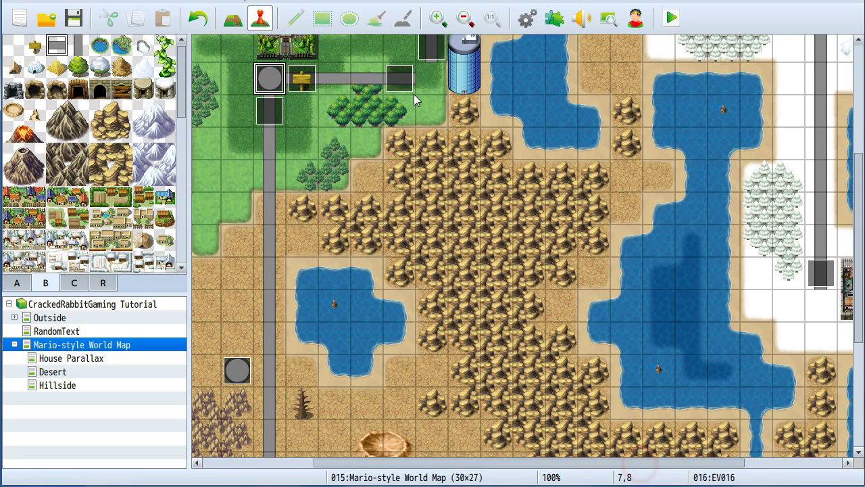
# Set the second-page condition of the signpost event at 8,8 to map access ≥ 4.
pyautogui.doubleClick(304, 79)
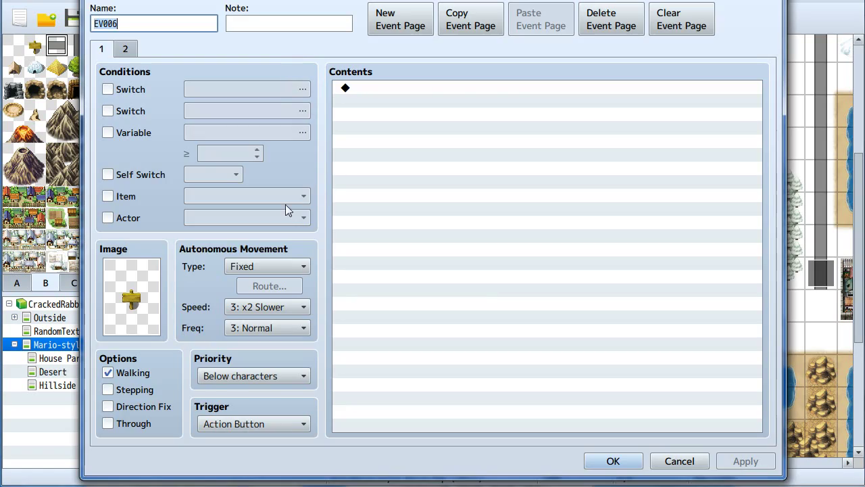
pyautogui.click(125, 50)
pyautogui.click(257, 150)
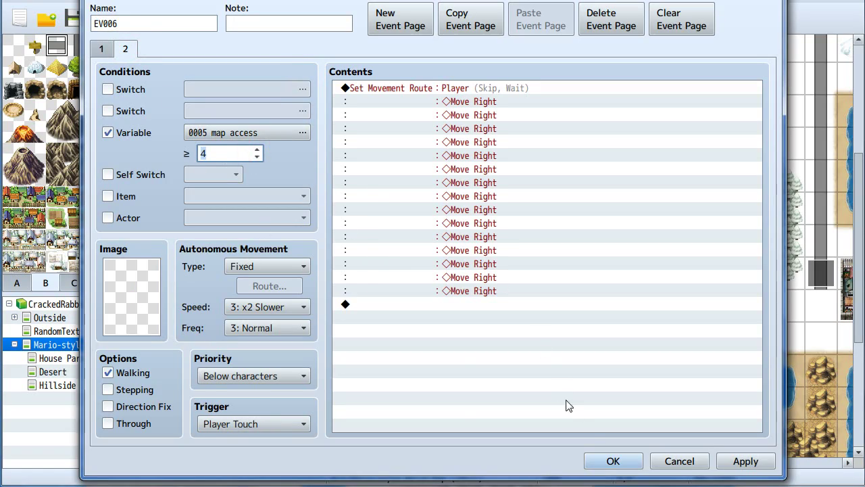
pyautogui.click(610, 461)
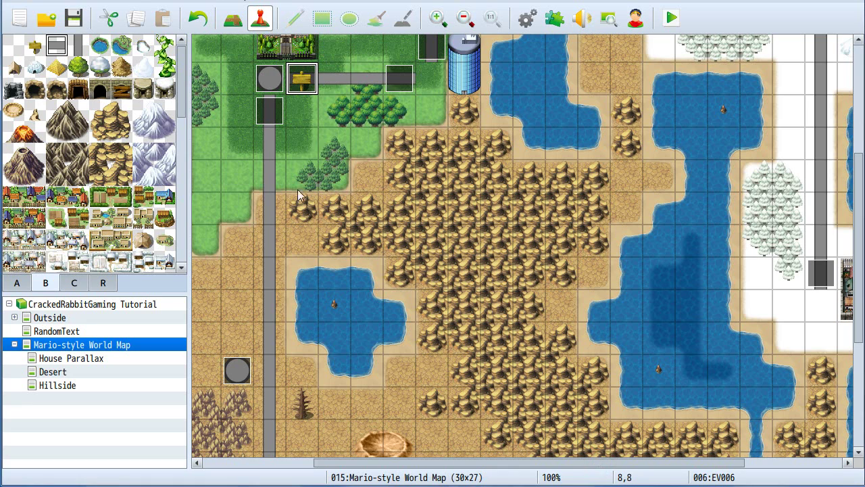
# Remove the gray map point event at 6,17 and paste a map point event back onto that tile.
pyautogui.doubleClick(232, 368)
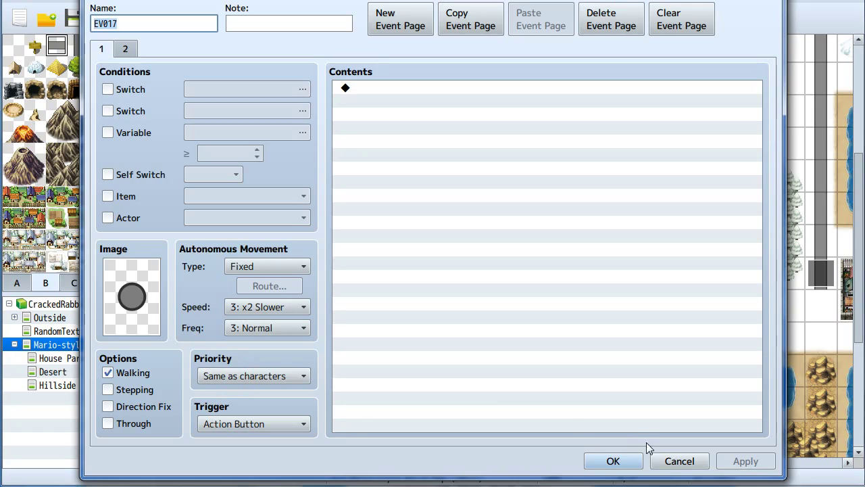
pyautogui.click(666, 464)
pyautogui.click(276, 81)
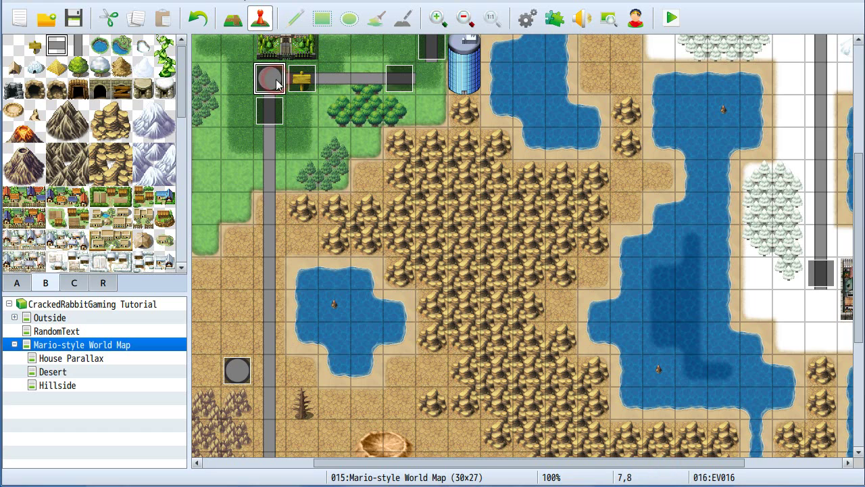
pyautogui.click(232, 372)
pyautogui.hotkey('ctrl', 'x')
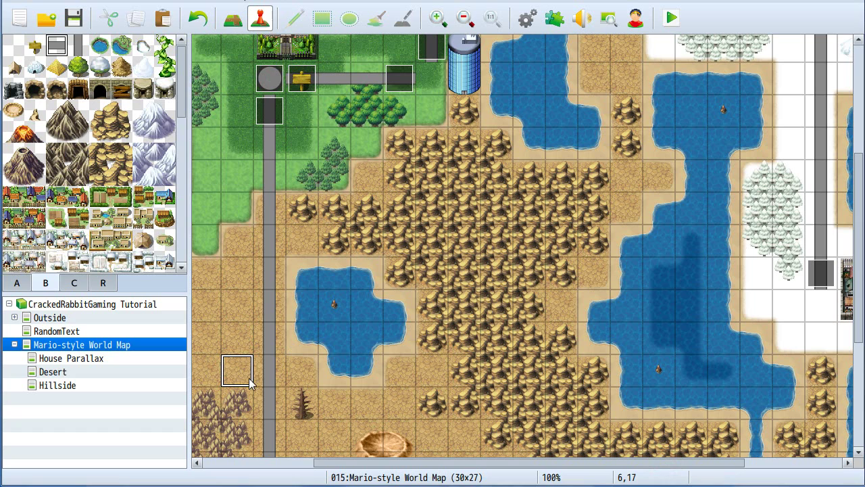
pyautogui.hotkey('ctrl', 'v')
# Start a playtest, walk the character to the western yellow map point, and go through the Desert level and back to the world map.
pyautogui.scroll(-6, 371, 362)
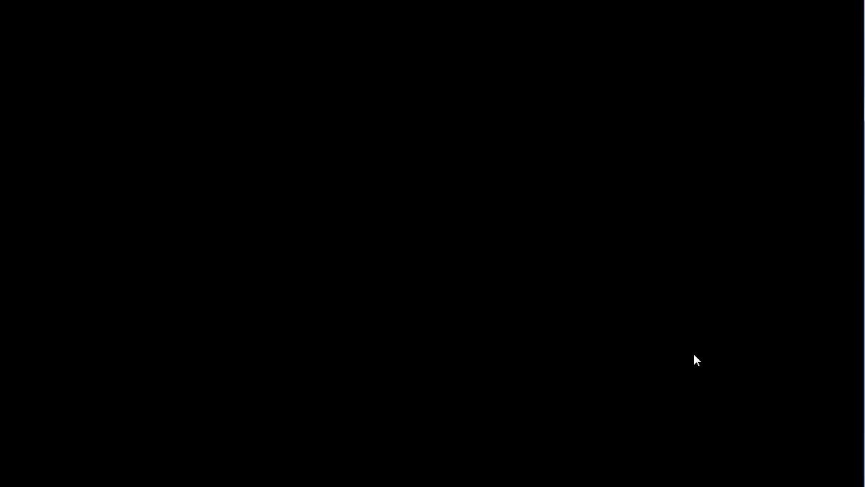
pyautogui.press('Down')
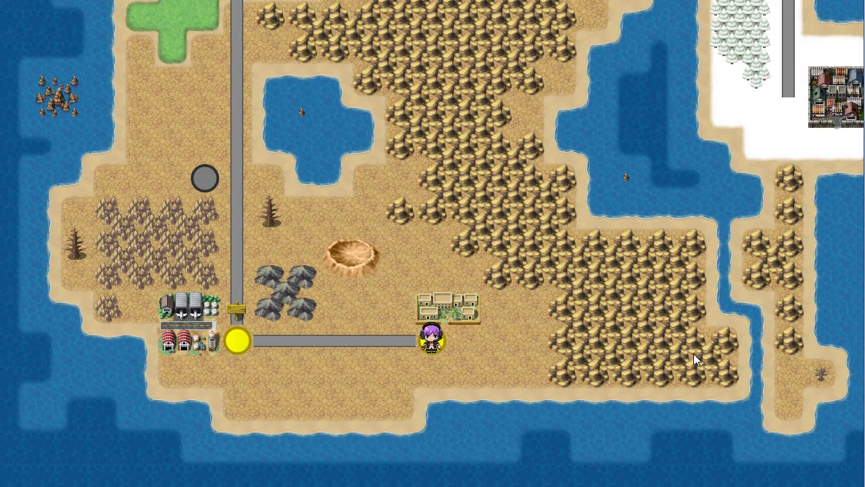
pyautogui.press('Left')
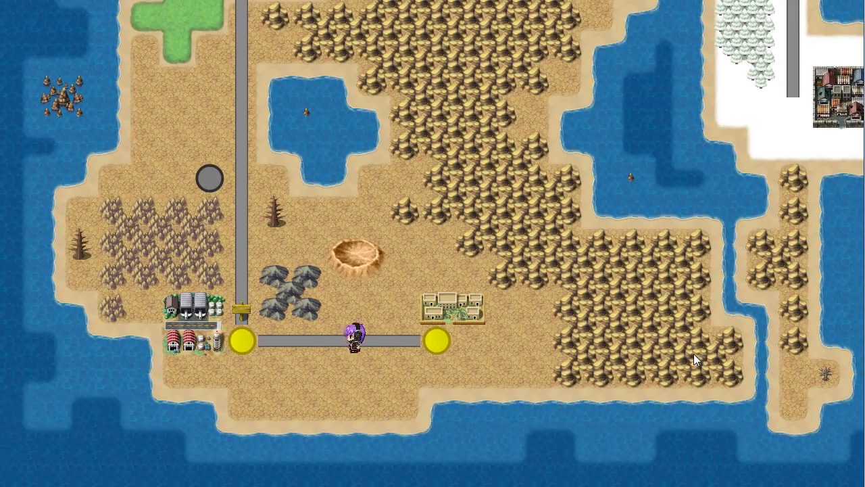
pyautogui.press('Return')
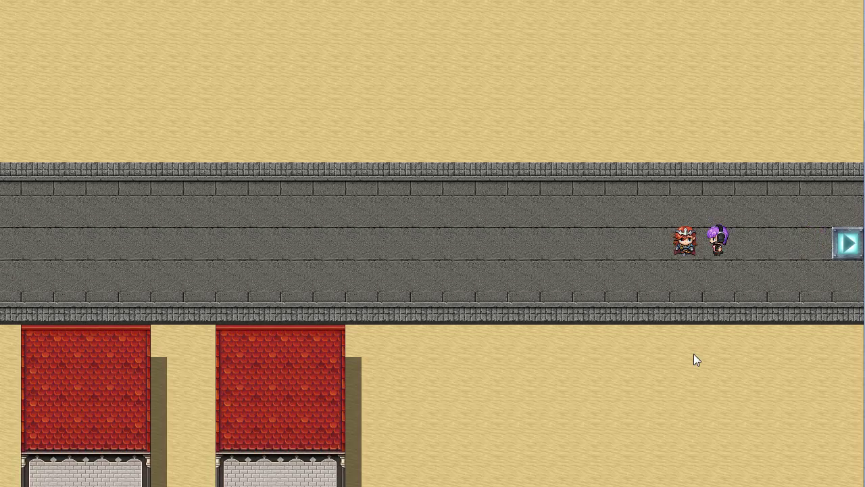
pyautogui.press('Return')
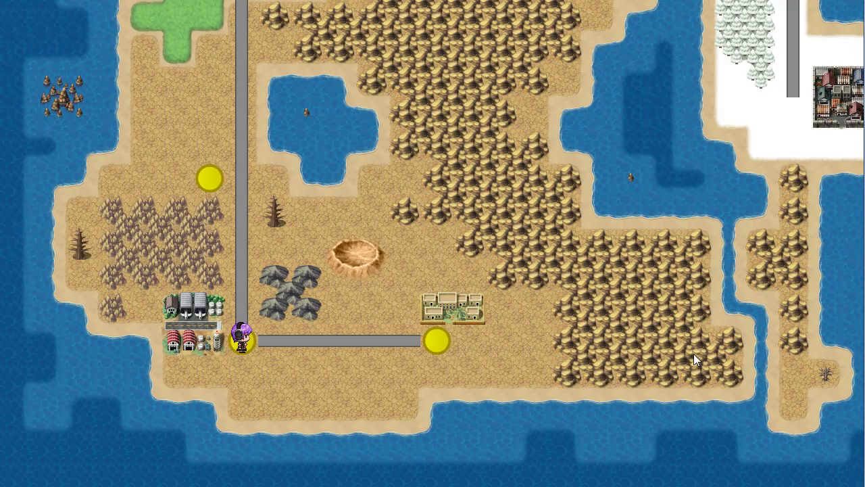
# Walk the character north to the mansion's map point in the playtest, enter its level and talk to the blonde character.
pyautogui.press('Up')
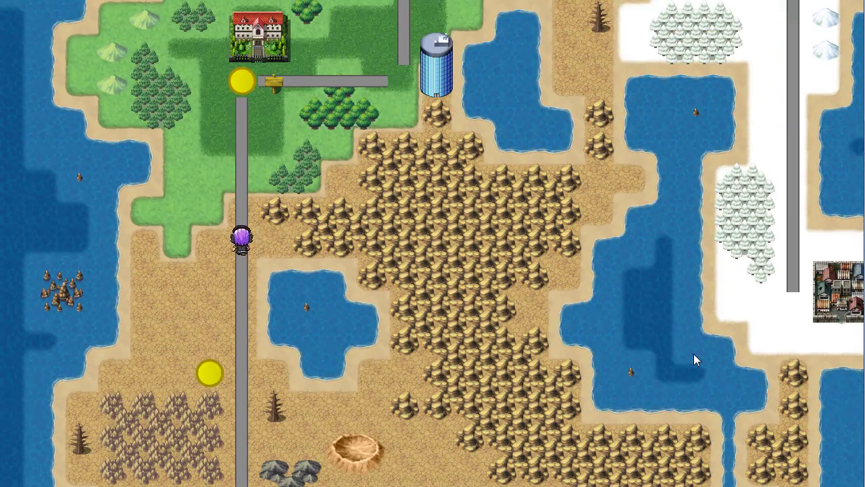
pyautogui.press('Return')
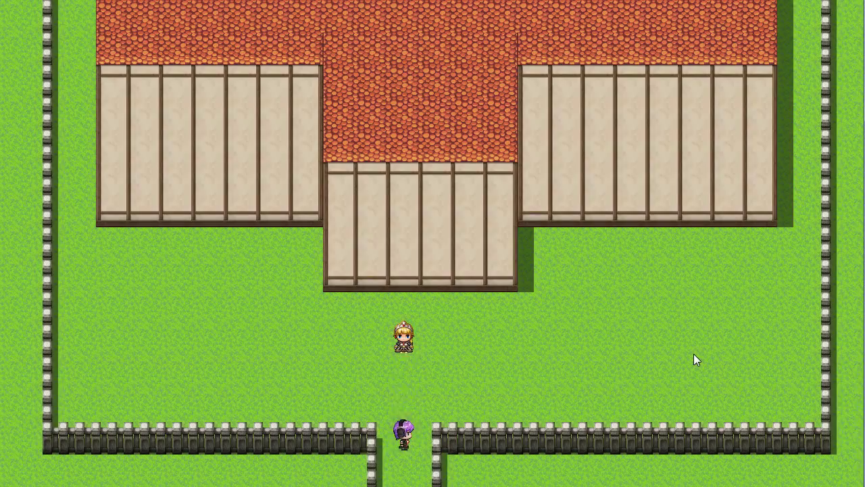
pyautogui.press('Return')
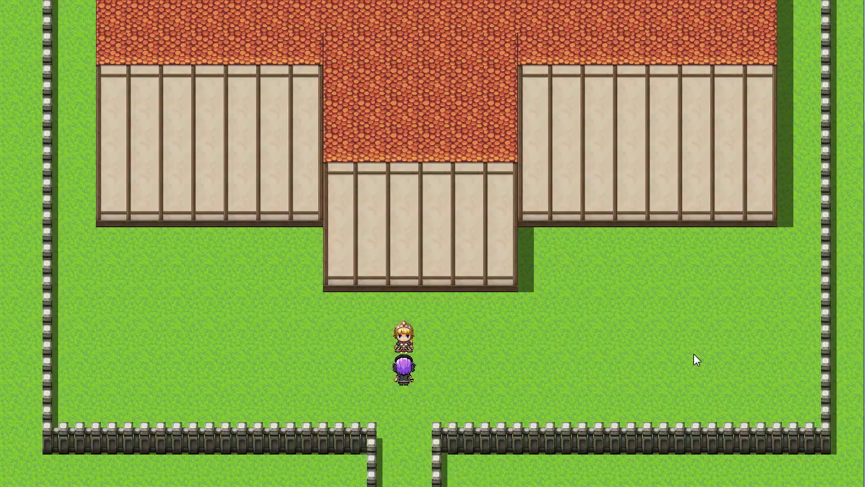
pyautogui.press('Right')
pyautogui.press('Left')
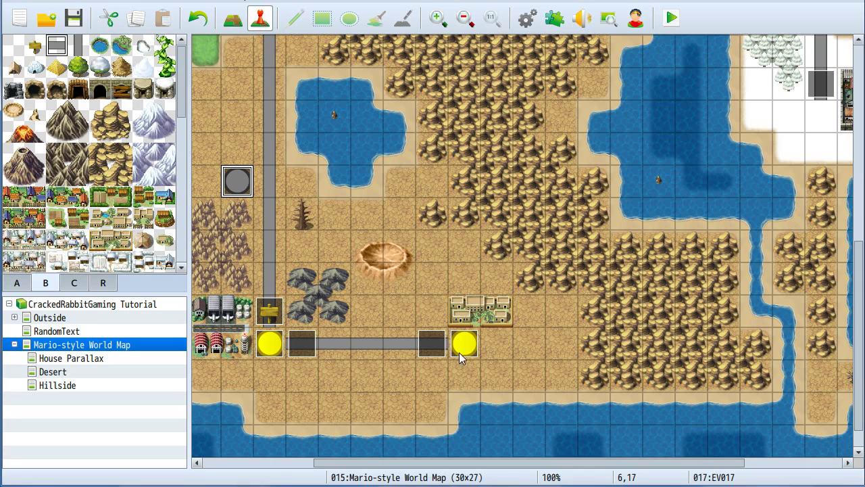
# Set the autonomous movement speed of the eastern yellow map point event at 13,22 to 6: x4 Faster.
pyautogui.doubleClick(462, 342)
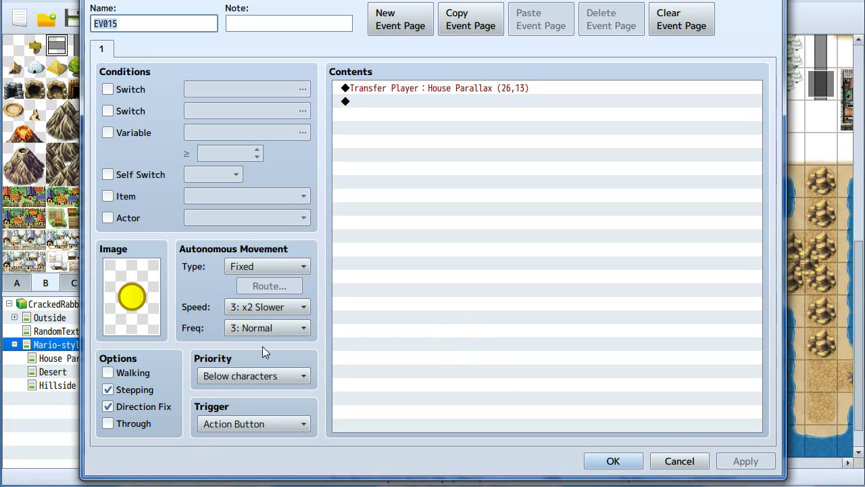
pyautogui.click(281, 310)
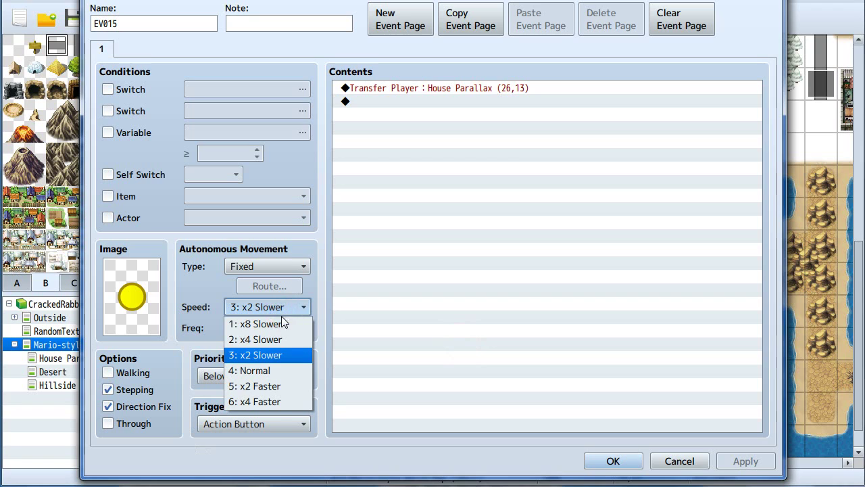
pyautogui.click(281, 402)
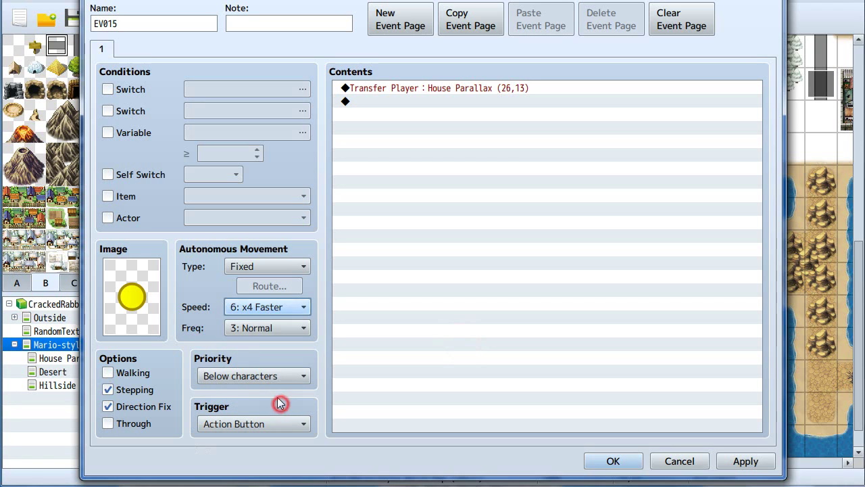
pyautogui.click(251, 329)
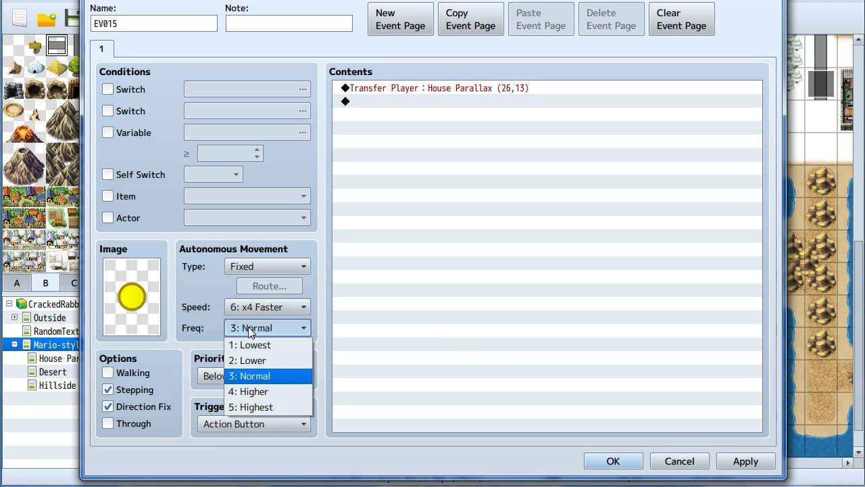
pyautogui.click(213, 328)
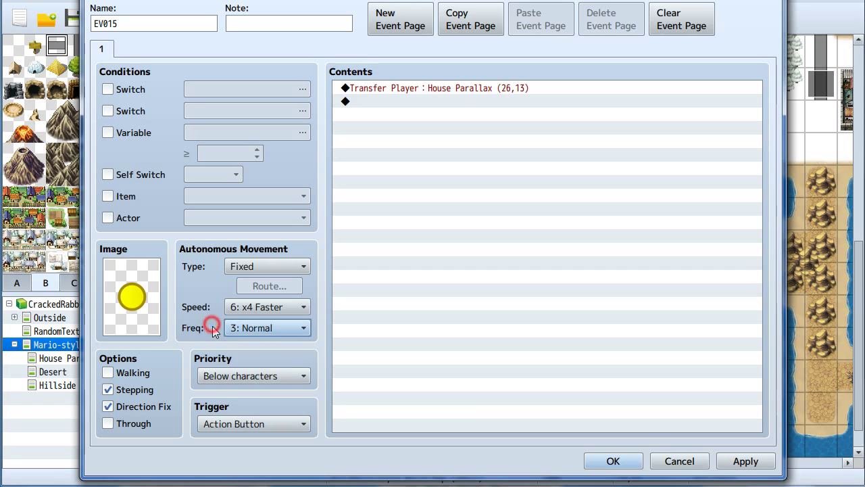
pyautogui.click(611, 461)
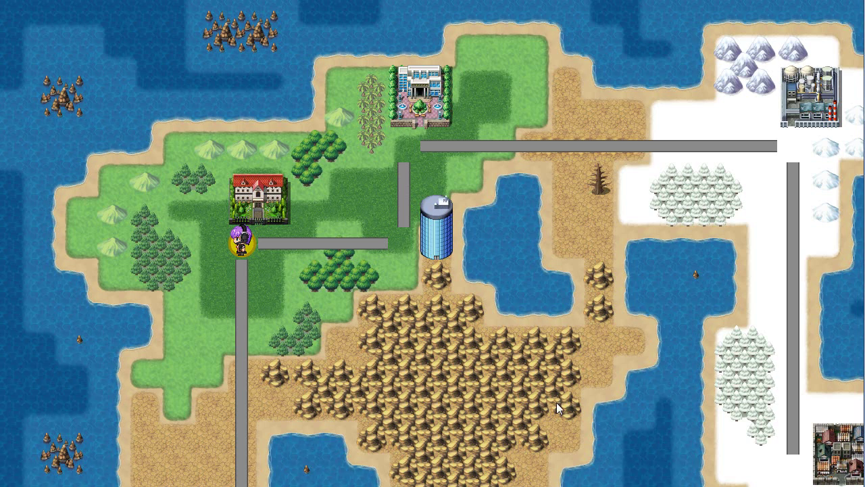
# Playtest the world map, walk the character to the western yellow map point and close the playtest.
pyautogui.press('Down')
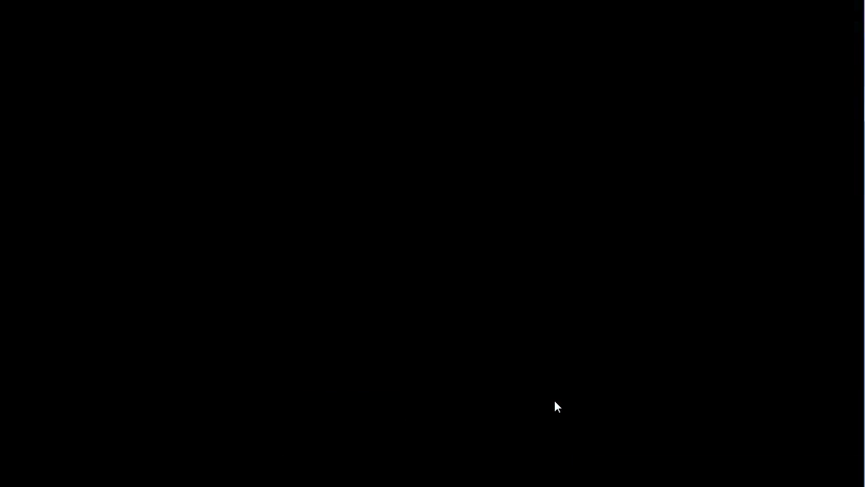
pyautogui.press('Left')
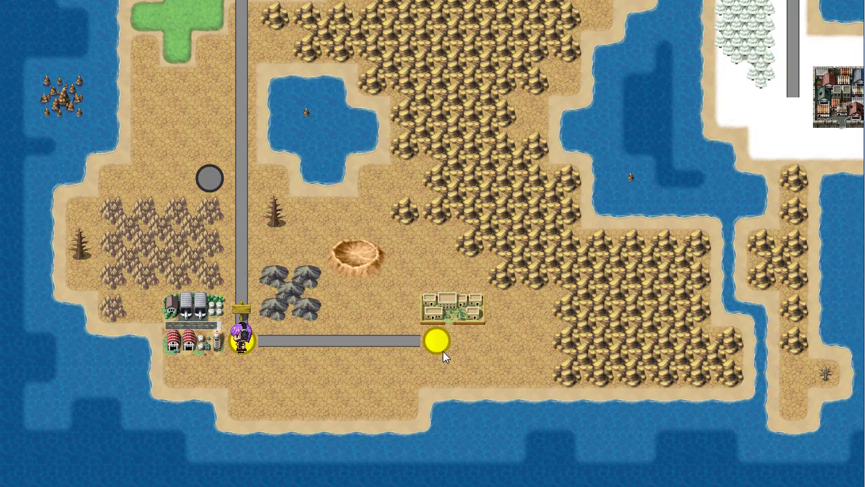
pyautogui.hotkey('alt', 'F4')
# Set the autonomous movement speed of the western yellow map point event at 7,22 to 6: x4 Faster.
pyautogui.doubleClick(269, 345)
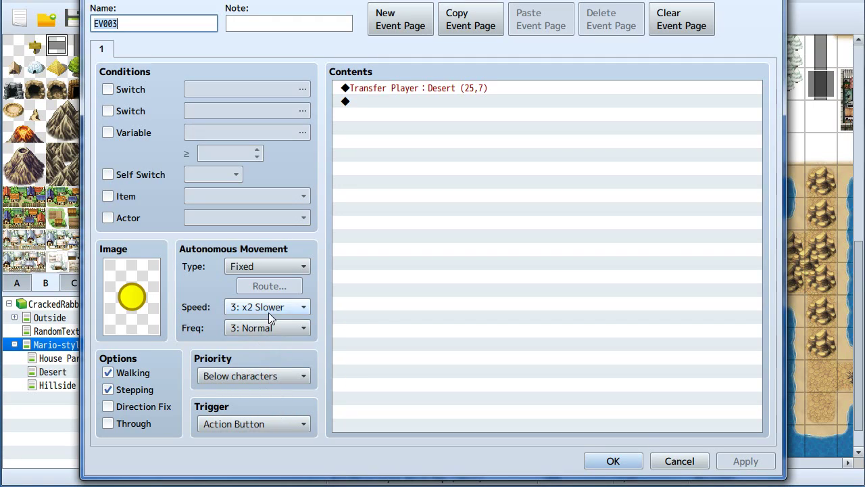
pyautogui.click(270, 307)
pyautogui.click(265, 401)
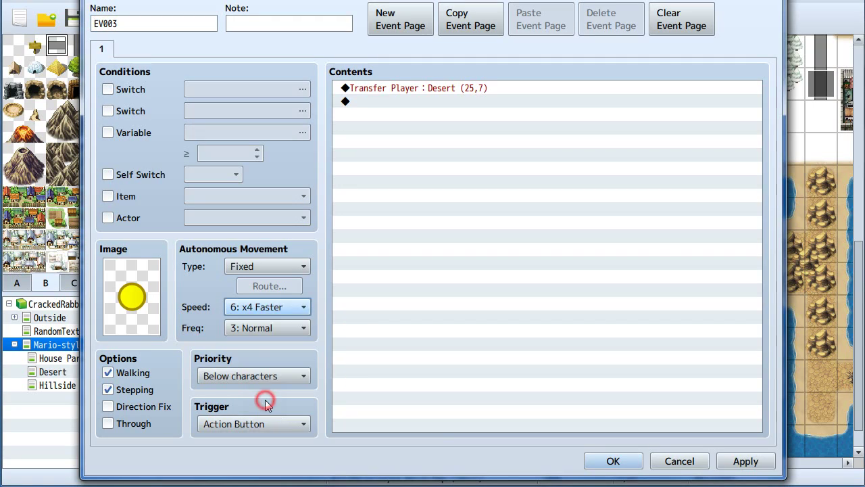
pyautogui.click(611, 461)
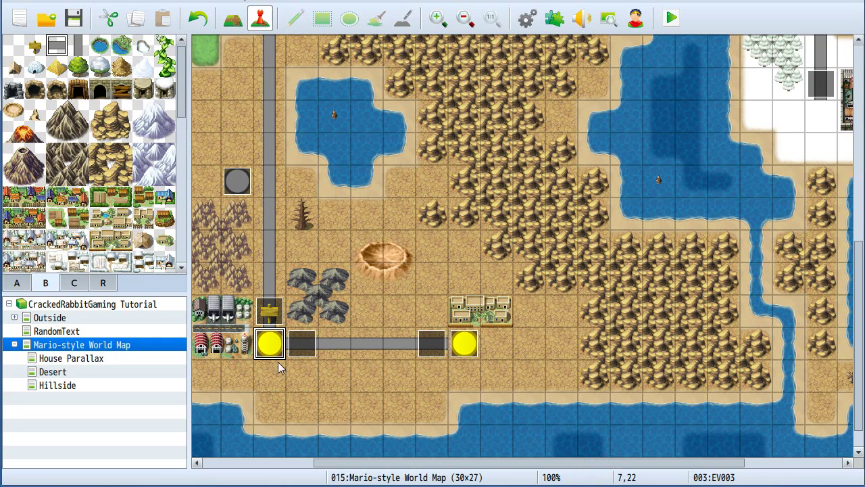
# Paint horizontal road tiles on 13,22 and 12,8 and vertical road tiles on 7,8 and 12,5.
pyautogui.press('F5')
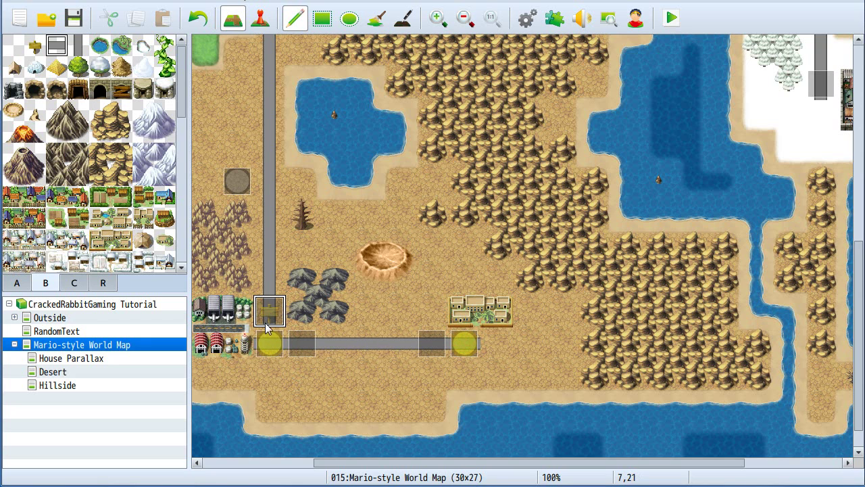
pyautogui.scroll(2, 369, 344)
pyautogui.scroll(8, 369, 344)
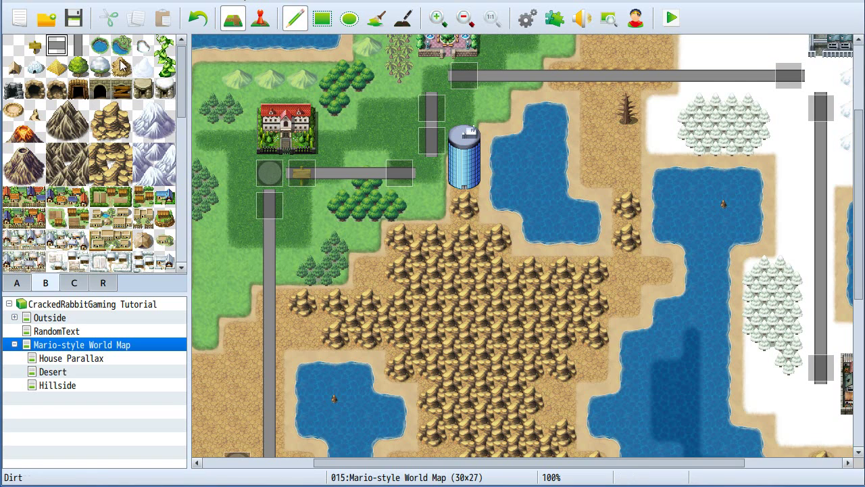
pyautogui.click(267, 178)
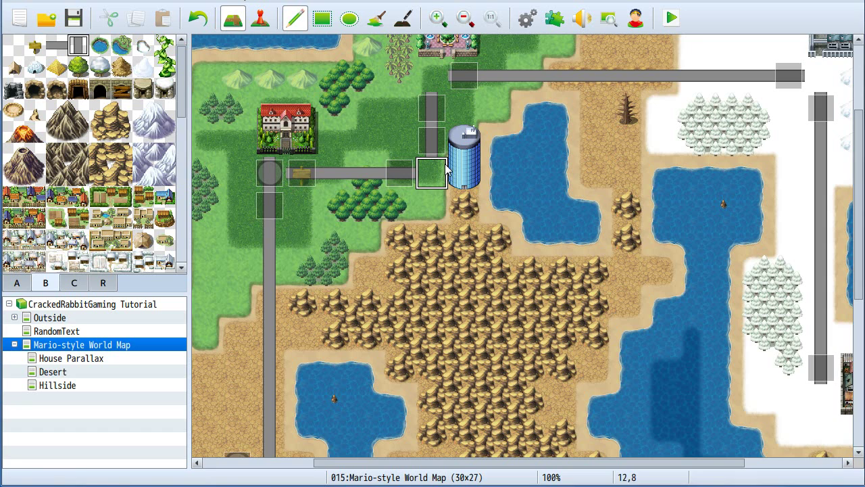
pyautogui.click(57, 45)
pyautogui.click(424, 173)
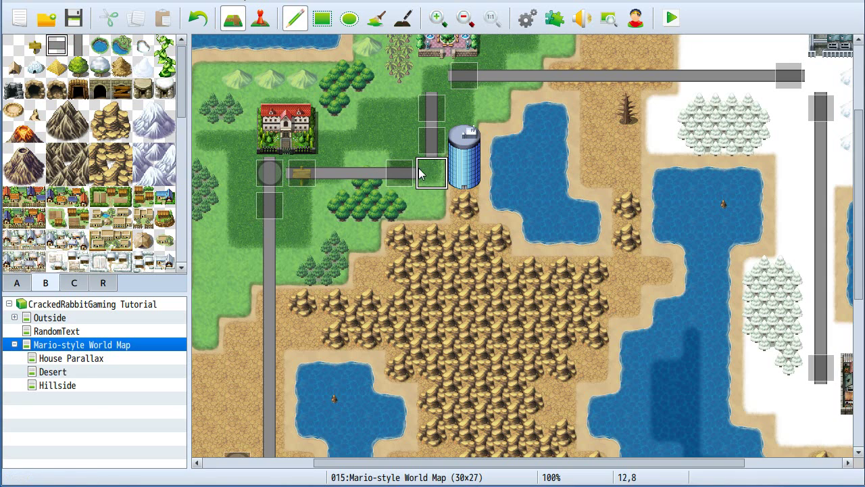
pyautogui.click(79, 45)
pyautogui.click(431, 76)
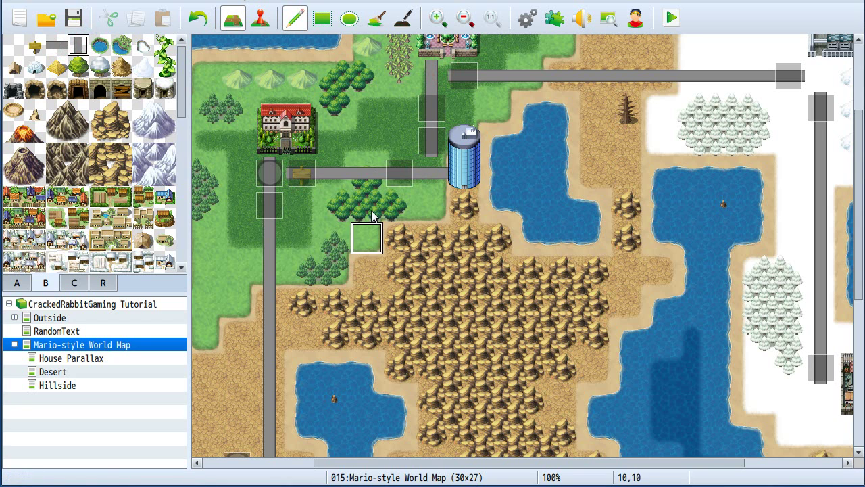
# Paste gray map point events at the road corners and ends on 12,8, 12,5, 24,5 and 24,15.
pyautogui.scroll(-1, 346, 197)
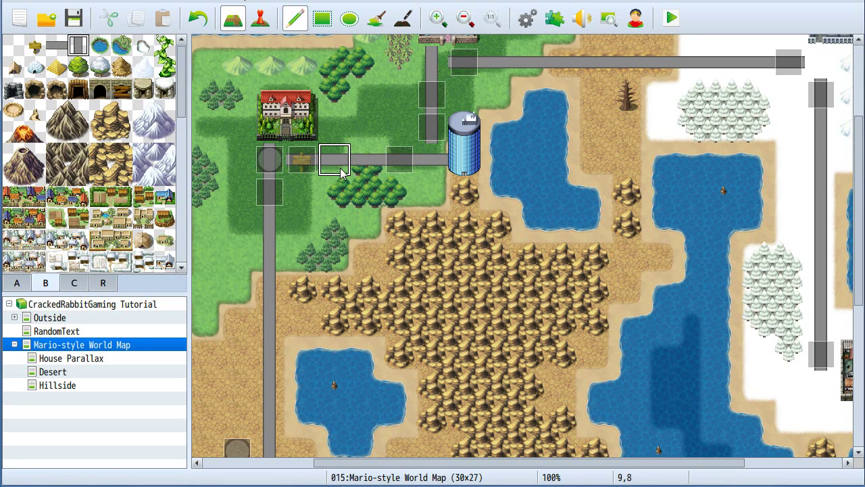
pyautogui.press('F6')
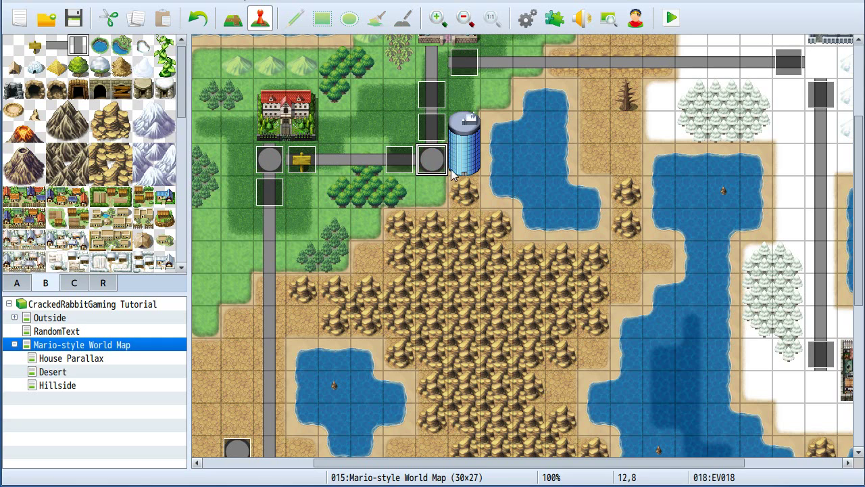
pyautogui.click(431, 66)
pyautogui.hotkey('ctrl', 'v')
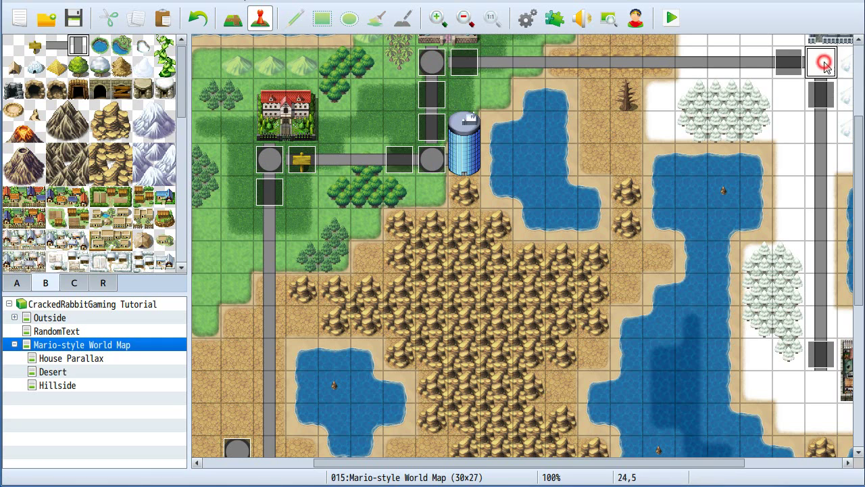
pyautogui.click(821, 381)
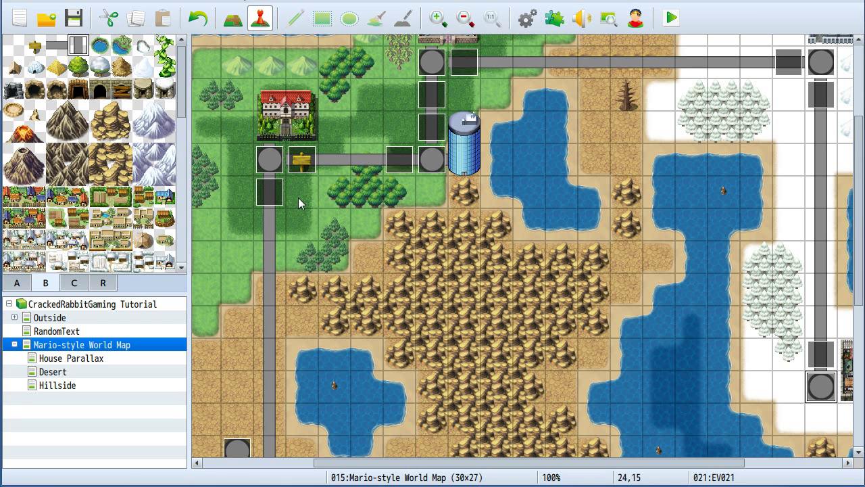
# Playtest the world map by walking the character back and forth between the two southern yellow map points.
pyautogui.scroll(-1, 290, 254)
pyautogui.scroll(2, 290, 253)
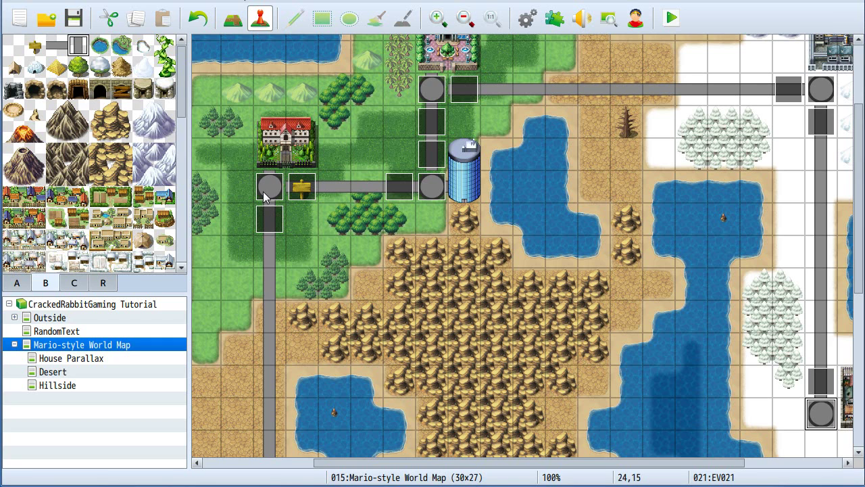
pyautogui.scroll(-8, 363, 200)
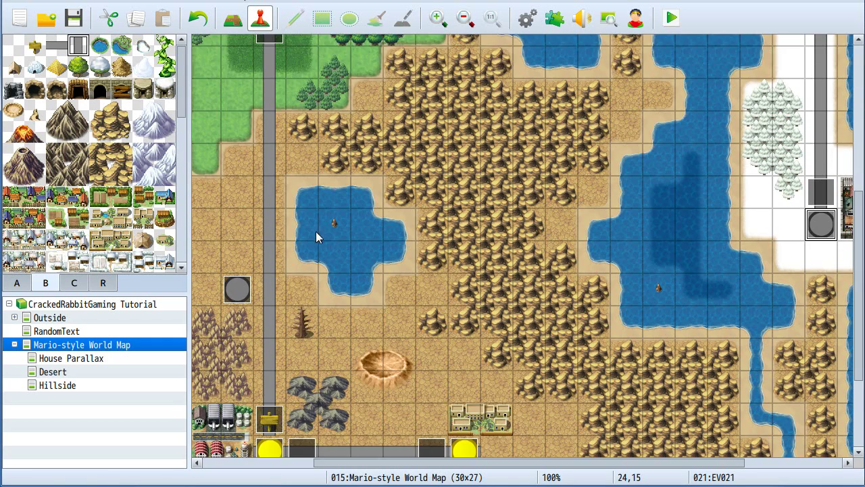
pyautogui.press('F5')
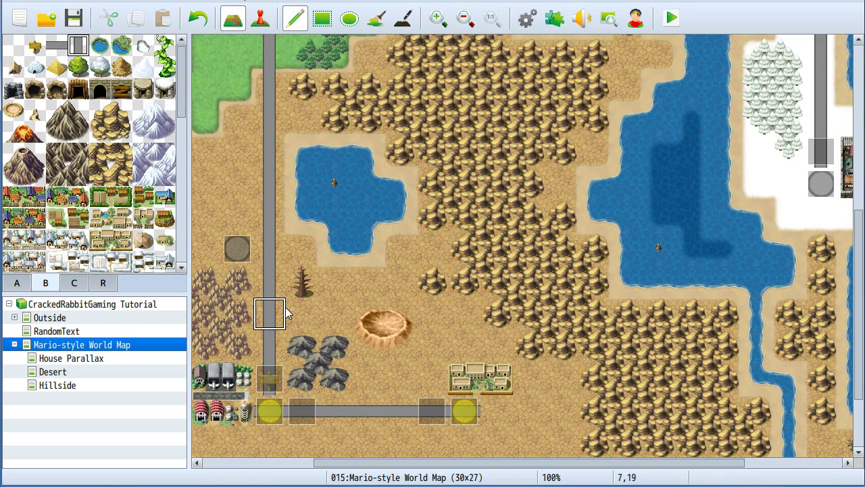
pyautogui.press('F6')
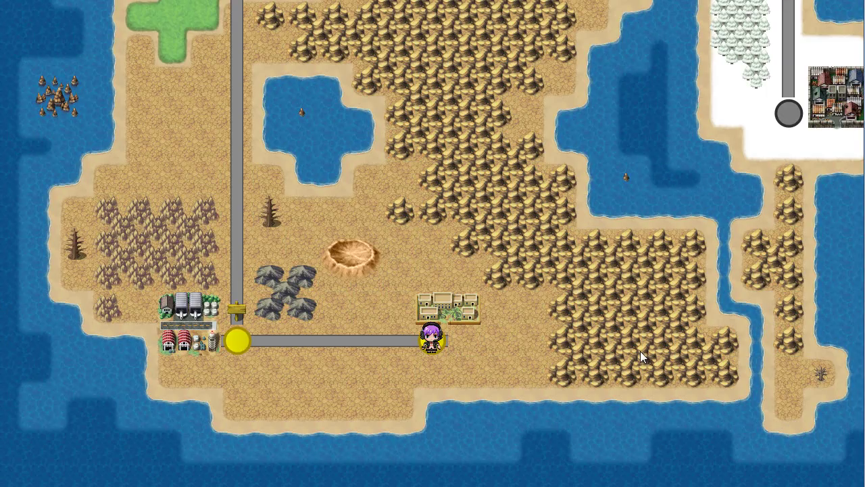
pyautogui.press('Left')
pyautogui.press('Right')
pyautogui.press('Left')
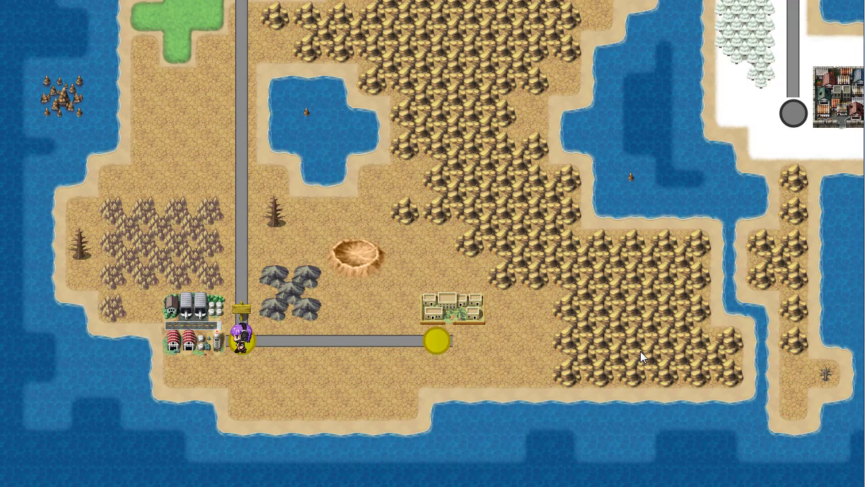
pyautogui.press('Right')
pyautogui.press('Left')
pyautogui.press('Right')
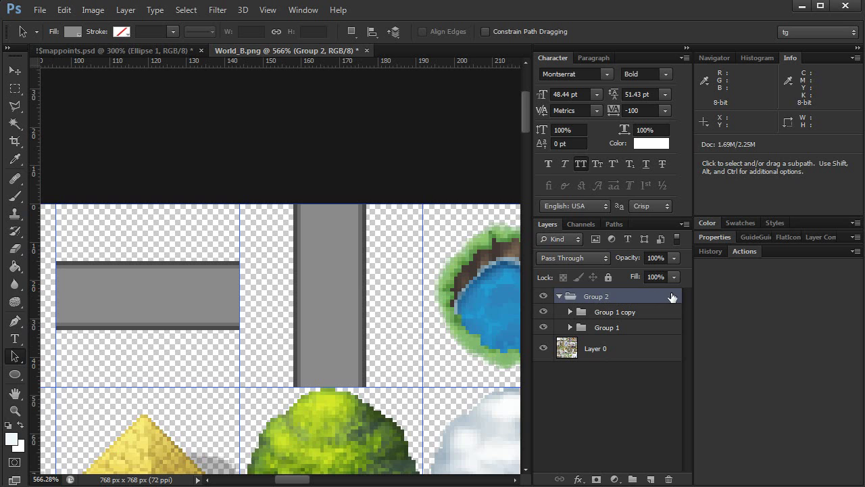
# Add a Color Overlay to the Group 2 road tiles and set its colour to light yellow fffd59.
pyautogui.doubleClick(569, 304)
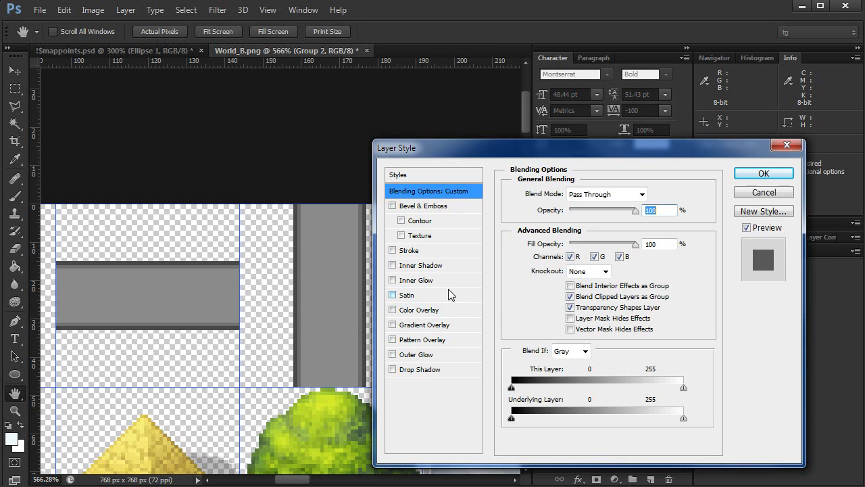
pyautogui.click(417, 310)
pyautogui.click(598, 210)
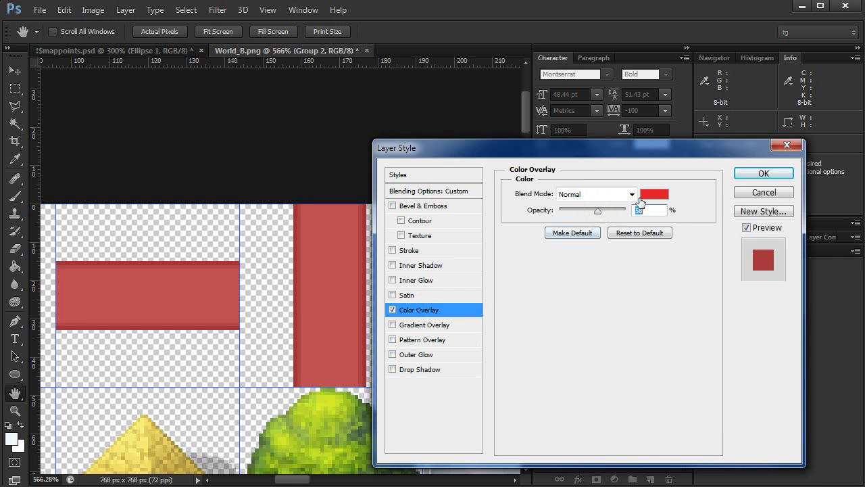
pyautogui.click(652, 196)
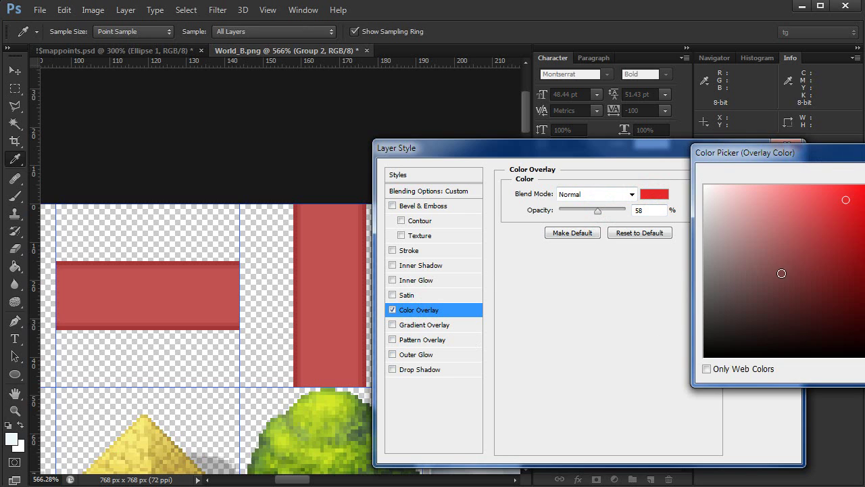
pyautogui.moveTo(825, 157); pyautogui.dragTo(579, 149)
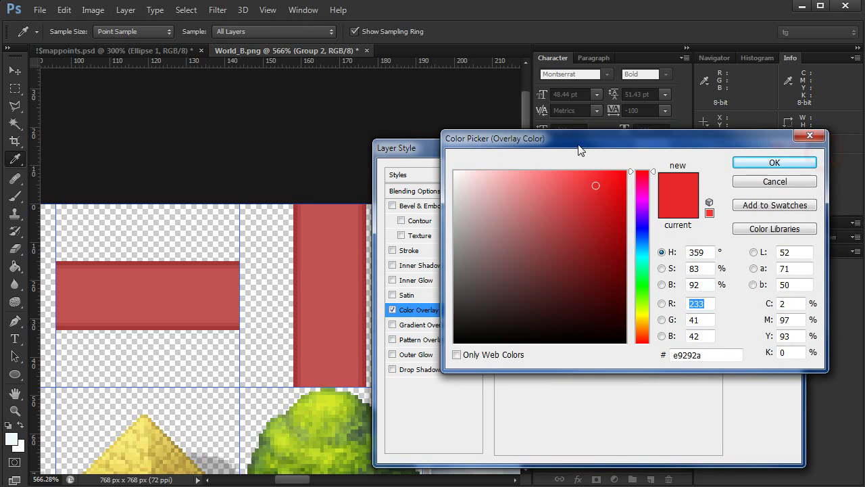
pyautogui.click(645, 314)
pyautogui.moveTo(644, 314); pyautogui.dragTo(644, 324)
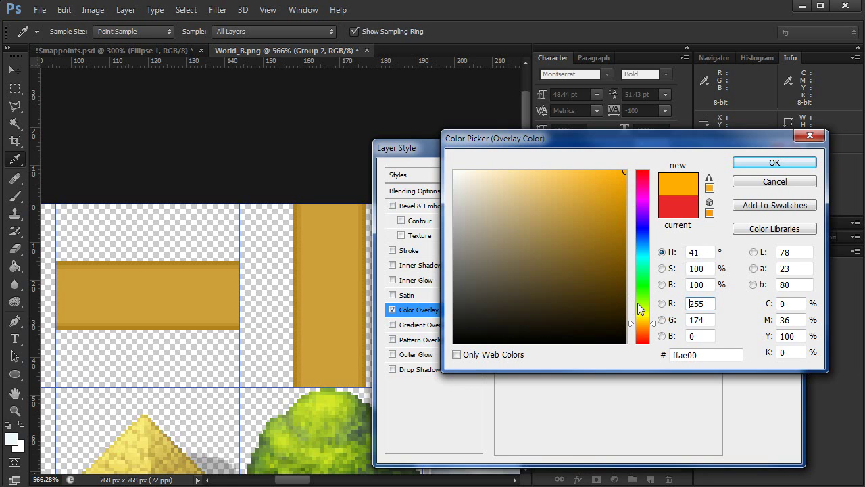
pyautogui.moveTo(640, 323); pyautogui.dragTo(642, 314)
pyautogui.moveTo(566, 179); pyautogui.dragTo(567, 155)
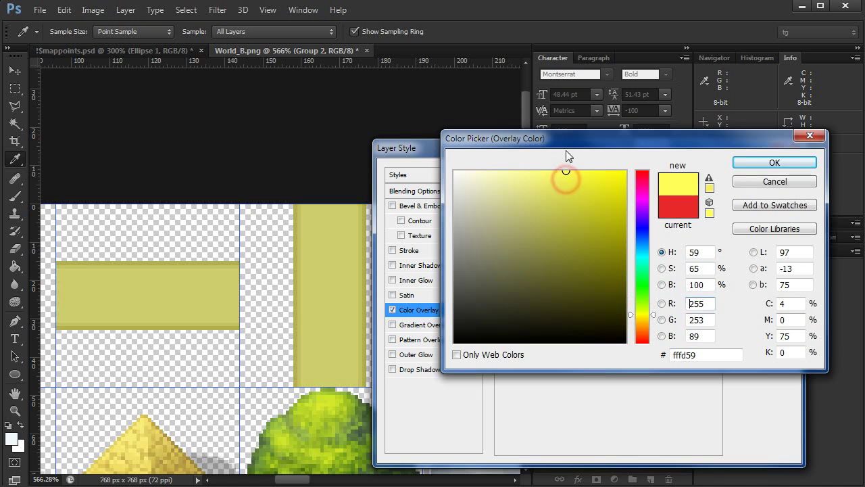
pyautogui.click(746, 166)
# Try the Multiply blend mode for the yellow Color Overlay and settle on Overlay.
pyautogui.click(585, 194)
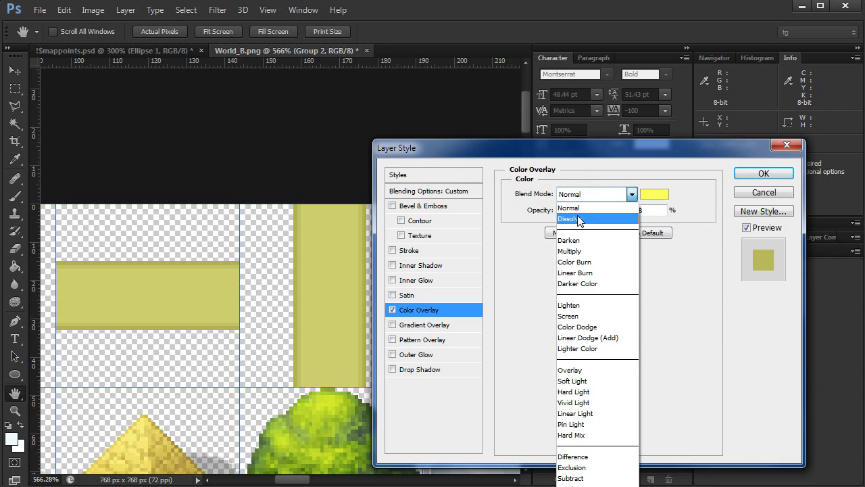
pyautogui.click(582, 250)
pyautogui.click(584, 195)
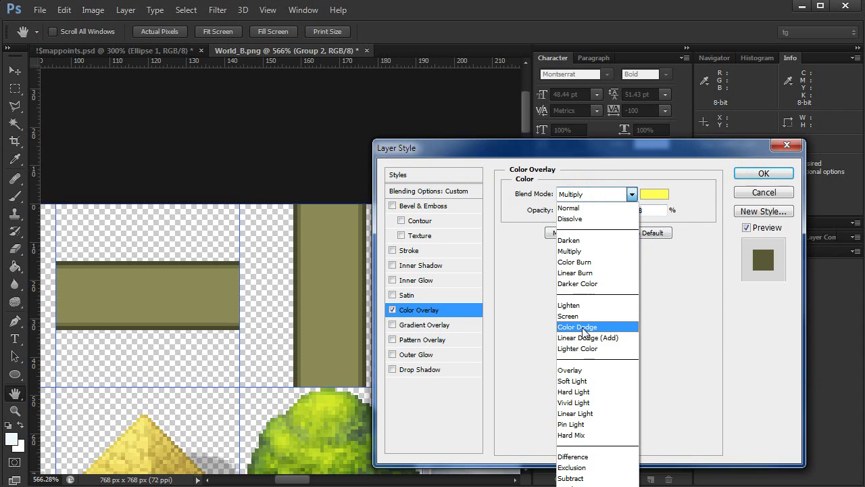
pyautogui.click(580, 367)
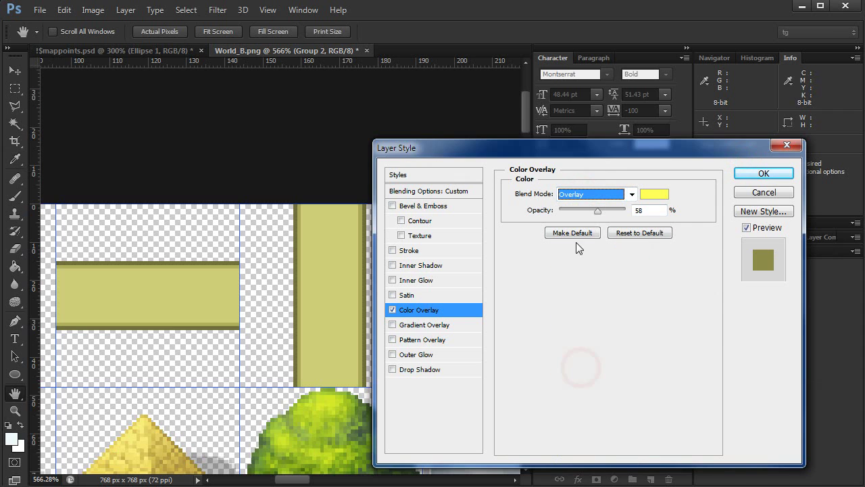
# Compare the Color Burn and Multiply blend modes on the road tiles and return the Color Overlay to Overlay.
pyautogui.click(603, 196)
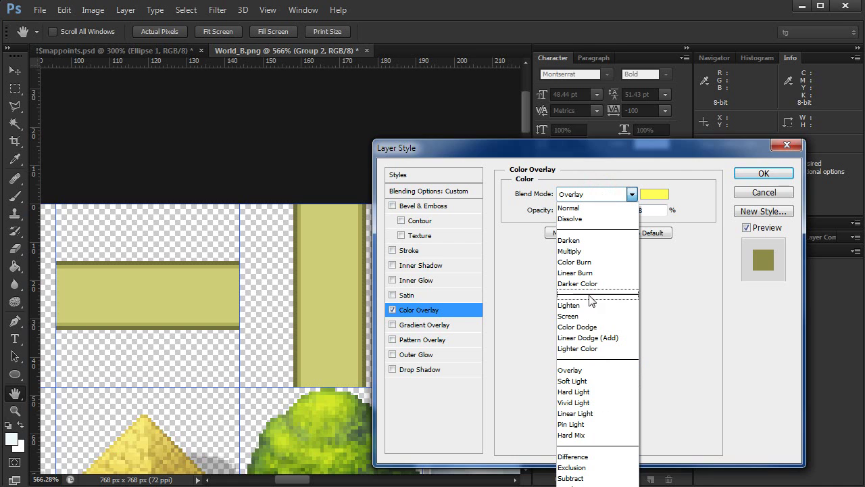
pyautogui.click(578, 262)
pyautogui.click(590, 195)
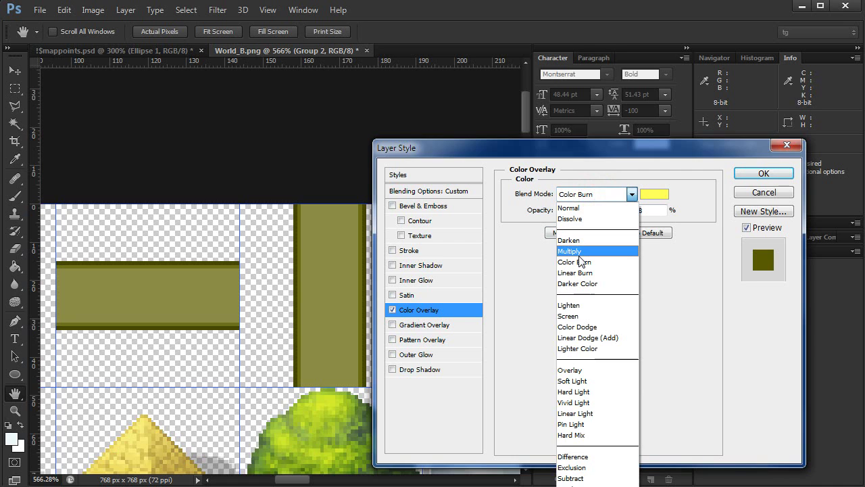
pyautogui.click(579, 249)
pyautogui.click(596, 195)
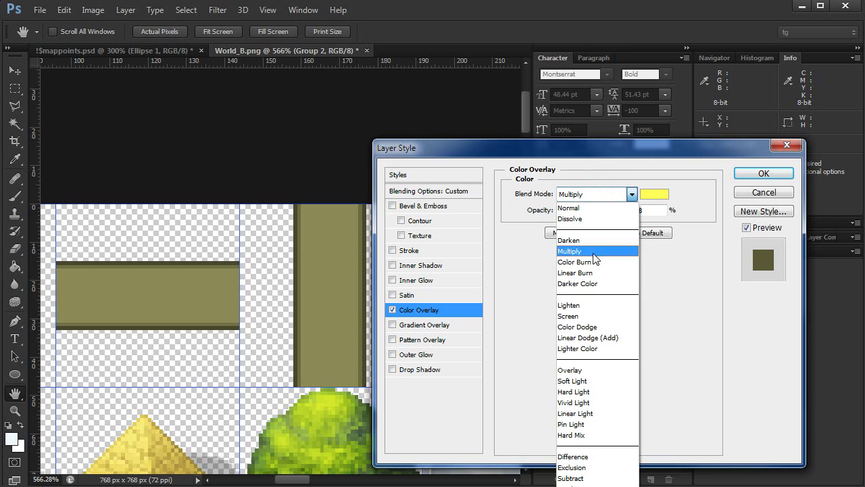
pyautogui.click(582, 369)
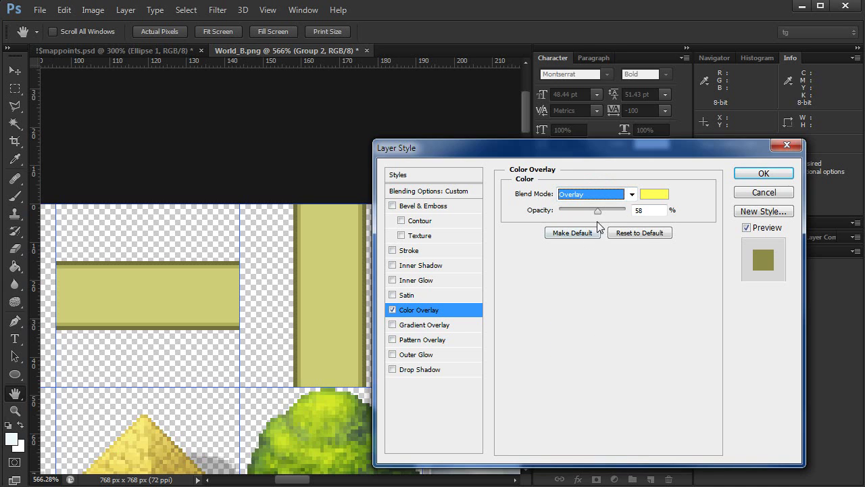
# Change the Color Overlay's colour to golden yellow e2c60c, set its opacity to 79% and apply the layer style.
pyautogui.click(646, 196)
pyautogui.moveTo(597, 196); pyautogui.dragTo(601, 214)
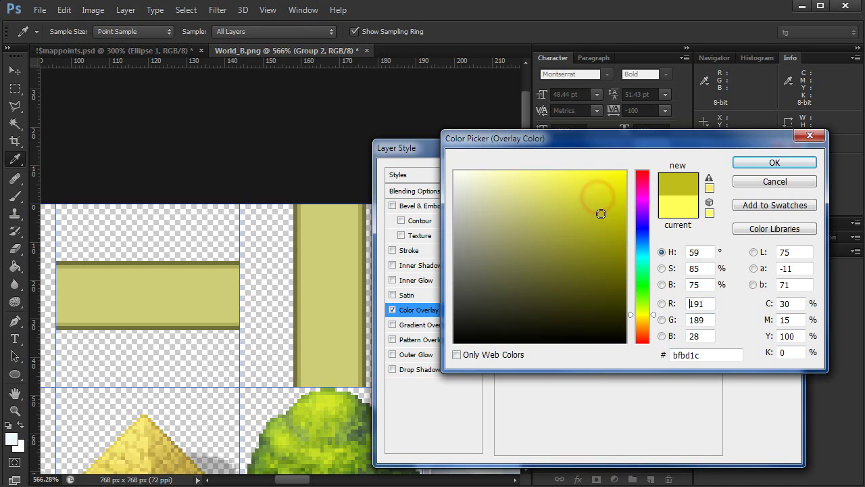
pyautogui.click(642, 318)
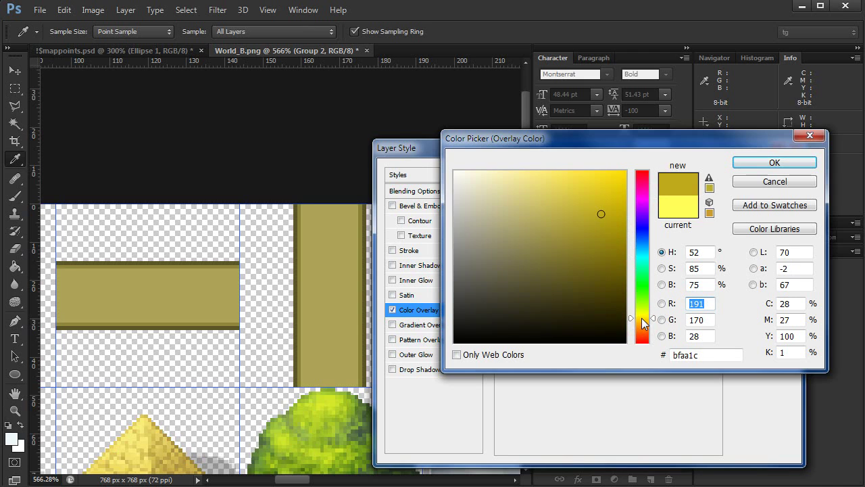
pyautogui.click(612, 203)
pyautogui.moveTo(611, 203); pyautogui.dragTo(617, 190)
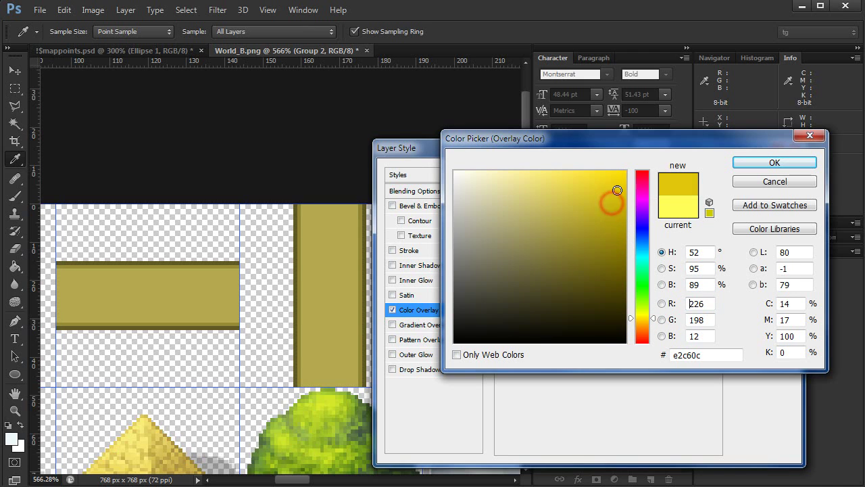
pyautogui.click(740, 168)
pyautogui.moveTo(599, 209); pyautogui.dragTo(613, 213)
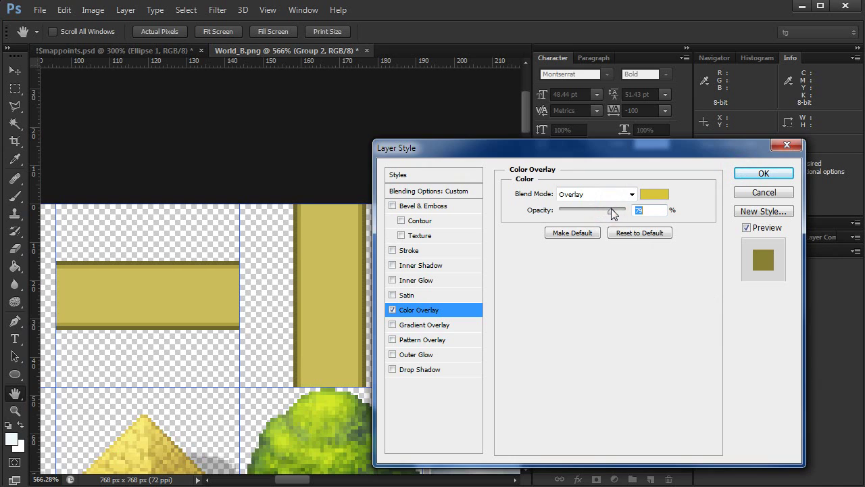
pyautogui.click(759, 174)
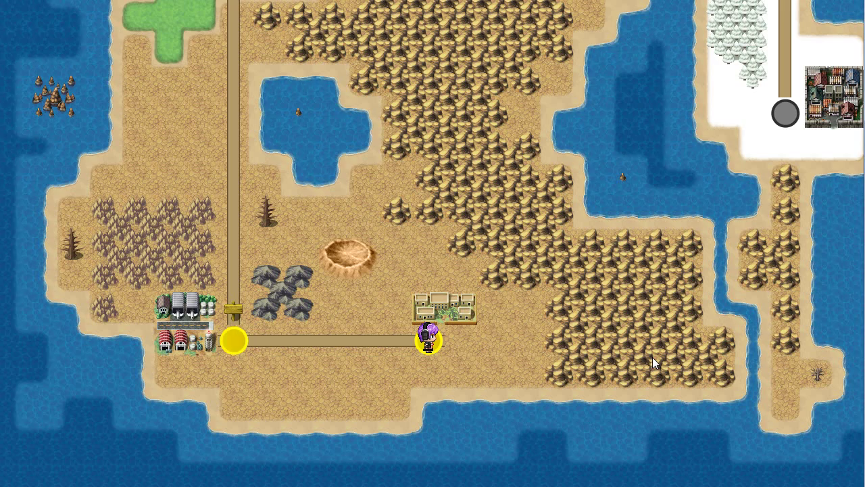
# Playtest the recoloured road in RPG Maker MV by walking the character repeatedly between the two southern yellow map points.
pyautogui.press('Left')
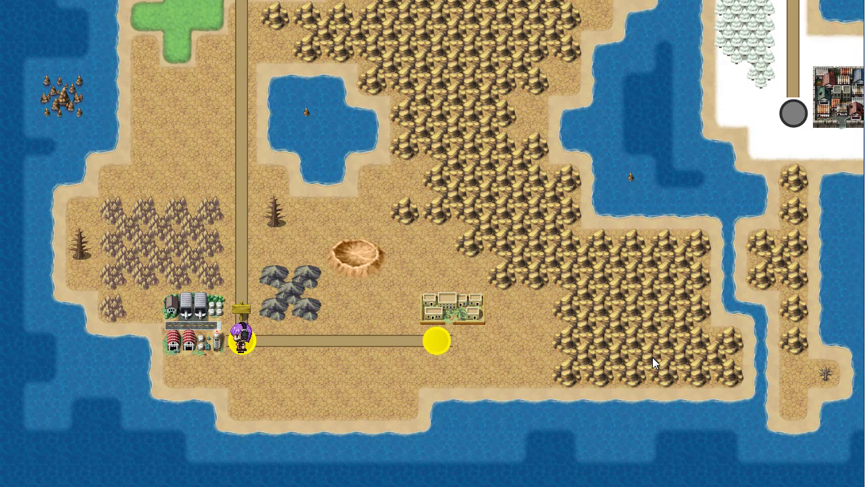
pyautogui.press('Right')
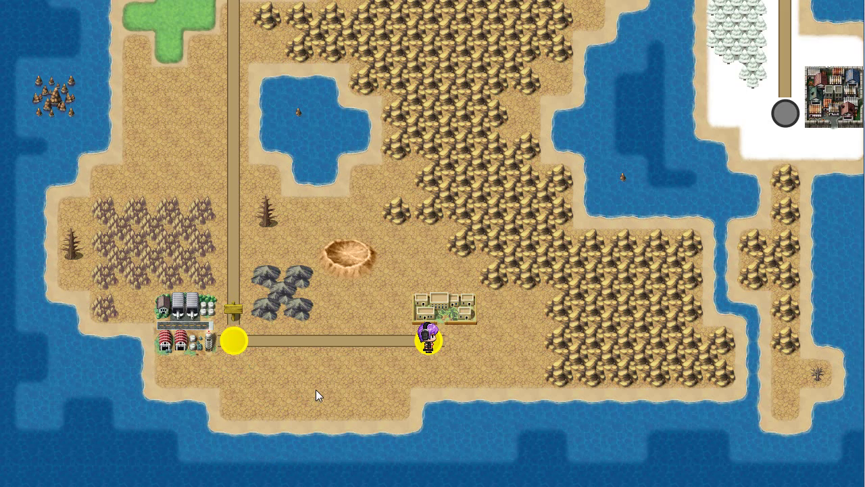
pyautogui.press('Left')
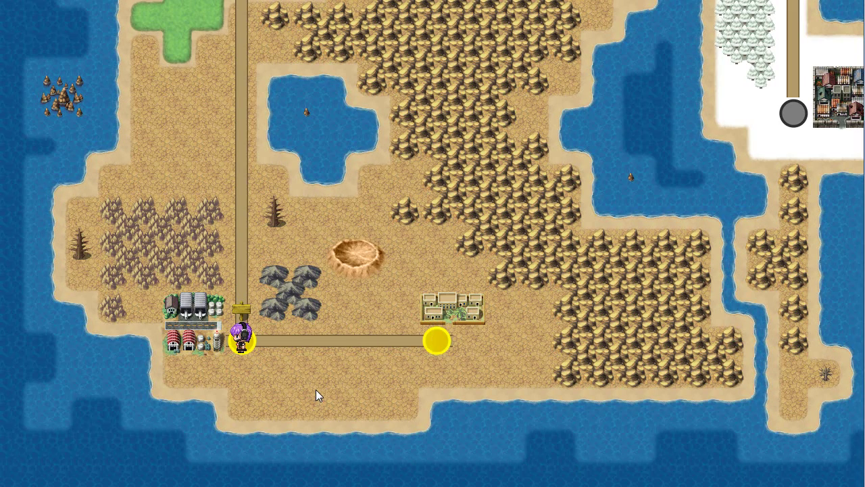
pyautogui.press('Right')
pyautogui.press('Left')
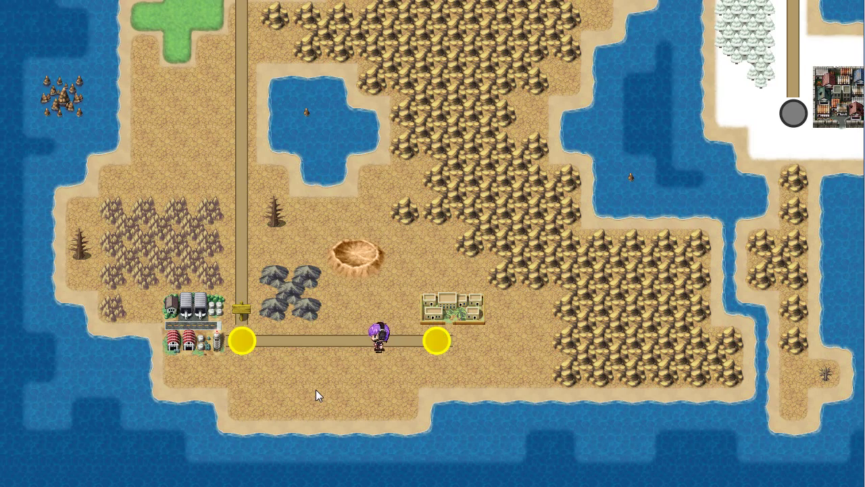
pyautogui.press('Right')
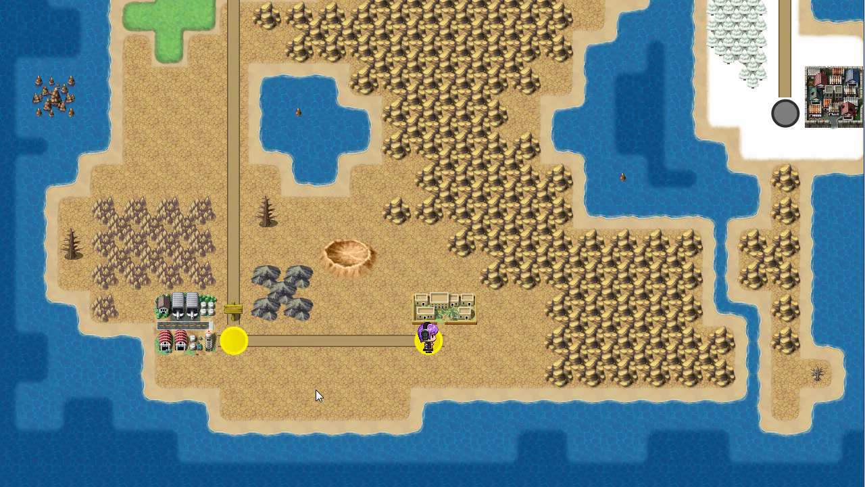
pyautogui.press('Left')
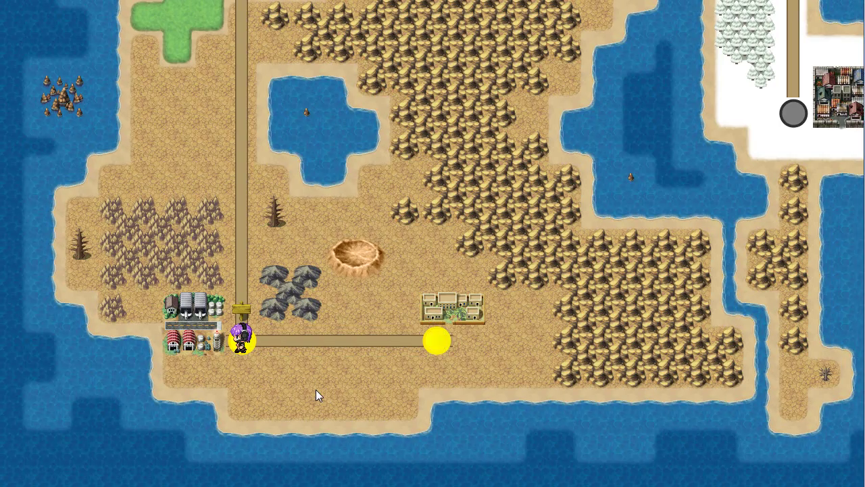
# Complete the quests at the southwestern map point and at the red-roofed mansion point to its north, and leave the mansion location.
pyautogui.press('Return')
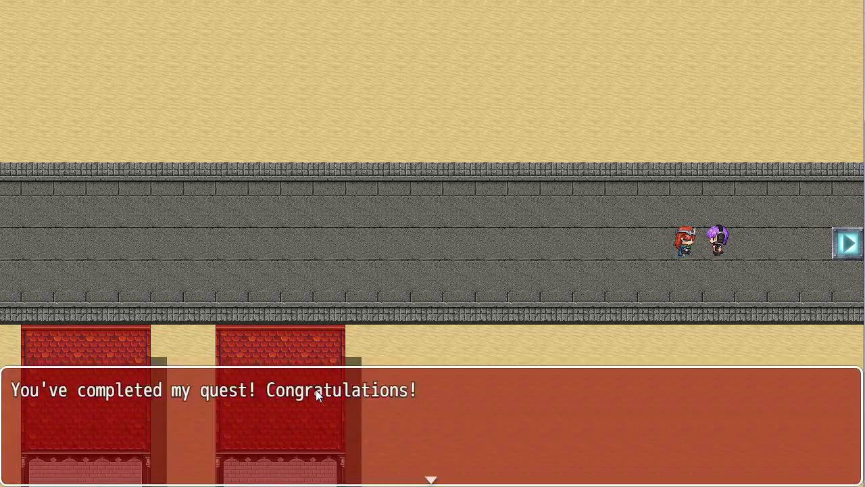
pyautogui.press('Return')
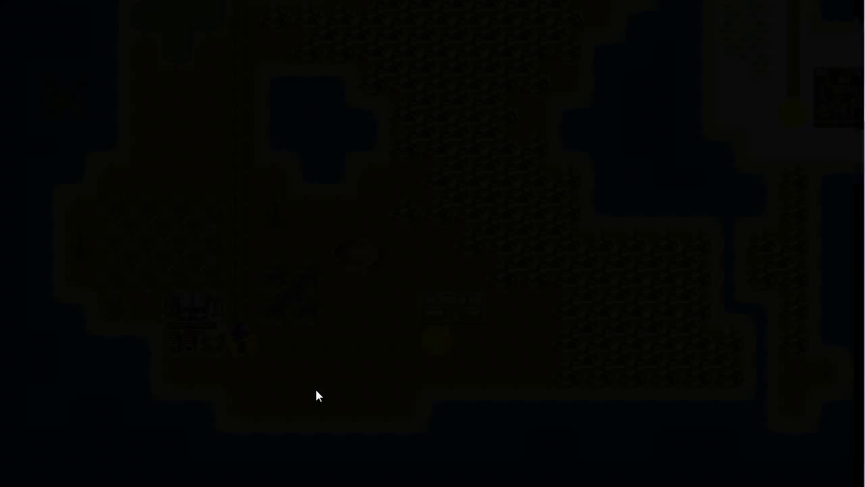
pyautogui.press('Up')
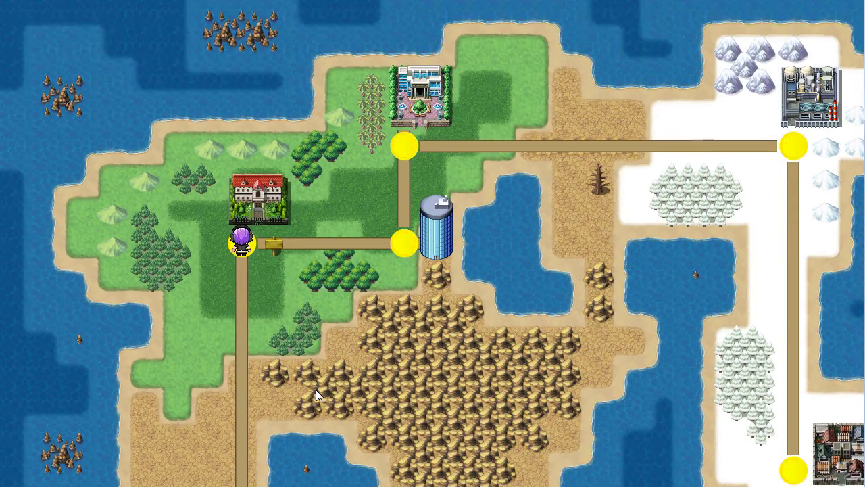
pyautogui.press('Return')
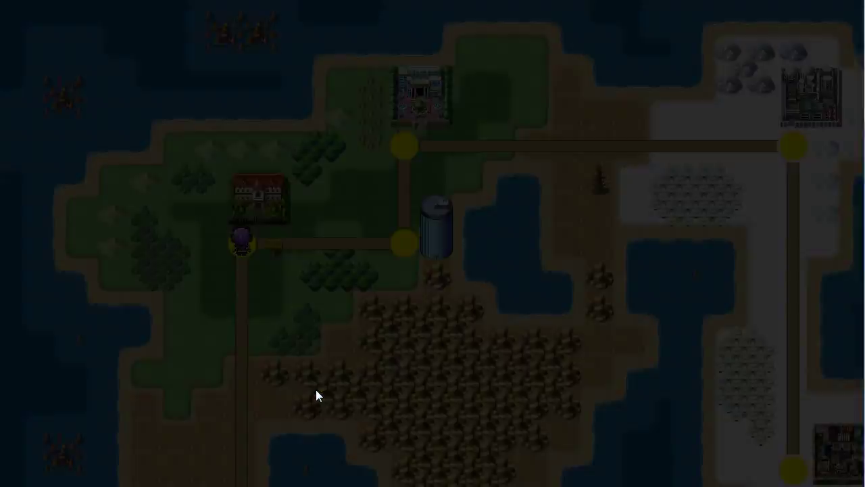
pyautogui.press('Return')
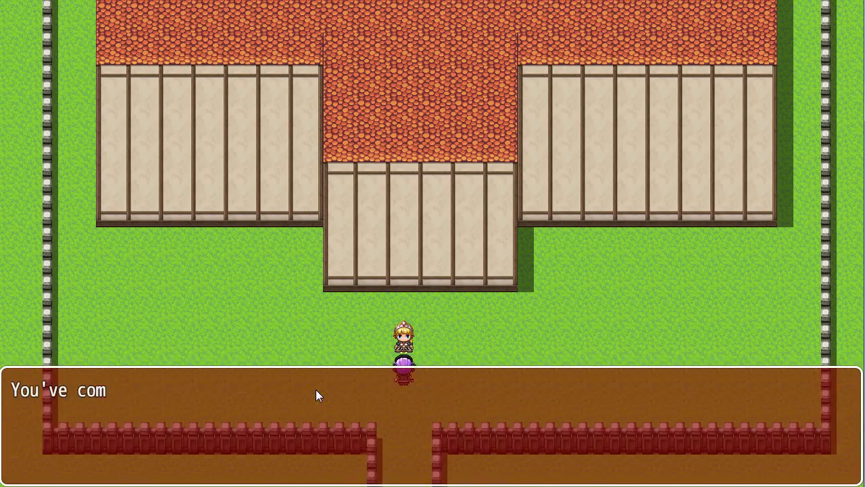
pyautogui.press('Return')
pyautogui.press('Return')
pyautogui.press('Return')
pyautogui.press('Down')
# Walk the character from the mansion along the unlocked northern roads and down toward the snowy eastern town's map point.
pyautogui.press('Right')
pyautogui.press('Up')
pyautogui.press('Right')
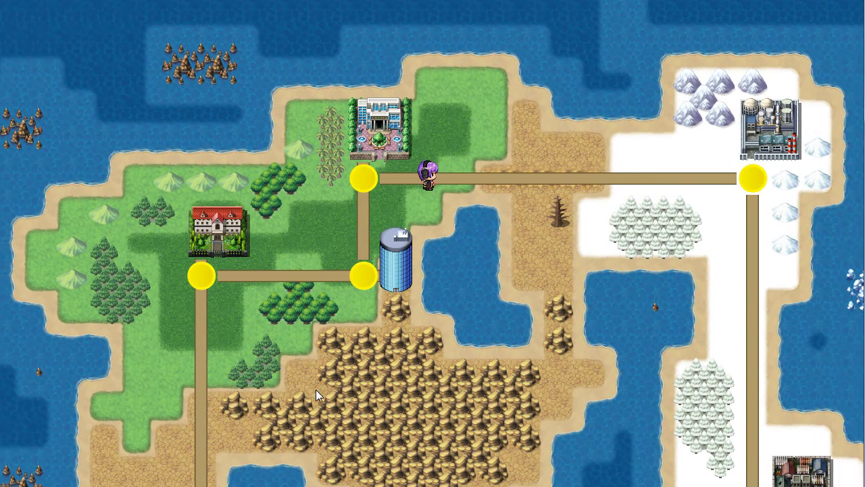
pyautogui.press('Down')
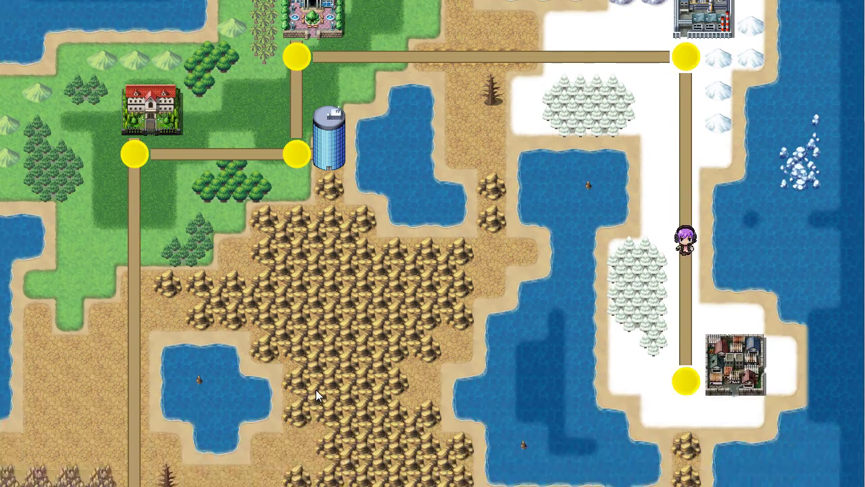
# Walk the character back along the northern roads past the mansion and down to the southwestern map point.
pyautogui.press('Up')
pyautogui.press('Left')
pyautogui.press('Down')
pyautogui.press('Left')
pyautogui.press('Down')
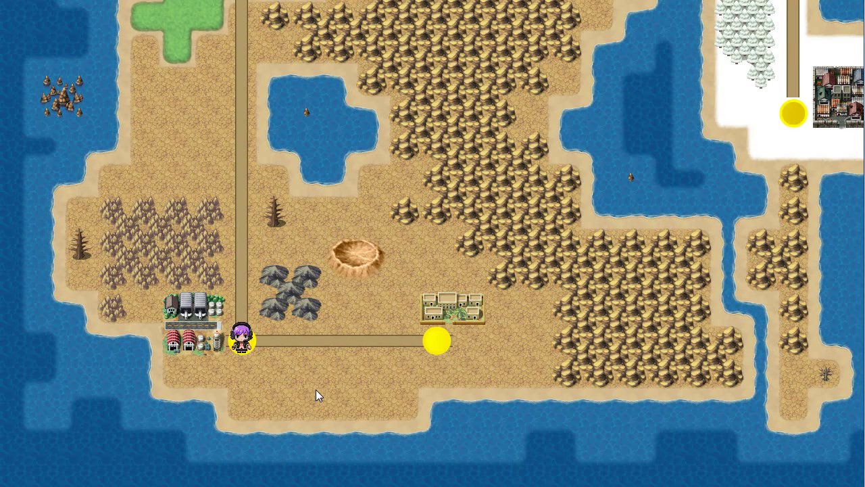
# Walk the character along the southern road and back, and up the western road to the mansion's map point.
pyautogui.press('Right')
pyautogui.press('Left')
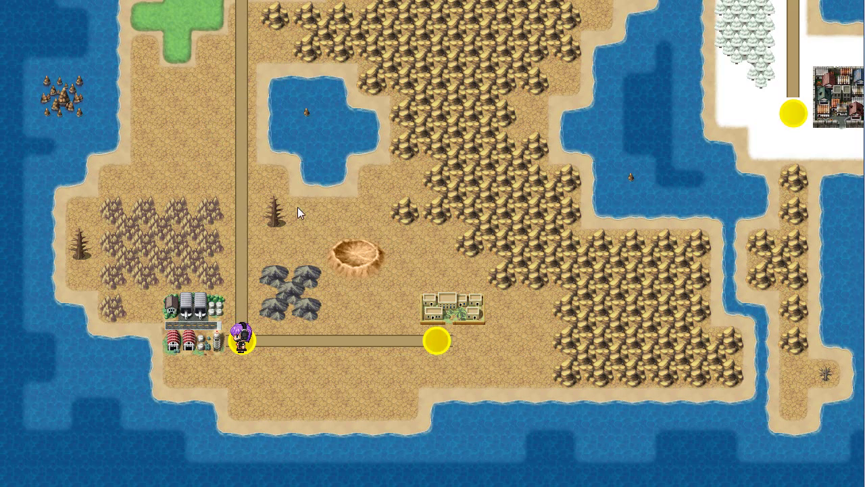
pyautogui.press('Up')
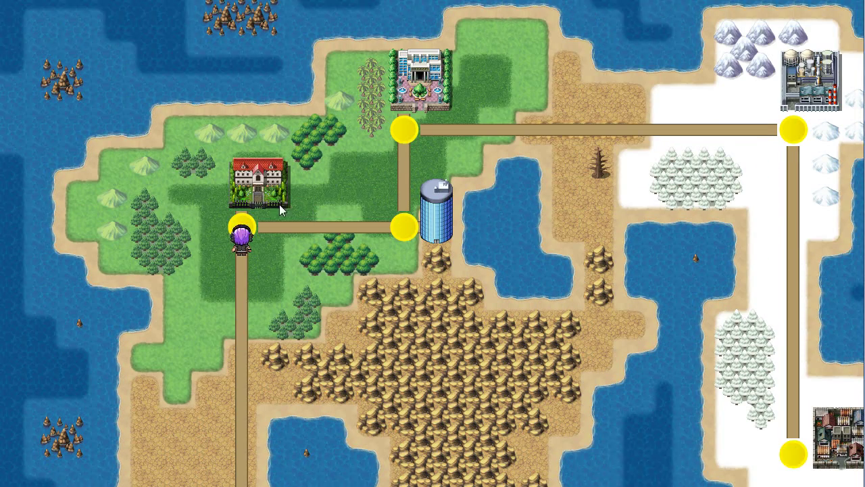